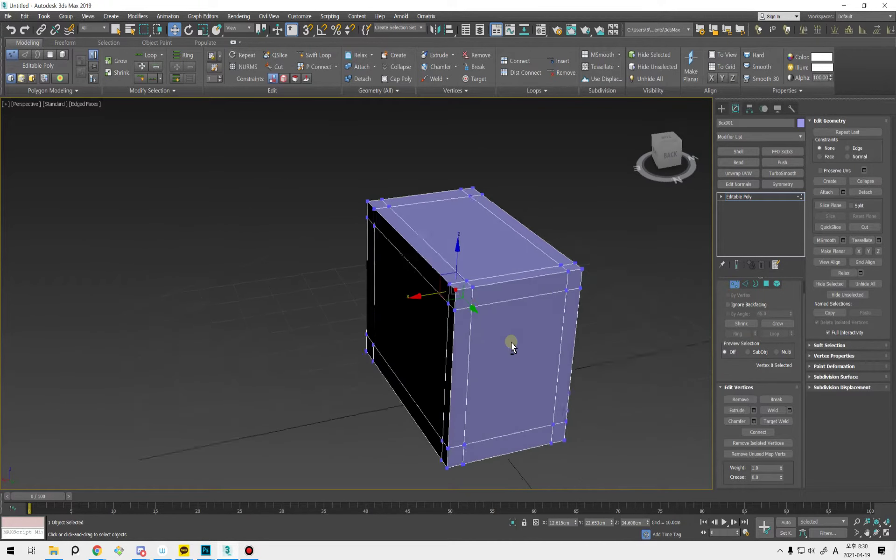
- Remove the supporting edge loops that run beside the box's near top corner
{"action": "key", "text": "2"}
{"action": "key", "text": "q"}
{"action": "double_click", "coordinate": [468, 294]}
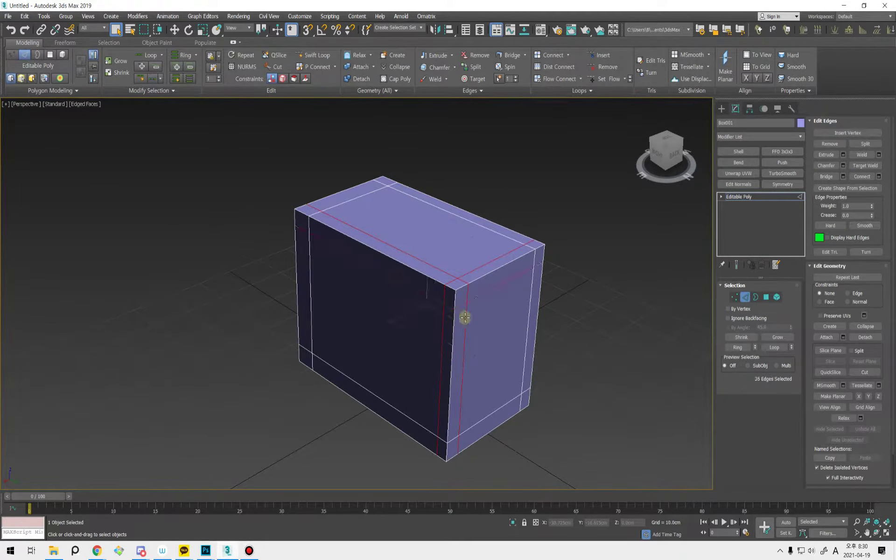
{"action": "key", "text": "2"}
- Break the box's near top corner vertex and pull the split corners of both side faces away from it
{"action": "key", "text": "1"}
{"action": "left_click", "coordinate": [455, 289]}
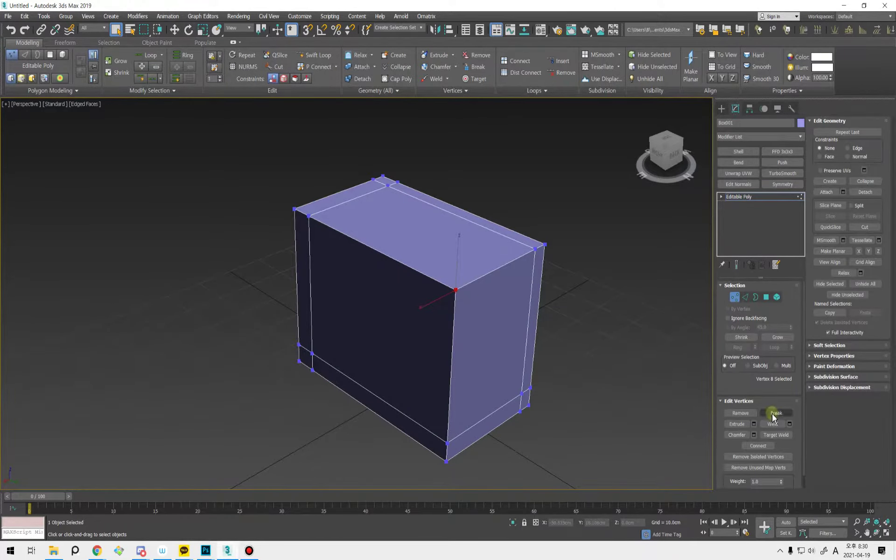
{"action": "left_click", "coordinate": [457, 290]}
{"action": "key", "text": "w"}
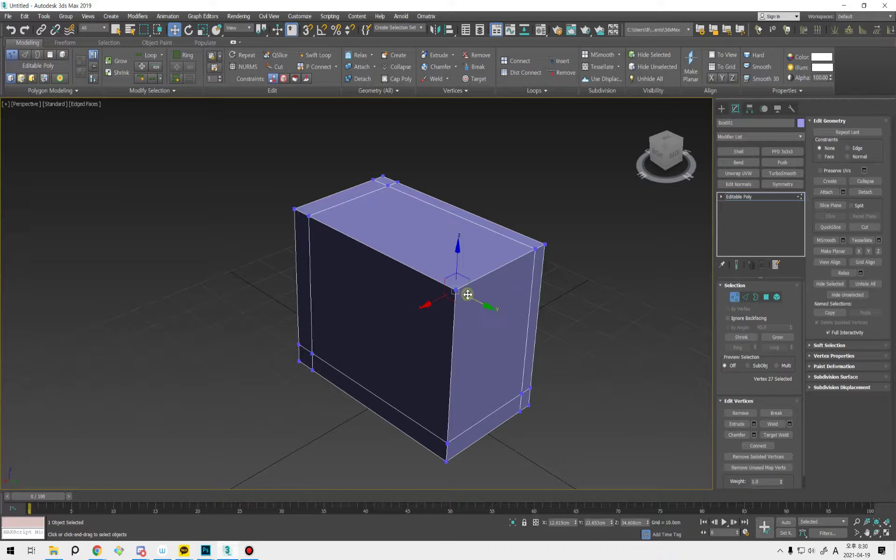
{"action": "mouse_move", "coordinate": [455, 291]}
{"action": "left_mouse_down"}
{"action": "mouse_move", "coordinate": [480, 330]}
{"action": "mouse_move", "coordinate": [467, 294]}
{"action": "left_mouse_up"}
{"action": "key", "text": "Delete"}
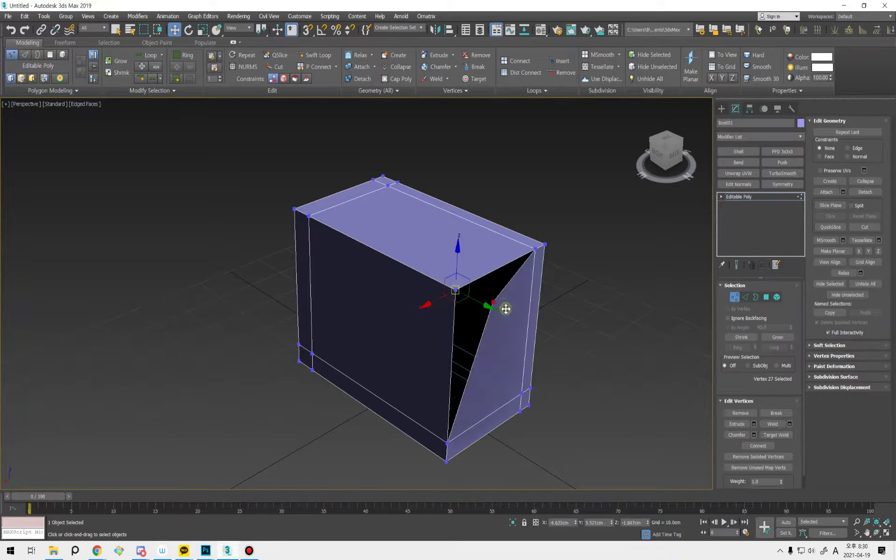
{"action": "left_click", "coordinate": [456, 290]}
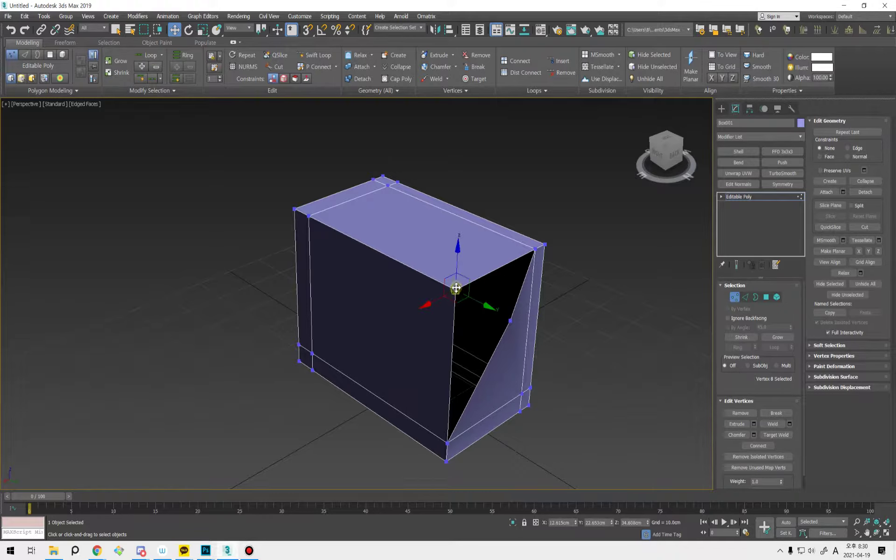
{"action": "left_click_drag", "start_coordinate": [456, 290], "coordinate": [433, 311]}
{"action": "middle_click_drag", "start_coordinate": [433, 311], "coordinate": [548, 274], "text": "alt"}
- Try moving the unbroken top corner vertex beside the opening upward, and undo the move
{"action": "left_click", "coordinate": [548, 256]}
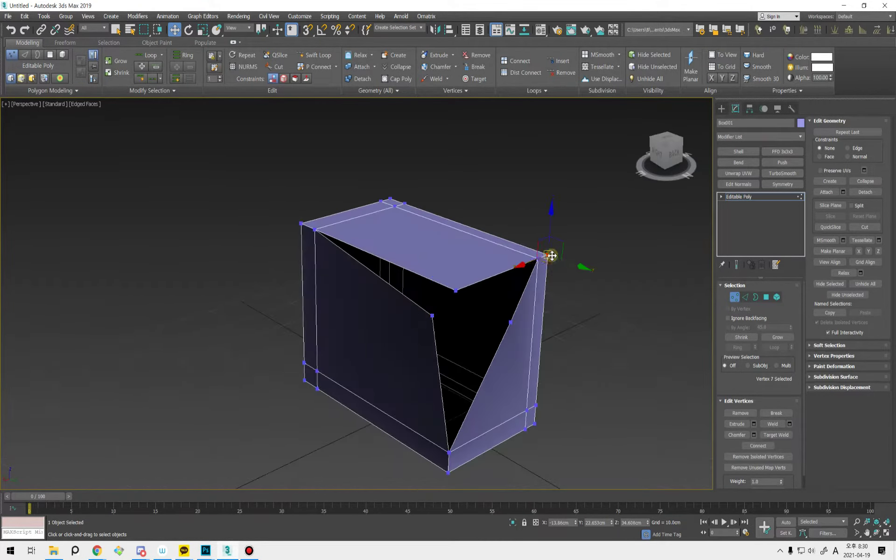
{"action": "left_click_drag", "start_coordinate": [551, 255], "coordinate": [597, 188]}
{"action": "middle_click_drag", "start_coordinate": [596, 188], "coordinate": [628, 330], "text": "alt"}
{"action": "key", "text": "ctrl+z"}
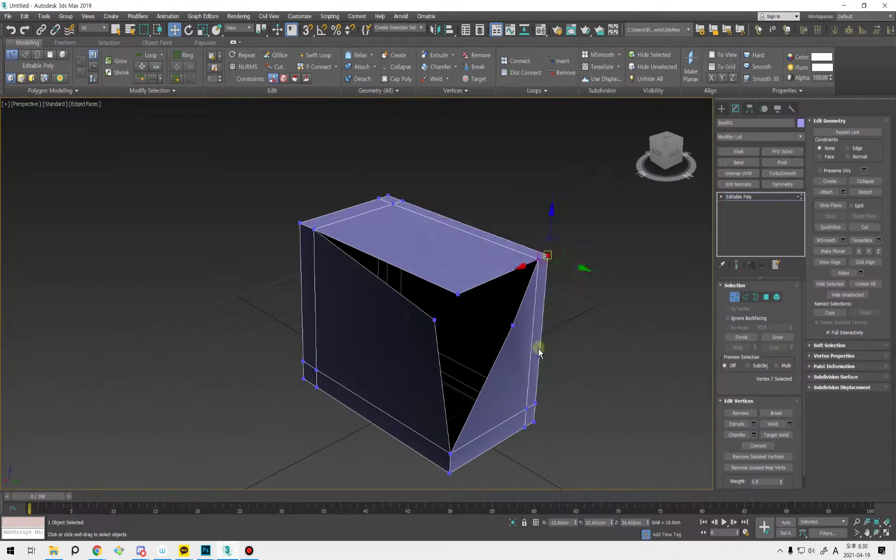
- Target Weld the two displaced side-face vertices back onto the top corner vertex to close the opening
{"action": "middle_click_drag", "start_coordinate": [547, 345], "coordinate": [552, 369], "text": "alt"}
{"action": "left_click", "coordinate": [524, 336]}
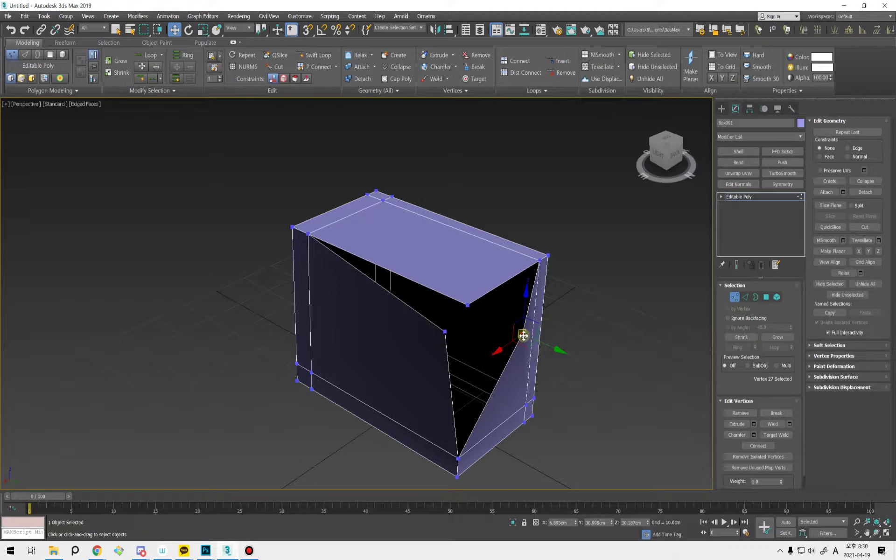
{"action": "key", "text": "ctrl+shift+w"}
{"action": "left_click", "coordinate": [468, 305]}
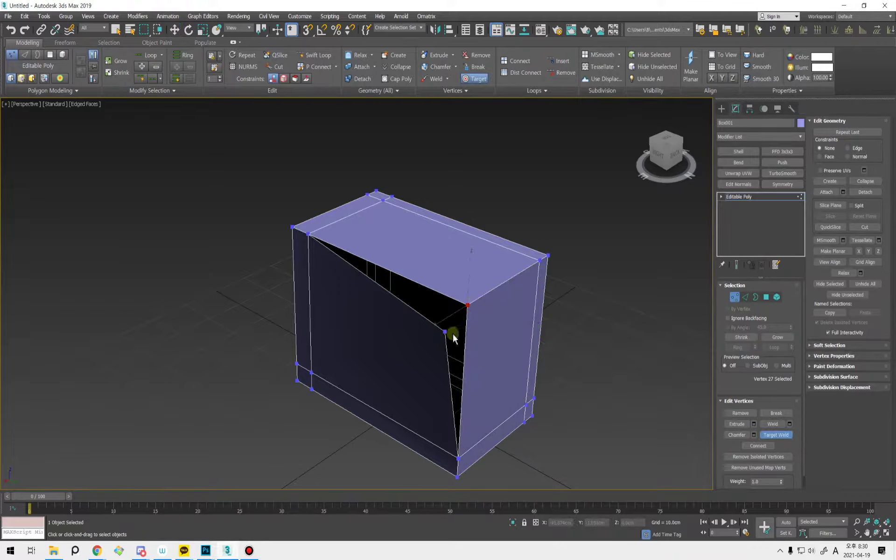
{"action": "left_click", "coordinate": [468, 305]}
{"action": "right_click", "coordinate": [536, 361]}
- Extrude the box's top corner vertex with a wide base so it forms three triangular faces at the corner
{"action": "middle_click_drag", "start_coordinate": [536, 362], "coordinate": [565, 323], "text": "alt"}
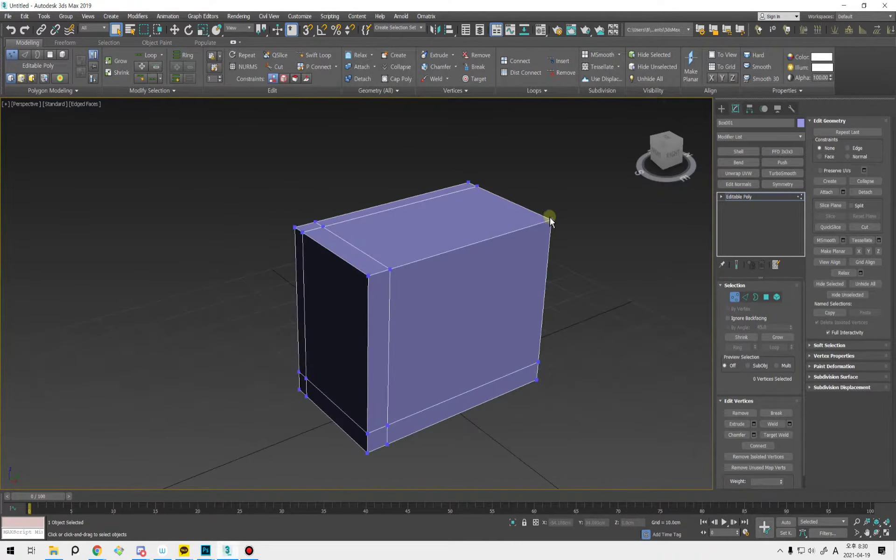
{"action": "left_click", "coordinate": [747, 424]}
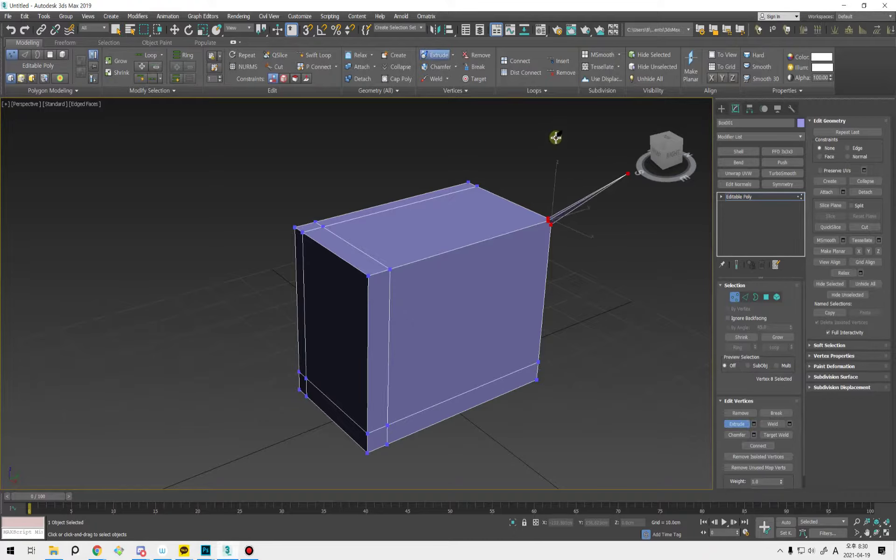
{"action": "left_click_drag", "start_coordinate": [551, 219], "coordinate": [583, 243]}
{"action": "middle_click_drag", "start_coordinate": [583, 243], "coordinate": [571, 316], "text": "alt"}
{"action": "left_click", "coordinate": [540, 326]}
{"action": "right_click", "coordinate": [531, 325]}
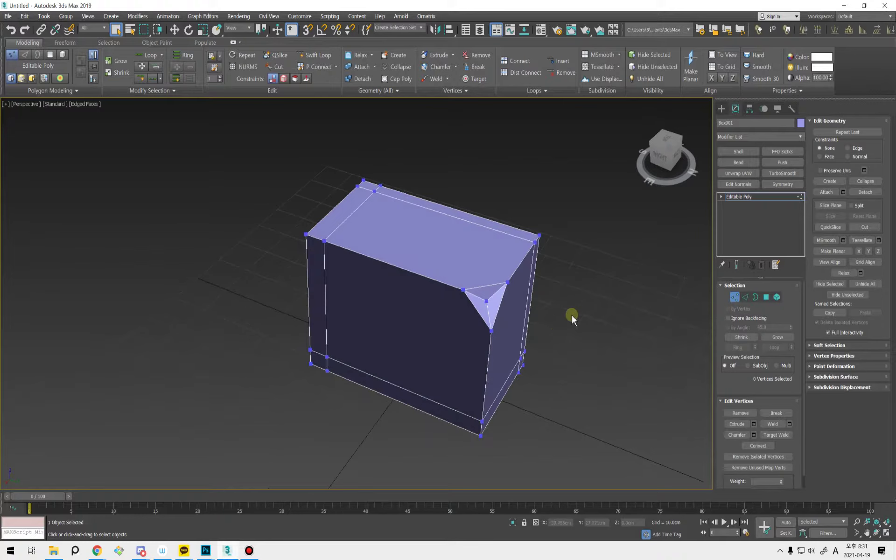
- Clone the large top polygon upward along Z as a new element
{"action": "middle_click_drag", "start_coordinate": [514, 341], "coordinate": [497, 347]}
{"action": "scroll", "coordinate": [471, 310], "scroll_direction": "up", "scroll_amount": 3}
{"action": "middle_click_drag", "start_coordinate": [472, 311], "coordinate": [521, 294], "text": "alt"}
{"action": "left_click", "coordinate": [439, 293]}
{"action": "key", "text": "4"}
{"action": "mouse_move", "coordinate": [470, 245]}
{"action": "middle_mouse_down"}
{"action": "mouse_move", "coordinate": [474, 291]}
{"action": "mouse_move", "coordinate": [452, 260]}
{"action": "middle_mouse_up"}
{"action": "key", "text": "w"}
{"action": "left_click_drag", "start_coordinate": [420, 244], "coordinate": [420, 200], "text": "shift"}
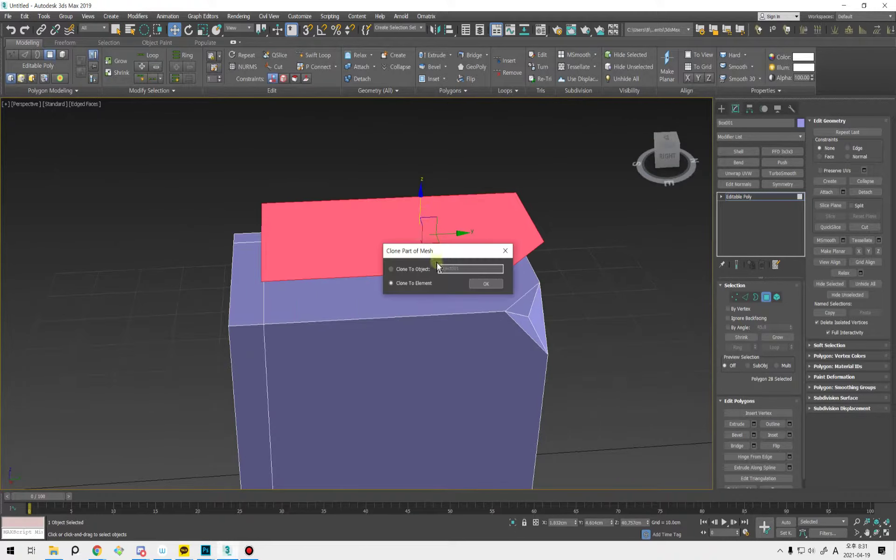
{"action": "left_click", "coordinate": [486, 283]}
- Reshape the cloned polygon into a compact pentagon by moving its diagonal edge and remaining corner vertices
{"action": "mouse_move", "coordinate": [498, 282]}
{"action": "middle_mouse_down", "text": "alt"}
{"action": "mouse_move", "coordinate": [498, 338]}
{"action": "mouse_move", "coordinate": [490, 306]}
{"action": "mouse_move", "coordinate": [524, 321]}
{"action": "middle_mouse_up", "text": "alt"}
{"action": "key", "text": "2"}
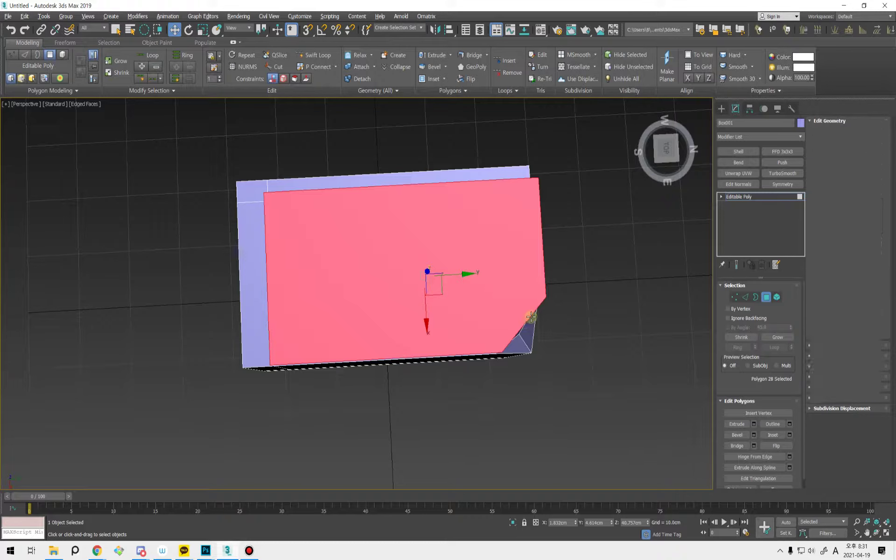
{"action": "left_click", "coordinate": [531, 318]}
{"action": "left_click_drag", "start_coordinate": [536, 336], "coordinate": [486, 422]}
{"action": "key", "text": "1"}
{"action": "left_click", "coordinate": [539, 178]}
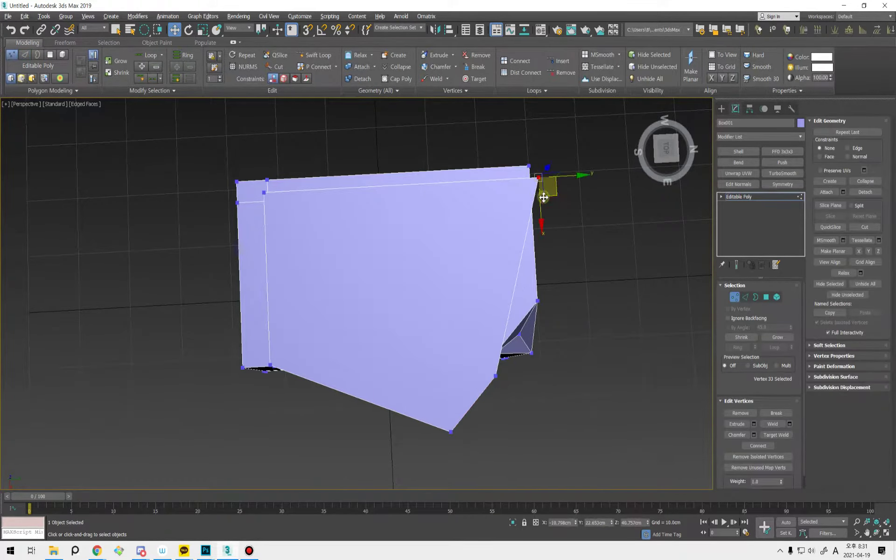
{"action": "left_click_drag", "start_coordinate": [557, 193], "coordinate": [485, 305]}
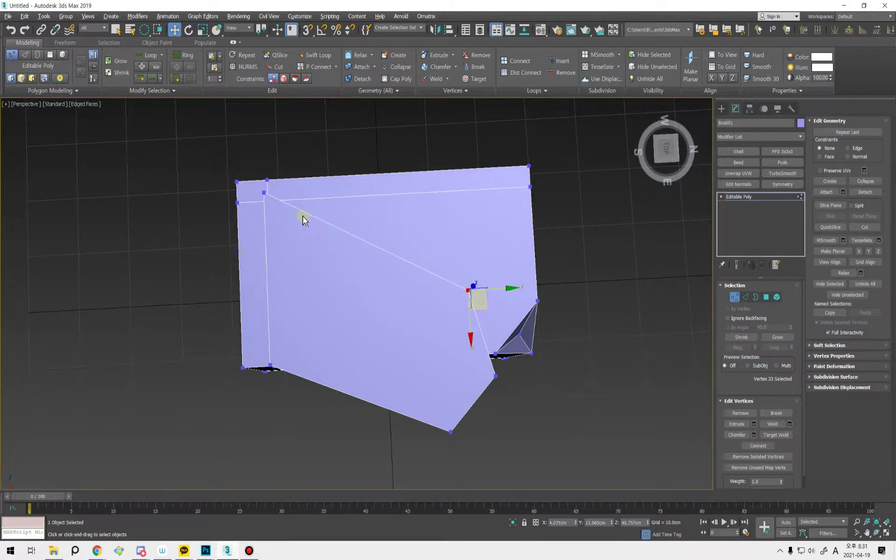
{"action": "left_click", "coordinate": [264, 192]}
{"action": "left_click_drag", "start_coordinate": [277, 209], "coordinate": [380, 337]}
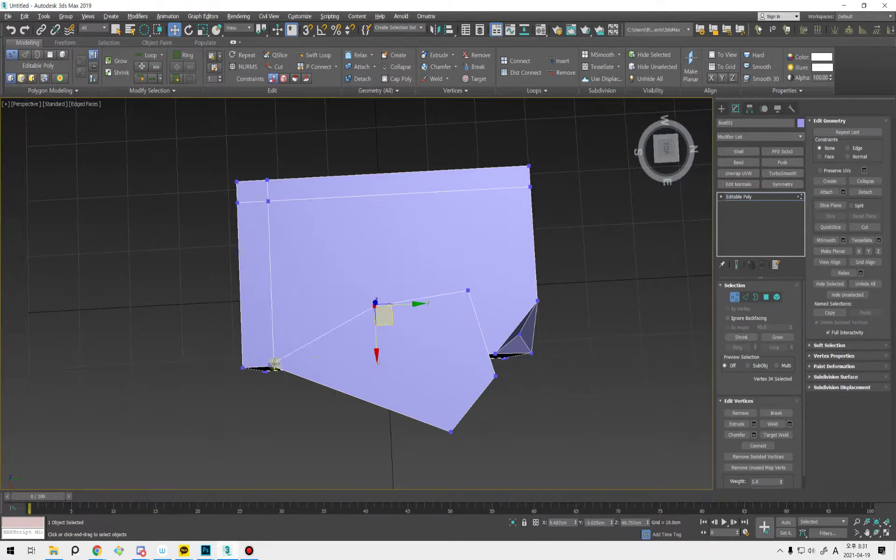
{"action": "left_click", "coordinate": [273, 363]}
{"action": "left_click_drag", "start_coordinate": [286, 382], "coordinate": [386, 425]}
- Compare the box's top polygon with the cloned pentagon, and delete the clone
{"action": "left_click", "coordinate": [529, 420]}
{"action": "middle_click_drag", "start_coordinate": [490, 409], "coordinate": [579, 293]}
{"action": "key", "text": "4"}
{"action": "left_click", "coordinate": [460, 354]}
{"action": "left_click", "coordinate": [386, 335]}
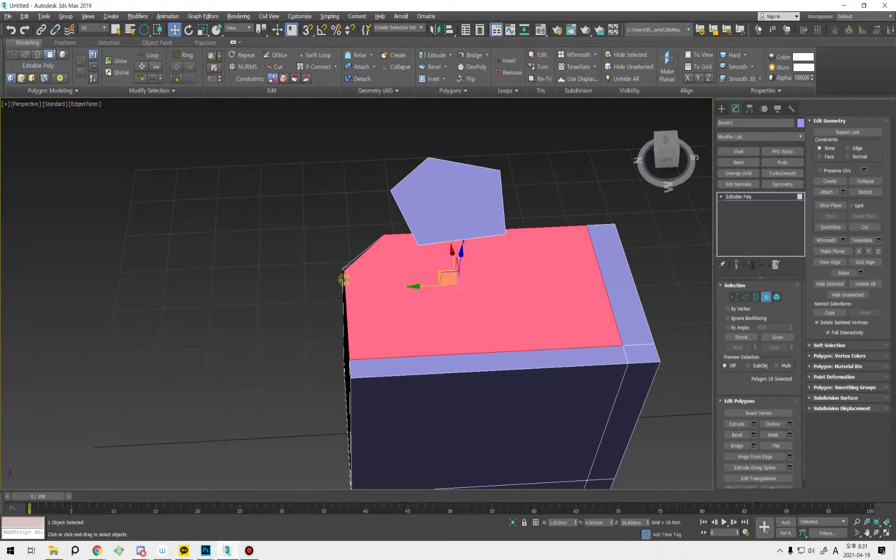
{"action": "middle_click_drag", "start_coordinate": [609, 247], "coordinate": [459, 321], "text": "alt"}
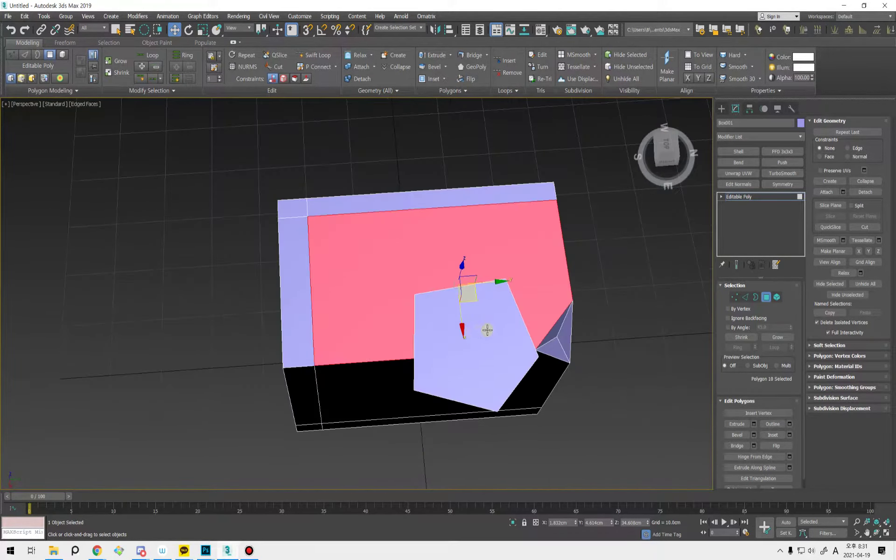
{"action": "left_click", "coordinate": [484, 359]}
{"action": "middle_click_drag", "start_coordinate": [484, 359], "coordinate": [452, 299], "text": "alt"}
{"action": "key", "text": "Delete"}
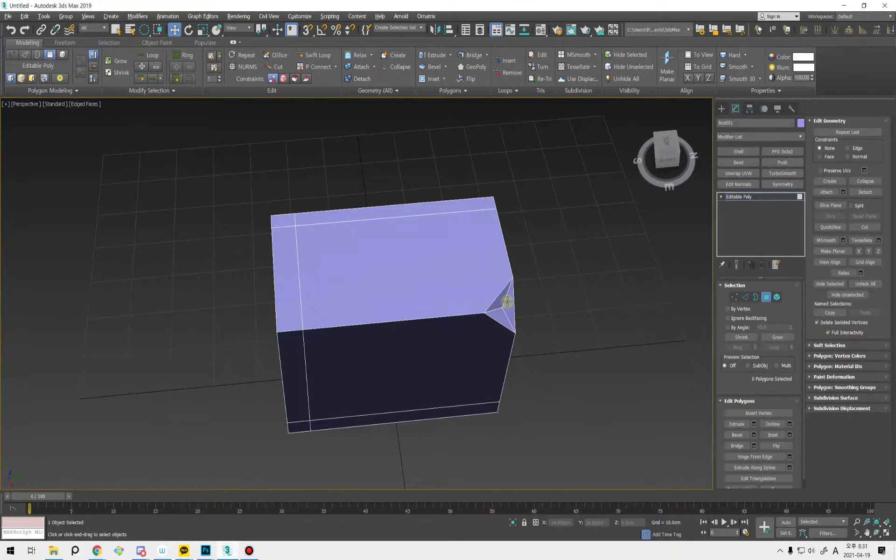
- Turn the hidden triangulation diagonals across the box's five-sided top face
{"action": "middle_click_drag", "start_coordinate": [507, 302], "coordinate": [500, 260], "text": "alt"}
{"action": "key", "text": "2"}
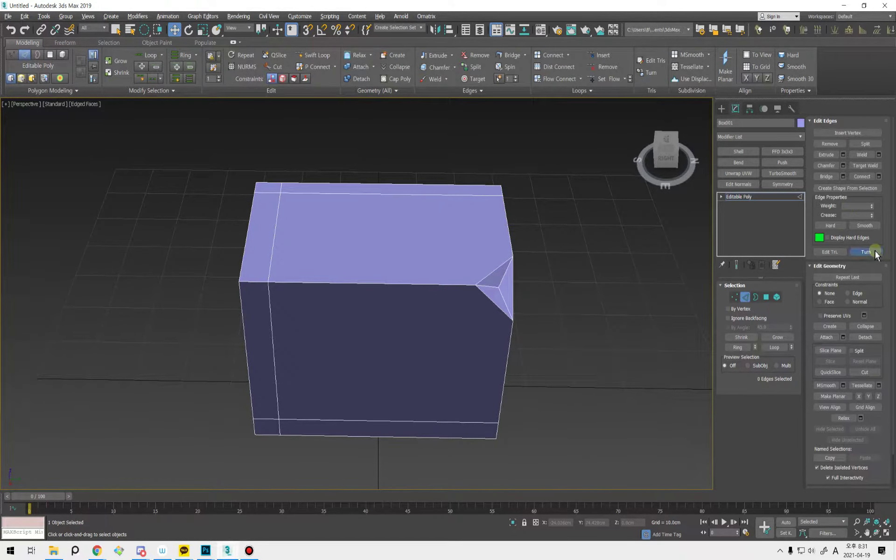
{"action": "left_click", "coordinate": [867, 252]}
{"action": "middle_click_drag", "start_coordinate": [555, 306], "coordinate": [567, 330], "text": "alt"}
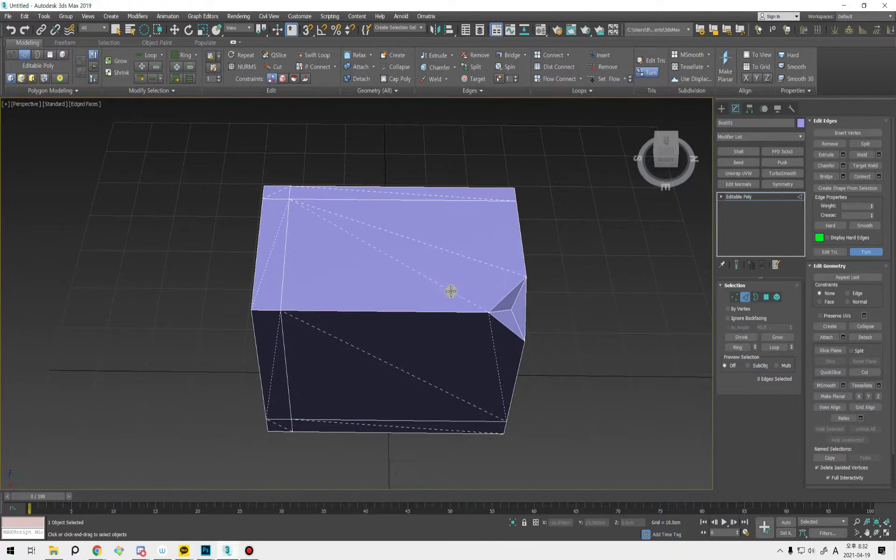
{"action": "middle_click_drag", "start_coordinate": [483, 311], "coordinate": [490, 316], "text": "alt"}
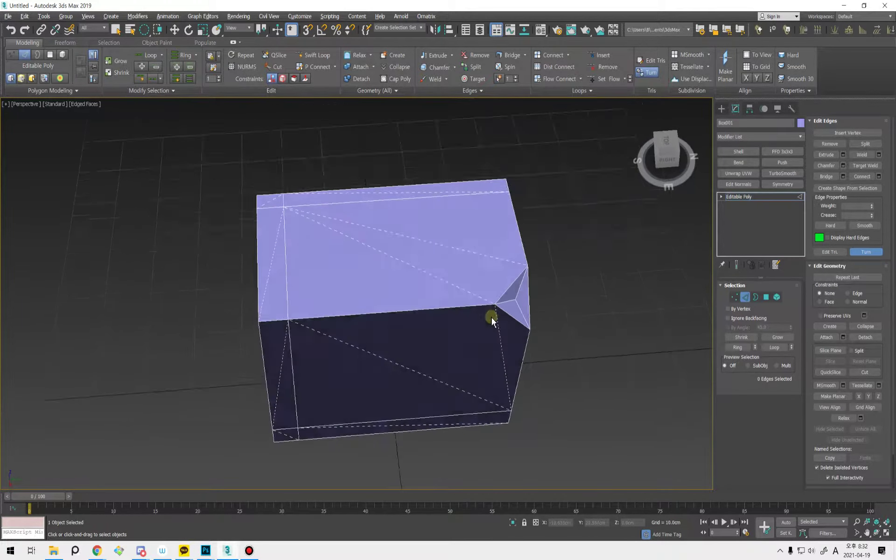
{"action": "middle_click_drag", "start_coordinate": [264, 282], "coordinate": [334, 298], "text": "alt"}
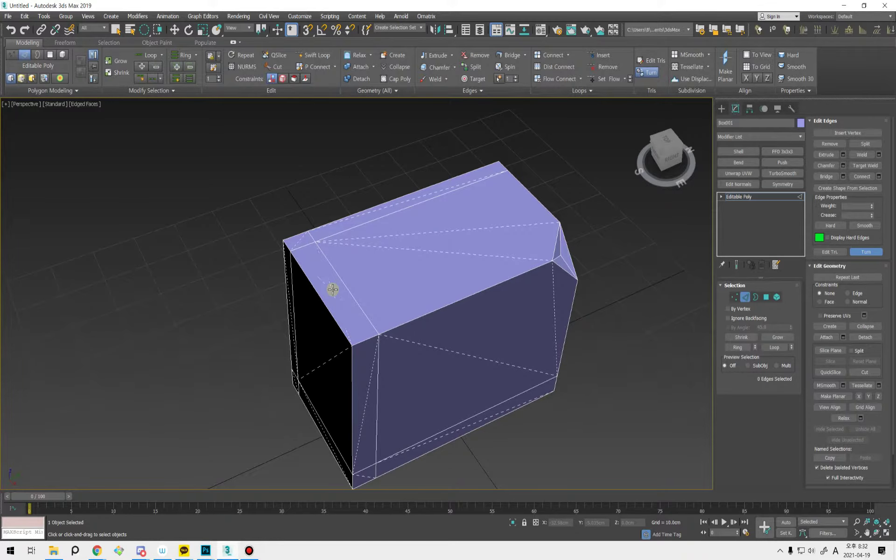
{"action": "middle_click_drag", "start_coordinate": [334, 289], "coordinate": [594, 326], "text": "alt"}
{"action": "middle_click_drag", "start_coordinate": [536, 306], "coordinate": [541, 336]}
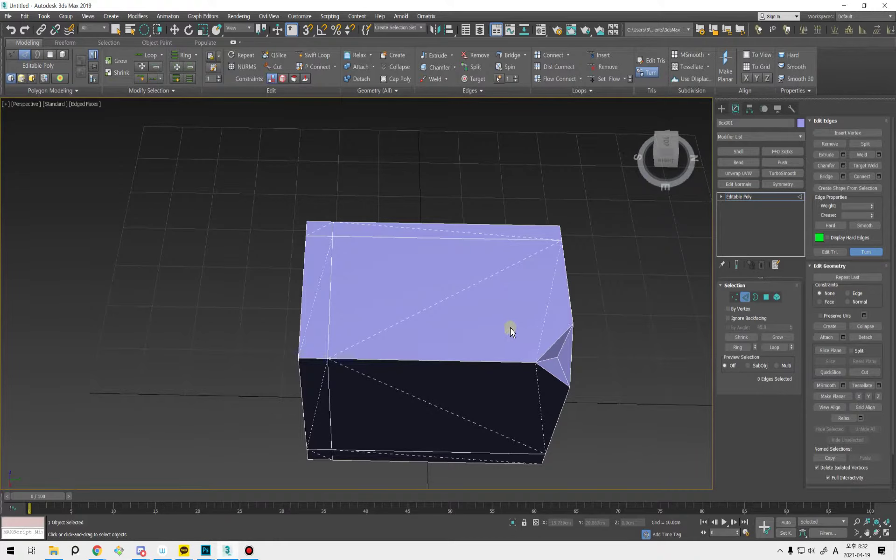
{"action": "middle_click_drag", "start_coordinate": [547, 303], "coordinate": [544, 336], "text": "alt"}
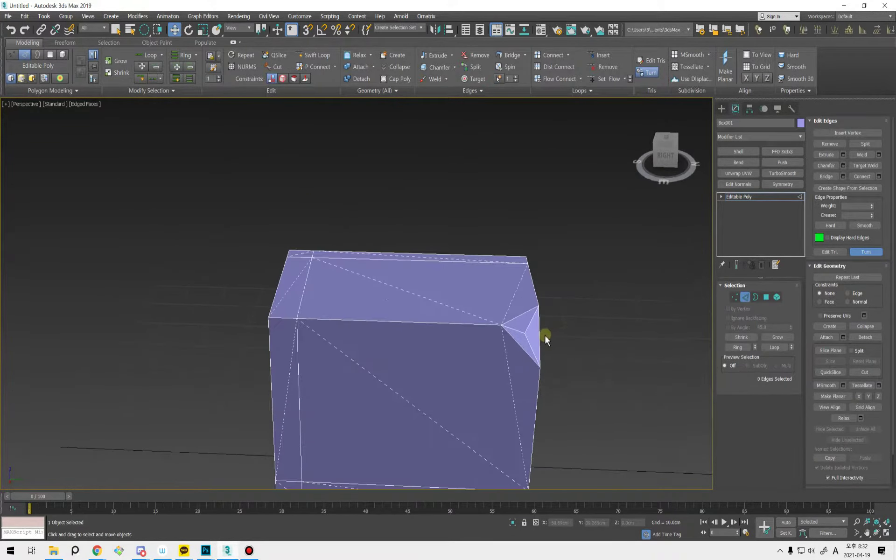
- Raise the edge between the top face and the corner triangles well above the box along Z
{"action": "key", "text": "2"}
{"action": "key", "text": "w"}
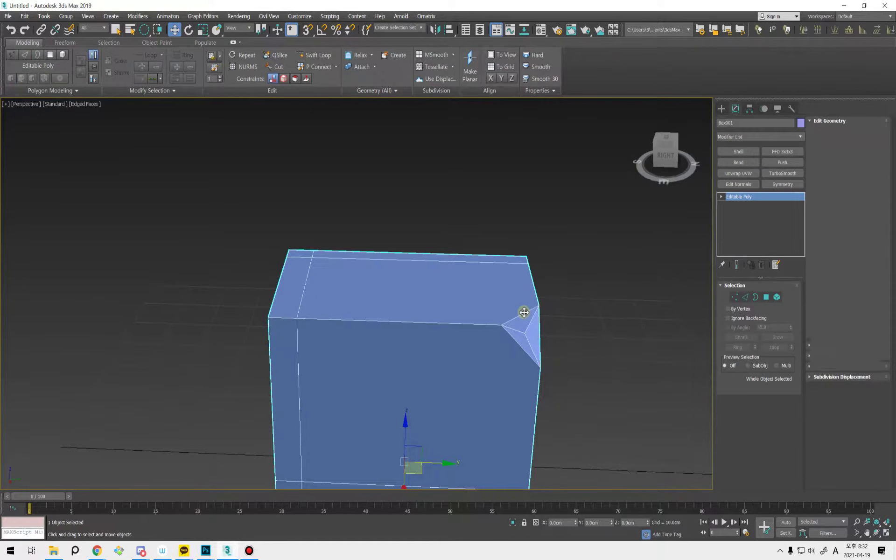
{"action": "key", "text": "2"}
{"action": "left_click", "coordinate": [526, 315]}
{"action": "left_click_drag", "start_coordinate": [523, 255], "coordinate": [517, 200]}
- Turn the triangulation diagonals of the distorted top face to change how it folds
{"action": "middle_click_drag", "start_coordinate": [517, 200], "coordinate": [577, 269], "text": "alt"}
{"action": "key", "text": "2"}
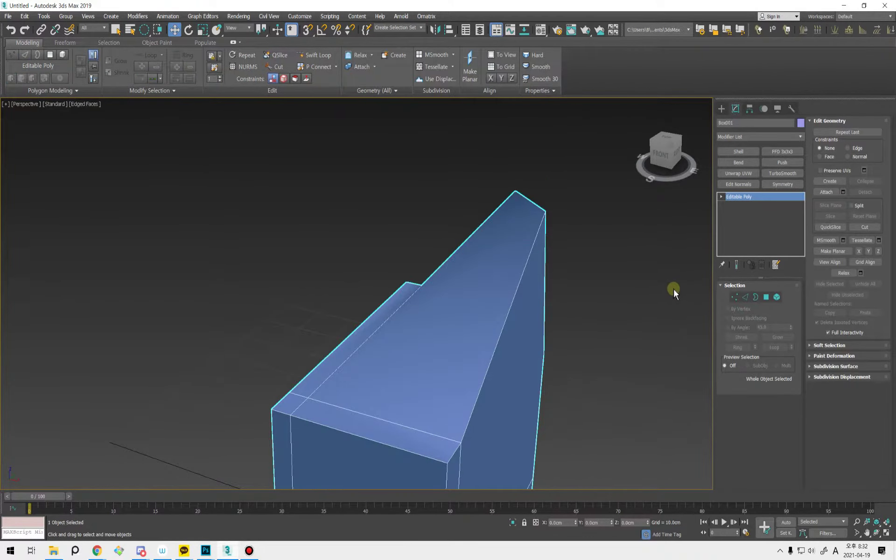
{"action": "key", "text": "2"}
{"action": "left_click", "coordinate": [865, 253]}
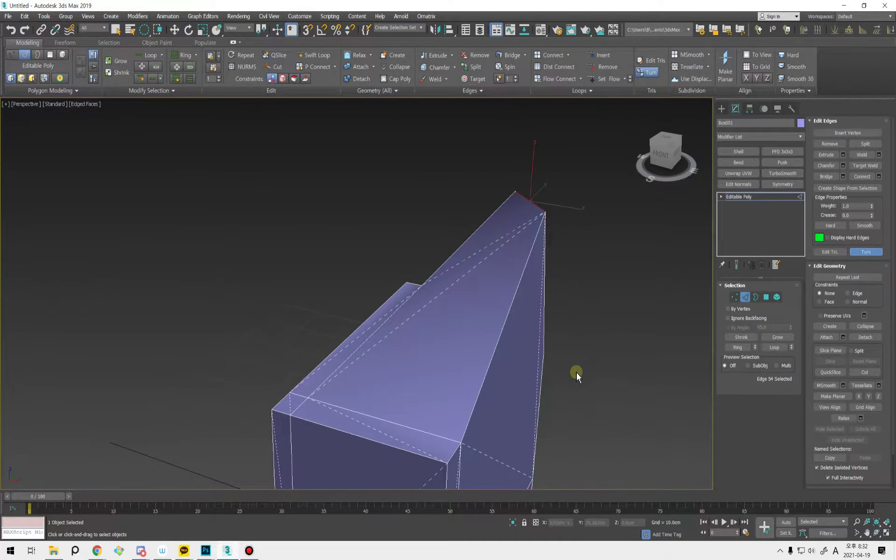
{"action": "middle_click_drag", "start_coordinate": [576, 372], "coordinate": [479, 286], "text": "alt"}
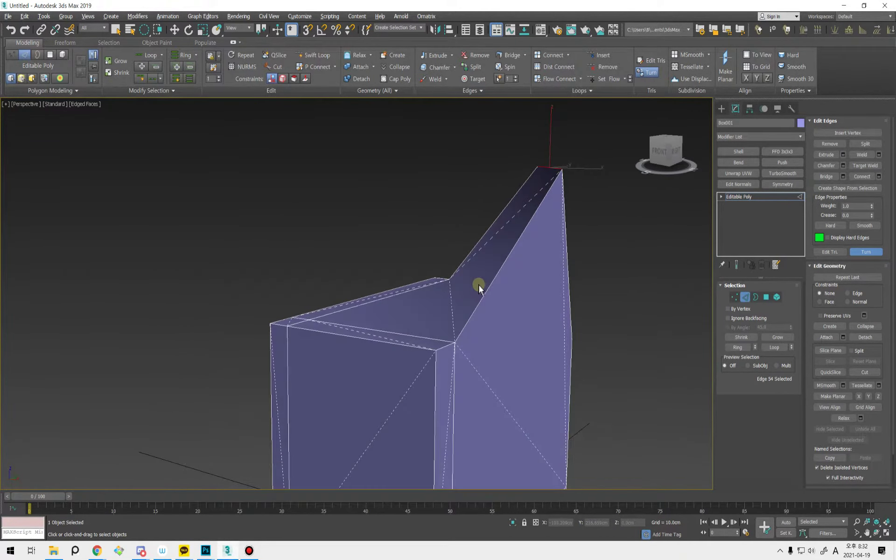
{"action": "left_click", "coordinate": [451, 296]}
{"action": "left_click", "coordinate": [436, 245]}
- Undo the raising of the corner edge and leave the Turn mode
{"action": "middle_click_drag", "start_coordinate": [467, 304], "coordinate": [514, 339], "text": "alt"}
{"action": "left_click", "coordinate": [513, 340]}
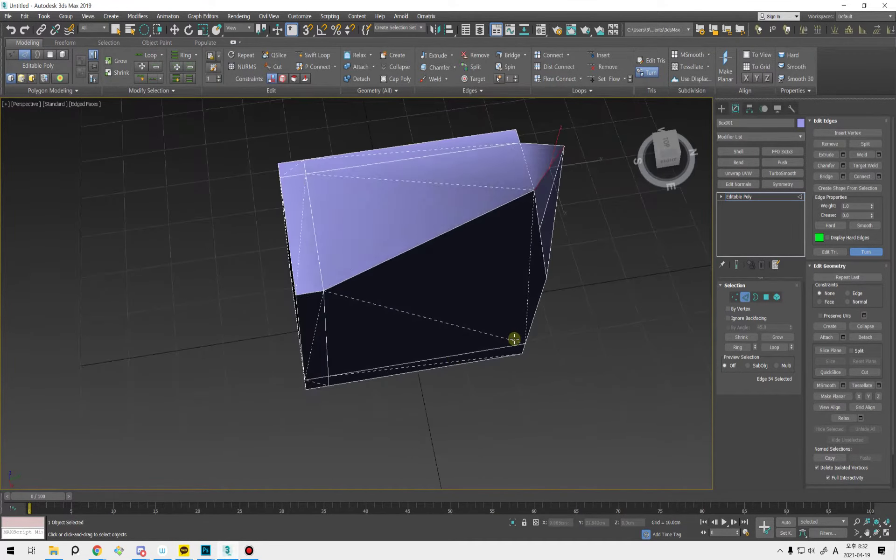
{"action": "left_click", "coordinate": [513, 341]}
{"action": "left_click", "coordinate": [513, 343]}
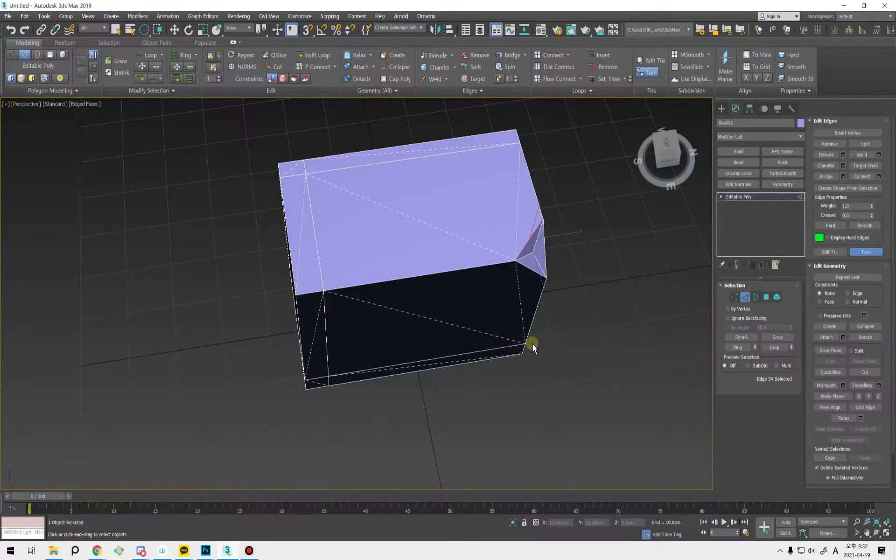
{"action": "right_click", "coordinate": [533, 346]}
- Delete the three triangular polygons at the box's top corner
{"action": "mouse_move", "coordinate": [532, 346]}
{"action": "middle_mouse_down", "text": "alt"}
{"action": "mouse_move", "coordinate": [595, 377]}
{"action": "mouse_move", "coordinate": [587, 356]}
{"action": "mouse_move", "coordinate": [529, 333]}
{"action": "mouse_move", "coordinate": [517, 342]}
{"action": "middle_mouse_up", "text": "alt"}
{"action": "key", "text": "1"}
{"action": "scroll", "coordinate": [497, 316], "scroll_direction": "up", "scroll_amount": 3}
{"action": "key", "text": "4"}
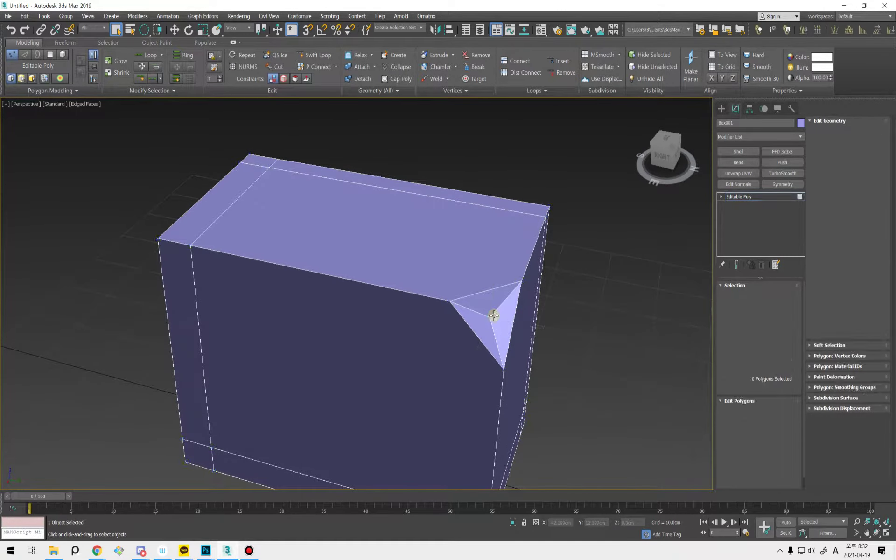
{"action": "left_click", "coordinate": [488, 301]}
{"action": "left_click", "coordinate": [481, 328], "text": "ctrl"}
{"action": "left_click", "coordinate": [506, 322], "text": "ctrl"}
{"action": "middle_click_drag", "start_coordinate": [564, 343], "coordinate": [509, 315], "text": "alt"}
{"action": "key", "text": "Delete"}
- Raise the lower vertex of the open corner along Z to the top face's height using vertex snapping
{"action": "key", "text": "1"}
{"action": "key", "text": "w"}
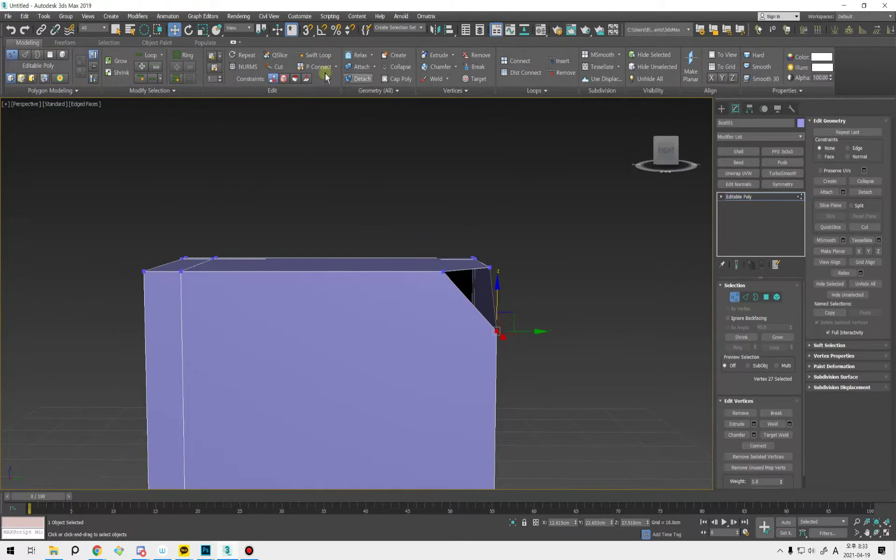
{"action": "left_click", "coordinate": [311, 30]}
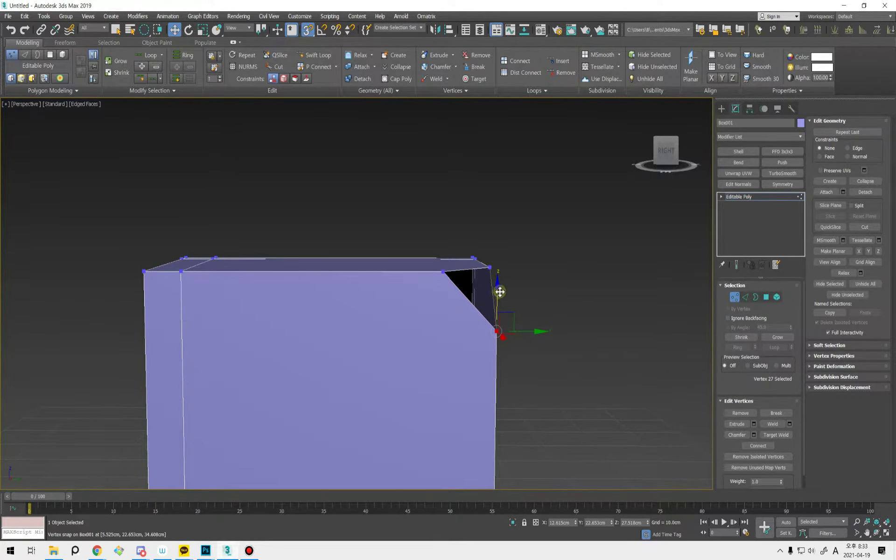
{"action": "left_click_drag", "start_coordinate": [500, 292], "coordinate": [494, 262]}
{"action": "middle_click_drag", "start_coordinate": [536, 274], "coordinate": [502, 255], "text": "alt"}
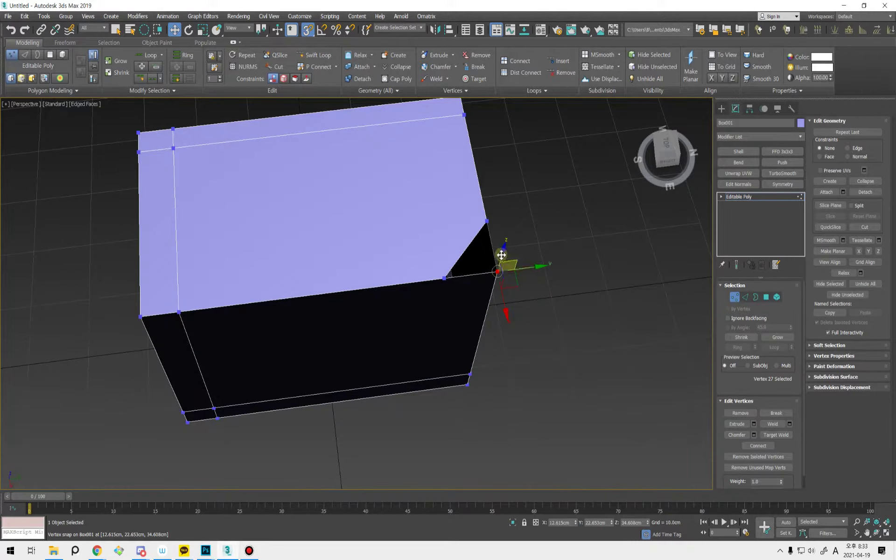
- Check the open corner at polygon level and try moving the raised corner vertex along Z again
{"action": "key", "text": "q"}
{"action": "middle_click_drag", "start_coordinate": [531, 306], "coordinate": [499, 298], "text": "alt"}
{"action": "key", "text": "4"}
{"action": "left_click", "coordinate": [494, 312]}
{"action": "left_click", "coordinate": [499, 299]}
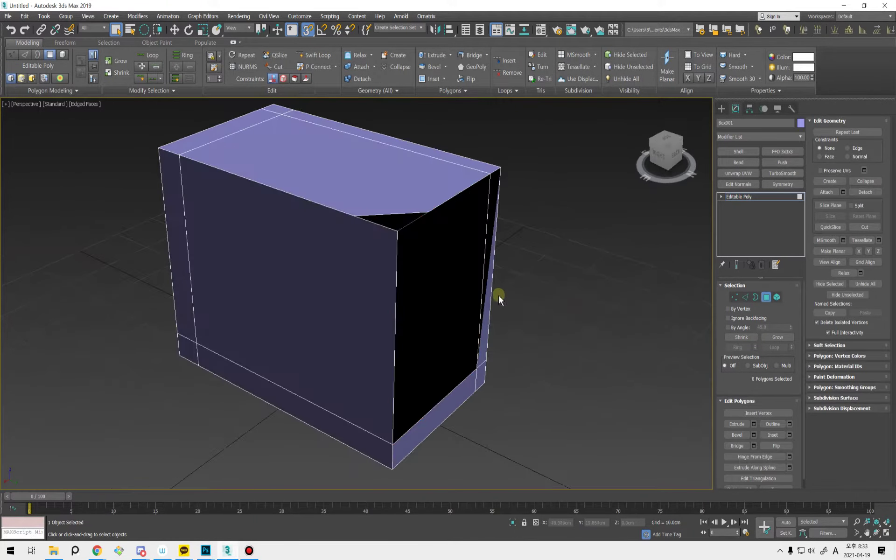
{"action": "key", "text": "1"}
{"action": "left_click", "coordinate": [398, 231]}
{"action": "key", "text": "w"}
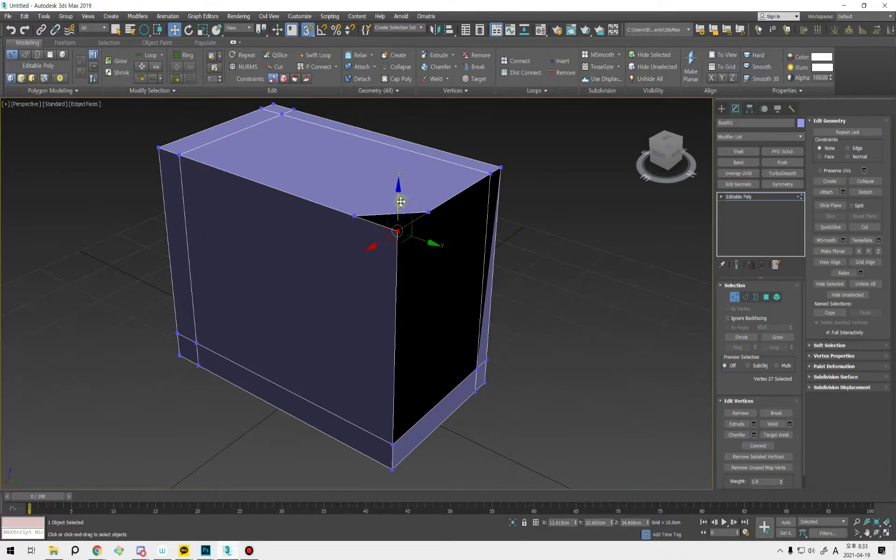
{"action": "mouse_move", "coordinate": [397, 205]}
{"action": "left_mouse_down"}
{"action": "mouse_move", "coordinate": [398, 220]}
{"action": "mouse_move", "coordinate": [400, 196]}
{"action": "left_mouse_up"}
- Bring the open vertex on the top face's short edge onto the raised corner vertex
{"action": "middle_click_drag", "start_coordinate": [465, 255], "coordinate": [443, 224], "text": "alt"}
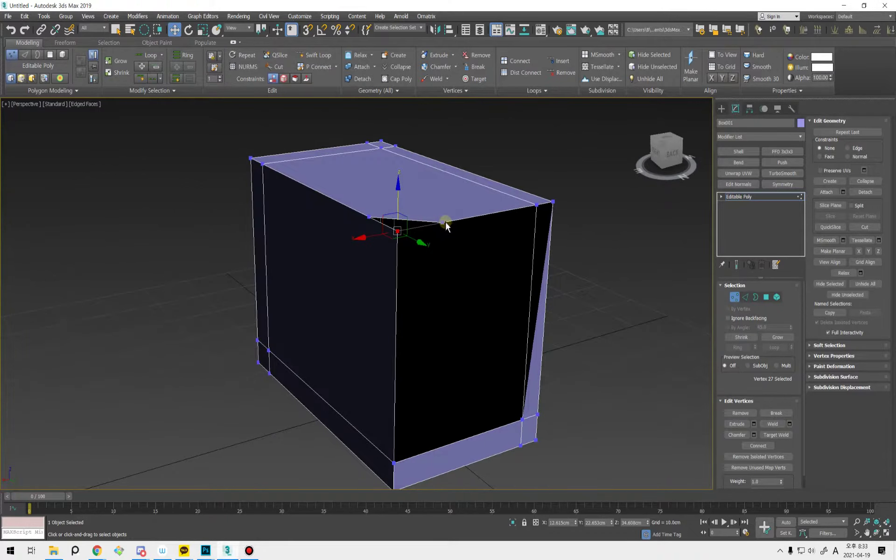
{"action": "left_click", "coordinate": [442, 219]}
{"action": "left_click_drag", "start_coordinate": [442, 193], "coordinate": [449, 243]}
{"action": "mouse_move", "coordinate": [514, 336]}
{"action": "middle_mouse_down", "text": "alt"}
{"action": "mouse_move", "coordinate": [470, 336]}
{"action": "mouse_move", "coordinate": [486, 290]}
{"action": "mouse_move", "coordinate": [508, 345]}
{"action": "middle_mouse_up", "text": "alt"}
{"action": "middle_click_drag", "start_coordinate": [508, 351], "coordinate": [354, 296], "text": "alt"}
- Target Weld the remaining vertex on the top face's long edge to the corner vertex
{"action": "key", "text": "q"}
{"action": "left_click", "coordinate": [408, 290]}
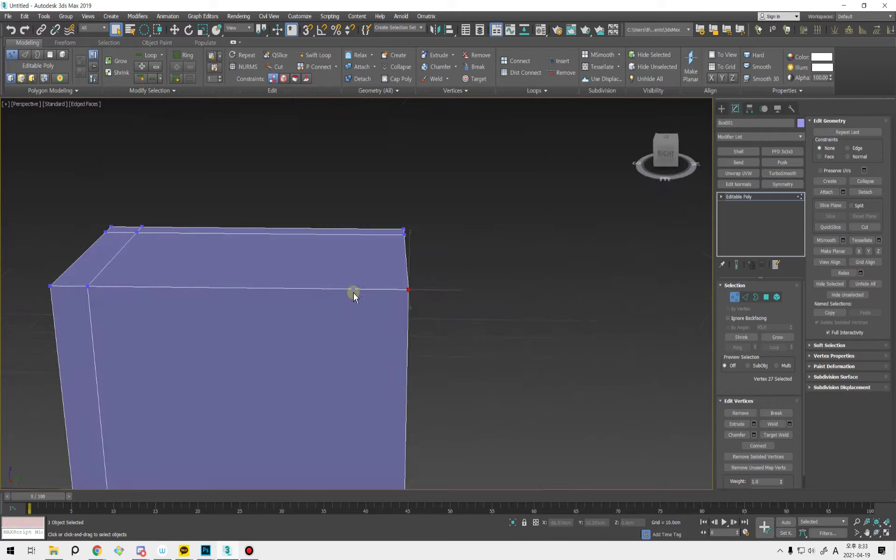
{"action": "left_click", "coordinate": [353, 289]}
{"action": "middle_click_drag", "start_coordinate": [434, 312], "coordinate": [425, 320], "text": "alt"}
{"action": "key", "text": "ctrl+shift+w"}
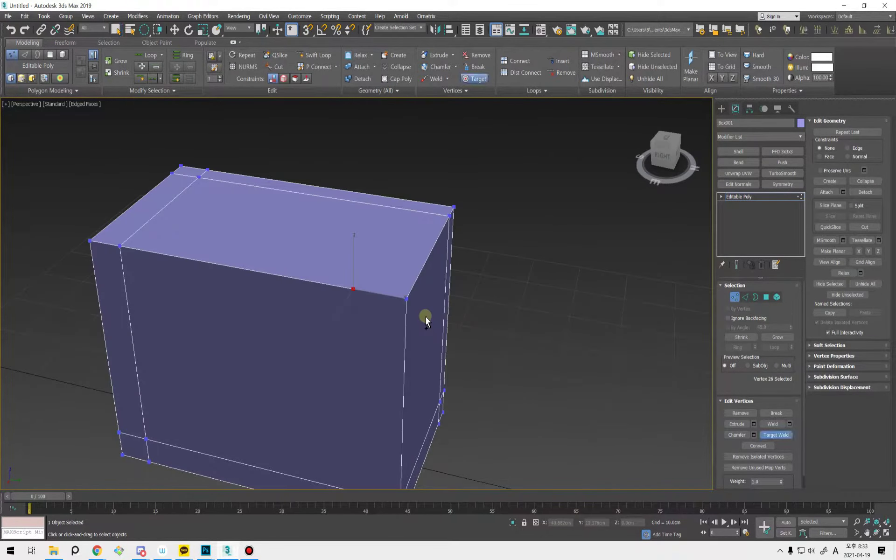
{"action": "left_click", "coordinate": [353, 289]}
{"action": "left_click", "coordinate": [409, 302]}
{"action": "right_click", "coordinate": [486, 300]}
{"action": "middle_click_drag", "start_coordinate": [486, 300], "coordinate": [484, 322], "text": "alt"}
{"action": "left_click", "coordinate": [537, 284]}
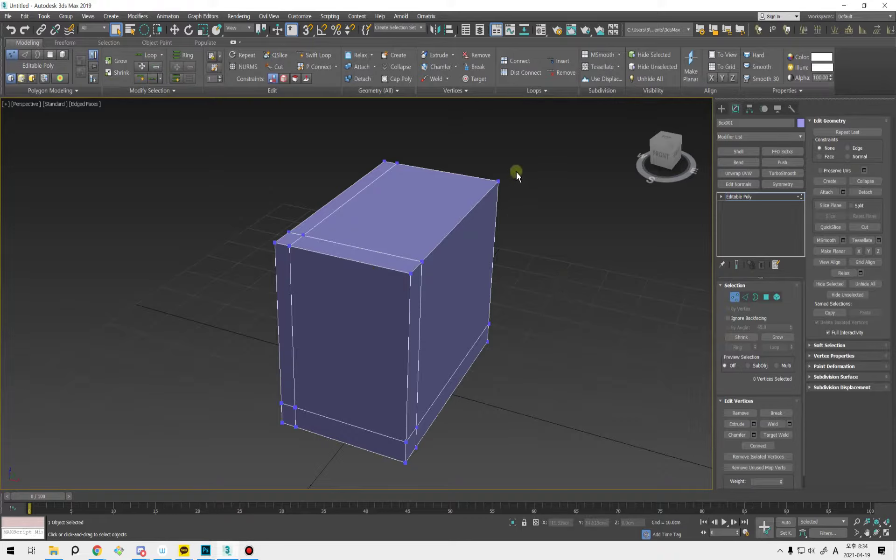
- Examine the rebuilt corner and the surrounding faces from several sides at vertex and polygon level
{"action": "left_click", "coordinate": [498, 181]}
{"action": "scroll", "coordinate": [507, 184], "scroll_direction": "up", "scroll_amount": 3}
{"action": "middle_click_drag", "start_coordinate": [486, 200], "coordinate": [489, 228], "text": "alt"}
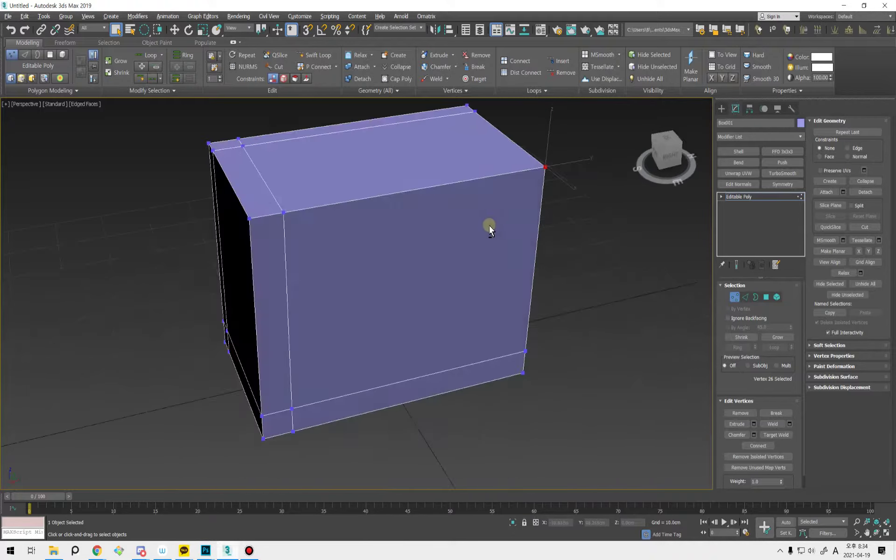
{"action": "scroll", "coordinate": [490, 226], "scroll_direction": "down", "scroll_amount": 3}
{"action": "middle_click_drag", "start_coordinate": [500, 262], "coordinate": [380, 254], "text": "alt"}
{"action": "scroll", "coordinate": [433, 282], "scroll_direction": "up", "scroll_amount": 3}
{"action": "key", "text": "4"}
{"action": "left_click", "coordinate": [404, 232]}
{"action": "left_click", "coordinate": [599, 278]}
{"action": "middle_click_drag", "start_coordinate": [599, 278], "coordinate": [520, 312], "text": "alt"}
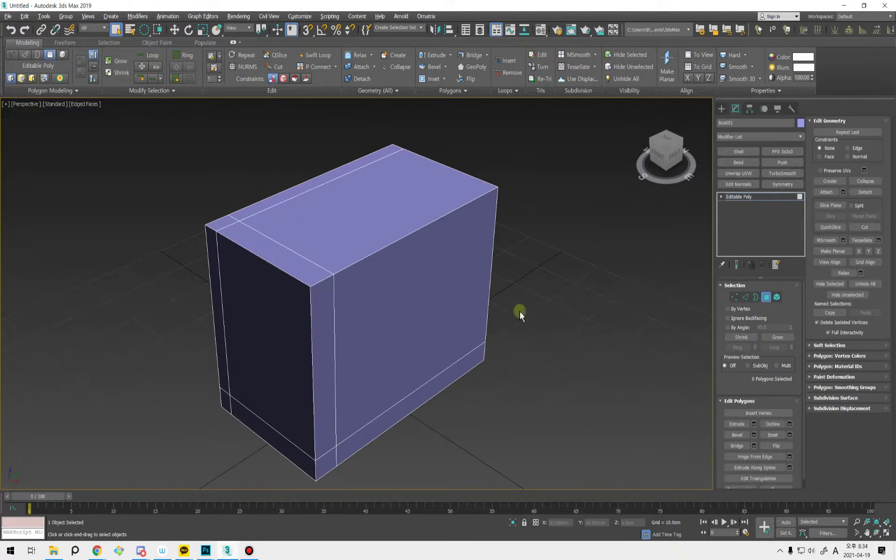
{"action": "left_click", "coordinate": [734, 296]}
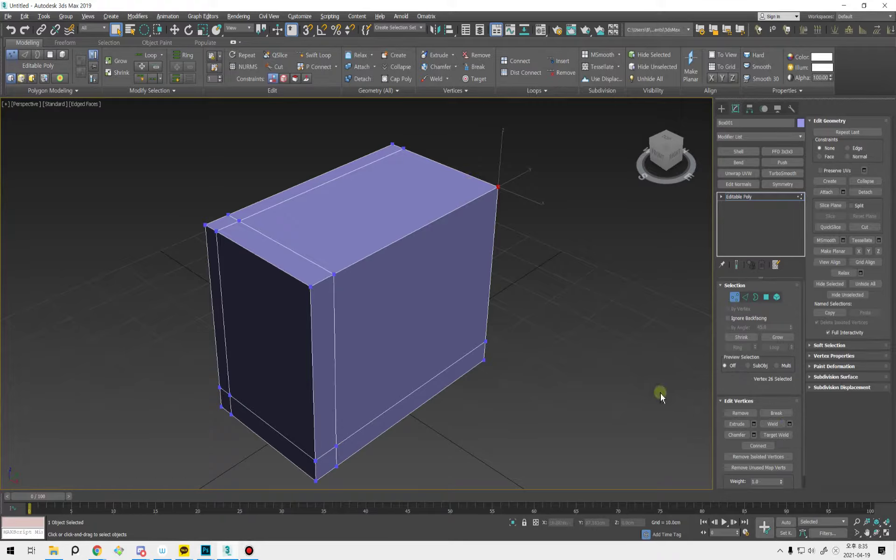
{"action": "left_click", "coordinate": [744, 424]}
{"action": "scroll", "coordinate": [590, 420], "scroll_direction": "up", "scroll_amount": 3}
{"action": "middle_click_drag", "start_coordinate": [693, 422], "coordinate": [598, 441]}
{"action": "scroll", "coordinate": [522, 354], "scroll_direction": "down", "scroll_amount": 2}
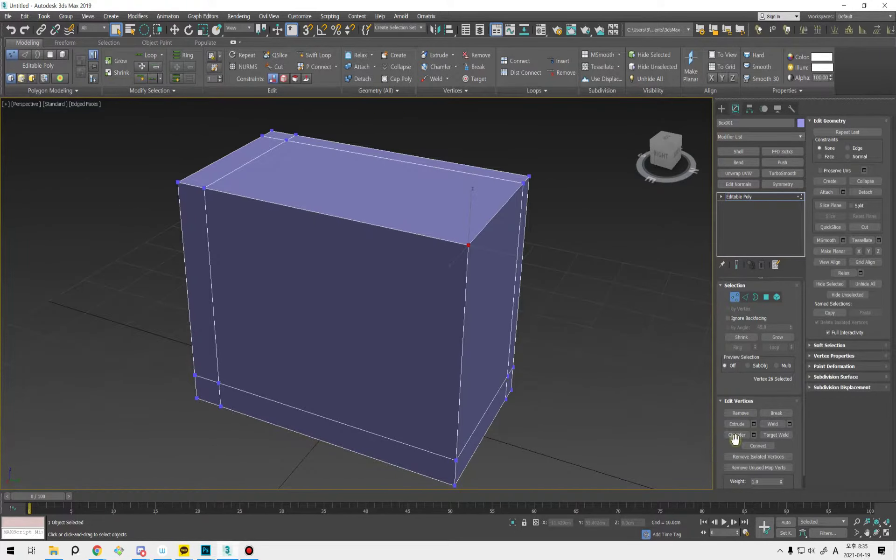
{"action": "middle_click_drag", "start_coordinate": [516, 372], "coordinate": [485, 371], "text": "alt"}
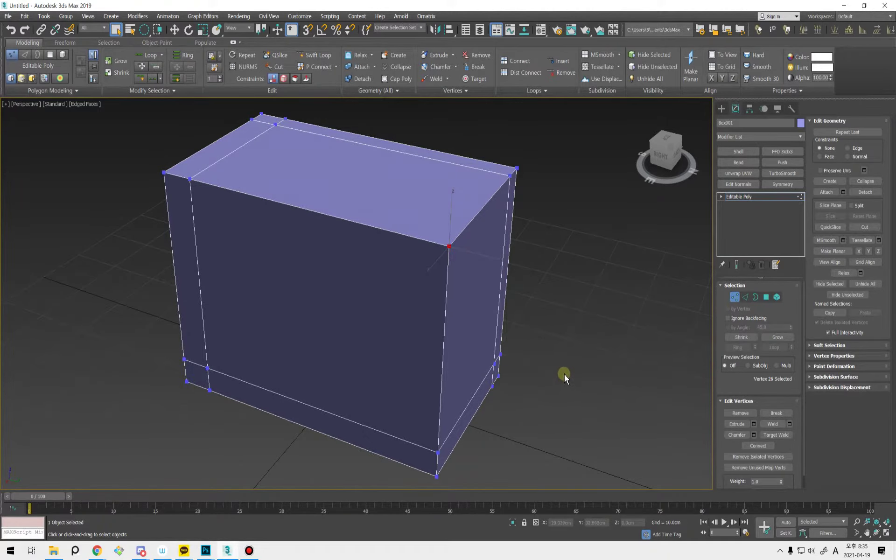
{"action": "middle_click_drag", "start_coordinate": [566, 372], "coordinate": [583, 365], "text": "alt"}
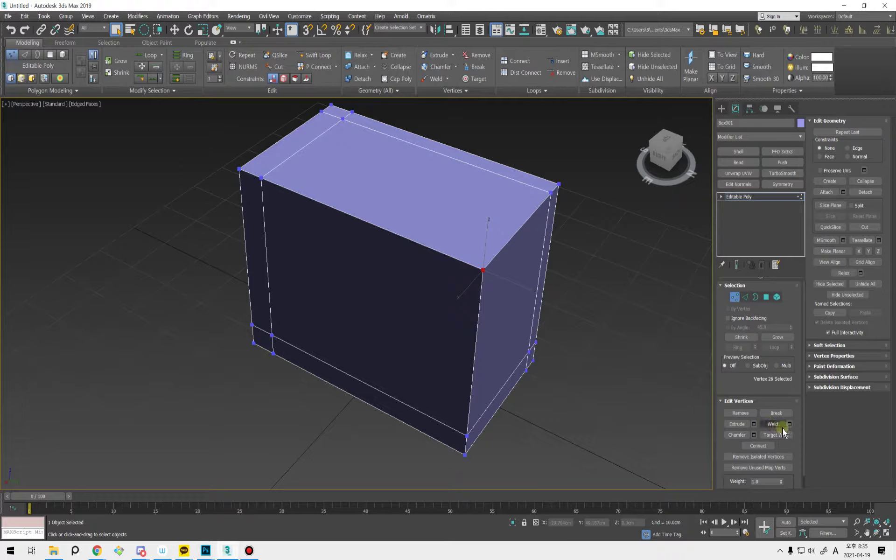
{"action": "mouse_move", "coordinate": [517, 373]}
{"action": "middle_mouse_down", "text": "alt"}
{"action": "mouse_move", "coordinate": [565, 386]}
{"action": "mouse_move", "coordinate": [564, 395]}
{"action": "mouse_move", "coordinate": [498, 354]}
{"action": "mouse_move", "coordinate": [502, 362]}
{"action": "mouse_move", "coordinate": [456, 354]}
{"action": "mouse_move", "coordinate": [483, 386]}
{"action": "mouse_move", "coordinate": [514, 380]}
{"action": "mouse_move", "coordinate": [515, 390]}
{"action": "middle_mouse_up", "text": "alt"}
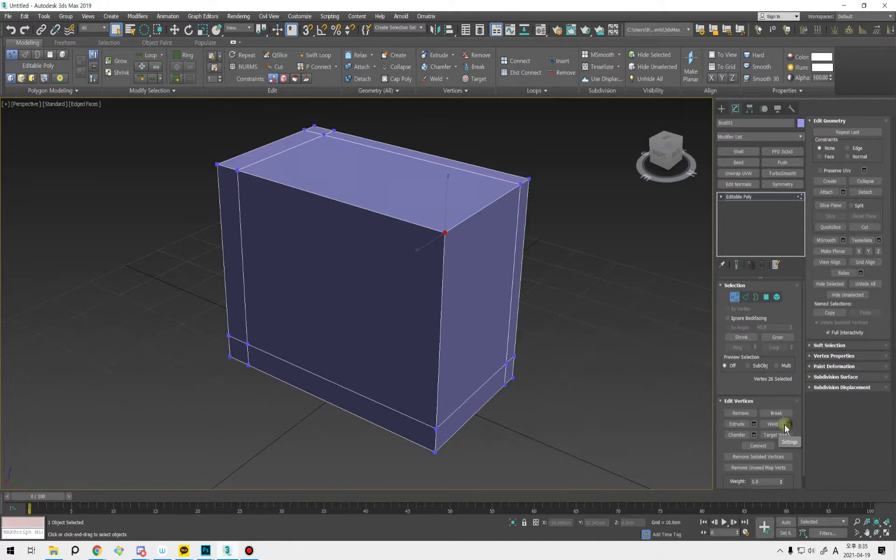
- Connect the ring of long edges to add an edge loop around the middle of the box
{"action": "middle_click_drag", "start_coordinate": [541, 341], "coordinate": [590, 356]}
{"action": "key", "text": "2"}
{"action": "left_click", "coordinate": [419, 225]}
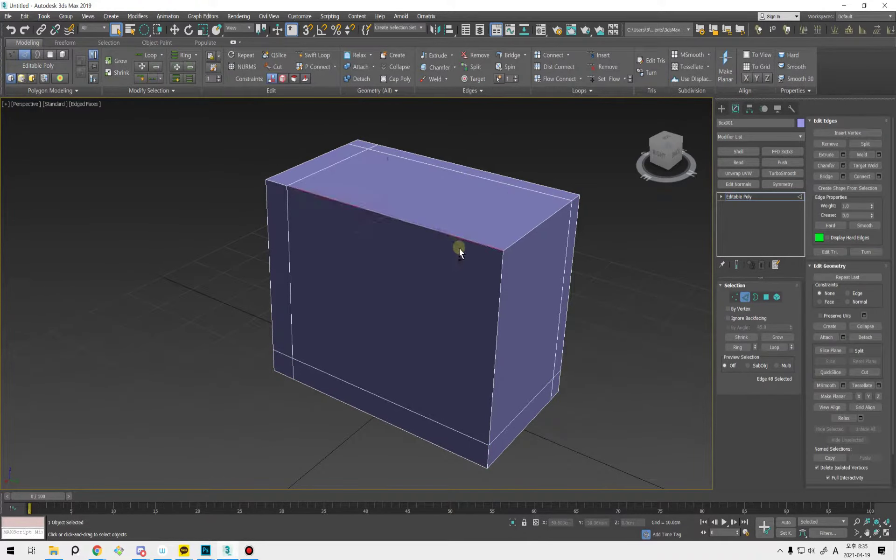
{"action": "key", "text": "alt+r"}
{"action": "key", "text": "ctrl+shift+e"}
- Connect the neighbouring edge ring to add a second loop and move it along Y close beside the middle loop
{"action": "left_click", "coordinate": [441, 233]}
{"action": "key", "text": "alt+r"}
{"action": "key", "text": "ctrl+shift+e"}
{"action": "key", "text": "w"}
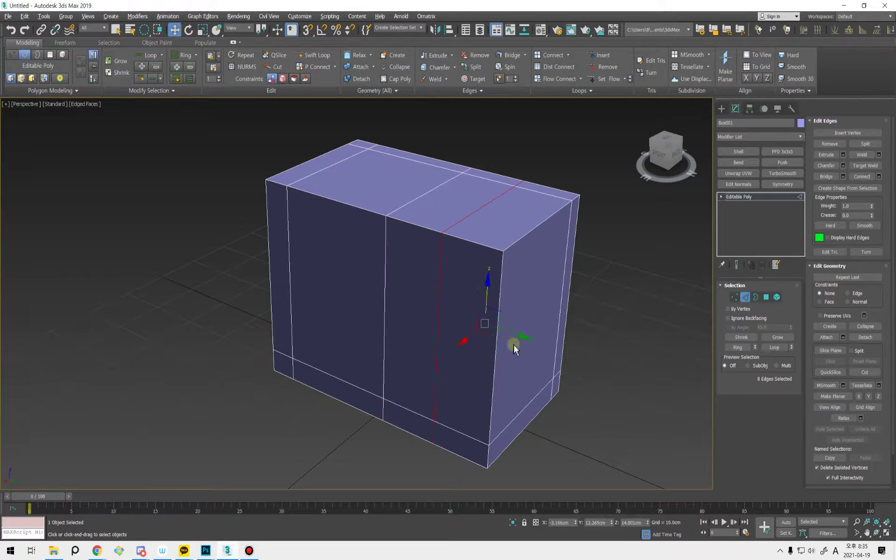
{"action": "left_click_drag", "start_coordinate": [517, 334], "coordinate": [471, 310]}
- Select the narrow polygon loop between the two edge loops and delete it to split the box in two
{"action": "key", "text": "q"}
{"action": "key", "text": "4"}
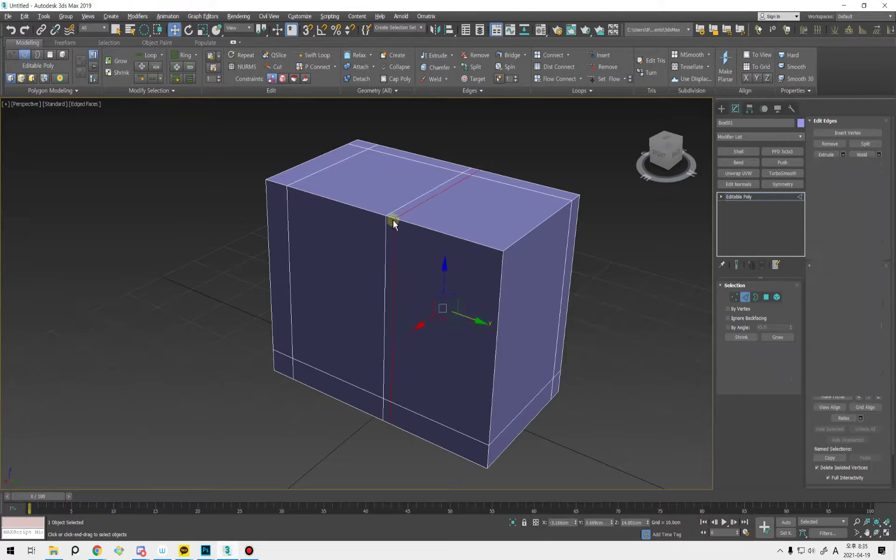
{"action": "left_click", "coordinate": [390, 224]}
{"action": "key", "text": "alt+l"}
{"action": "middle_click_drag", "start_coordinate": [435, 310], "coordinate": [441, 306], "text": "alt"}
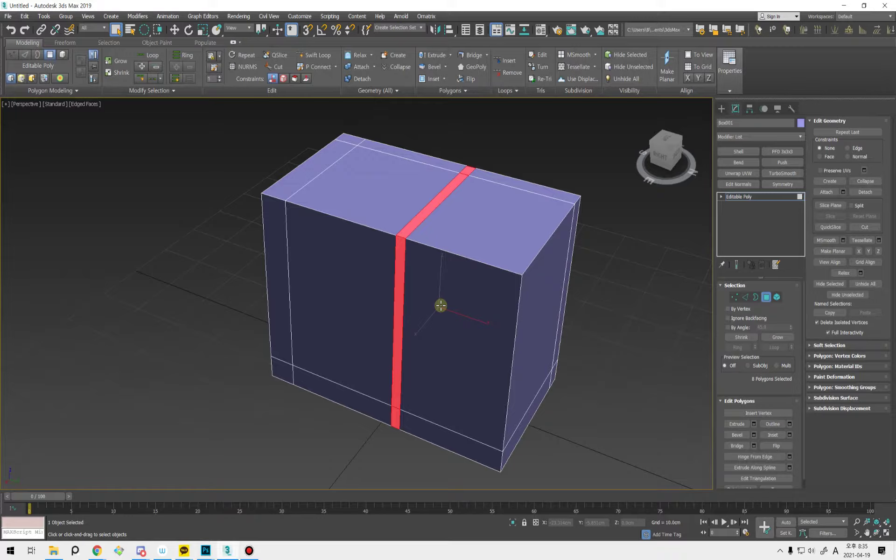
{"action": "key", "text": "Delete"}
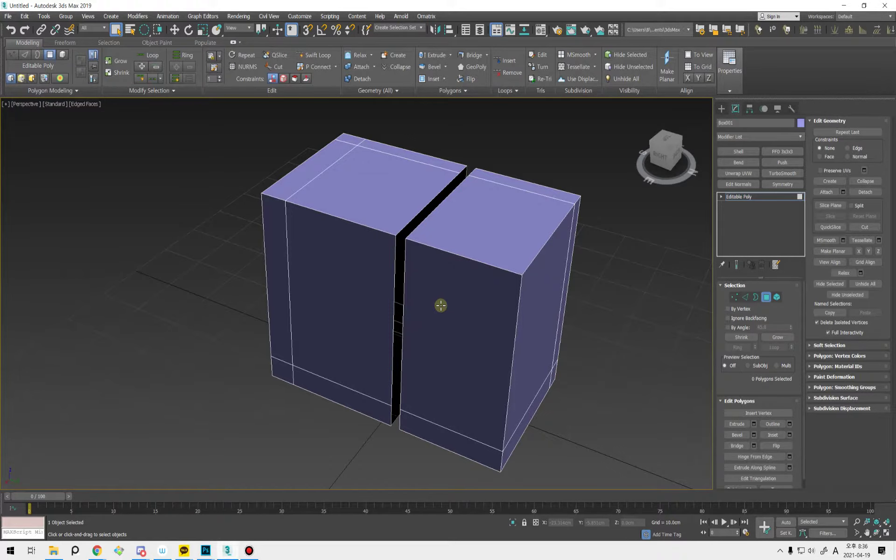
- Select the open border of the shorter half and move it along Y until the gap is nearly closed
{"action": "middle_click_drag", "start_coordinate": [441, 305], "coordinate": [467, 311], "text": "alt"}
{"action": "key", "text": "3"}
{"action": "left_click", "coordinate": [446, 305]}
{"action": "key", "text": "w"}
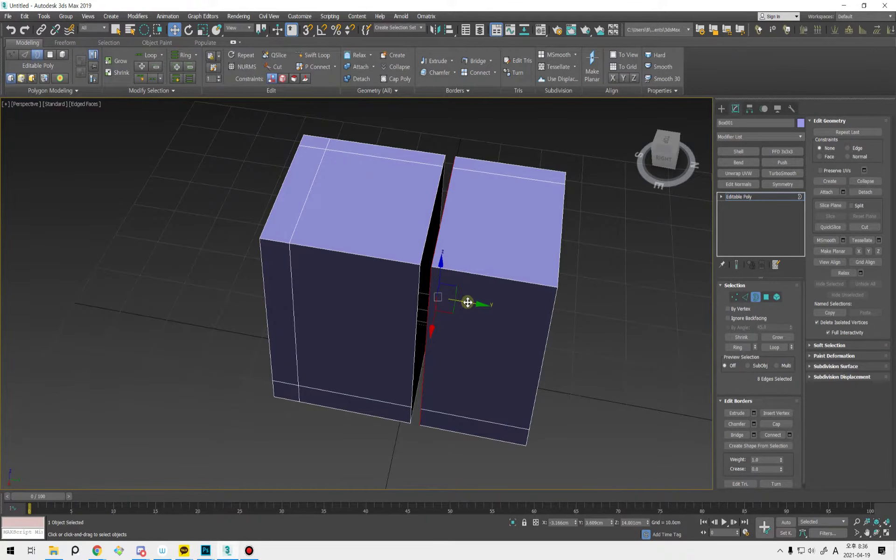
{"action": "left_click_drag", "start_coordinate": [467, 300], "coordinate": [461, 300]}
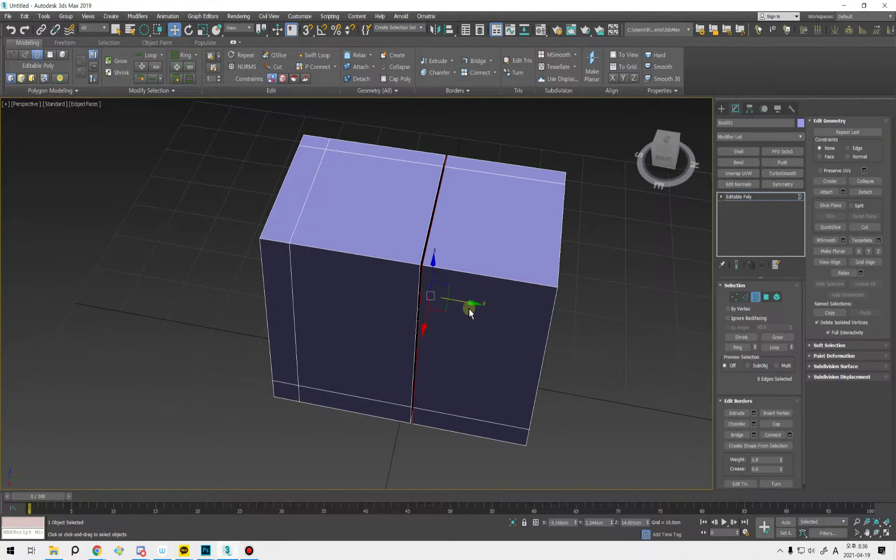
- Weld the vertices of both open borders together with a weld threshold of about 1.159 cm
{"action": "middle_click_drag", "start_coordinate": [470, 306], "coordinate": [470, 306], "text": "alt"}
{"action": "key", "text": "F3"}
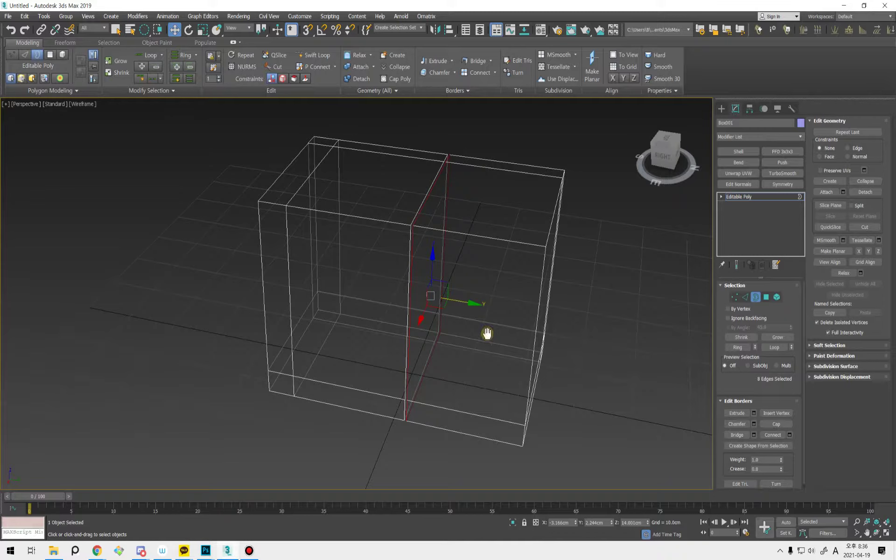
{"action": "left_click", "coordinate": [486, 331]}
{"action": "double_click", "coordinate": [457, 328]}
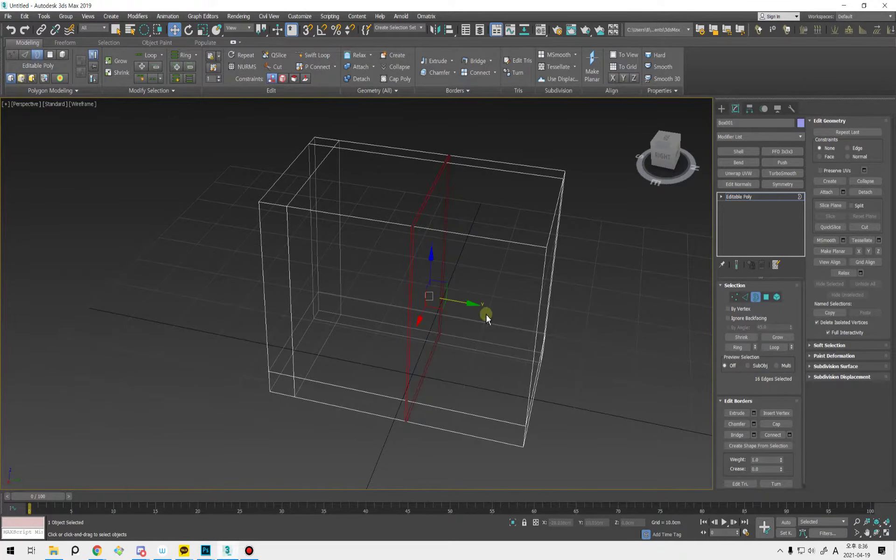
{"action": "middle_click_drag", "start_coordinate": [486, 313], "coordinate": [684, 320], "text": "alt"}
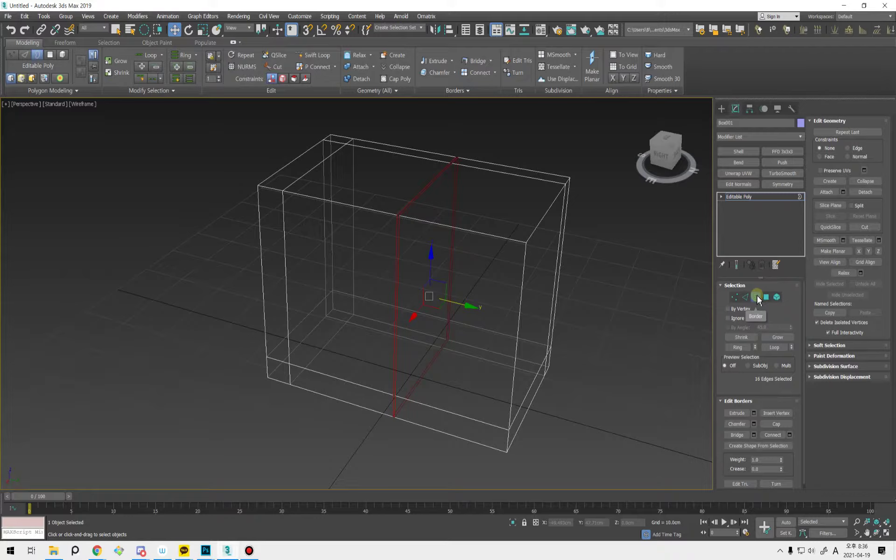
{"action": "left_click", "coordinate": [732, 298], "text": "ctrl"}
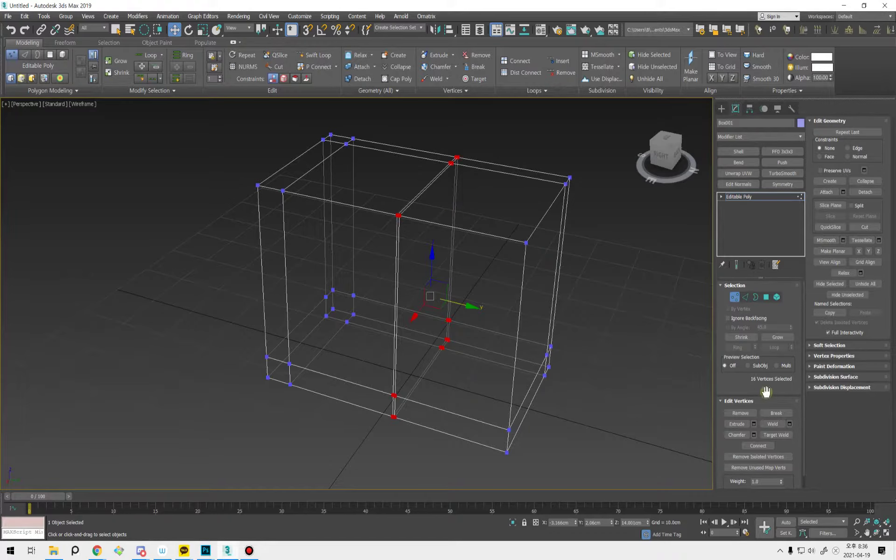
{"action": "left_click", "coordinate": [789, 424]}
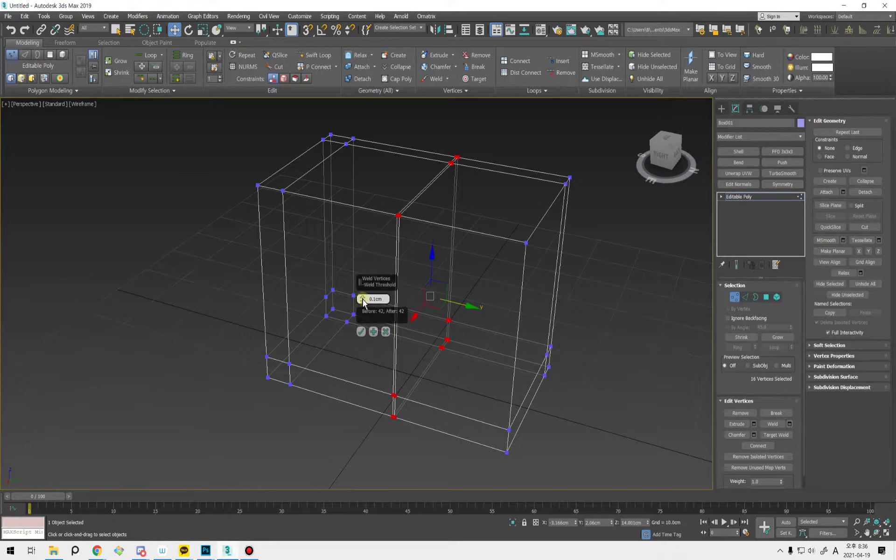
{"action": "left_click_drag", "start_coordinate": [363, 299], "coordinate": [362, 291]}
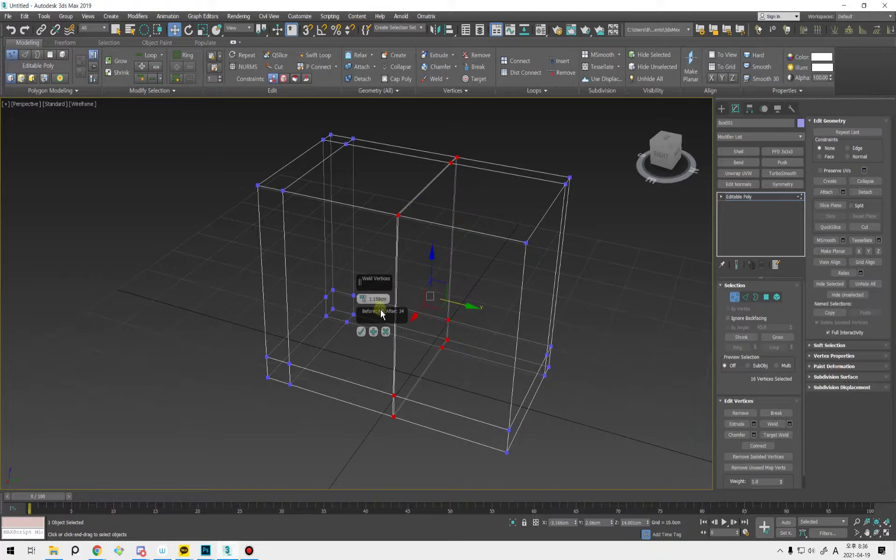
{"action": "left_click", "coordinate": [362, 332]}
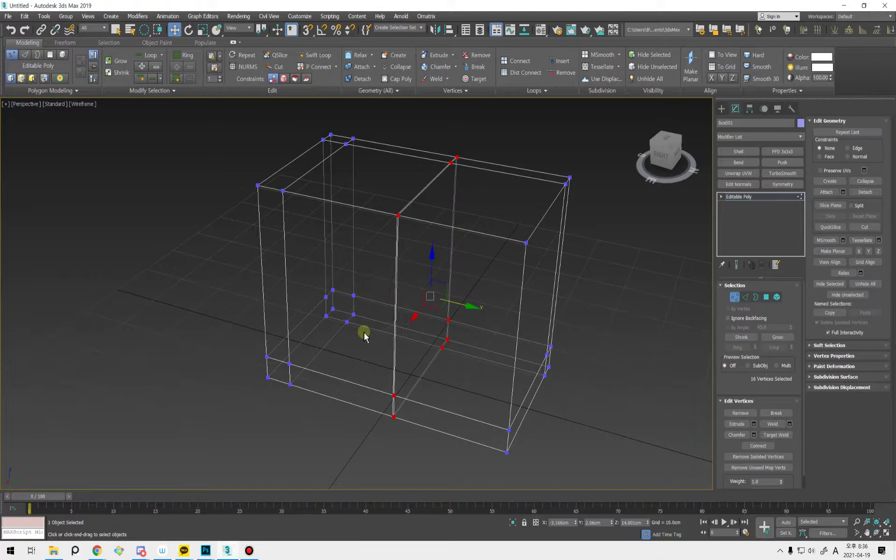
- Return to shaded display and remove the welded edge loop around the middle of the box
{"action": "left_click", "coordinate": [398, 377]}
{"action": "mouse_move", "coordinate": [469, 352]}
{"action": "middle_mouse_down", "text": "alt"}
{"action": "mouse_move", "coordinate": [456, 360]}
{"action": "mouse_move", "coordinate": [467, 353]}
{"action": "middle_mouse_up", "text": "alt"}
{"action": "key", "text": "F3"}
{"action": "key", "text": "2"}
{"action": "key", "text": "q"}
{"action": "double_click", "coordinate": [396, 316]}
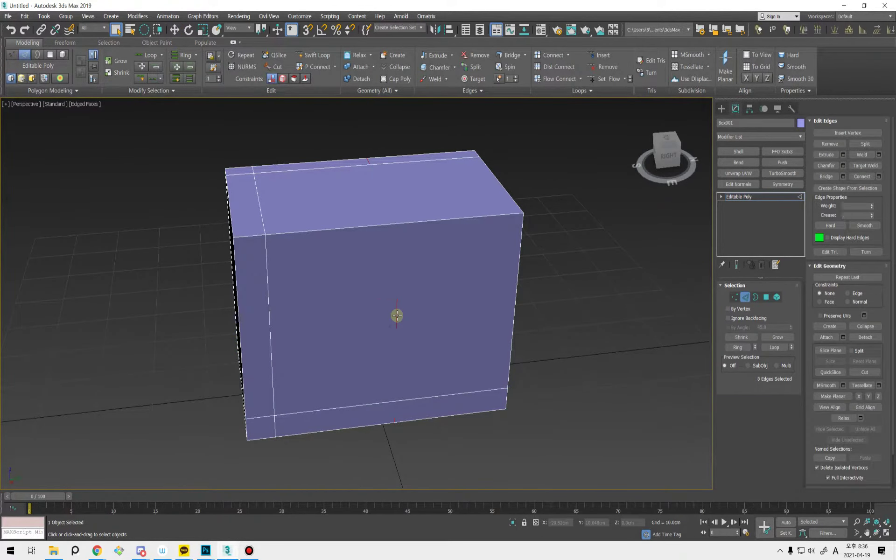
- Connect the ring of edges across the box's width and move the new loop close beside the existing lengthwise loop
{"action": "middle_click_drag", "start_coordinate": [409, 372], "coordinate": [469, 242], "text": "alt"}
{"action": "double_click", "coordinate": [472, 365]}
{"action": "key", "text": "alt+r"}
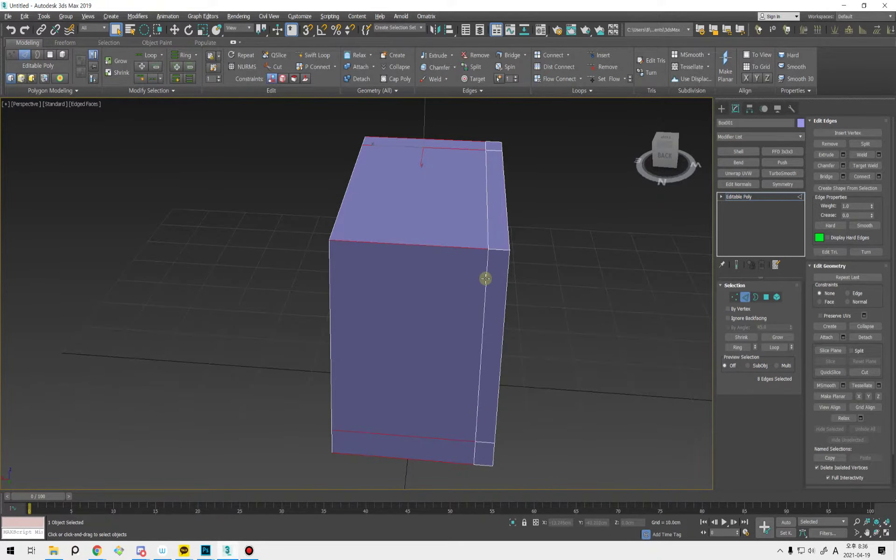
{"action": "key", "text": "ctrl+shift+e"}
{"action": "key", "text": "w"}
{"action": "mouse_move", "coordinate": [394, 292]}
{"action": "left_mouse_down"}
{"action": "mouse_move", "coordinate": [466, 301]}
{"action": "mouse_move", "coordinate": [452, 298]}
{"action": "mouse_move", "coordinate": [460, 287]}
{"action": "left_mouse_up"}
- Select the narrow polygon loop between the two lengthwise edge loops and delete it
{"action": "key", "text": "4"}
{"action": "left_click", "coordinate": [486, 257]}
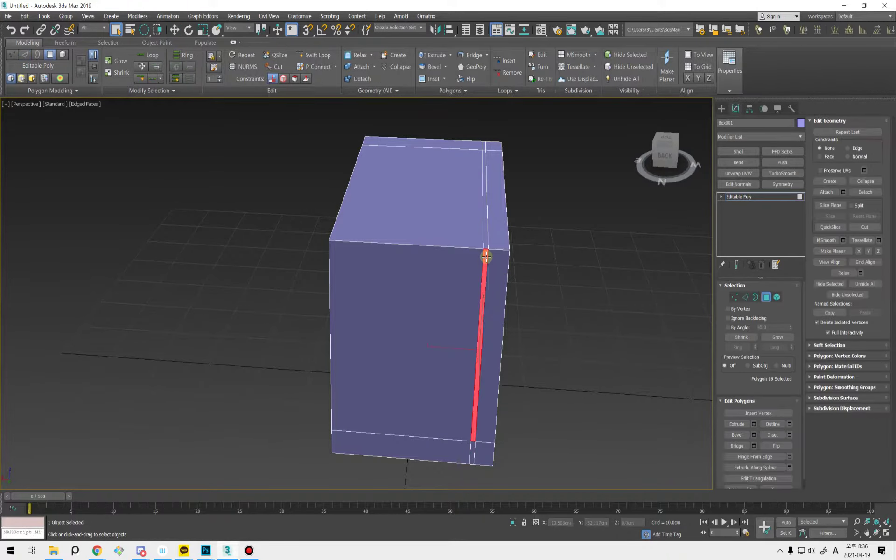
{"action": "left_click", "coordinate": [486, 244], "text": "ctrl"}
{"action": "key", "text": "Delete"}
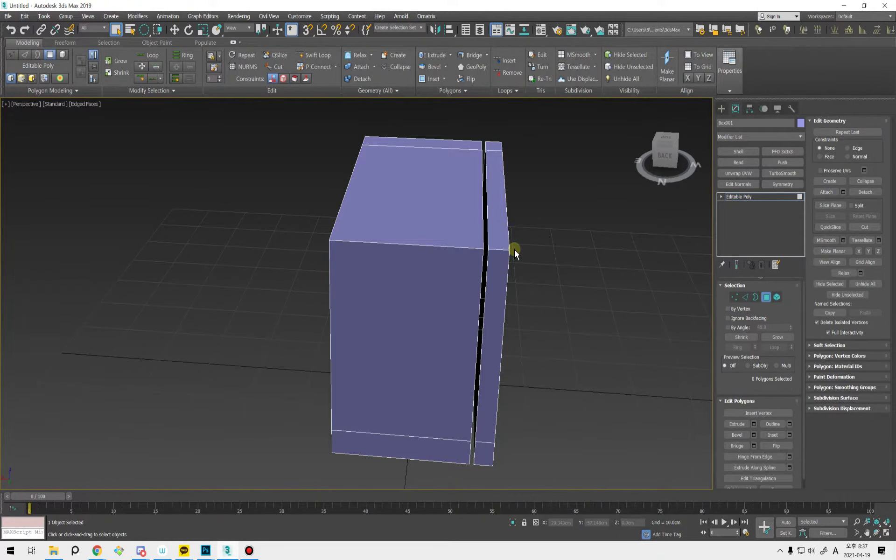
- Weld the vertices of both open borders along the narrow gap with the 1.159 cm threshold and inspect the mesh in wireframe
{"action": "middle_click_drag", "start_coordinate": [515, 252], "coordinate": [498, 270], "text": "alt"}
{"action": "key", "text": "3"}
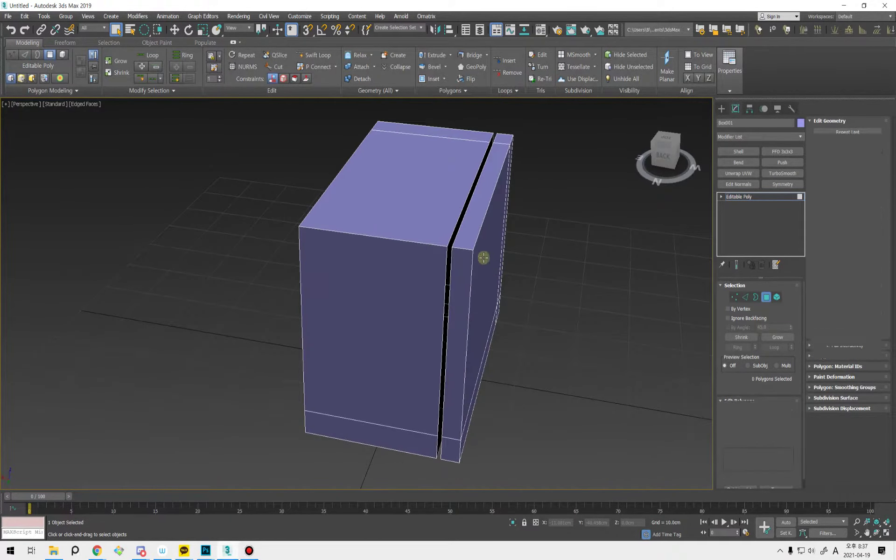
{"action": "left_click", "coordinate": [467, 262]}
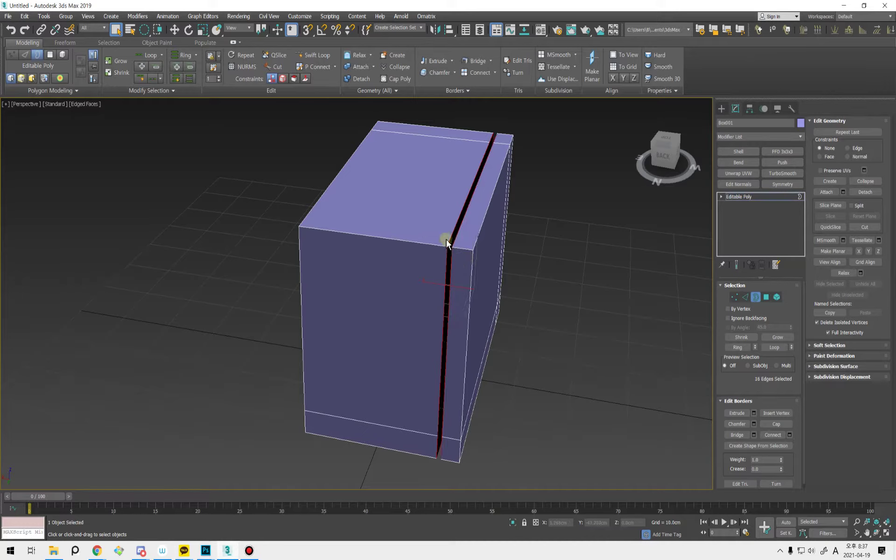
{"action": "left_click", "coordinate": [735, 298]}
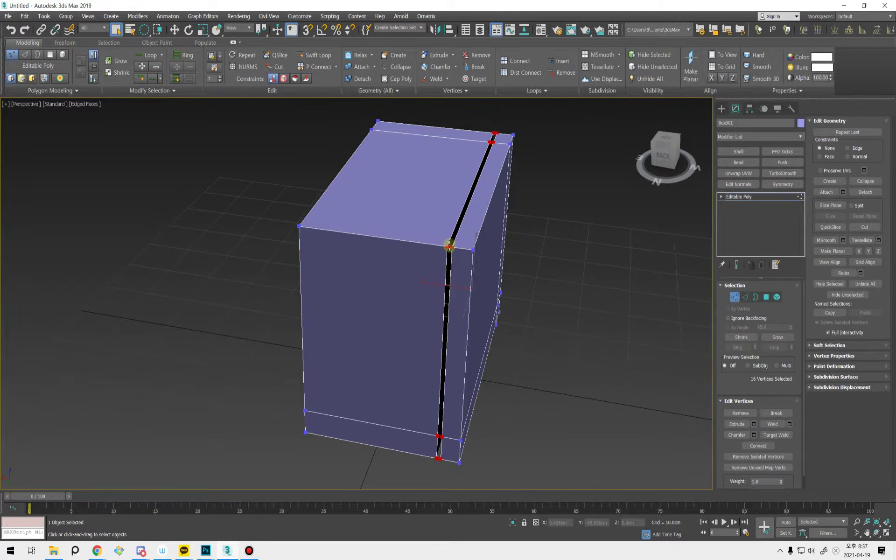
{"action": "left_click", "coordinate": [789, 424]}
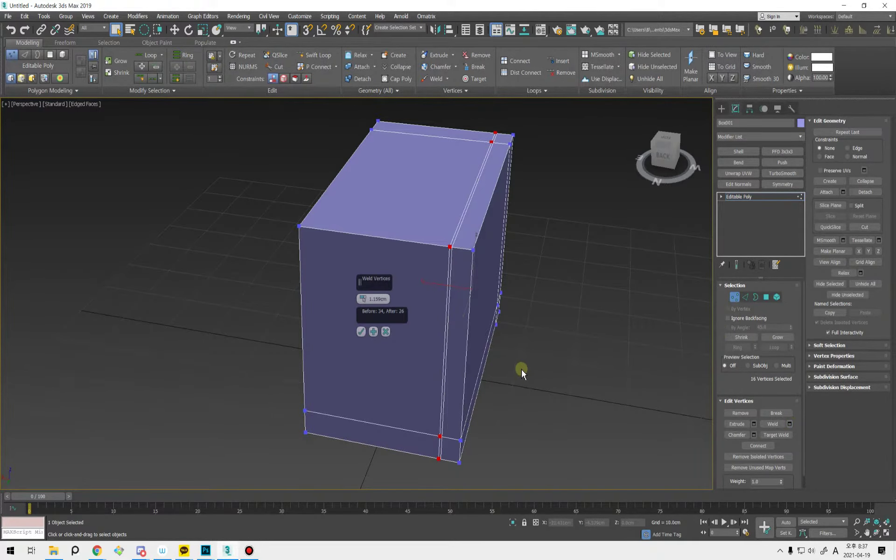
{"action": "left_click", "coordinate": [362, 332]}
{"action": "key", "text": "F3"}
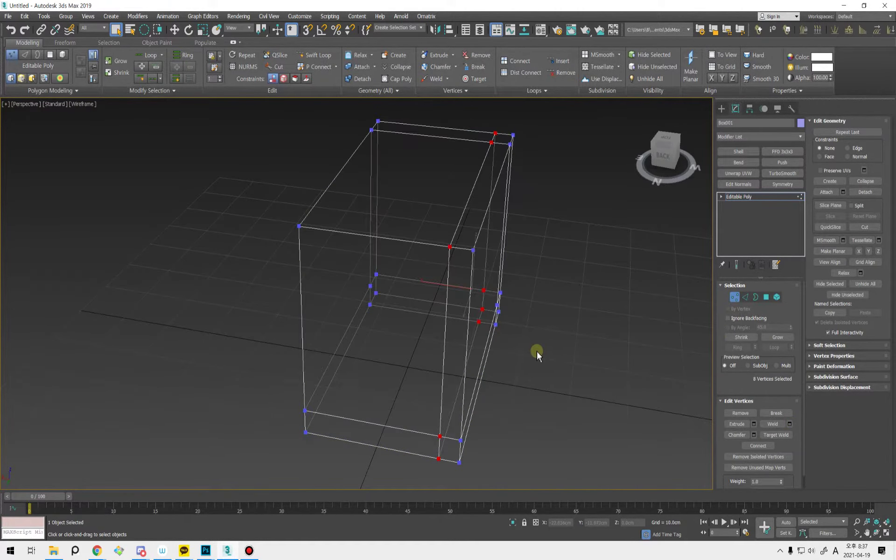
{"action": "left_click", "coordinate": [532, 360]}
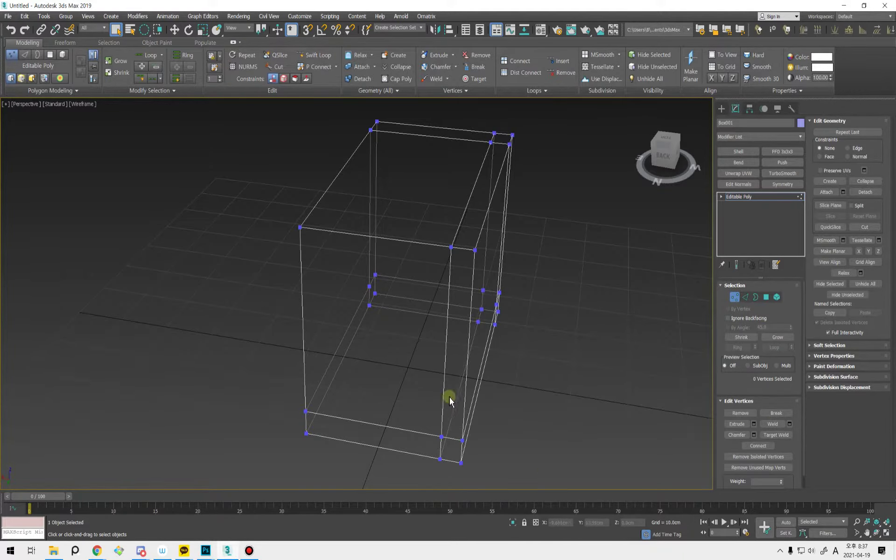
- Select an upper corner vertex on the box's plain side and return to shaded display
{"action": "middle_click_drag", "start_coordinate": [450, 400], "coordinate": [468, 393], "text": "alt"}
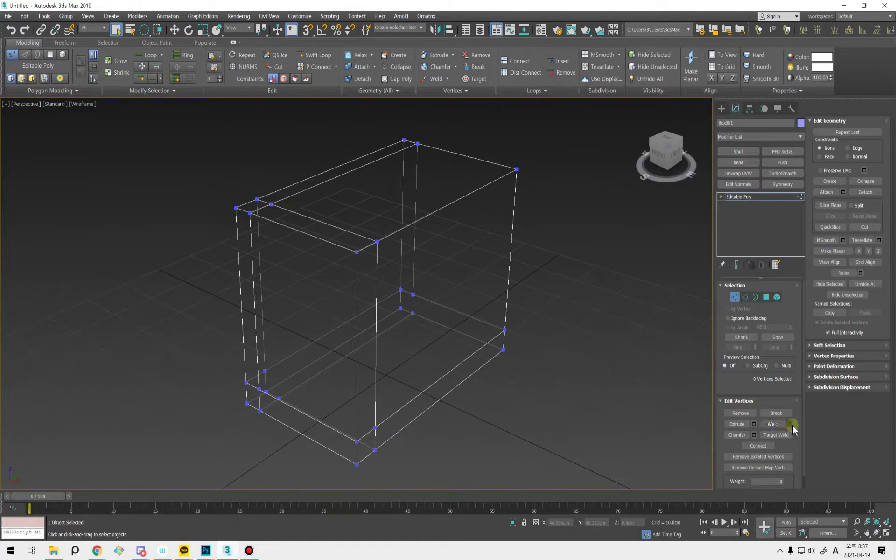
{"action": "middle_click_drag", "start_coordinate": [576, 413], "coordinate": [600, 413], "text": "alt"}
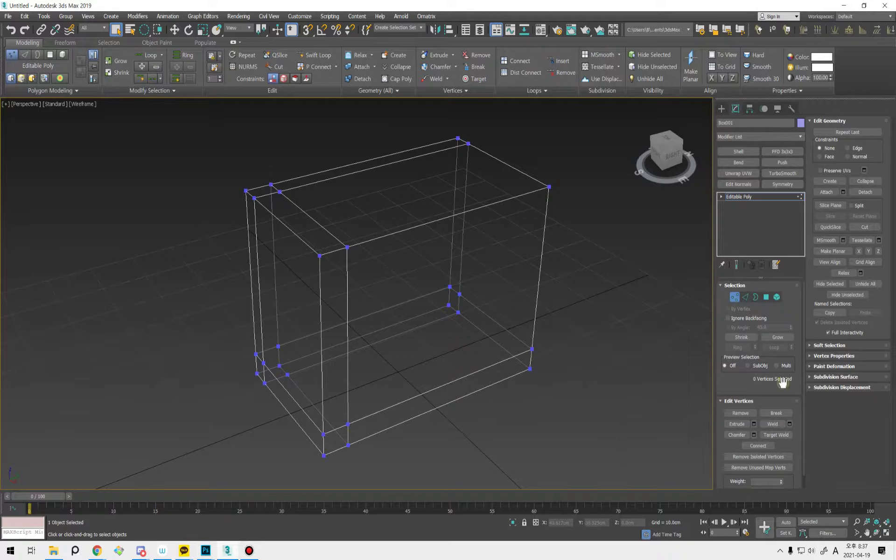
{"action": "middle_click_drag", "start_coordinate": [588, 436], "coordinate": [607, 415]}
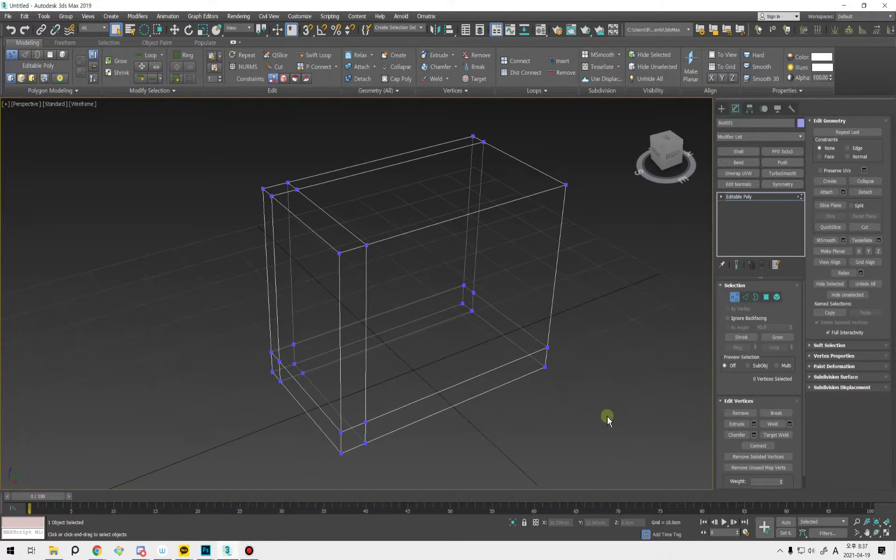
{"action": "middle_click_drag", "start_coordinate": [538, 391], "coordinate": [561, 406]}
{"action": "key", "text": "1"}
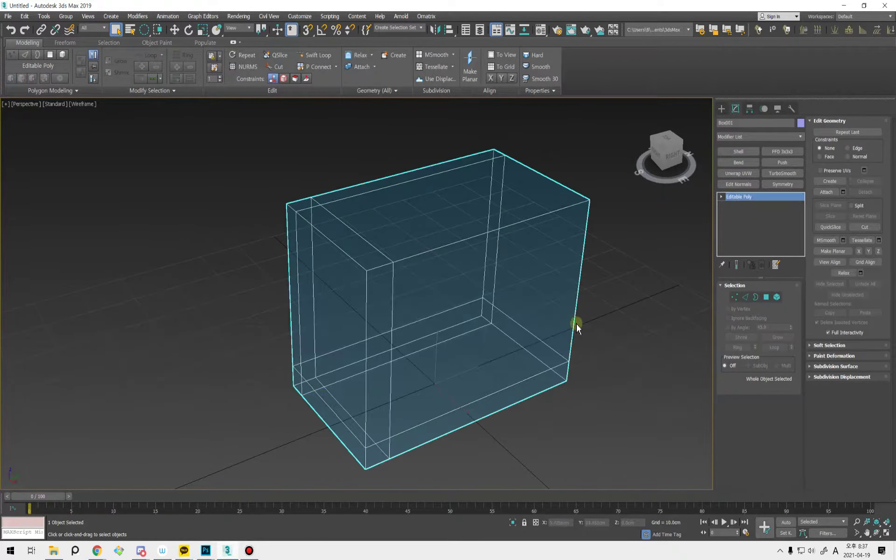
{"action": "key", "text": "1"}
{"action": "left_click", "coordinate": [588, 202]}
{"action": "key", "text": "F3"}
- Try to chamfer the selected upper corner vertex freehand
{"action": "middle_click_drag", "start_coordinate": [596, 260], "coordinate": [542, 338], "text": "alt"}
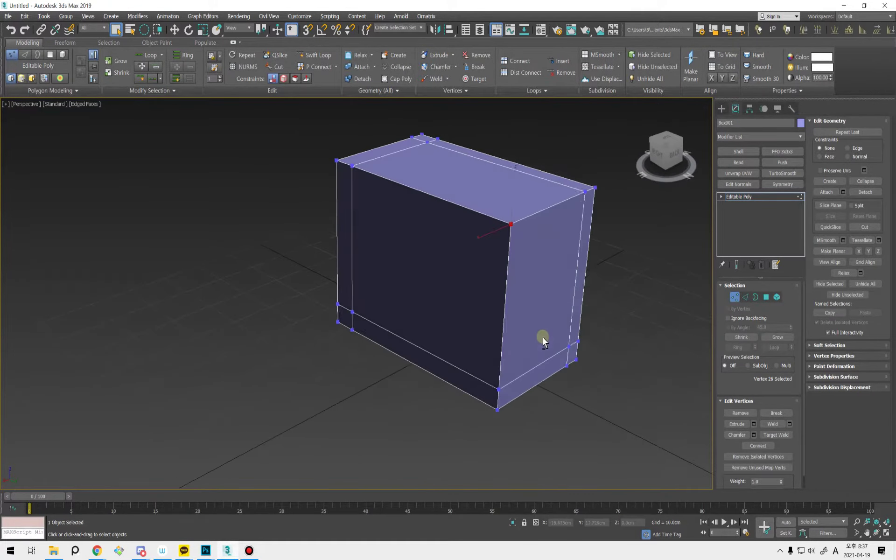
{"action": "left_click", "coordinate": [747, 435]}
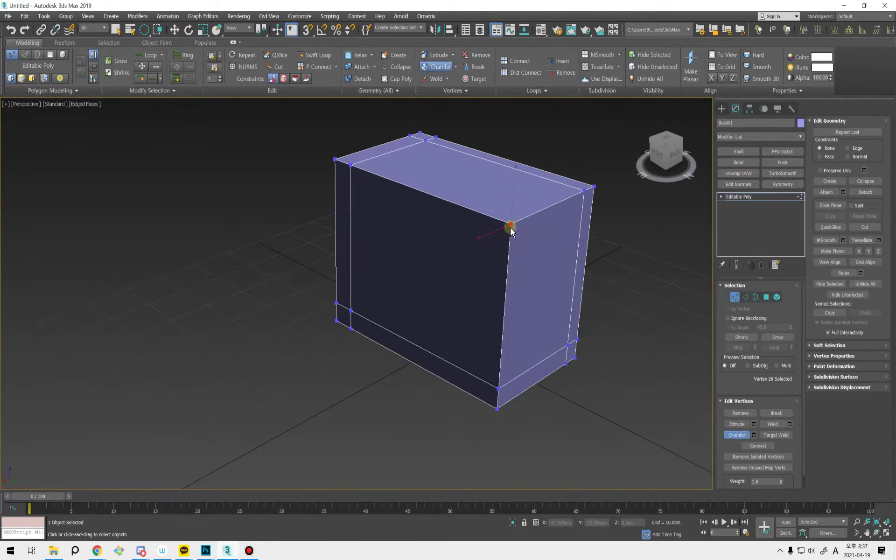
{"action": "left_click_drag", "start_coordinate": [510, 224], "coordinate": [516, 200]}
{"action": "middle_click_drag", "start_coordinate": [516, 200], "coordinate": [486, 279], "text": "alt"}
{"action": "key", "text": "ctrl+z"}
{"action": "right_click", "coordinate": [594, 308]}
{"action": "left_click", "coordinate": [592, 310]}
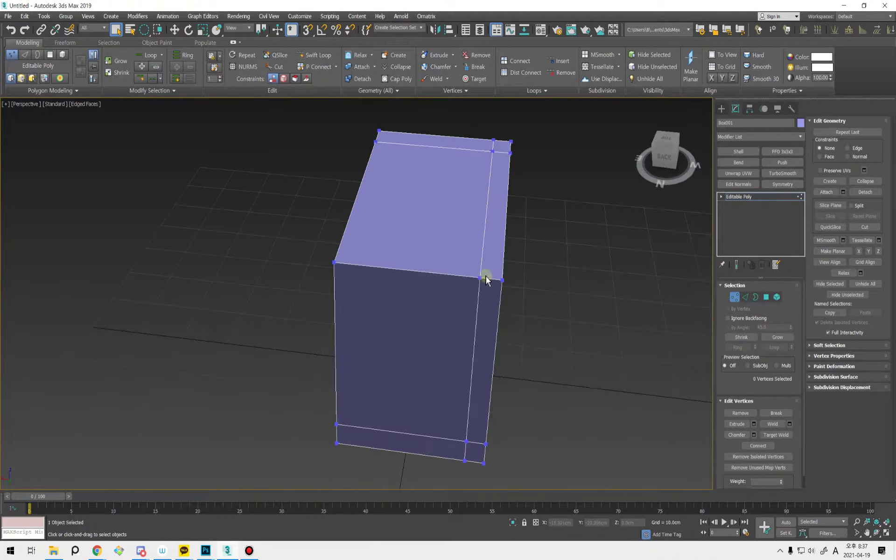
- Collapse the lengthwise edge loop by target-welding each of its vertices onto the neighbouring vertex at the box's outer edge
{"action": "left_click", "coordinate": [786, 435]}
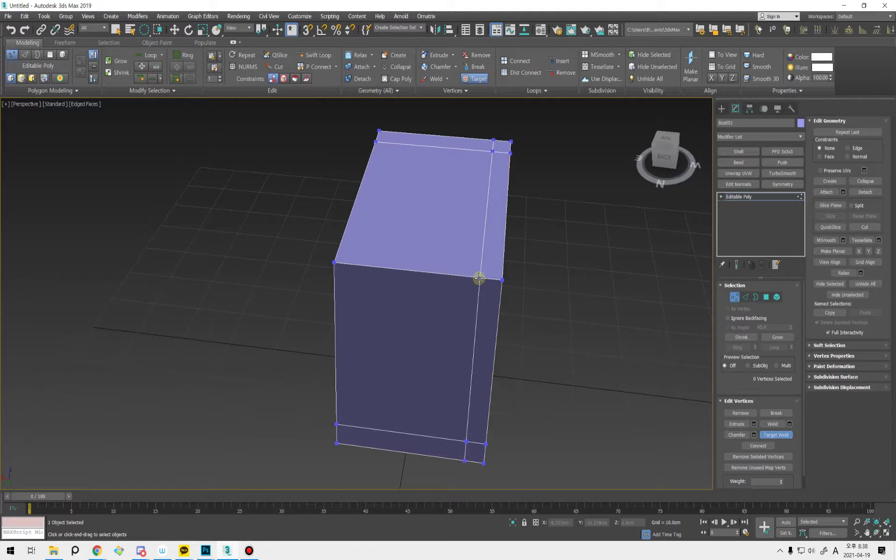
{"action": "left_click", "coordinate": [502, 278]}
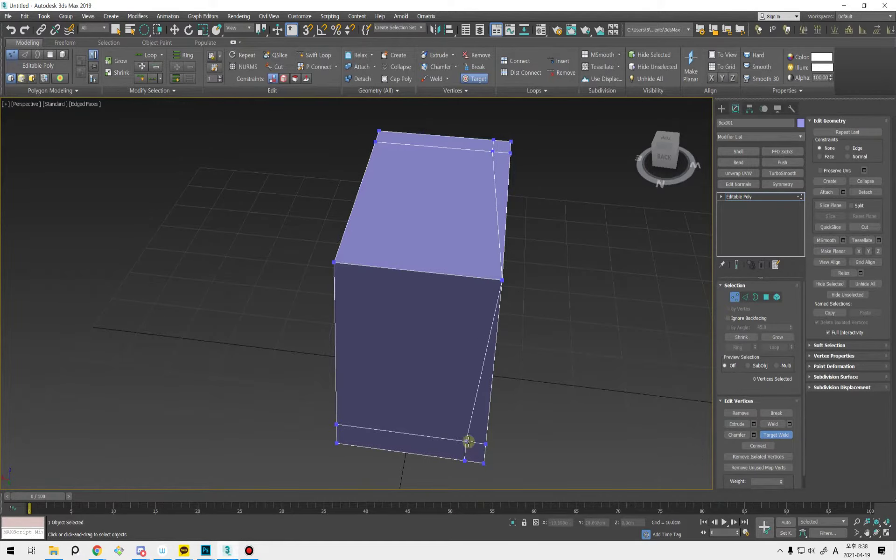
{"action": "left_click", "coordinate": [485, 443]}
{"action": "middle_click_drag", "start_coordinate": [483, 463], "coordinate": [447, 370], "text": "alt"}
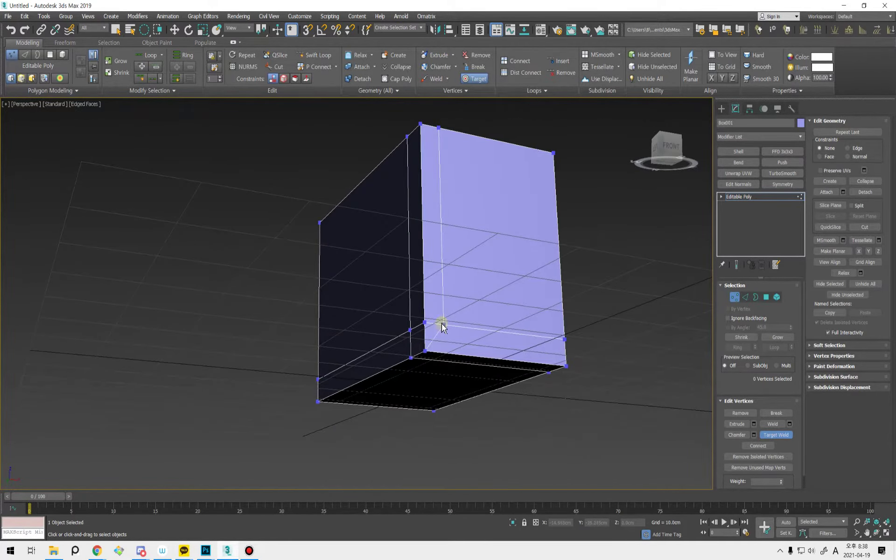
{"action": "middle_click_drag", "start_coordinate": [424, 323], "coordinate": [476, 364], "text": "alt"}
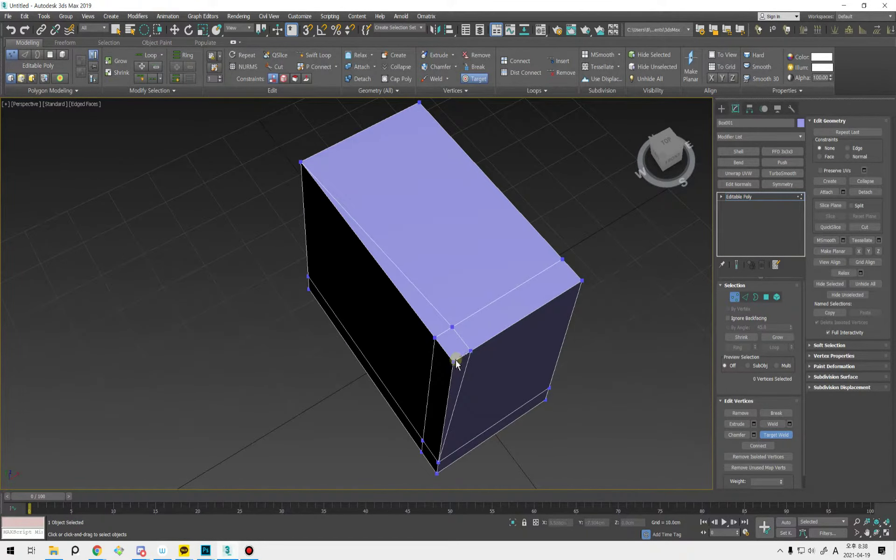
{"action": "left_click", "coordinate": [455, 360]}
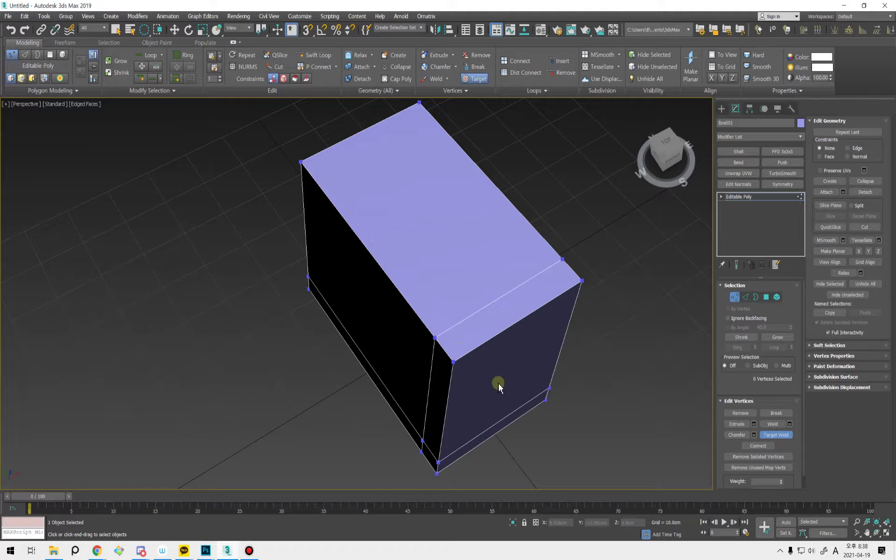
{"action": "mouse_move", "coordinate": [498, 380]}
{"action": "middle_mouse_down", "text": "alt"}
{"action": "mouse_move", "coordinate": [476, 351]}
{"action": "mouse_move", "coordinate": [482, 344]}
{"action": "mouse_move", "coordinate": [474, 366]}
{"action": "mouse_move", "coordinate": [495, 381]}
{"action": "middle_mouse_up", "text": "alt"}
{"action": "right_click", "coordinate": [475, 366]}
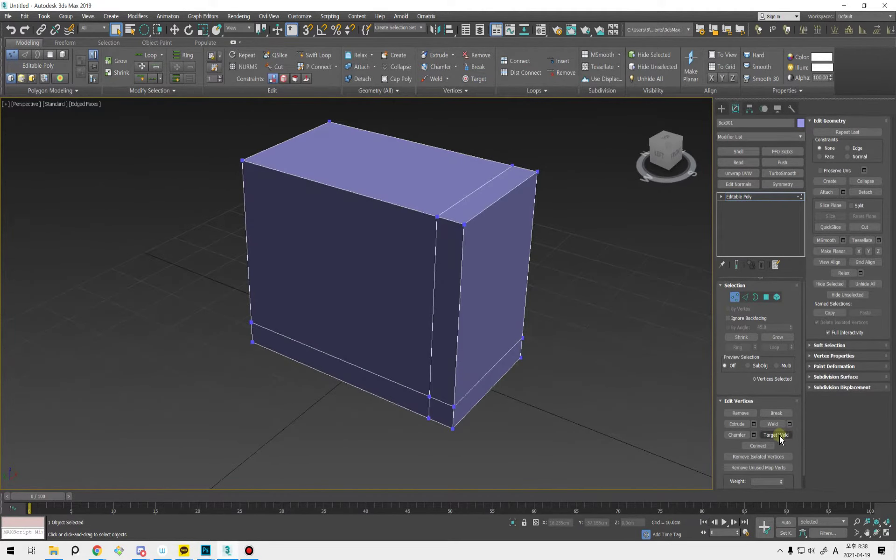
- Connect the upper vertex of the vertical loop diagonally to the opposite lower vertex on both long sides of the box
{"action": "middle_click_drag", "start_coordinate": [586, 370], "coordinate": [495, 383], "text": "alt"}
{"action": "middle_click_drag", "start_coordinate": [593, 401], "coordinate": [504, 420], "text": "alt"}
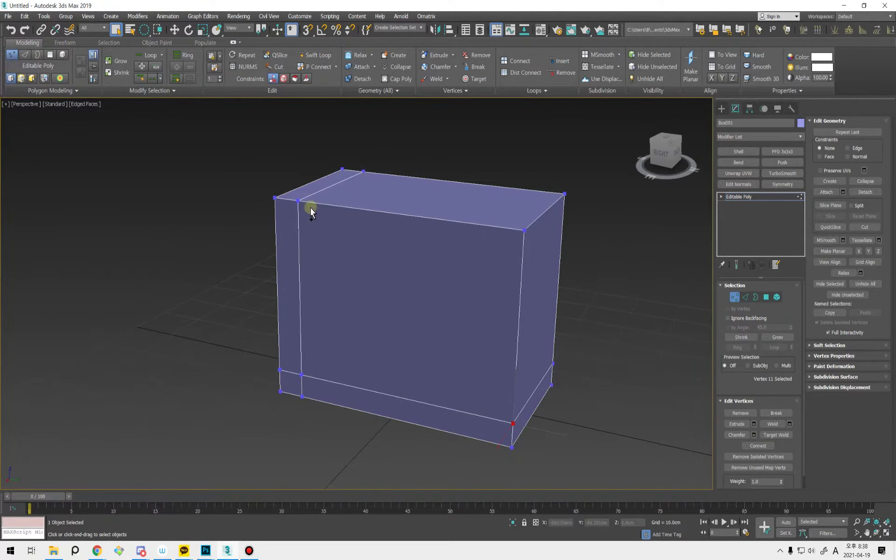
{"action": "left_click", "coordinate": [298, 200], "text": "ctrl"}
{"action": "left_click", "coordinate": [763, 447]}
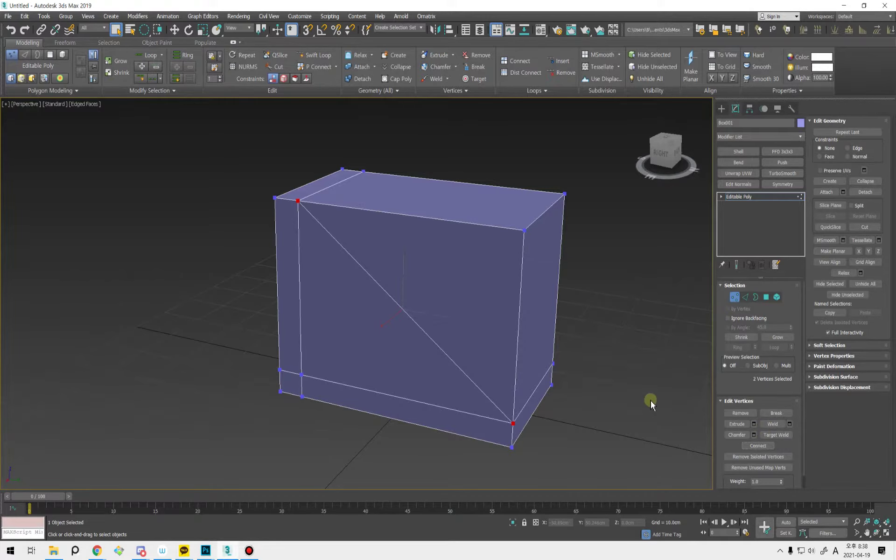
{"action": "middle_click_drag", "start_coordinate": [650, 401], "coordinate": [324, 460], "text": "alt"}
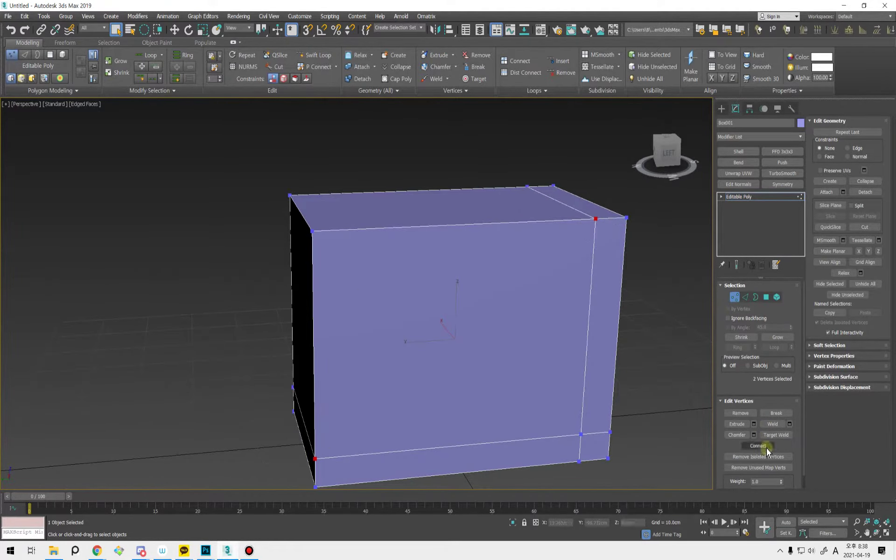
{"action": "left_click", "coordinate": [758, 446]}
{"action": "middle_click_drag", "start_coordinate": [614, 410], "coordinate": [418, 316], "text": "alt"}
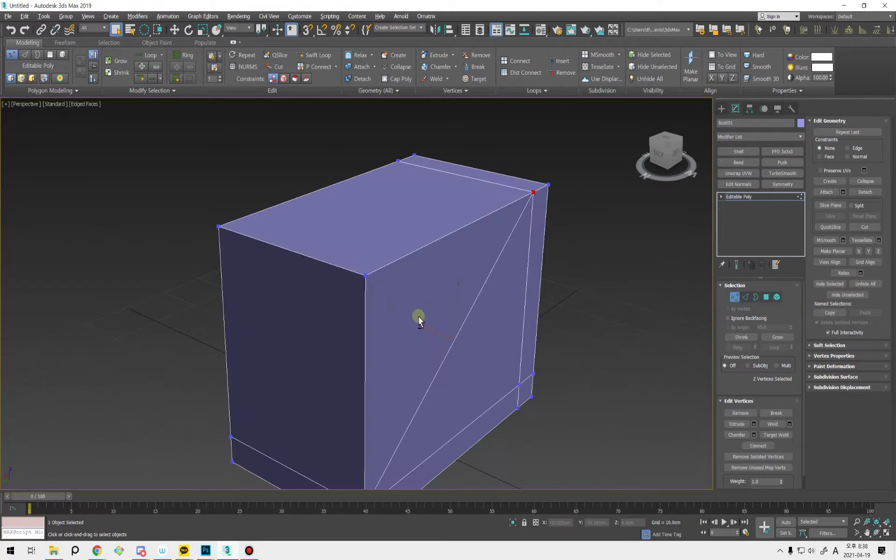
- Remove the edges and vertices of the upper corner beyond the diagonals, turning the box into a wedge
{"action": "key", "text": "2"}
{"action": "left_click", "coordinate": [350, 275]}
{"action": "middle_click_drag", "start_coordinate": [382, 306], "coordinate": [545, 304], "text": "alt"}
{"action": "key", "text": "ctrl+BackSpace"}
- Clear all smoothing groups from every polygon of the wedge and deselect the polygons
{"action": "key", "text": "4"}
{"action": "key", "text": "ctrl+a"}
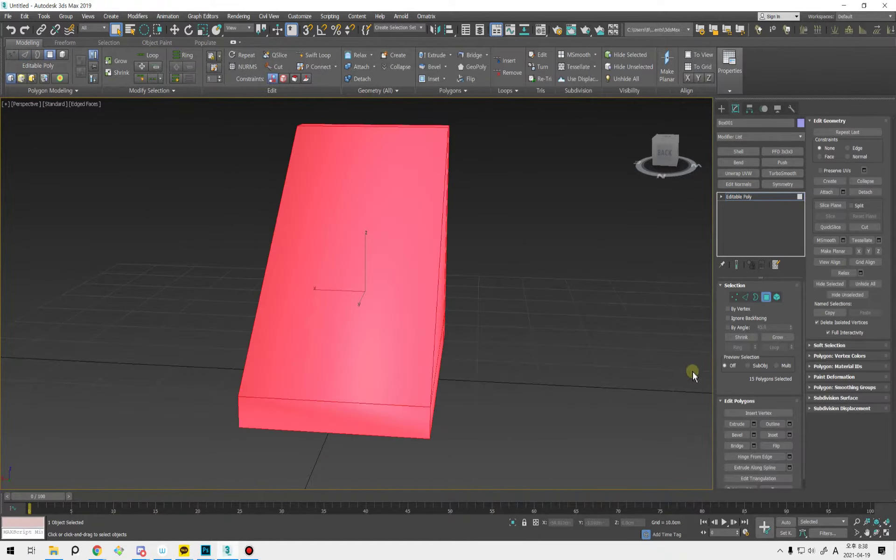
{"action": "left_click", "coordinate": [849, 388]}
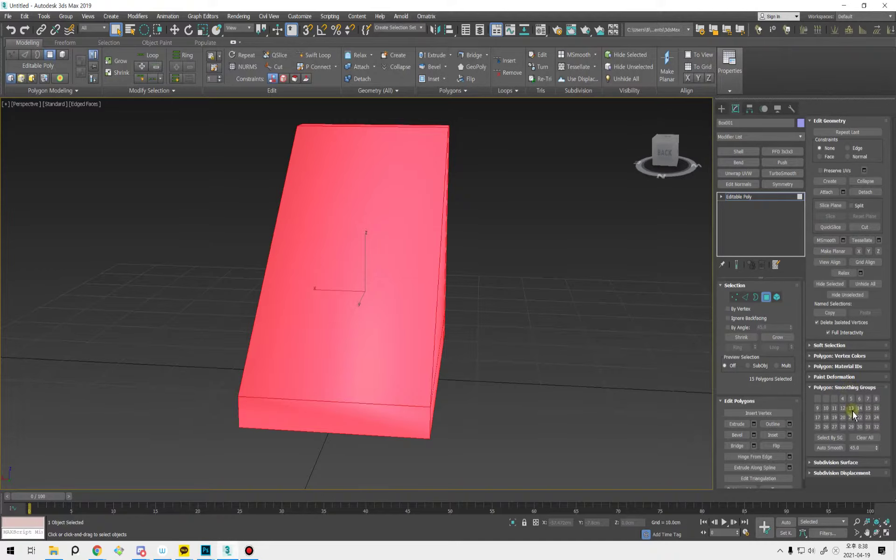
{"action": "left_click", "coordinate": [864, 438]}
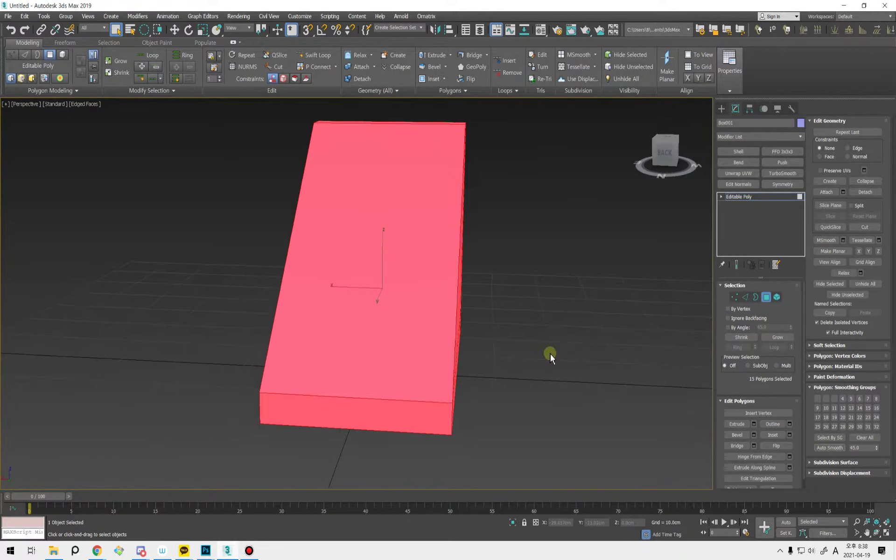
{"action": "middle_click_drag", "start_coordinate": [550, 354], "coordinate": [624, 332], "text": "alt"}
{"action": "left_click", "coordinate": [578, 366]}
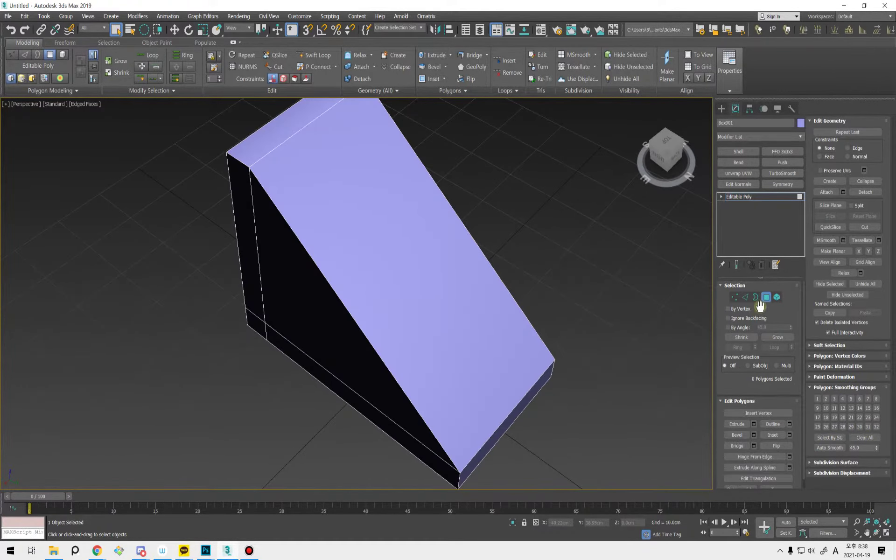
- Try vertex Connect on the two end vertices of the slope's far long edge
{"action": "left_click", "coordinate": [775, 299]}
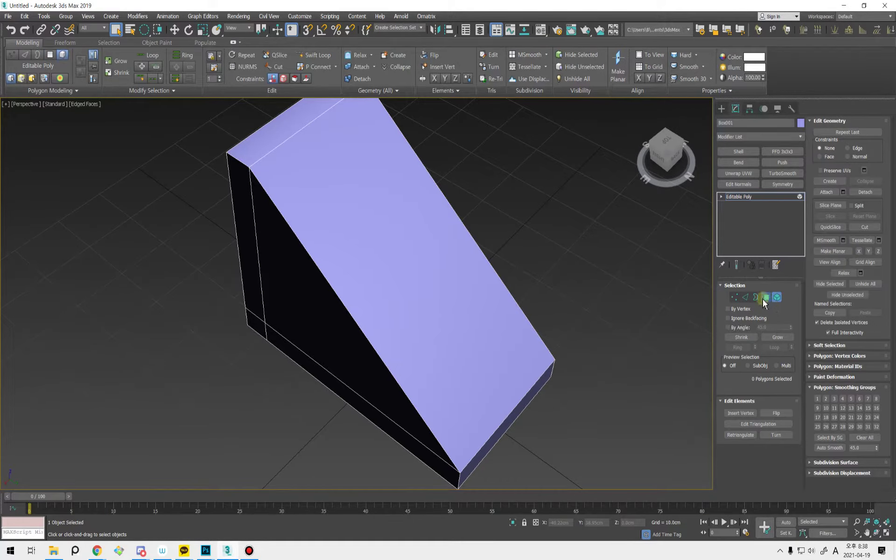
{"action": "left_click", "coordinate": [746, 298]}
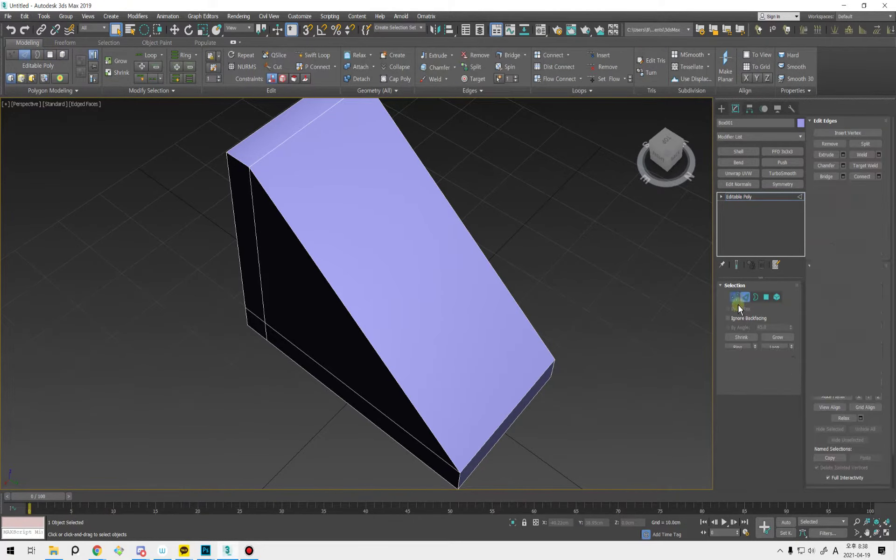
{"action": "left_click", "coordinate": [736, 298]}
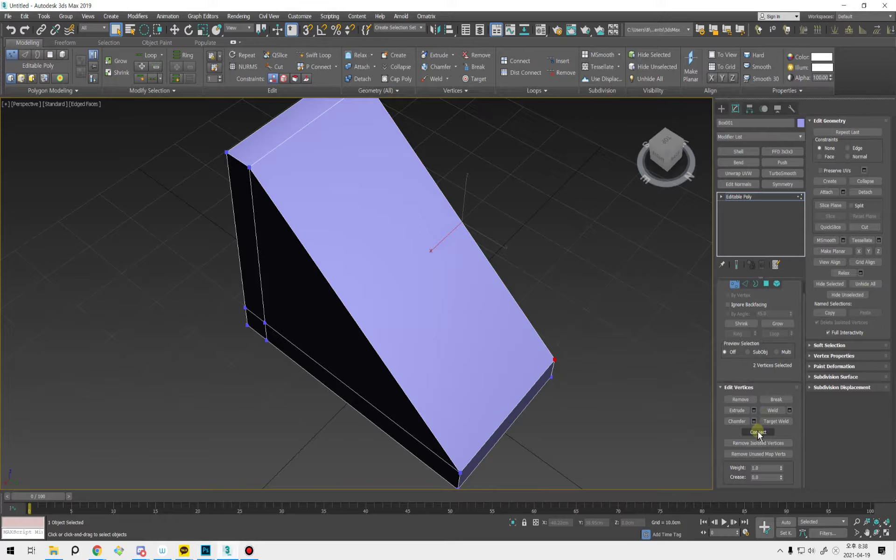
{"action": "left_click", "coordinate": [758, 432]}
{"action": "middle_click_drag", "start_coordinate": [532, 418], "coordinate": [574, 326], "text": "alt"}
- Connect the slope's two long edges with a crosswise edge at mid-length and turn on snapping
{"action": "key", "text": "2"}
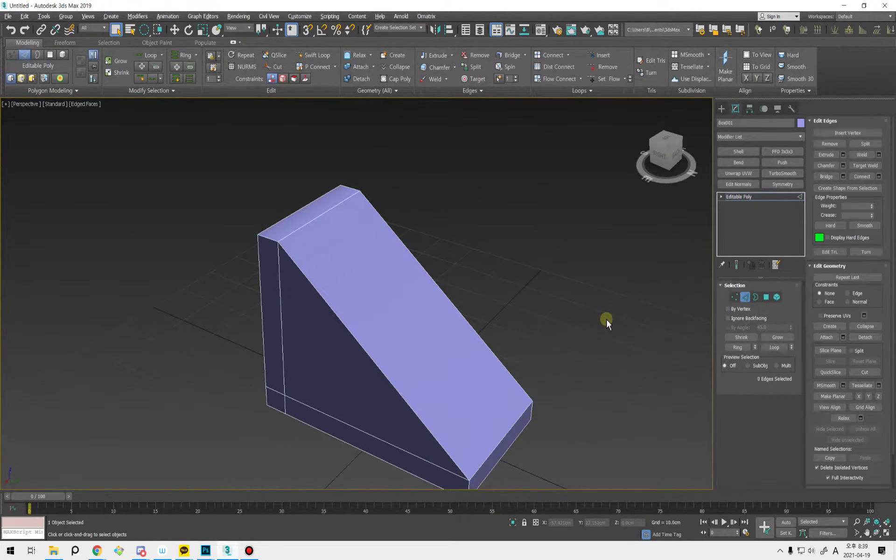
{"action": "left_click", "coordinate": [372, 358]}
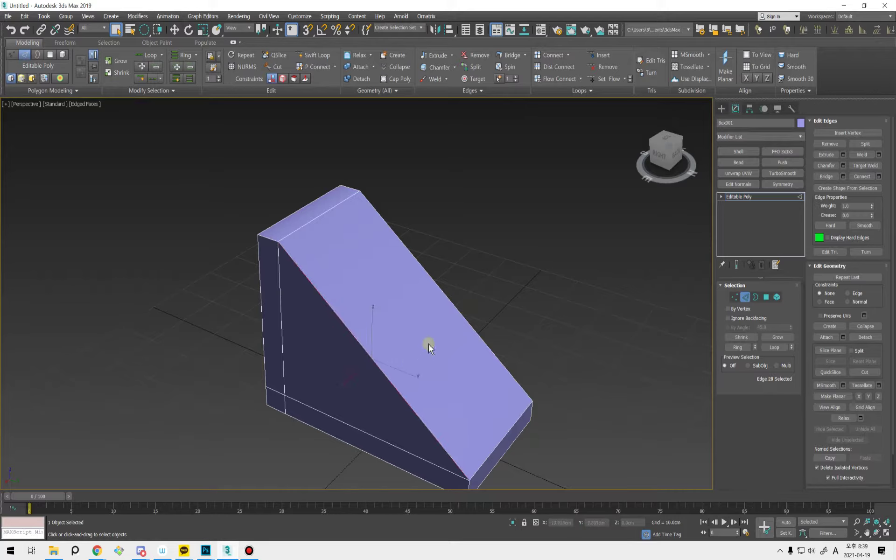
{"action": "left_click", "coordinate": [444, 296], "text": "ctrl"}
{"action": "middle_click_drag", "start_coordinate": [498, 344], "coordinate": [526, 320], "text": "alt"}
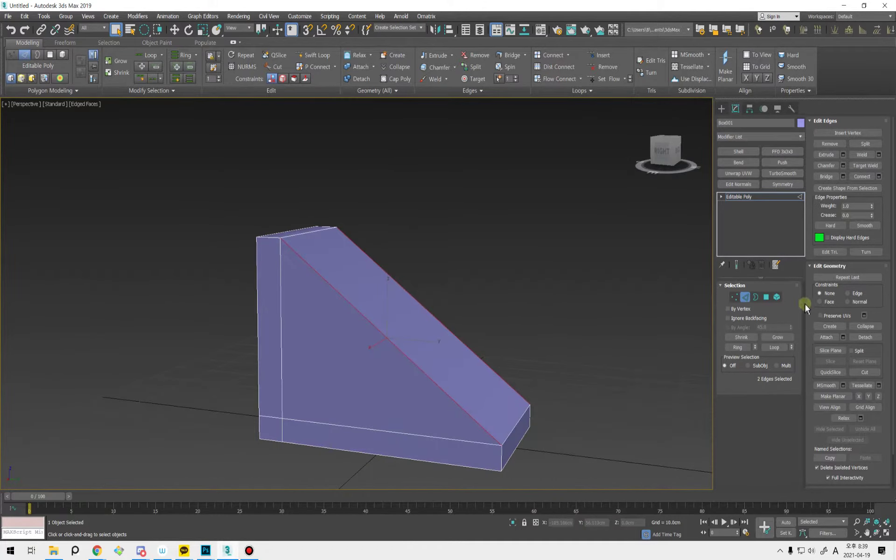
{"action": "left_click", "coordinate": [872, 178]}
{"action": "key", "text": "w"}
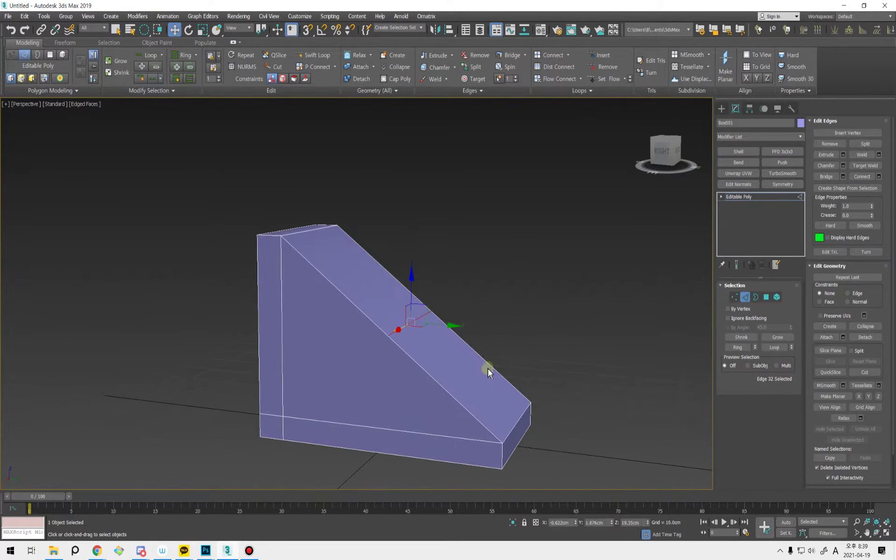
{"action": "key", "text": "q"}
{"action": "key", "text": "s"}
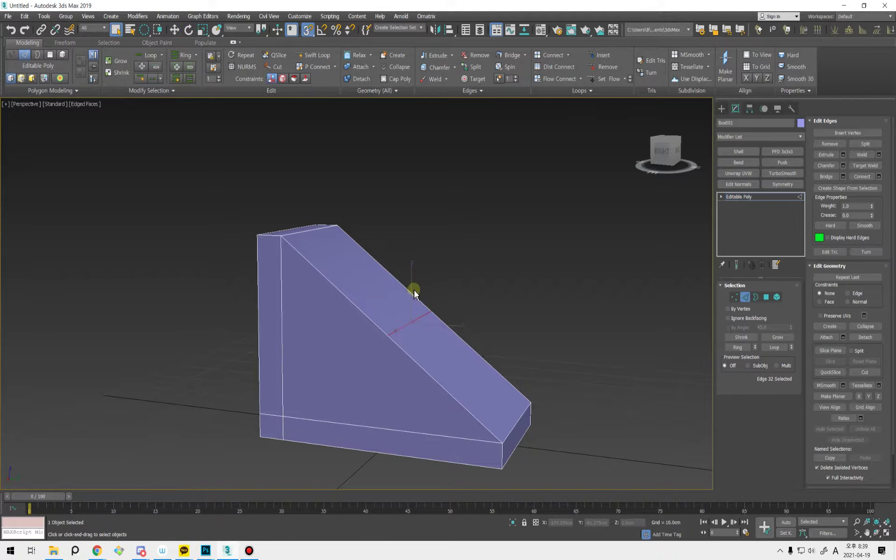
- Activate Move and enable Vertex, Endpoint and Midpoint snapping in the grid and snap settings
{"action": "key", "text": "w"}
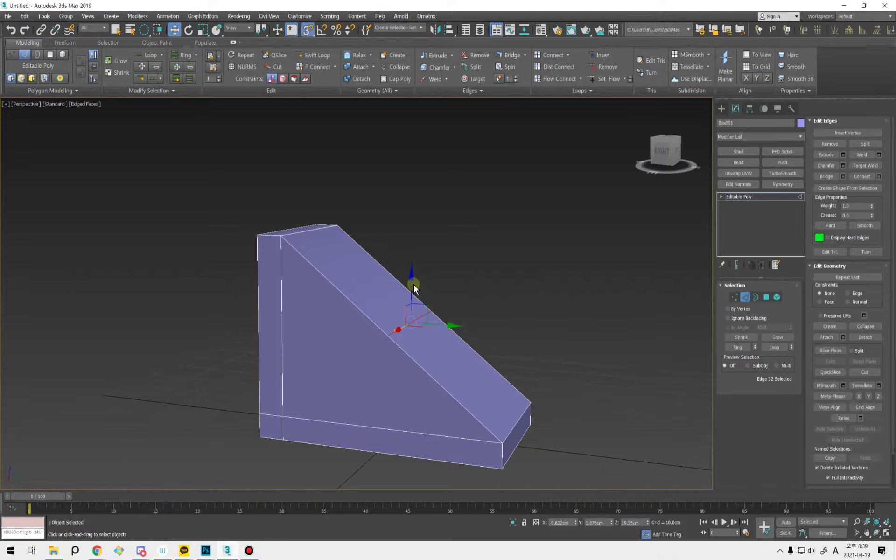
{"action": "right_click", "coordinate": [308, 29]}
{"action": "left_click", "coordinate": [391, 274]}
{"action": "left_click", "coordinate": [453, 274]}
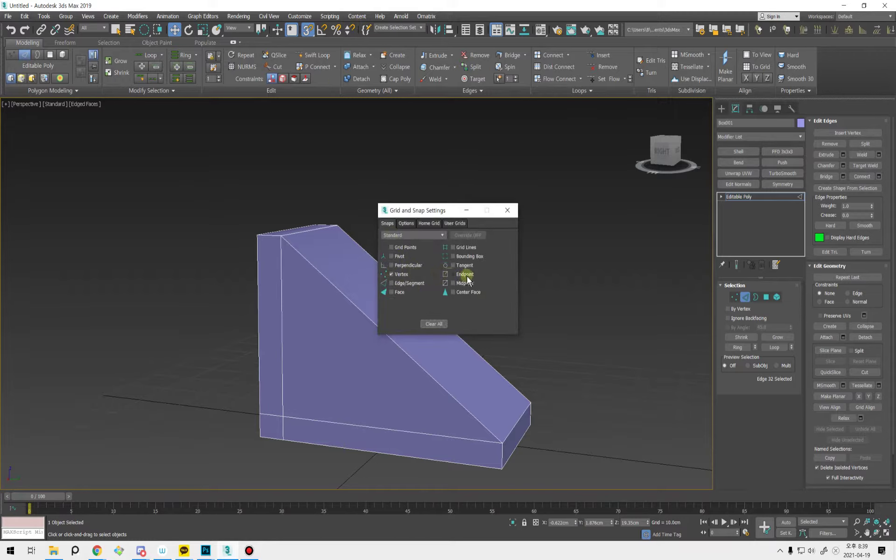
{"action": "left_click", "coordinate": [453, 283]}
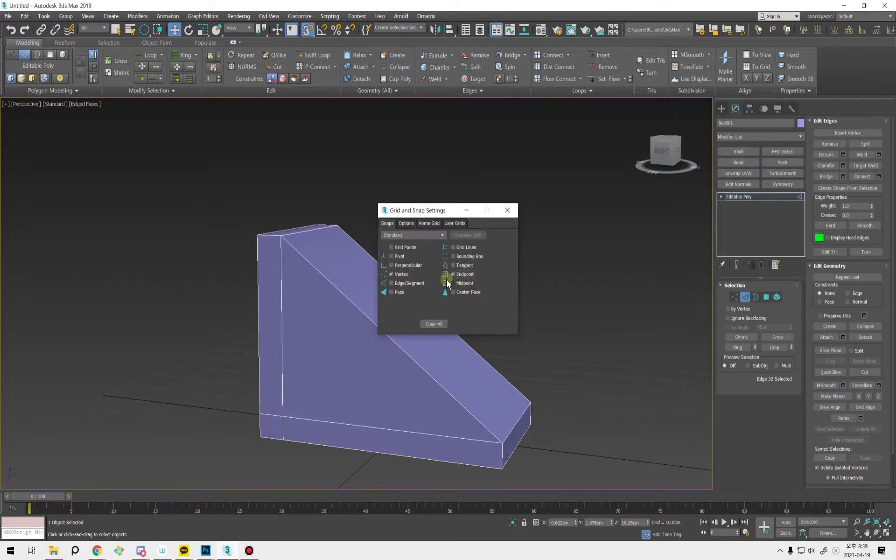
{"action": "left_click", "coordinate": [406, 223]}
{"action": "left_click", "coordinate": [508, 210]}
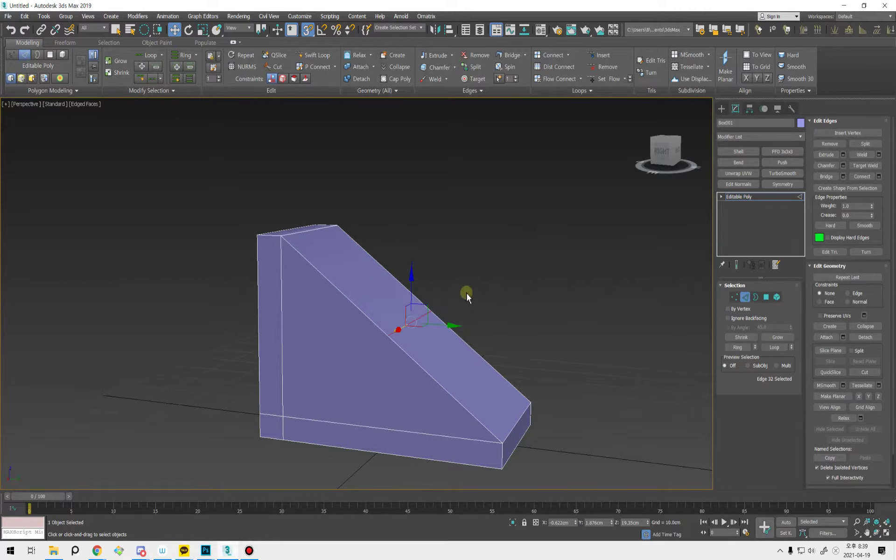
- Try moving the slope's crosswise edge with snapping, and undo the wedge edits back to the full box
{"action": "left_click_drag", "start_coordinate": [414, 282], "coordinate": [573, 407]}
{"action": "middle_click_drag", "start_coordinate": [573, 406], "coordinate": [568, 414], "text": "alt"}
{"action": "key", "text": "q"}
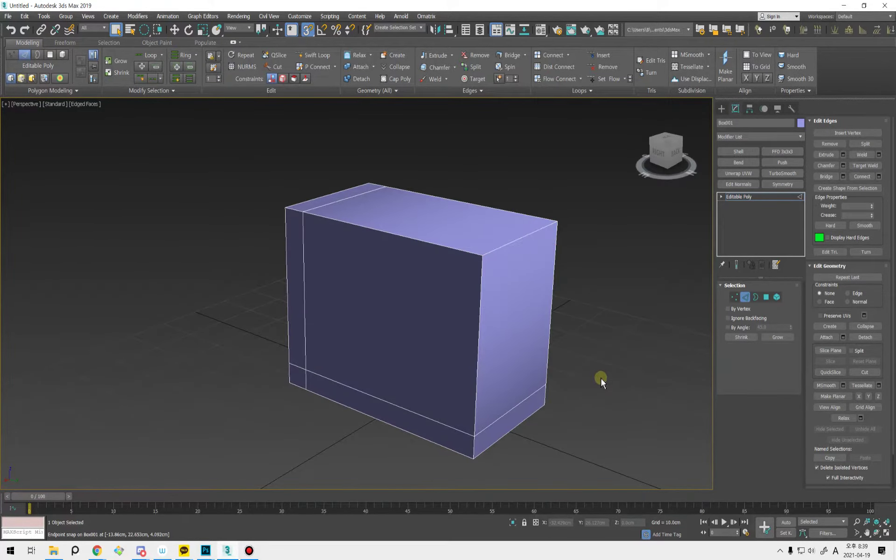
- Auto Smooth all polygons of the box at 45.0, deselect them and leave polygon editing
{"action": "key", "text": "4"}
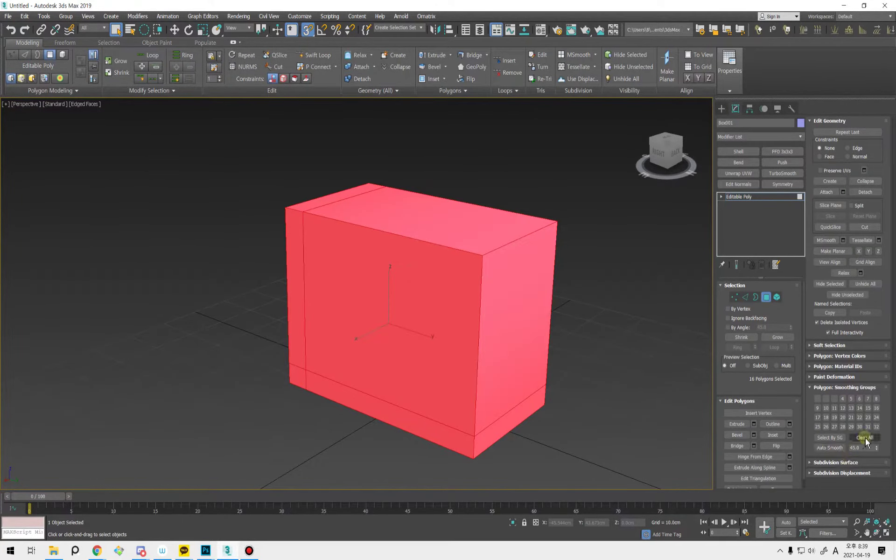
{"action": "left_click", "coordinate": [833, 448]}
{"action": "left_click", "coordinate": [576, 270]}
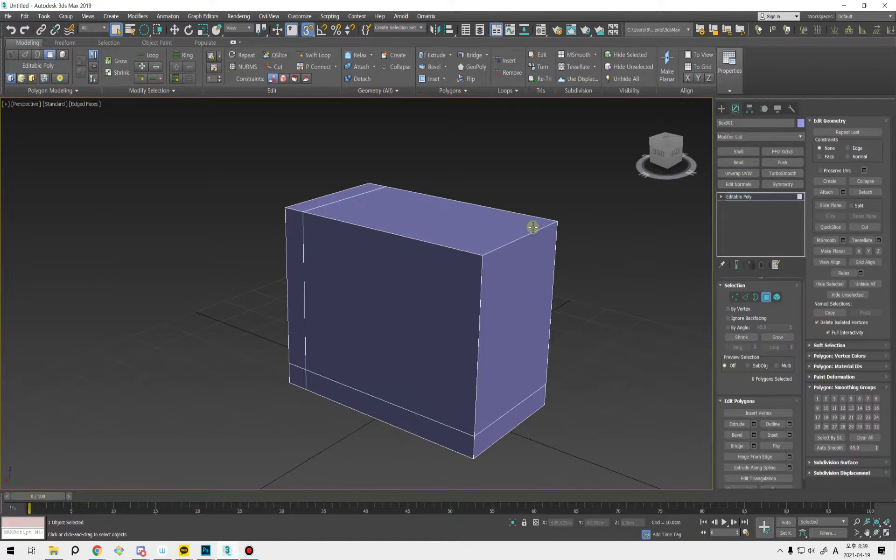
{"action": "middle_click_drag", "start_coordinate": [533, 226], "coordinate": [572, 283], "text": "alt"}
{"action": "left_click", "coordinate": [768, 297]}
{"action": "middle_click_drag", "start_coordinate": [696, 332], "coordinate": [560, 320], "text": "alt"}
- Select all the outer edges of the box, leaving the inner vertical and horizontal loops unselected
{"action": "key", "text": "2"}
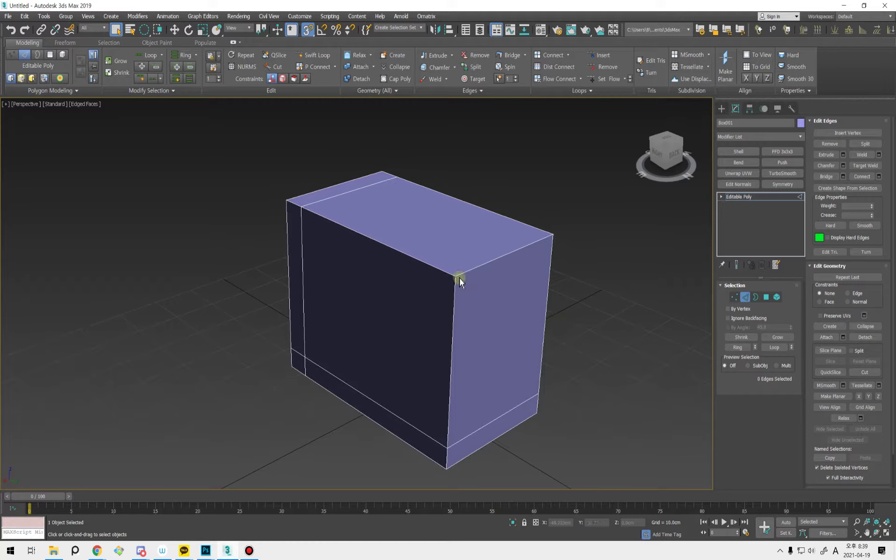
{"action": "left_click", "coordinate": [447, 272], "text": "ctrl"}
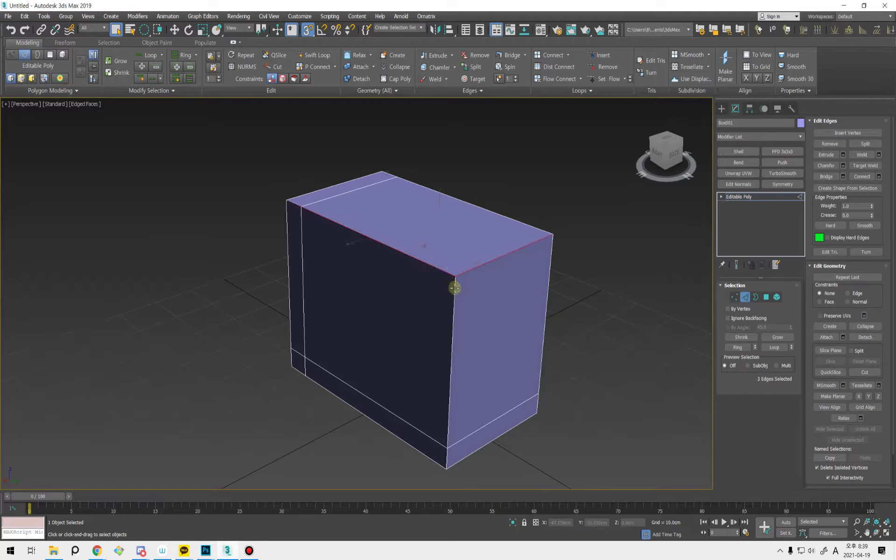
{"action": "double_click", "coordinate": [541, 359], "text": "ctrl"}
{"action": "left_click", "coordinate": [494, 440], "text": "ctrl"}
{"action": "double_click", "coordinate": [375, 421], "text": "ctrl"}
{"action": "double_click", "coordinate": [289, 280], "text": "ctrl"}
{"action": "left_click", "coordinate": [335, 186], "text": "ctrl"}
{"action": "double_click", "coordinate": [471, 204], "text": "ctrl"}
{"action": "middle_click_drag", "start_coordinate": [472, 262], "coordinate": [280, 276], "text": "alt"}
{"action": "mouse_move", "coordinate": [506, 446]}
{"action": "middle_mouse_down", "text": "alt"}
{"action": "mouse_move", "coordinate": [516, 442]}
{"action": "mouse_move", "coordinate": [490, 447]}
{"action": "middle_mouse_up", "text": "alt"}
- Start a Quad Chamfer on the selected outer edges and set its edge tension to 0.5
{"action": "left_click", "coordinate": [843, 165]}
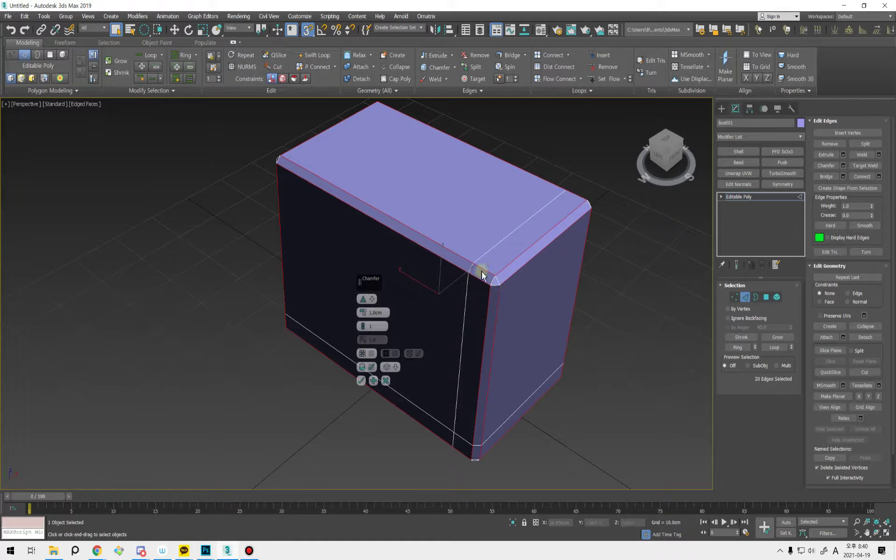
{"action": "left_click", "coordinate": [363, 298]}
{"action": "left_click", "coordinate": [382, 311]}
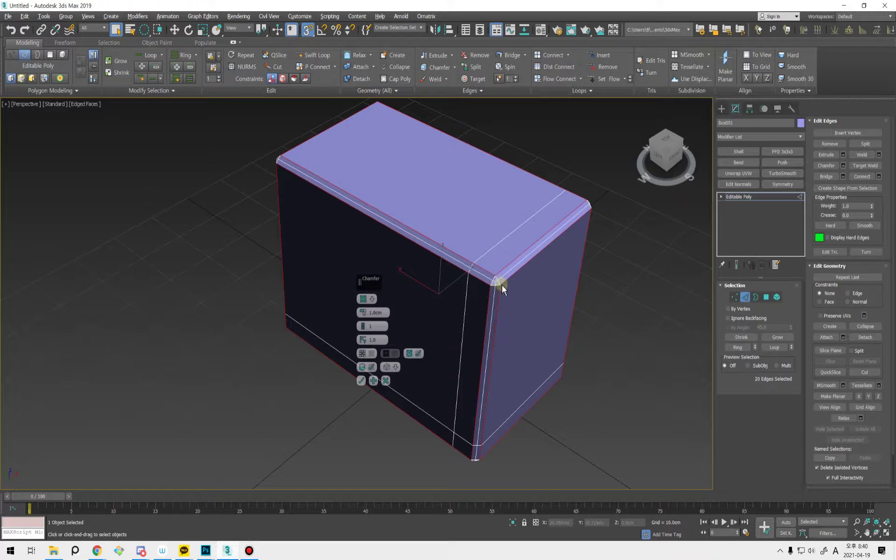
{"action": "scroll", "coordinate": [503, 290], "scroll_direction": "up", "scroll_amount": 5}
{"action": "scroll", "coordinate": [480, 266], "scroll_direction": "down", "scroll_amount": 10}
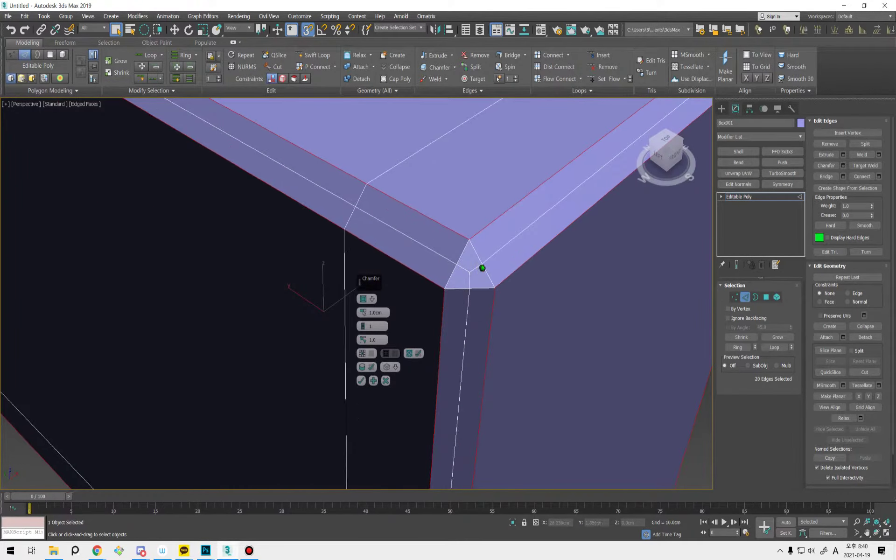
{"action": "middle_click_drag", "start_coordinate": [508, 334], "coordinate": [417, 355], "text": "alt"}
{"action": "left_click", "coordinate": [372, 339]}
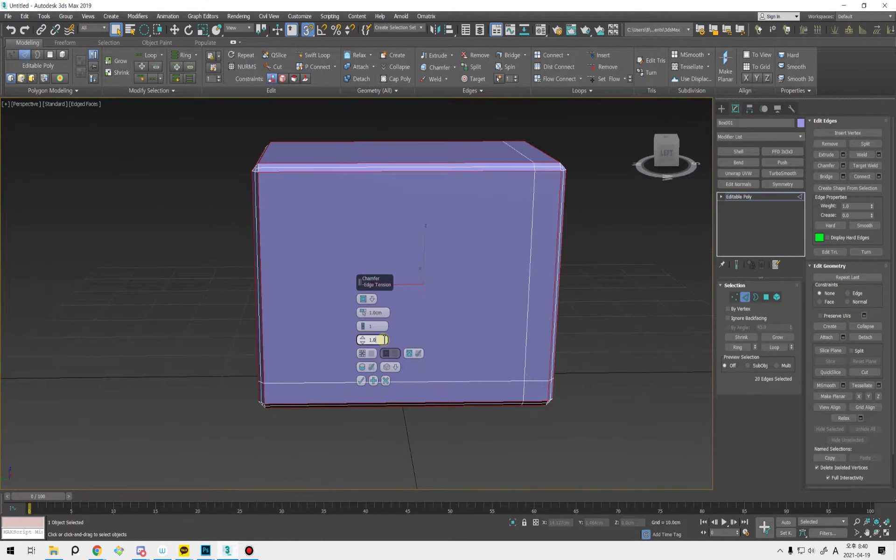
{"action": "type", "text": "0.5"}
{"action": "key", "text": "Return"}
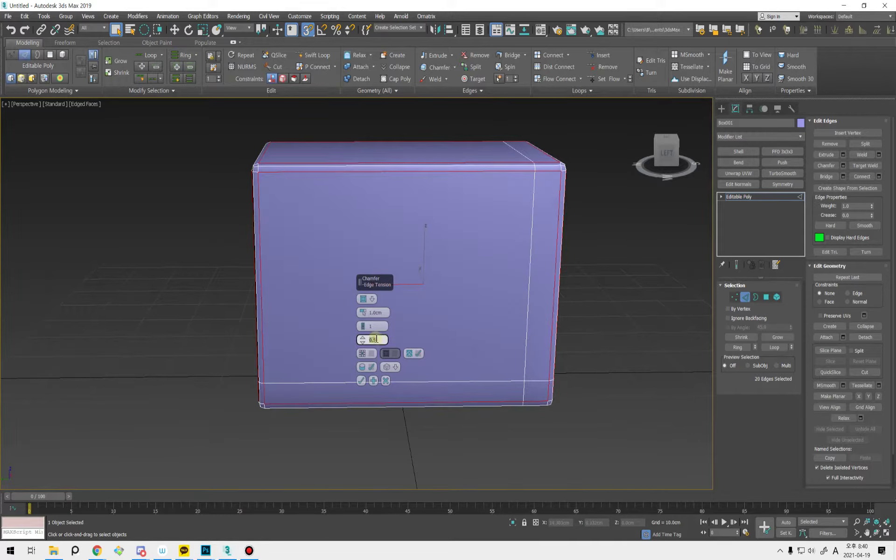
- Set the chamfer to 3 segments and an amount of 3.2 cm, and apply it to the outer edges
{"action": "left_click", "coordinate": [363, 327]}
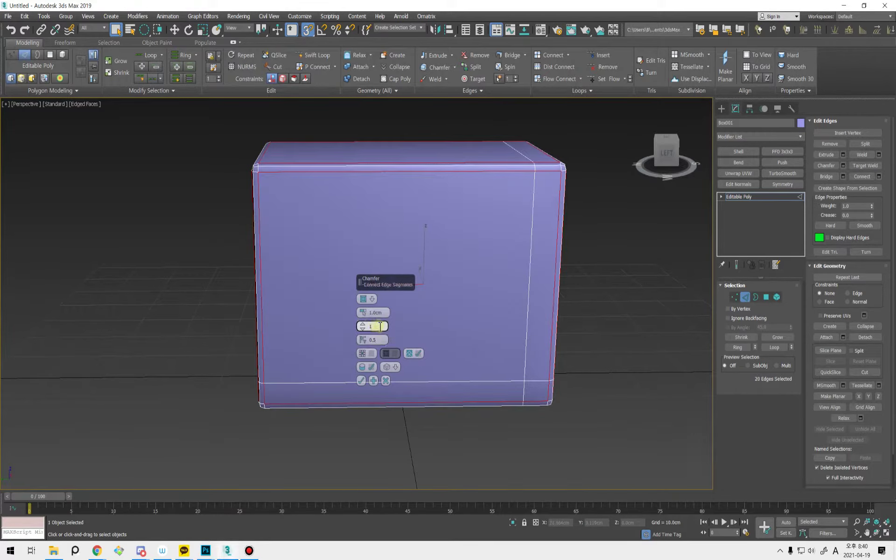
{"action": "left_click", "coordinate": [362, 324]}
{"action": "left_click", "coordinate": [362, 324]}
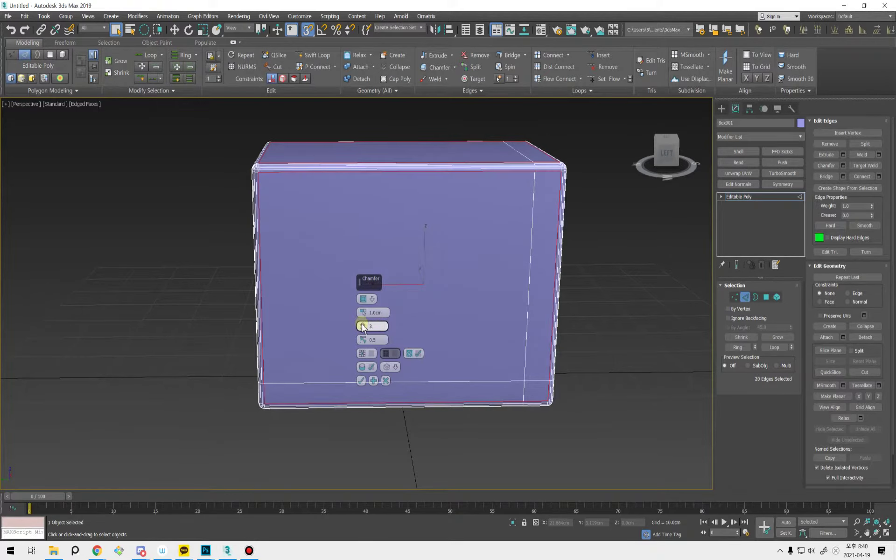
{"action": "middle_click_drag", "start_coordinate": [418, 304], "coordinate": [460, 308], "text": "alt"}
{"action": "mouse_move", "coordinate": [364, 313]}
{"action": "left_mouse_down"}
{"action": "mouse_move", "coordinate": [371, 290]}
{"action": "mouse_move", "coordinate": [374, 300]}
{"action": "left_mouse_up"}
{"action": "middle_click_drag", "start_coordinate": [514, 336], "coordinate": [598, 394], "text": "alt"}
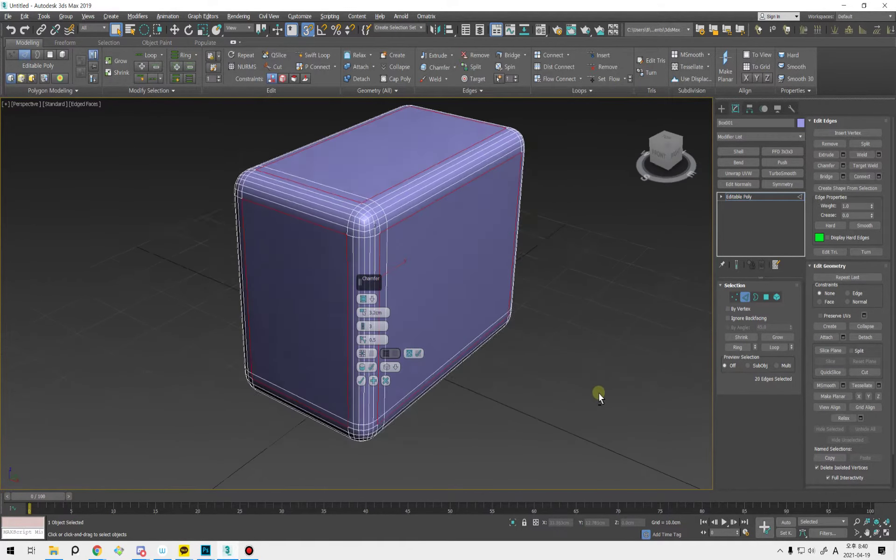
{"action": "left_click", "coordinate": [373, 381]}
- View the rounded box without edge lines, undo the chamfer and restore the edged shaded display with nothing selected
{"action": "left_click", "coordinate": [526, 414]}
{"action": "mouse_move", "coordinate": [526, 413]}
{"action": "middle_mouse_down", "text": "alt"}
{"action": "mouse_move", "coordinate": [542, 419]}
{"action": "mouse_move", "coordinate": [519, 398]}
{"action": "mouse_move", "coordinate": [602, 372]}
{"action": "mouse_move", "coordinate": [576, 332]}
{"action": "mouse_move", "coordinate": [484, 387]}
{"action": "mouse_move", "coordinate": [511, 407]}
{"action": "mouse_move", "coordinate": [486, 464]}
{"action": "mouse_move", "coordinate": [405, 322]}
{"action": "middle_mouse_up", "text": "alt"}
{"action": "key", "text": "F4"}
{"action": "key", "text": "ctrl+z"}
{"action": "key", "text": "ctrl+z"}
{"action": "key", "text": "F3"}
{"action": "key", "text": "F3"}
{"action": "key", "text": "F4"}
{"action": "left_click", "coordinate": [488, 404]}
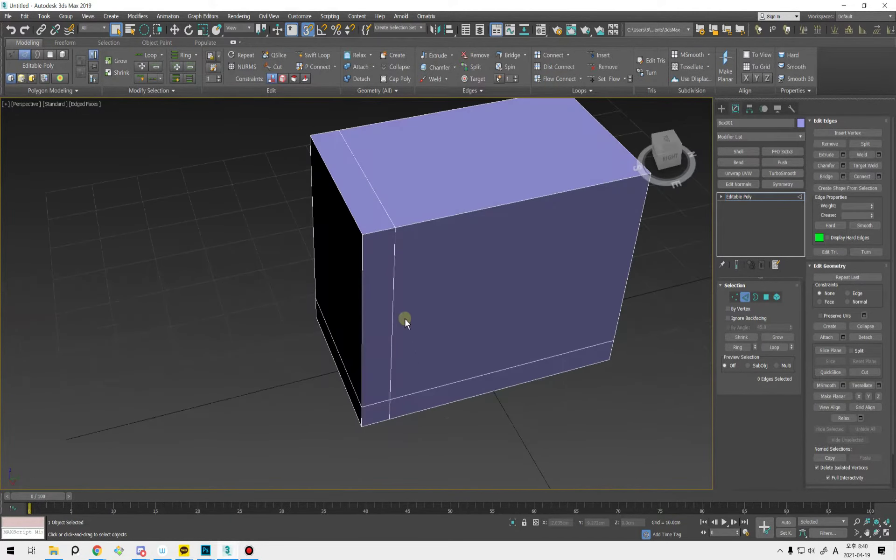
- Split the box along its upright inner edge loop and select the larger resulting element
{"action": "double_click", "coordinate": [394, 261]}
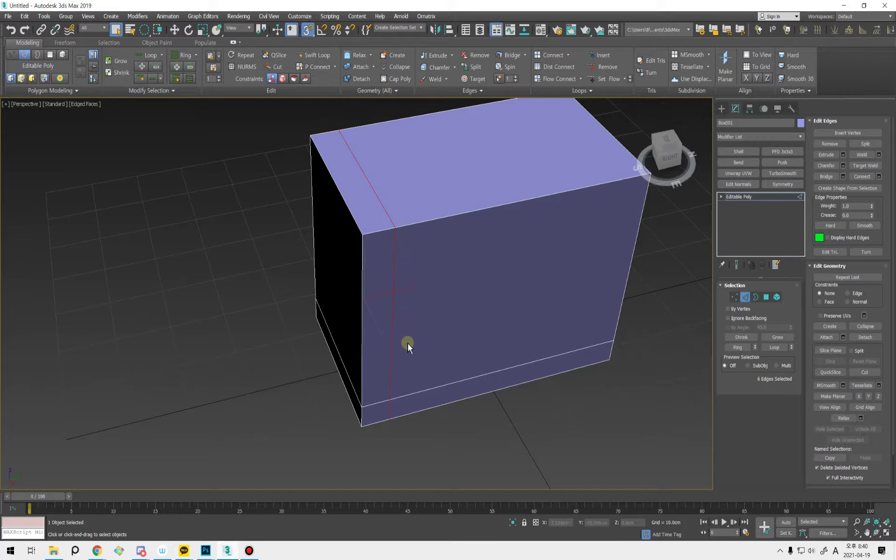
{"action": "middle_click_drag", "start_coordinate": [406, 344], "coordinate": [427, 363]}
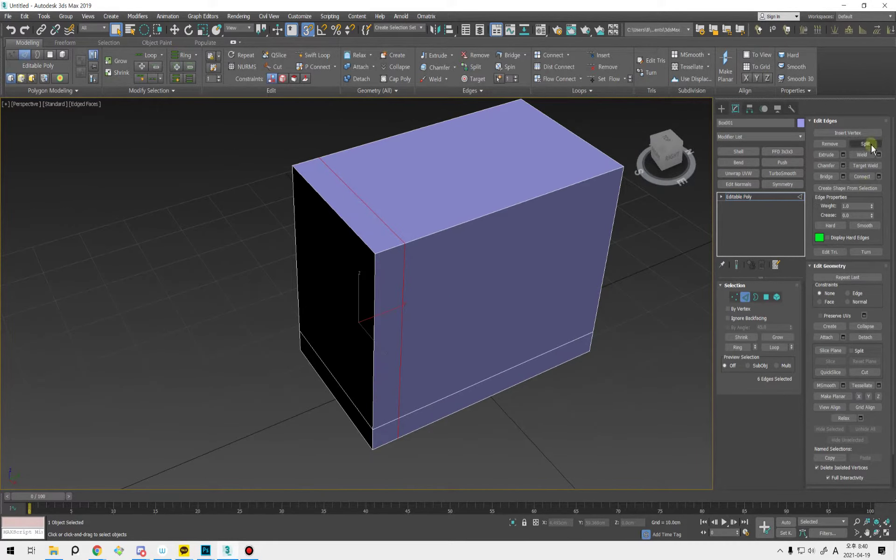
{"action": "middle_click_drag", "start_coordinate": [690, 255], "coordinate": [496, 406], "text": "alt"}
{"action": "left_click", "coordinate": [556, 412]}
{"action": "key", "text": "5"}
{"action": "left_click", "coordinate": [510, 351]}
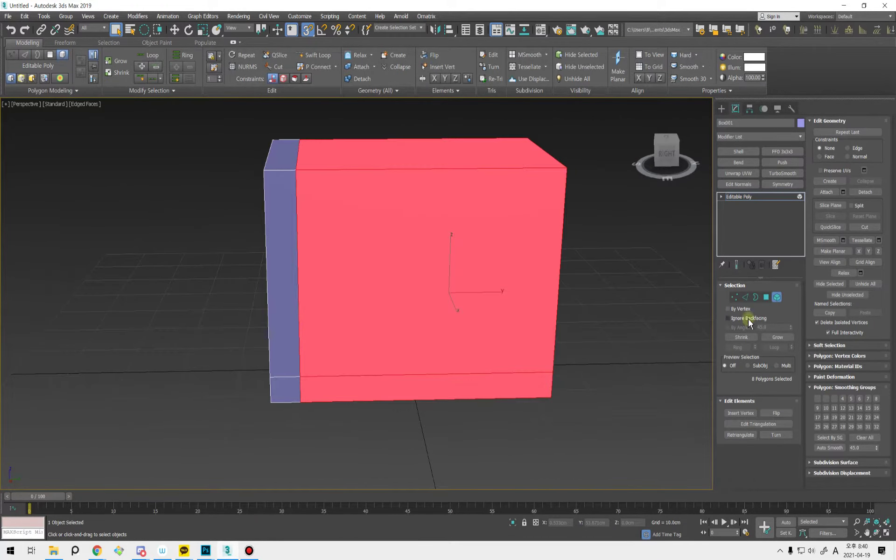
- Move the larger piece's edges at the split about 3 cm along Y, opening a gap between the two pieces
{"action": "left_click", "coordinate": [747, 296]}
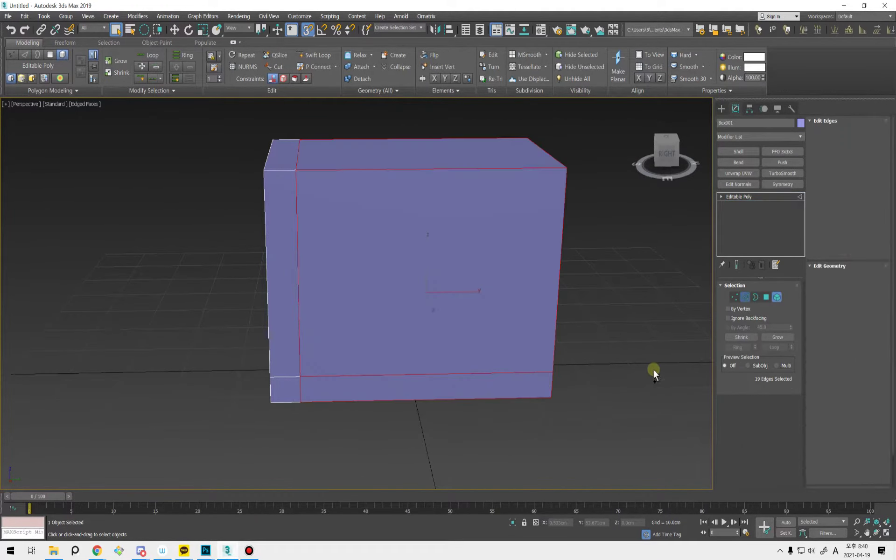
{"action": "key", "text": "F3"}
{"action": "middle_click_drag", "start_coordinate": [583, 351], "coordinate": [576, 354], "text": "alt"}
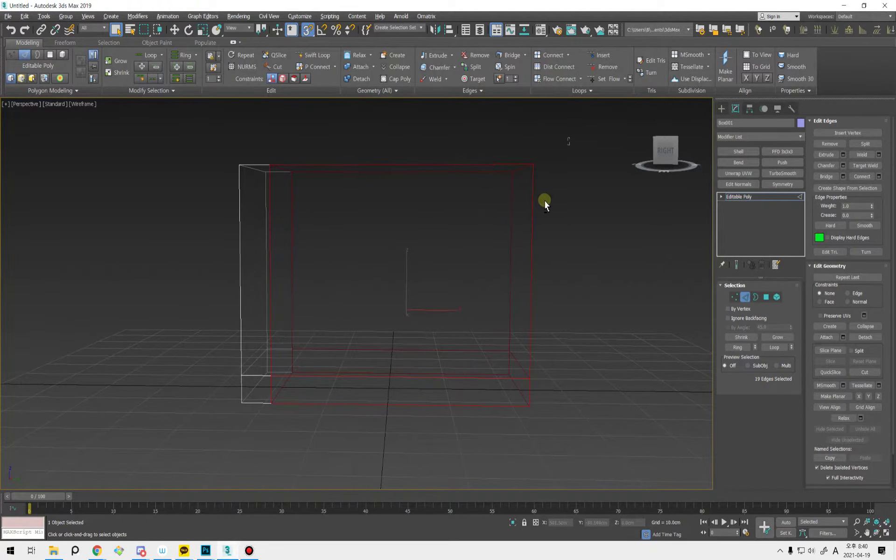
{"action": "left_click_drag", "start_coordinate": [370, 462], "coordinate": [369, 460]}
{"action": "middle_click_drag", "start_coordinate": [470, 406], "coordinate": [366, 340], "text": "alt"}
{"action": "key", "text": "w"}
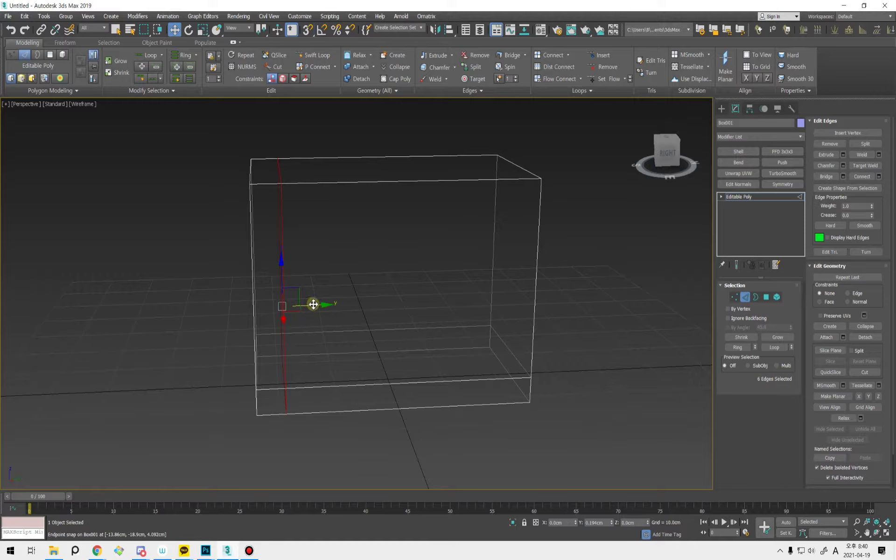
{"action": "mouse_move", "coordinate": [313, 304]}
{"action": "left_mouse_down"}
{"action": "mouse_move", "coordinate": [326, 304]}
{"action": "mouse_move", "coordinate": [342, 350]}
{"action": "left_mouse_up"}
{"action": "key", "text": "F3"}
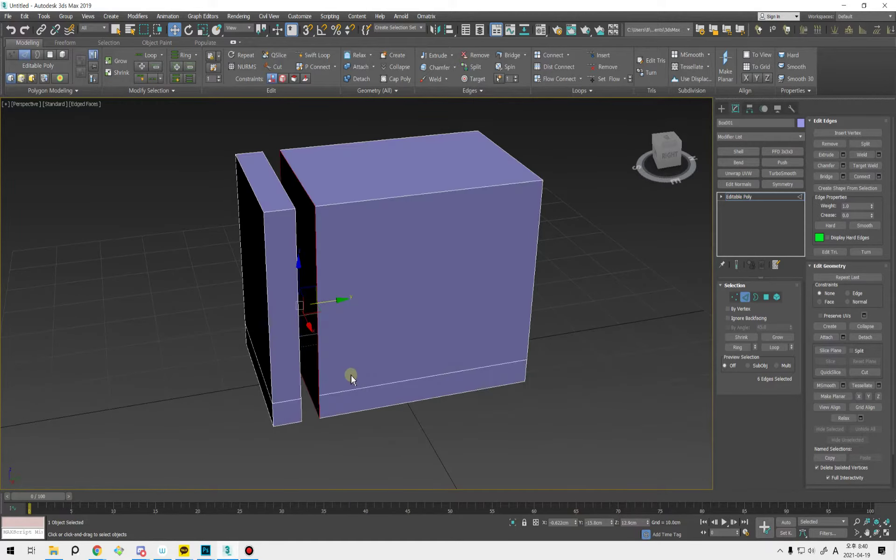
- Undo the edge move and the split, and clear the edge selection
{"action": "key", "text": "ctrl+z"}
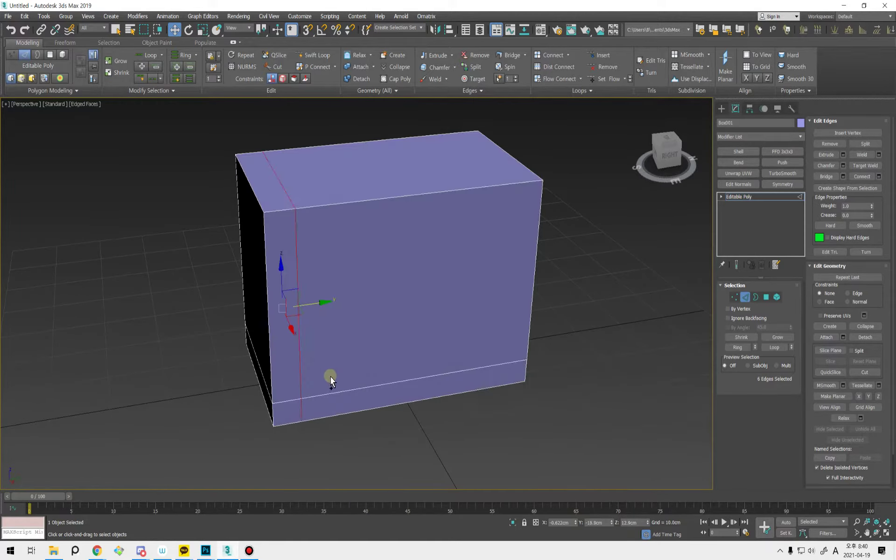
{"action": "key", "text": "ctrl+z"}
{"action": "key", "text": "ctrl+z"}
{"action": "key", "text": "ctrl+z"}
{"action": "middle_click_drag", "start_coordinate": [396, 417], "coordinate": [413, 432], "text": "alt"}
{"action": "left_click", "coordinate": [413, 432]}
- Apply an open chamfer to the upright inner edge loop with 1 segment and an amount of about 1.08 cm
{"action": "middle_click_drag", "start_coordinate": [317, 383], "coordinate": [391, 400]}
{"action": "double_click", "coordinate": [377, 344]}
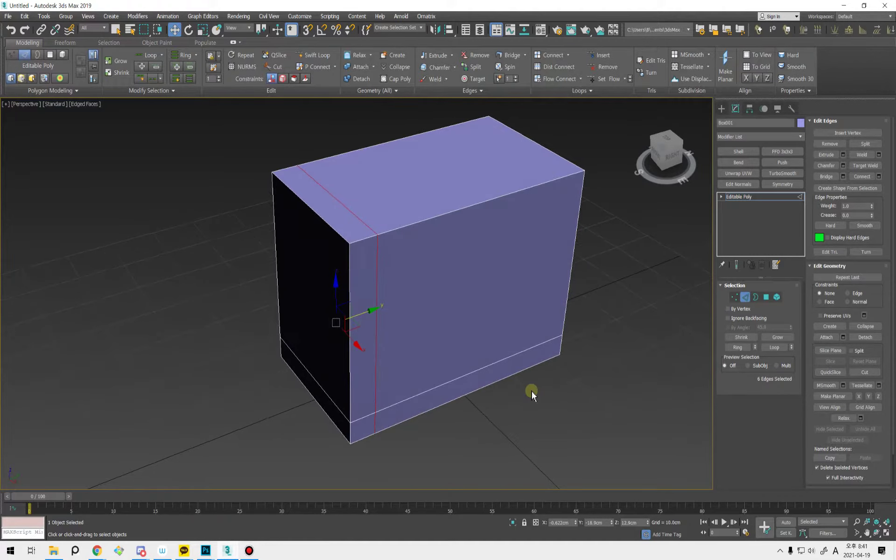
{"action": "left_click", "coordinate": [843, 166]}
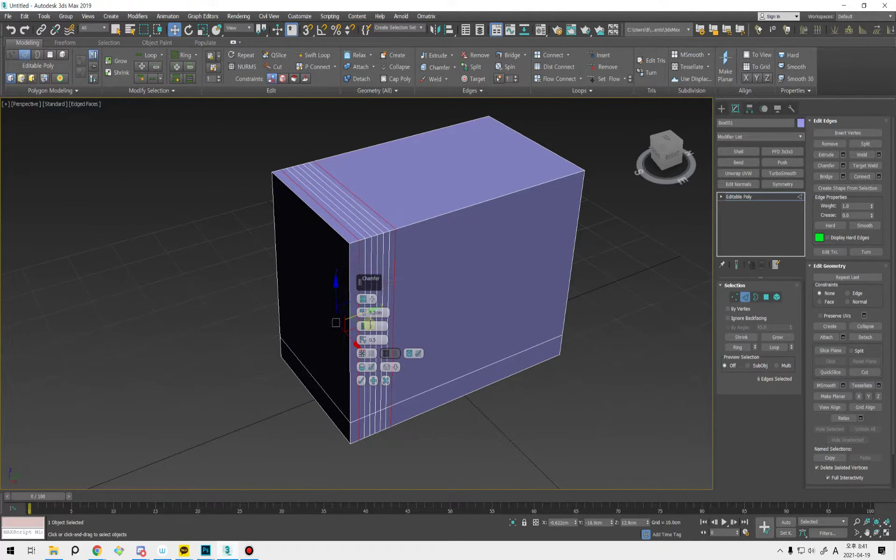
{"action": "left_click_drag", "start_coordinate": [363, 332], "coordinate": [365, 323]}
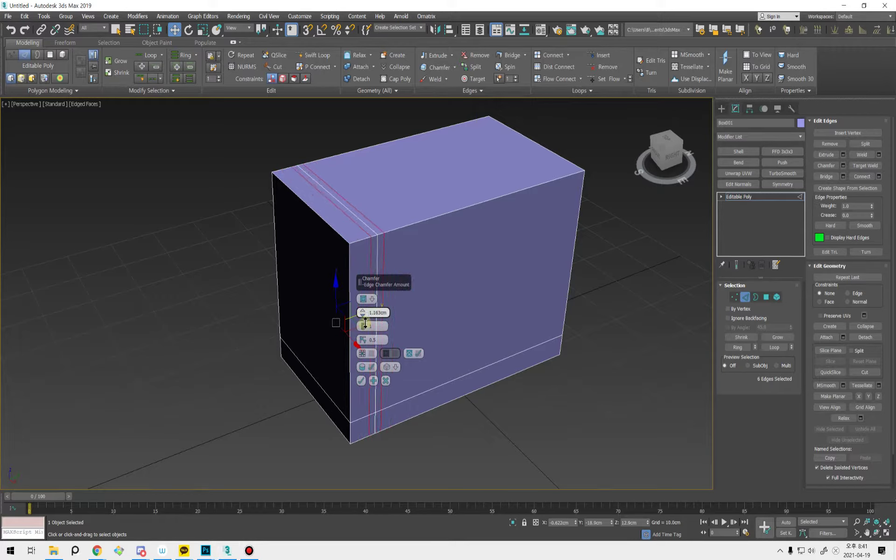
{"action": "left_click", "coordinate": [372, 354]}
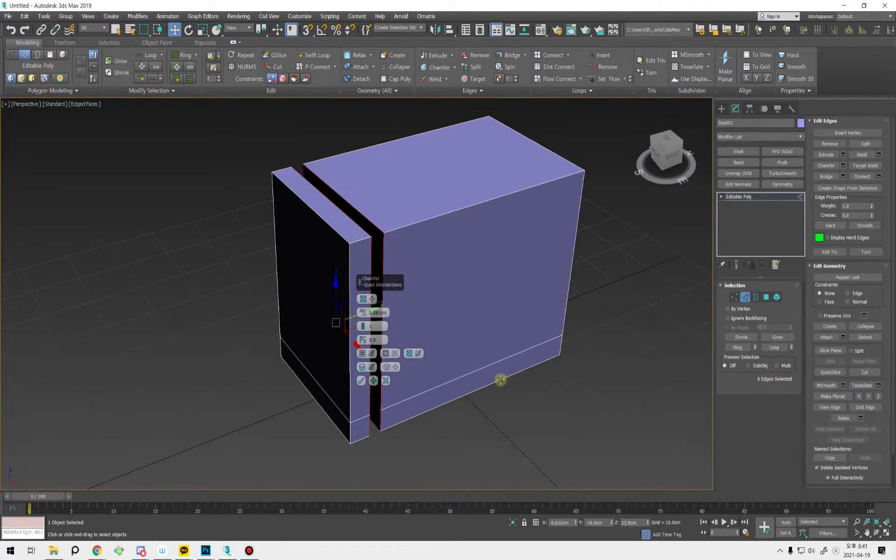
{"action": "middle_click_drag", "start_coordinate": [500, 380], "coordinate": [420, 367], "text": "alt"}
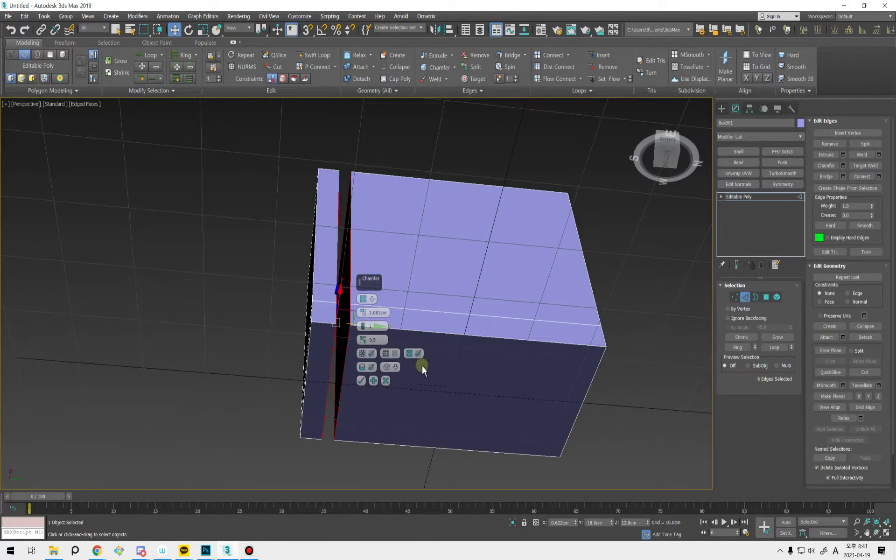
{"action": "left_click", "coordinate": [362, 379]}
{"action": "middle_click_drag", "start_coordinate": [363, 379], "coordinate": [420, 289], "text": "alt"}
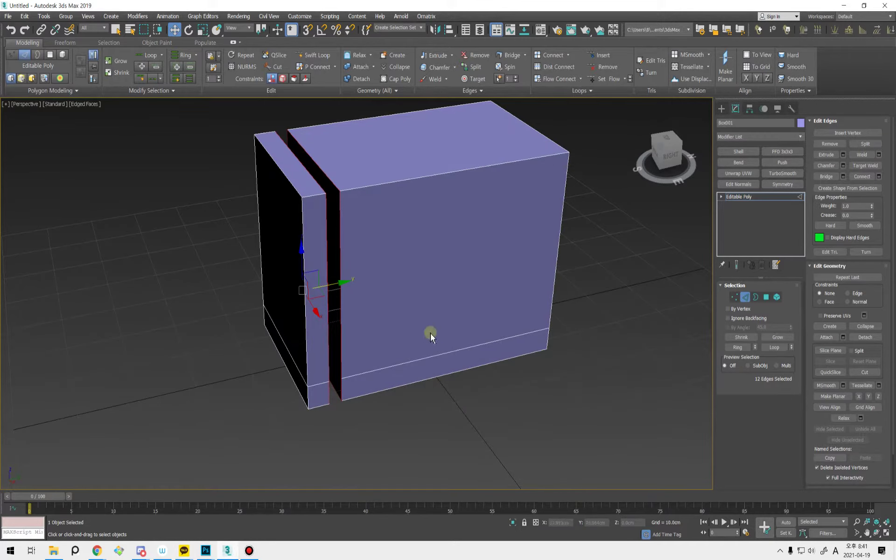
{"action": "middle_click_drag", "start_coordinate": [402, 394], "coordinate": [408, 426]}
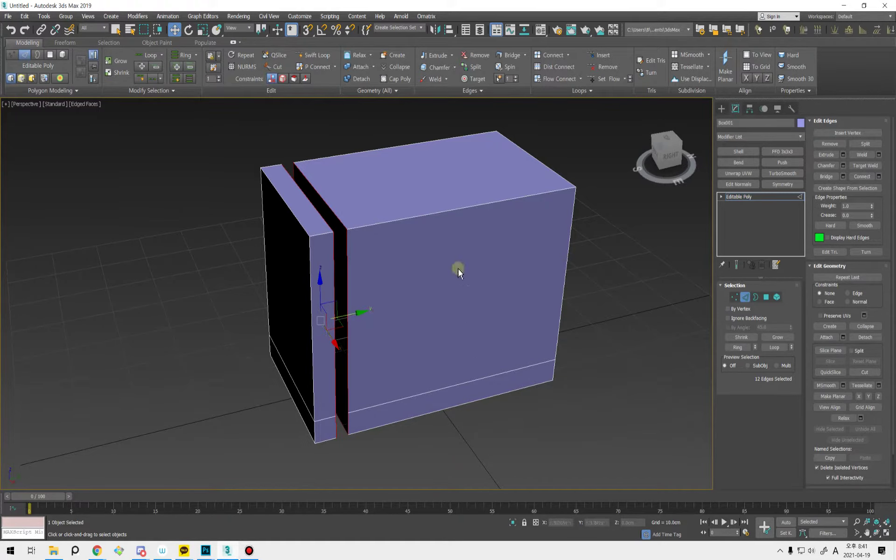
- Undo the open chamfer on the upright loop and deselect its edges
{"action": "key", "text": "ctrl+z"}
{"action": "middle_click_drag", "start_coordinate": [396, 371], "coordinate": [452, 360], "text": "alt"}
{"action": "left_click", "coordinate": [473, 392]}
{"action": "middle_click_drag", "start_coordinate": [474, 391], "coordinate": [456, 400], "text": "alt"}
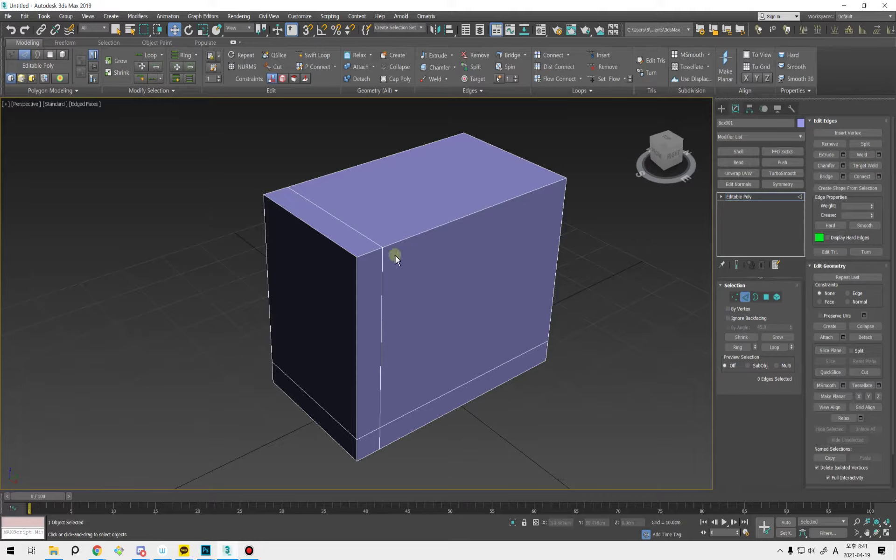
{"action": "middle_click_drag", "start_coordinate": [530, 329], "coordinate": [540, 320]}
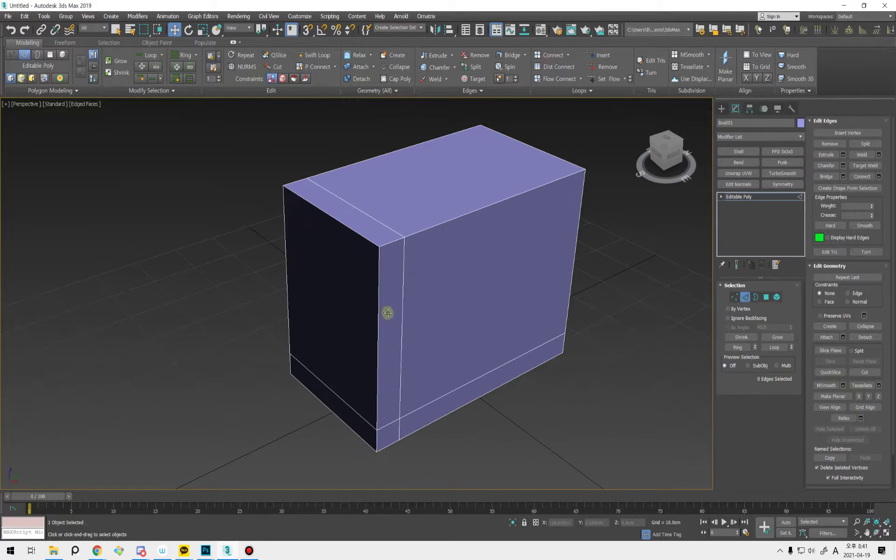
- Open-chamfer the upright inner edge loop again with 1 segment and an amount of about 1.08 cm
{"action": "double_click", "coordinate": [401, 306]}
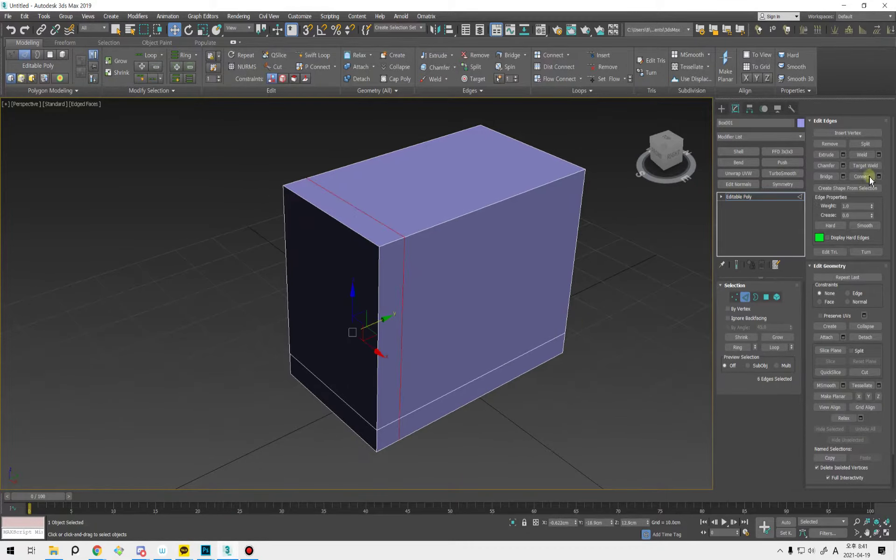
{"action": "key", "text": "ctrl+shift+c"}
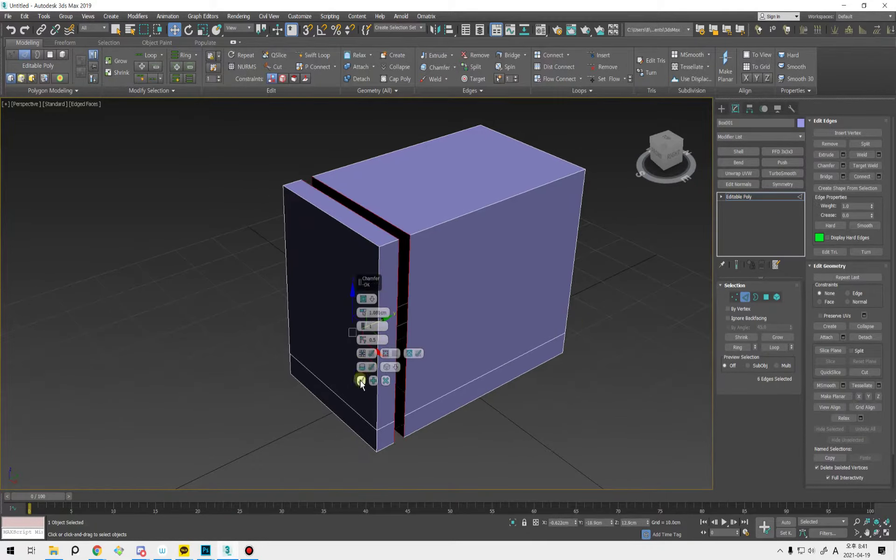
{"action": "left_click", "coordinate": [361, 381]}
- Target-weld the narrow piece's upright side edge to the facing edge of the larger piece across the gap
{"action": "left_click", "coordinate": [399, 373]}
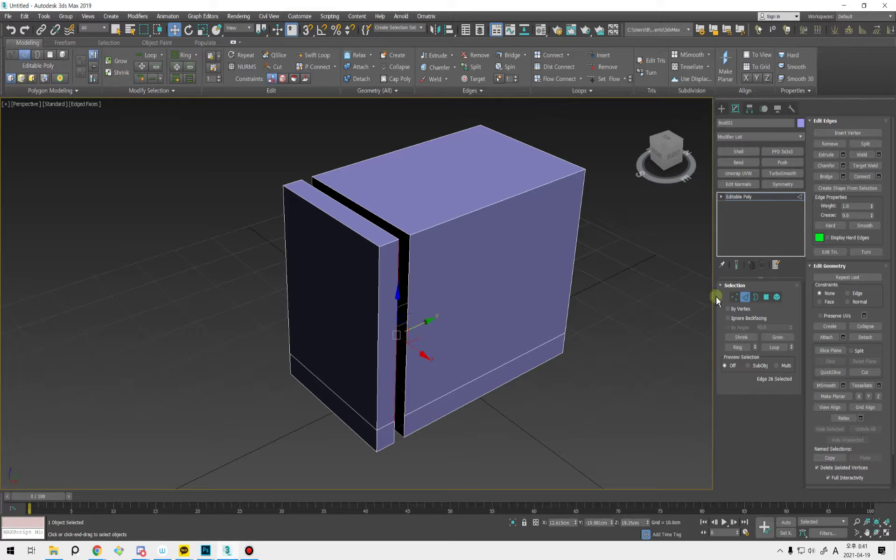
{"action": "left_click", "coordinate": [865, 165]}
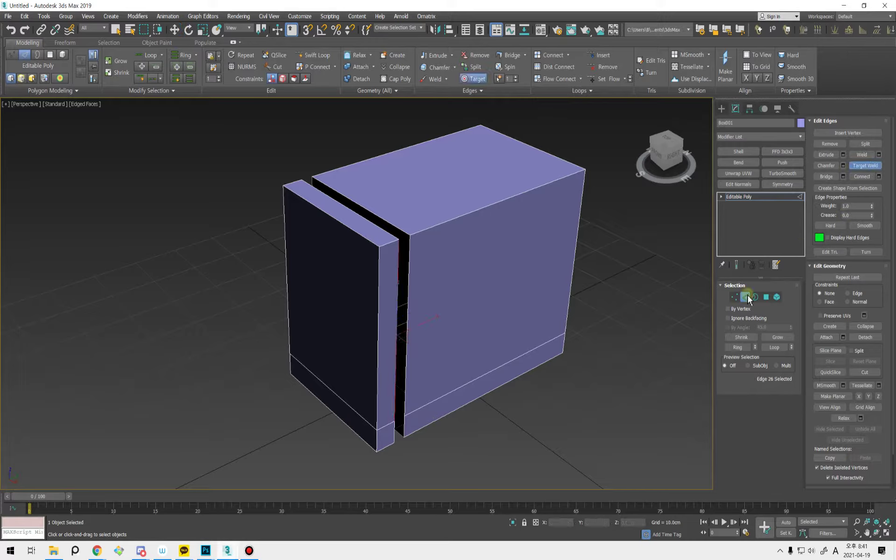
{"action": "left_click", "coordinate": [408, 299]}
{"action": "right_click", "coordinate": [436, 378]}
- Examine the welded edge from several angles, checking its lower vertex and the adjoining large side polygon
{"action": "middle_click_drag", "start_coordinate": [436, 378], "coordinate": [382, 315], "text": "alt"}
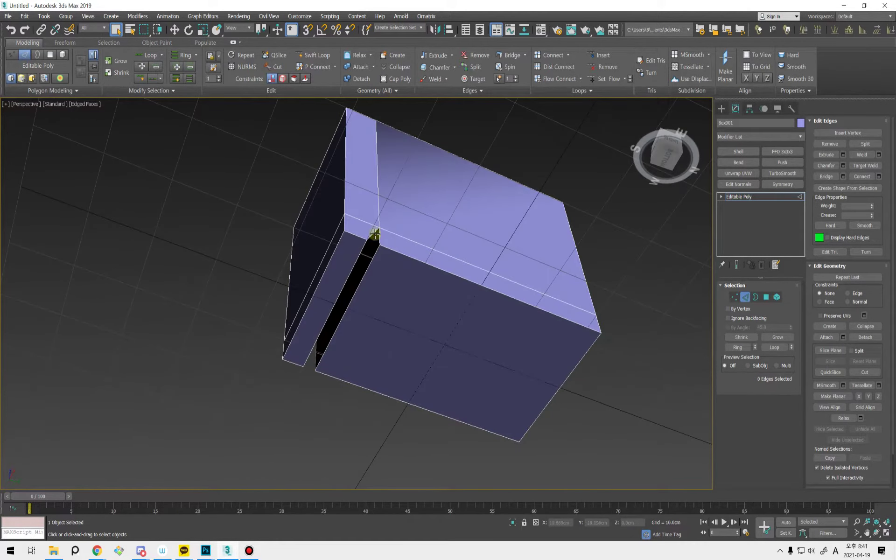
{"action": "key", "text": "1"}
{"action": "left_click", "coordinate": [375, 233]}
{"action": "middle_click_drag", "start_coordinate": [375, 233], "coordinate": [386, 430], "text": "alt"}
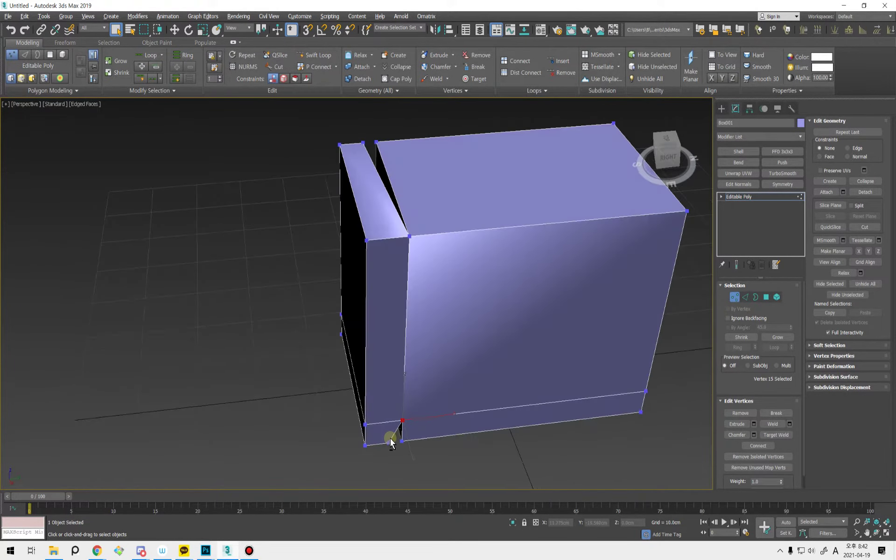
{"action": "mouse_move", "coordinate": [384, 306]}
{"action": "middle_mouse_down", "text": "alt"}
{"action": "mouse_move", "coordinate": [384, 292]}
{"action": "mouse_move", "coordinate": [402, 304]}
{"action": "mouse_move", "coordinate": [380, 271]}
{"action": "mouse_move", "coordinate": [394, 310]}
{"action": "middle_mouse_up", "text": "alt"}
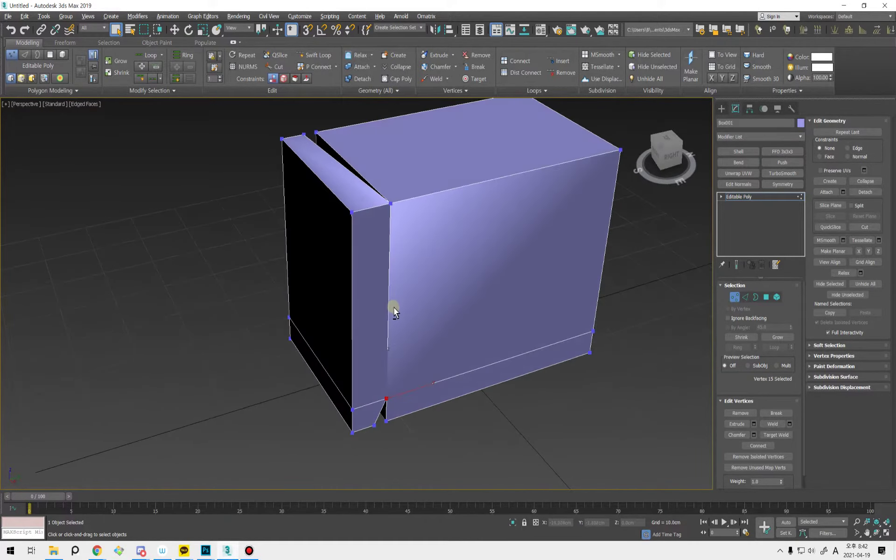
{"action": "key", "text": "4"}
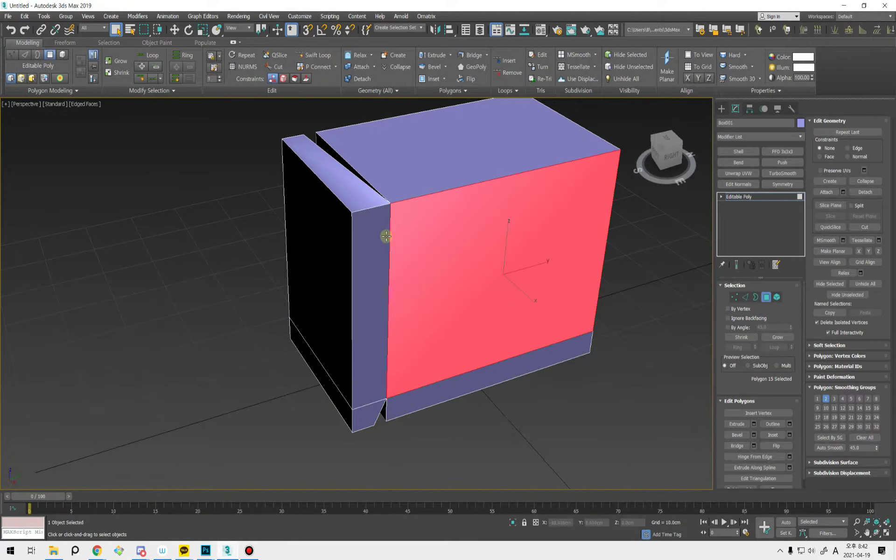
{"action": "middle_click_drag", "start_coordinate": [522, 376], "coordinate": [425, 300]}
- Cut a new upright edge across the narrow piece's side face, from its top edge to the lower horizontal edge
{"action": "key", "text": "2"}
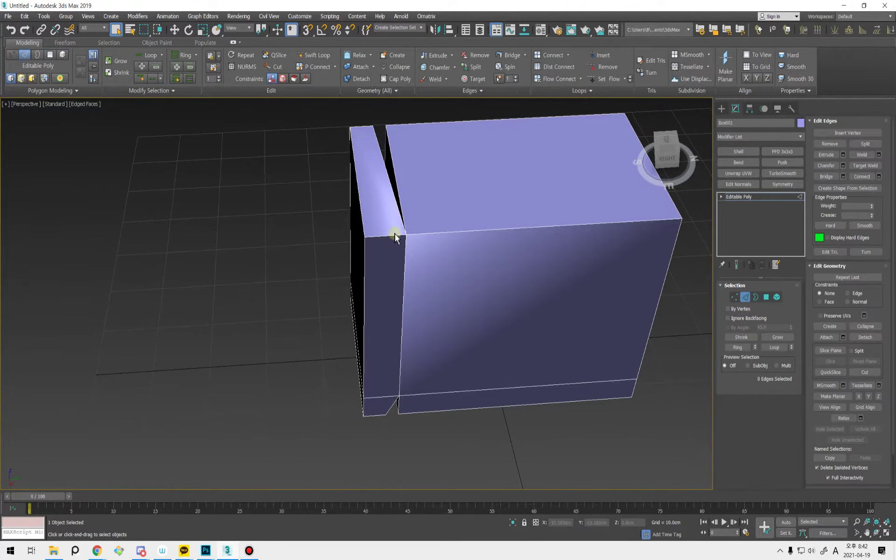
{"action": "left_click", "coordinate": [395, 236]}
{"action": "left_click", "coordinate": [391, 397]}
- Move both vertices of the cut edge along Y, snapping them in line with the narrow piece's bottom corner vertex
{"action": "key", "text": "1"}
{"action": "key", "text": "w"}
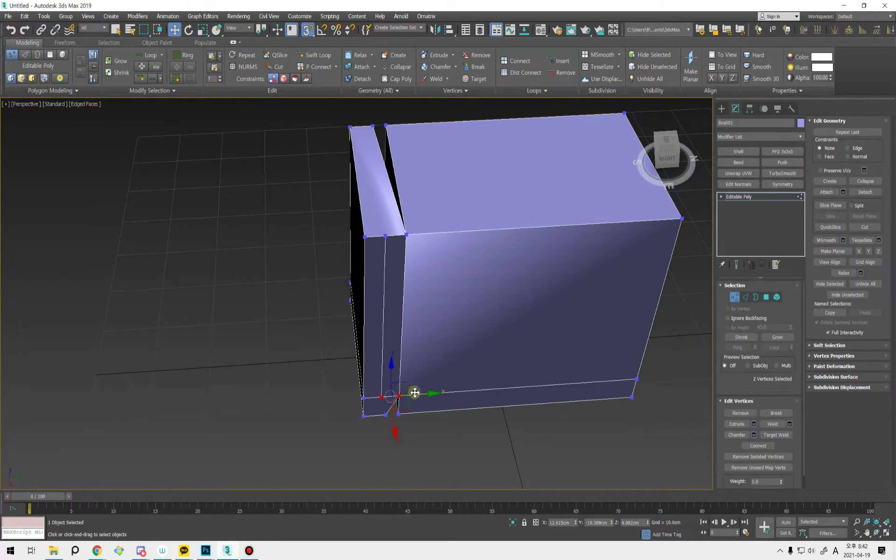
{"action": "left_click_drag", "start_coordinate": [415, 394], "coordinate": [394, 415]}
{"action": "key", "text": "ctrl+z"}
{"action": "left_click", "coordinate": [387, 235], "text": "ctrl"}
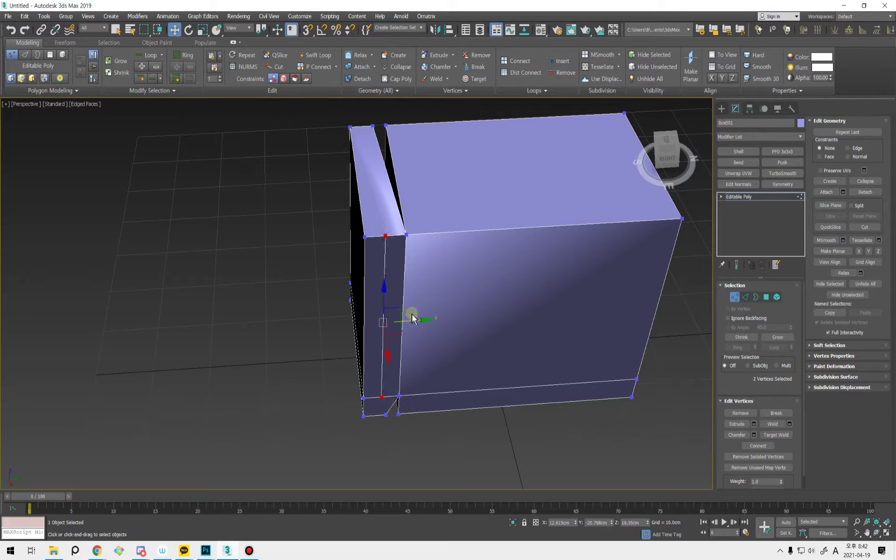
{"action": "left_click_drag", "start_coordinate": [412, 320], "coordinate": [386, 414]}
{"action": "key", "text": "s"}
{"action": "key", "text": "q"}
- Connect the cut edge's lower vertex to the bottom corner vertex, and its upper vertex to the far top corner vertex
{"action": "left_click", "coordinate": [387, 397]}
{"action": "key", "text": "1"}
{"action": "key", "text": "1"}
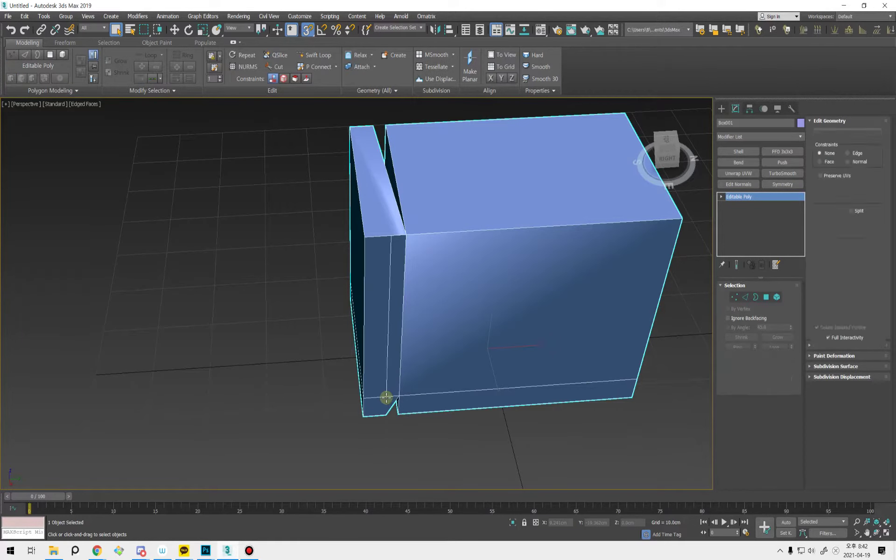
{"action": "middle_click_drag", "start_coordinate": [402, 406], "coordinate": [377, 294], "text": "alt"}
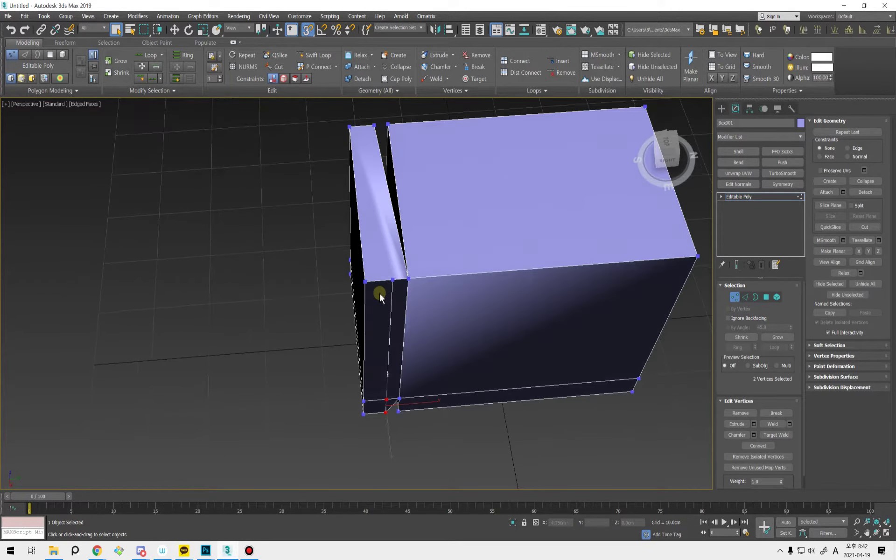
{"action": "left_click", "coordinate": [393, 280]}
{"action": "left_click", "coordinate": [377, 127], "text": "ctrl"}
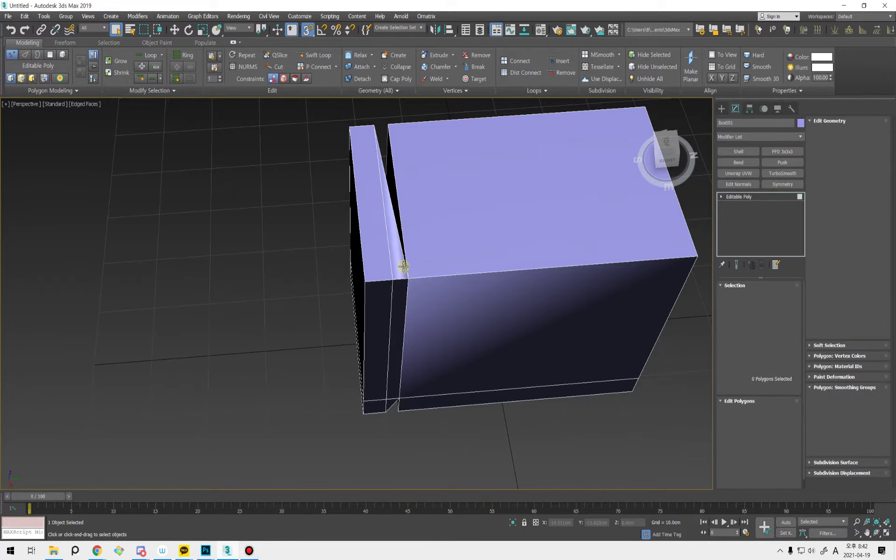
- Delete the triangular polygons and the upright strip polygon spanning the gap between the two pieces
{"action": "key", "text": "4"}
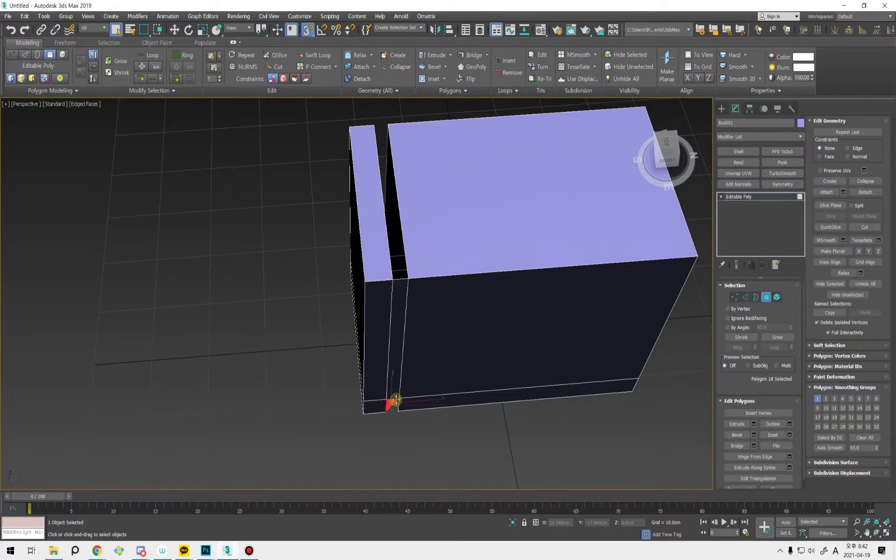
{"action": "middle_click_drag", "start_coordinate": [406, 344], "coordinate": [398, 310], "text": "alt"}
{"action": "left_click", "coordinate": [399, 301]}
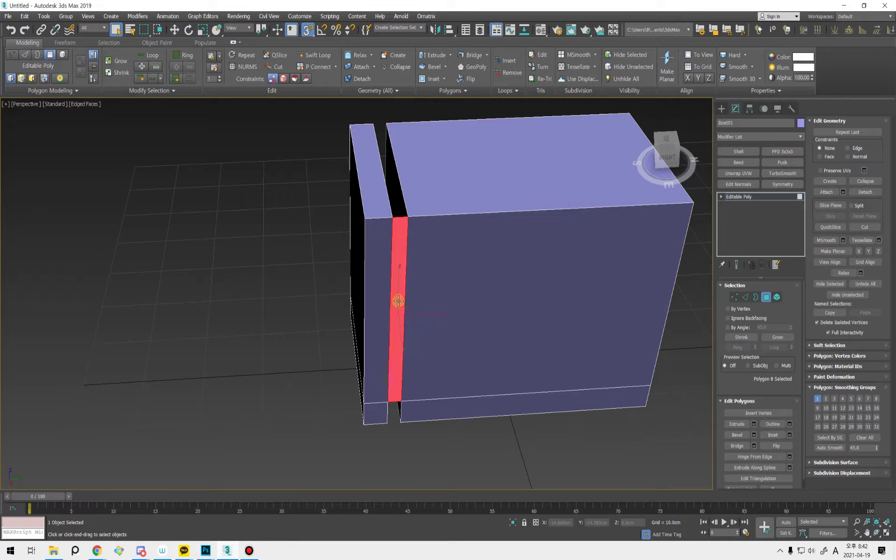
{"action": "key", "text": "Delete"}
- Bridge the two facing upright side edges across the gap
{"action": "key", "text": "2"}
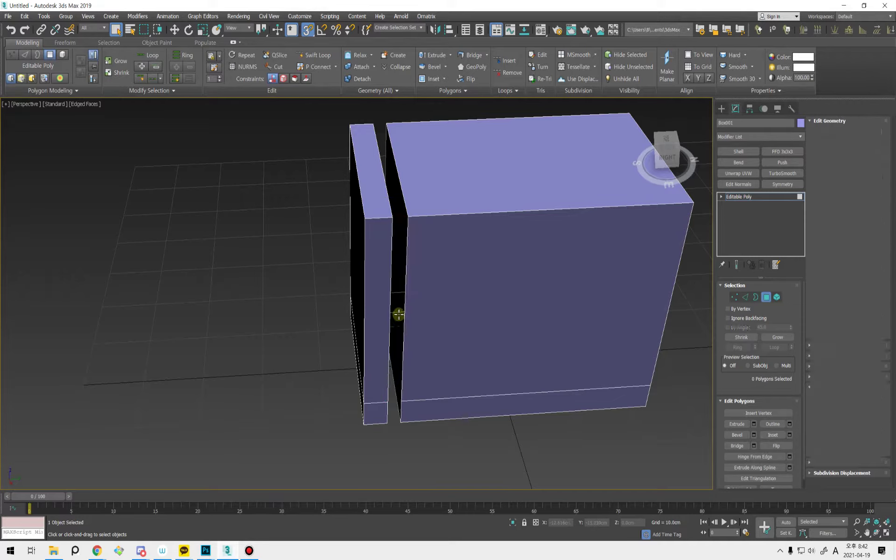
{"action": "left_click", "coordinate": [394, 304]}
{"action": "left_click", "coordinate": [406, 307], "text": "ctrl"}
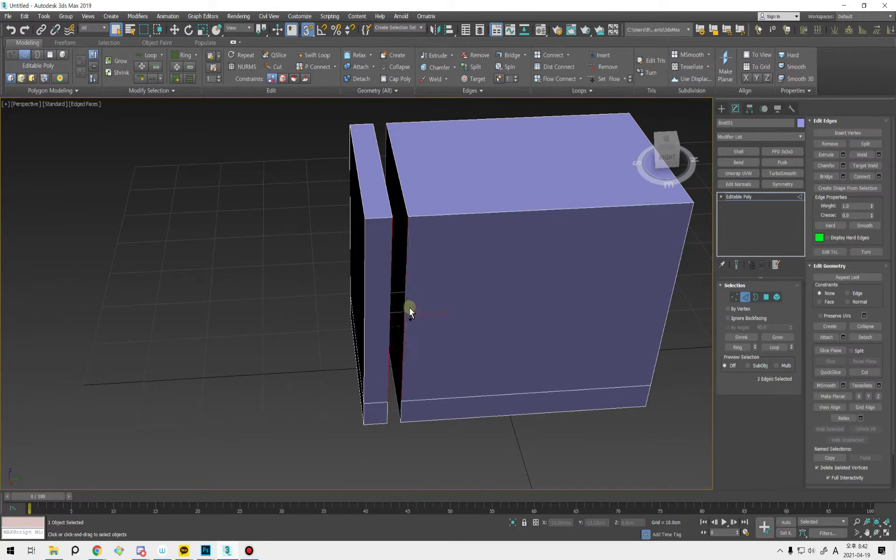
{"action": "left_click", "coordinate": [826, 176]}
- Delete the bridged strip polygon from the gap
{"action": "middle_click_drag", "start_coordinate": [509, 425], "coordinate": [520, 428], "text": "alt"}
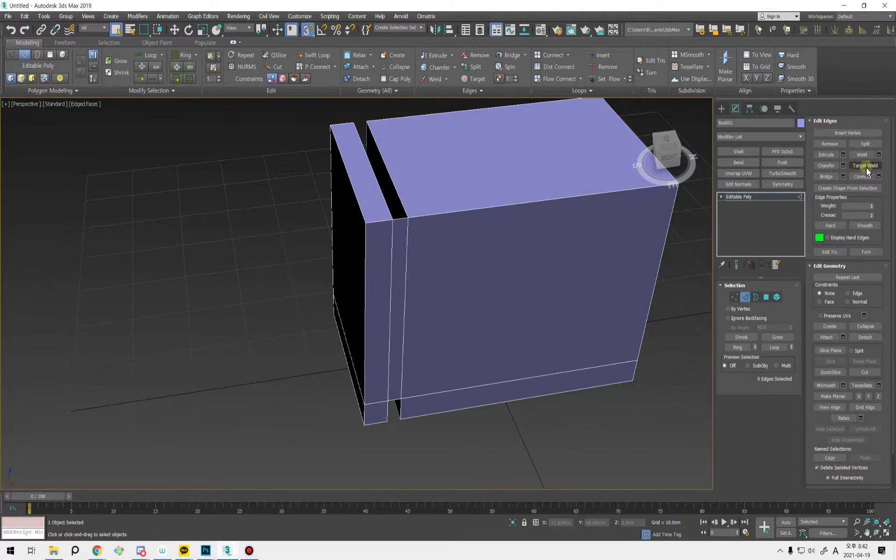
{"action": "left_click", "coordinate": [864, 169]}
{"action": "middle_click_drag", "start_coordinate": [394, 402], "coordinate": [467, 448], "text": "alt"}
{"action": "key", "text": "4"}
{"action": "left_click", "coordinate": [402, 366]}
{"action": "key", "text": "Delete"}
- Try to bridge the open edge loops facing each other across the gap
{"action": "key", "text": "2"}
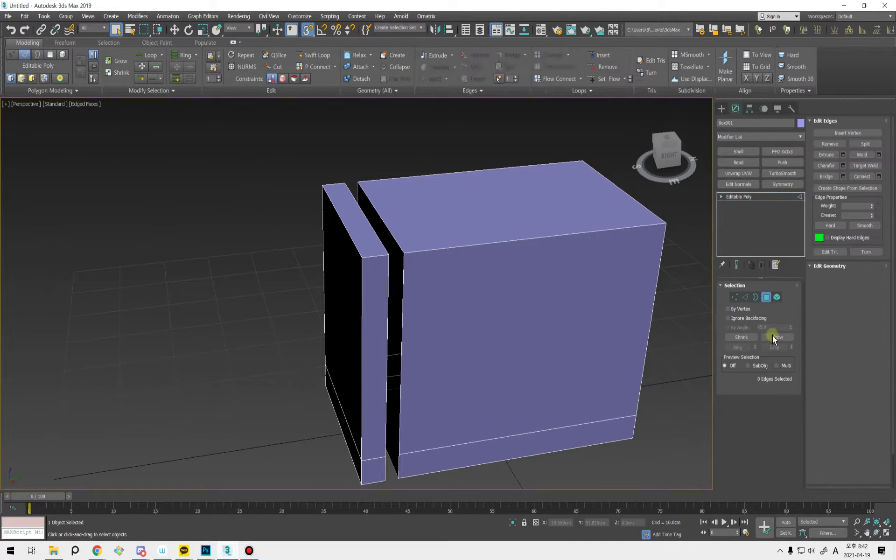
{"action": "double_click", "coordinate": [402, 276]}
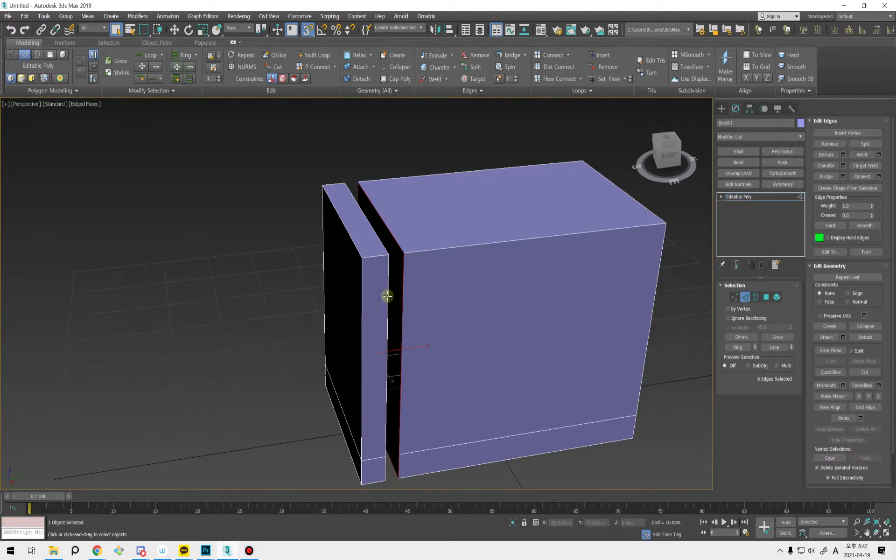
{"action": "left_click", "coordinate": [826, 176]}
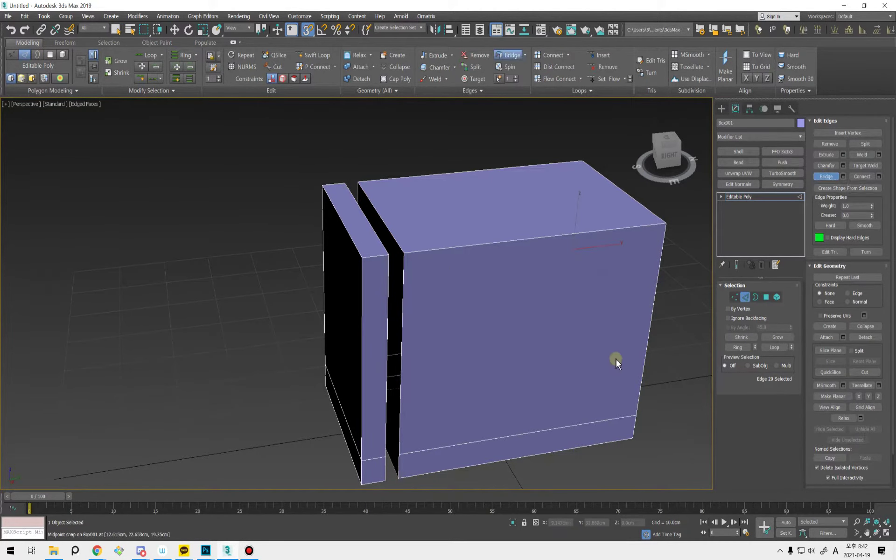
{"action": "scroll", "coordinate": [616, 363], "scroll_direction": "up", "scroll_amount": 1}
{"action": "key", "text": "w"}
{"action": "key", "text": "2"}
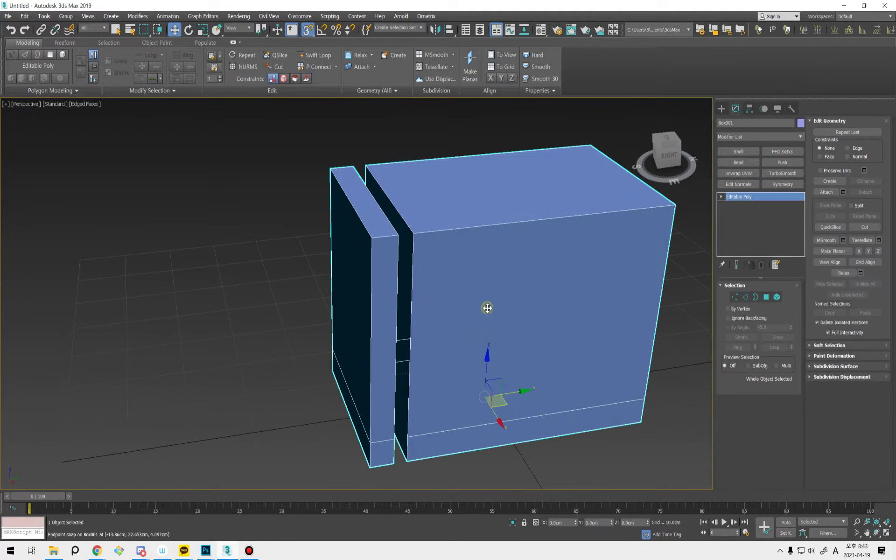
{"action": "key", "text": "2"}
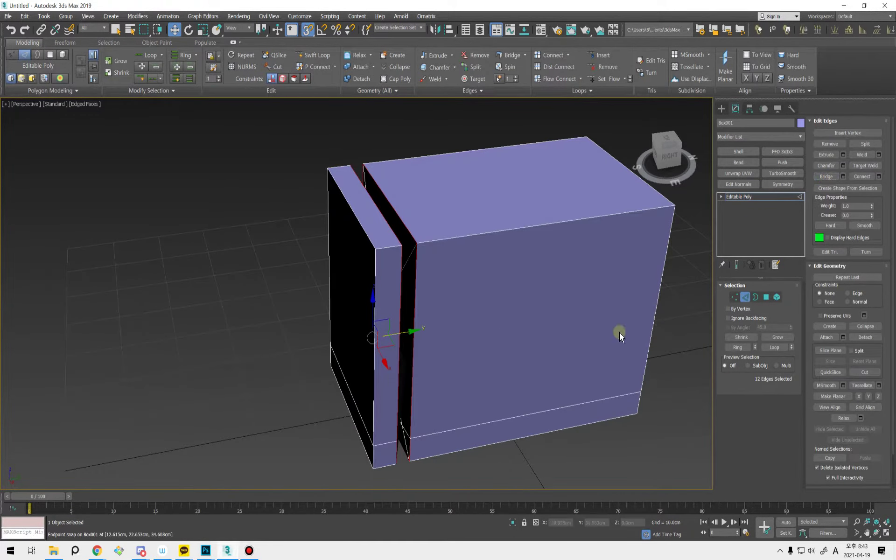
- Clear the edge selection and bridge the complete open edge loops of both pieces to close the gap all around
{"action": "middle_click_drag", "start_coordinate": [620, 332], "coordinate": [480, 374], "text": "alt"}
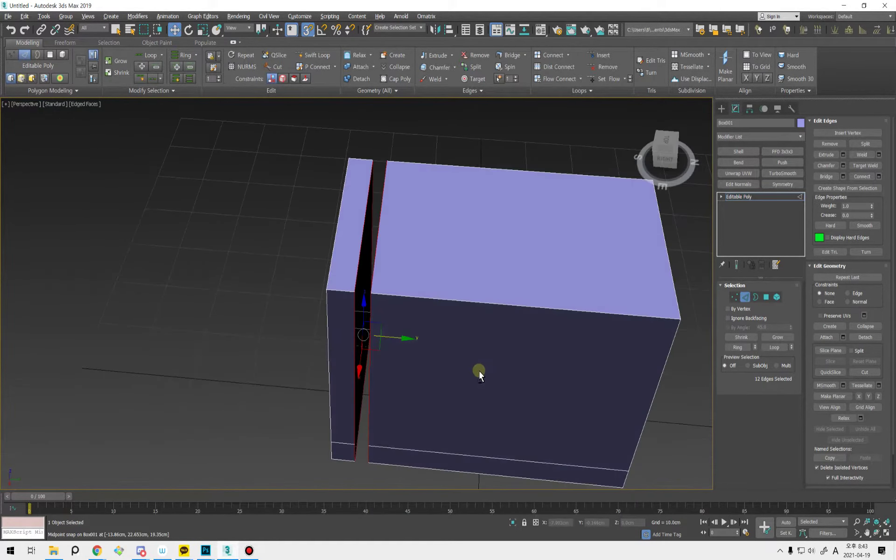
{"action": "key", "text": "q"}
{"action": "left_click", "coordinate": [359, 266], "text": "alt"}
{"action": "middle_click_drag", "start_coordinate": [359, 266], "coordinate": [345, 301], "text": "alt"}
{"action": "left_click", "coordinate": [370, 264]}
{"action": "left_click", "coordinate": [370, 264], "text": "alt"}
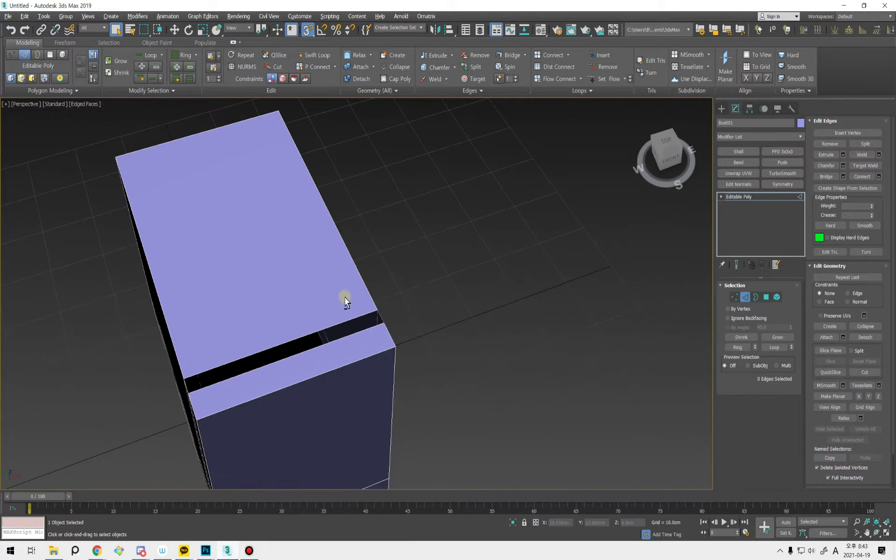
{"action": "double_click", "coordinate": [329, 329]}
{"action": "left_click", "coordinate": [827, 177]}
{"action": "left_click", "coordinate": [504, 355]}
{"action": "middle_click_drag", "start_coordinate": [504, 355], "coordinate": [402, 298], "text": "alt"}
- Create a linear shape from the box's top edges along both long sides and the adjoining short end
{"action": "middle_click_drag", "start_coordinate": [471, 392], "coordinate": [484, 395]}
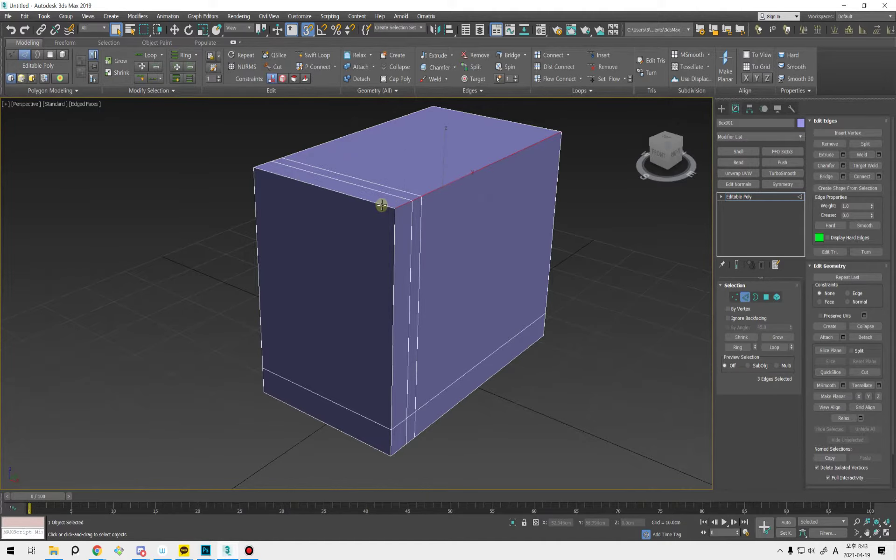
{"action": "left_click", "coordinate": [381, 206], "text": "ctrl"}
{"action": "middle_click_drag", "start_coordinate": [357, 149], "coordinate": [358, 175]}
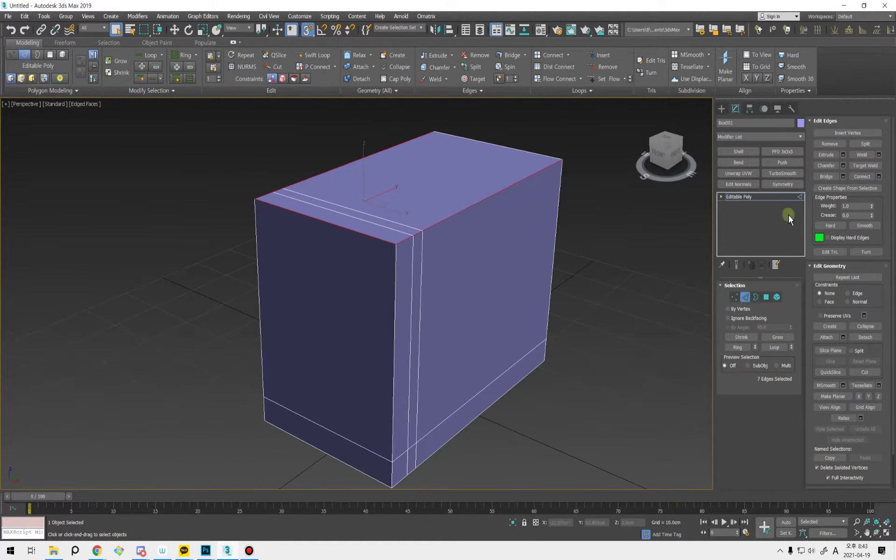
{"action": "left_click", "coordinate": [859, 188]}
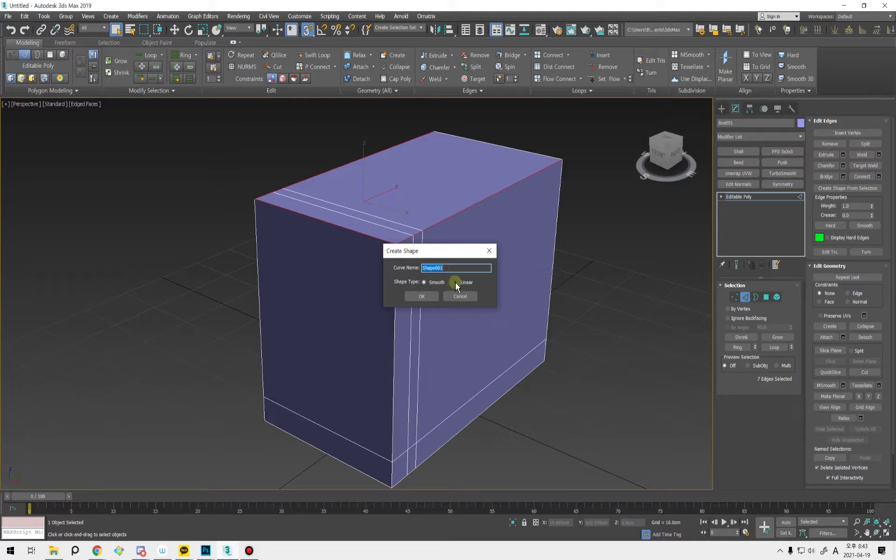
{"action": "left_click", "coordinate": [422, 296]}
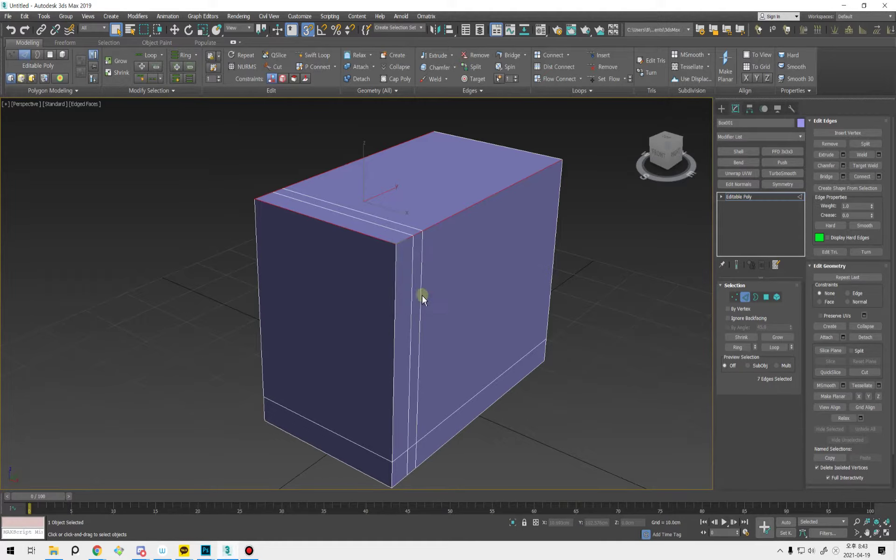
- Enable the new shape's thickness display in the viewport and turn off edged faces
{"action": "left_click", "coordinate": [747, 297]}
{"action": "left_click", "coordinate": [542, 171]}
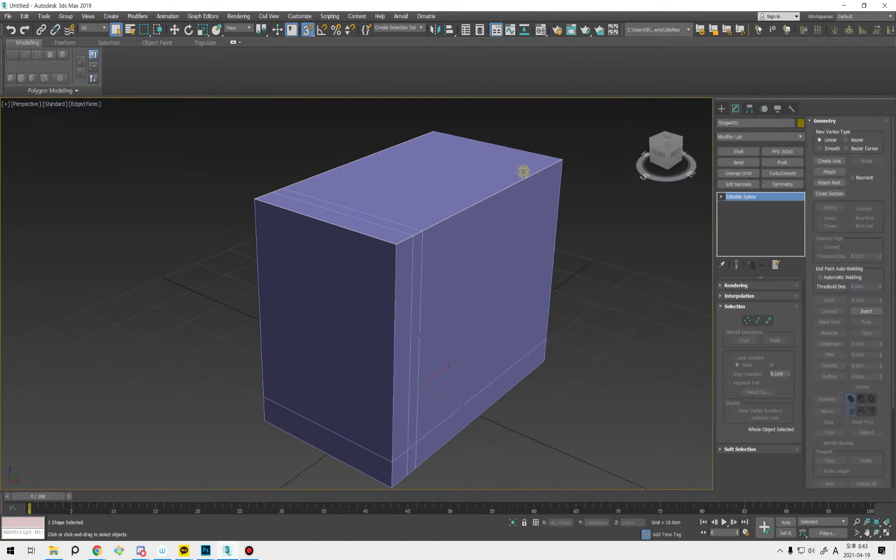
{"action": "left_click", "coordinate": [736, 286]}
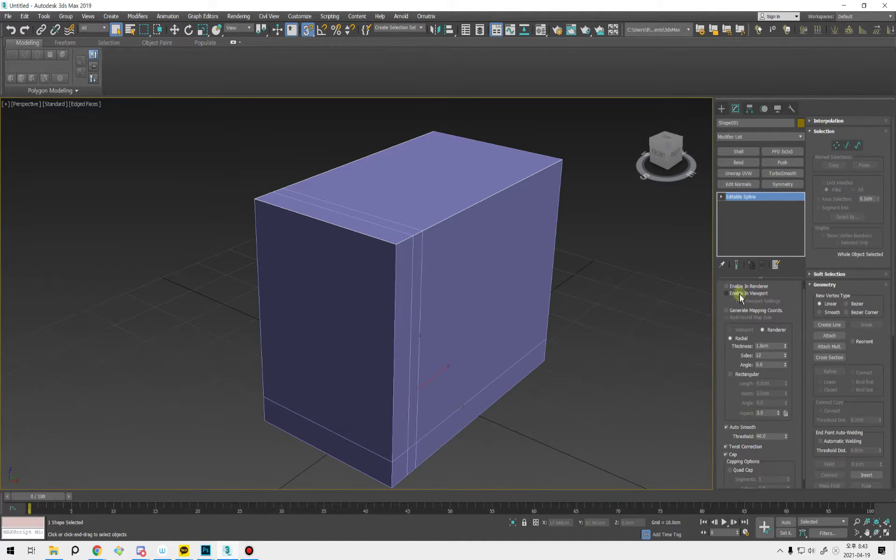
{"action": "left_click", "coordinate": [740, 297]}
{"action": "left_click", "coordinate": [584, 285]}
{"action": "key", "text": "F4"}
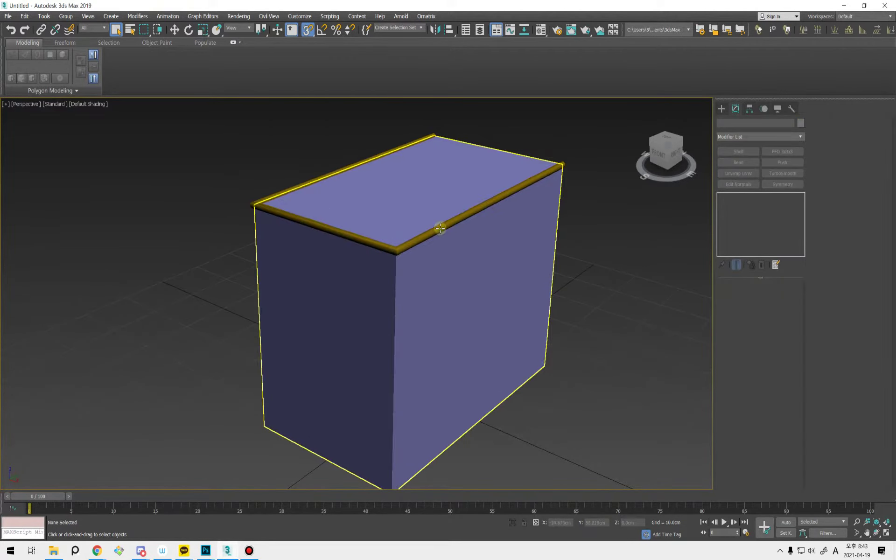
- Delete the shape running along the box's top edges and select the box
{"action": "left_click", "coordinate": [434, 242]}
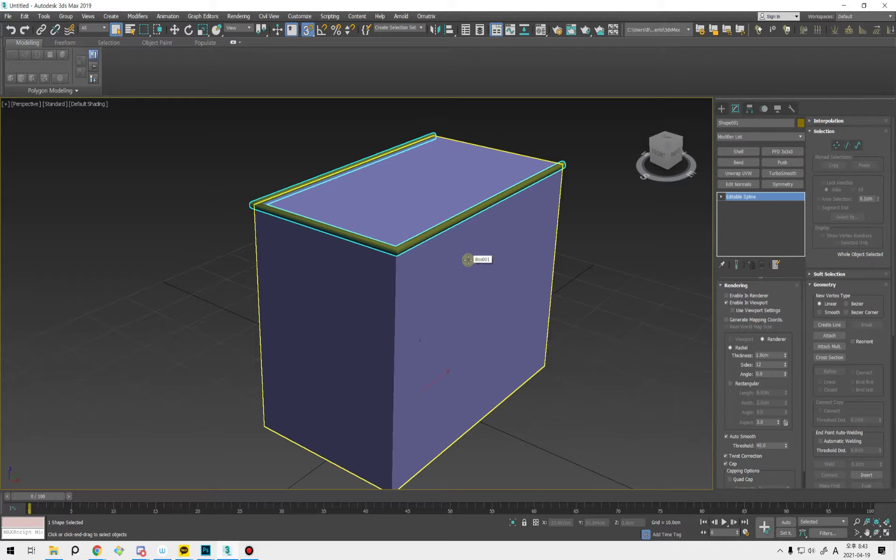
{"action": "key", "text": "Delete"}
{"action": "left_click", "coordinate": [468, 259]}
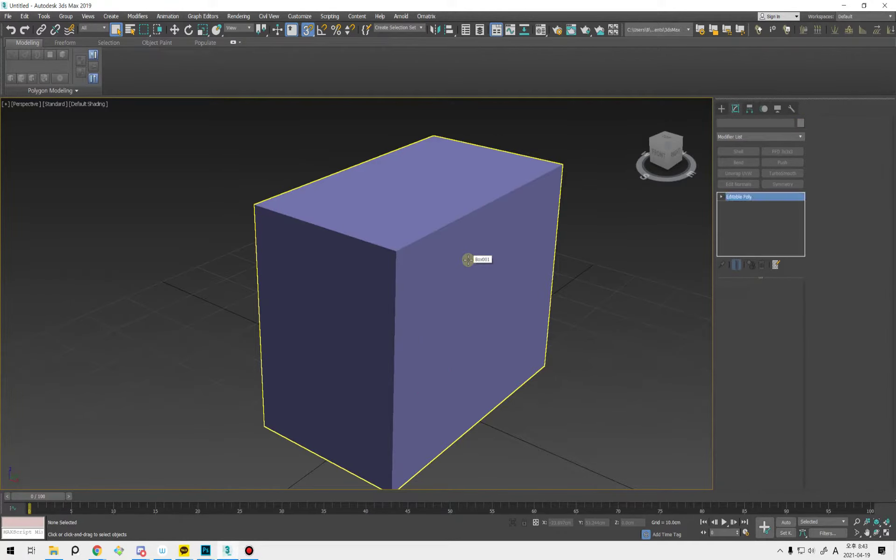
- Turn edged faces back on and switch the box to edge sub-object editing
{"action": "key", "text": "F4"}
{"action": "key", "text": "1"}
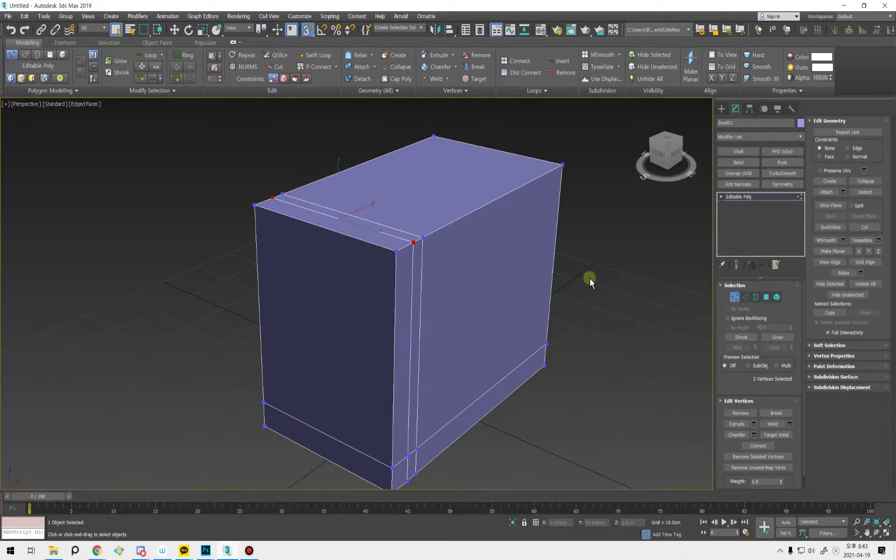
{"action": "middle_click_drag", "start_coordinate": [590, 280], "coordinate": [566, 326], "text": "alt"}
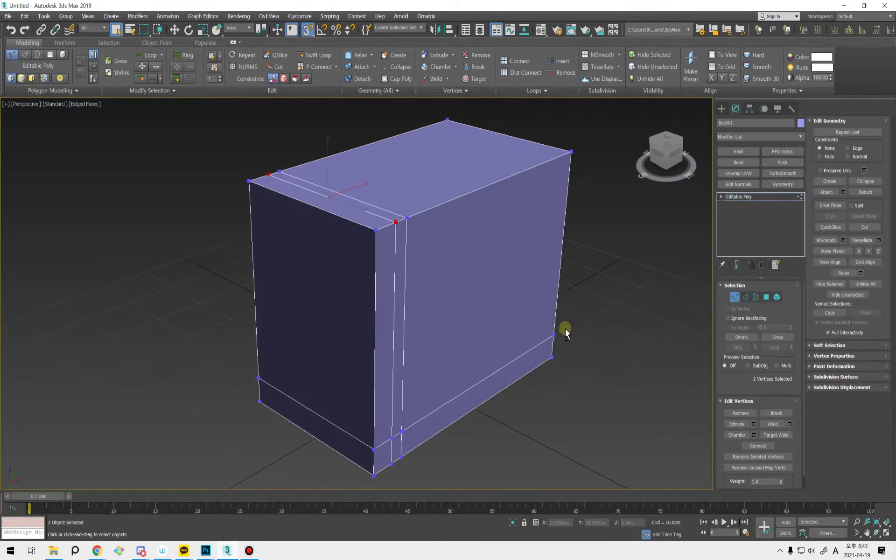
{"action": "left_click", "coordinate": [745, 298]}
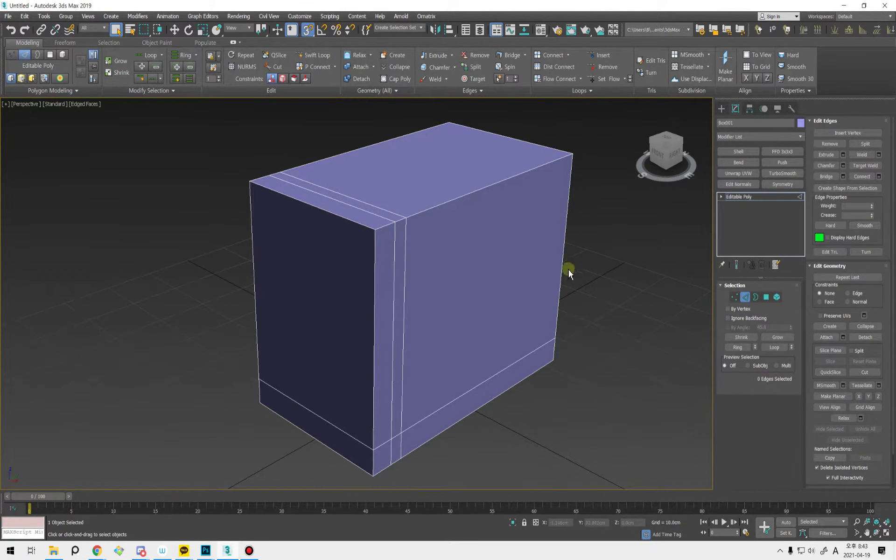
- Select the three polygons that form the box's top face and extrude them 10 cm
{"action": "key", "text": "4"}
{"action": "middle_click_drag", "start_coordinate": [560, 314], "coordinate": [496, 280], "text": "alt"}
{"action": "left_click", "coordinate": [612, 279]}
{"action": "left_click", "coordinate": [427, 236]}
{"action": "middle_click_drag", "start_coordinate": [426, 236], "coordinate": [381, 272], "text": "alt"}
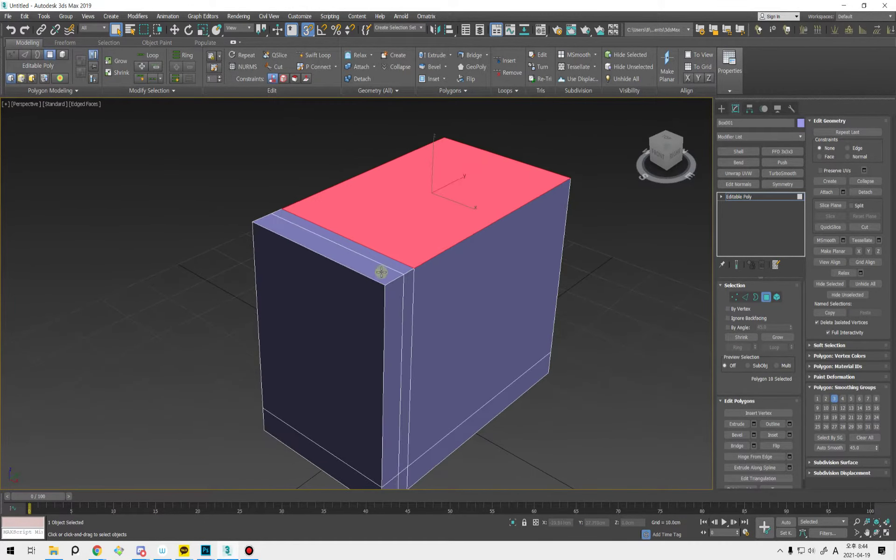
{"action": "left_click", "coordinate": [390, 258], "text": "ctrl"}
{"action": "left_click", "coordinate": [388, 266], "text": "ctrl"}
{"action": "middle_click_drag", "start_coordinate": [443, 328], "coordinate": [453, 262], "text": "alt"}
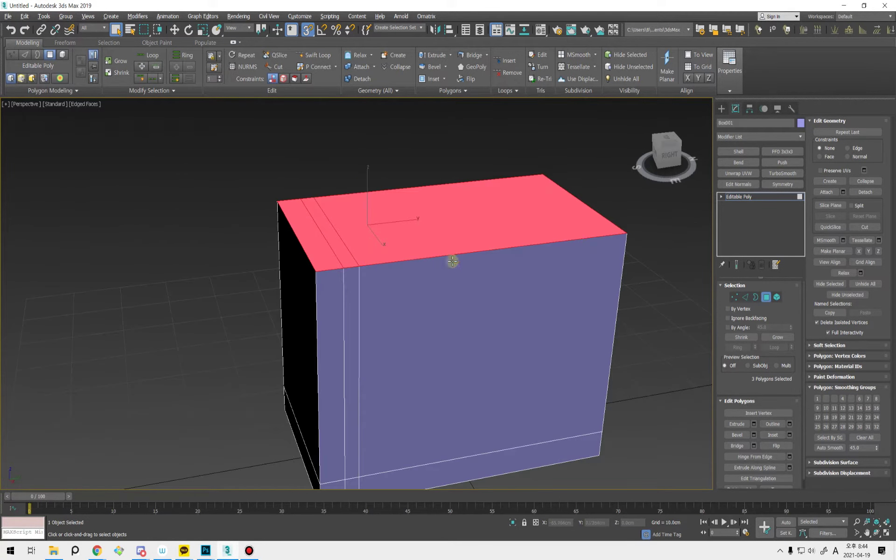
{"action": "left_click", "coordinate": [754, 424]}
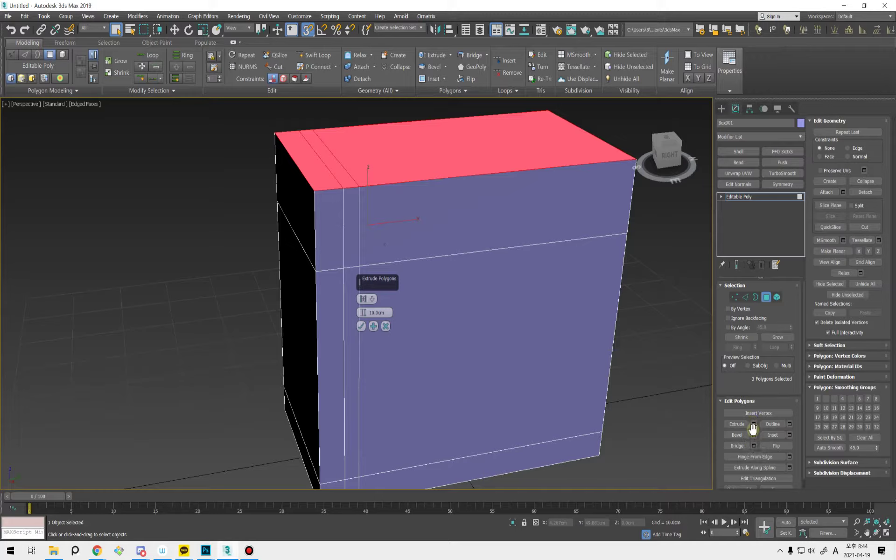
{"action": "left_click", "coordinate": [362, 326]}
{"action": "scroll", "coordinate": [419, 273], "scroll_direction": "down", "scroll_amount": 3}
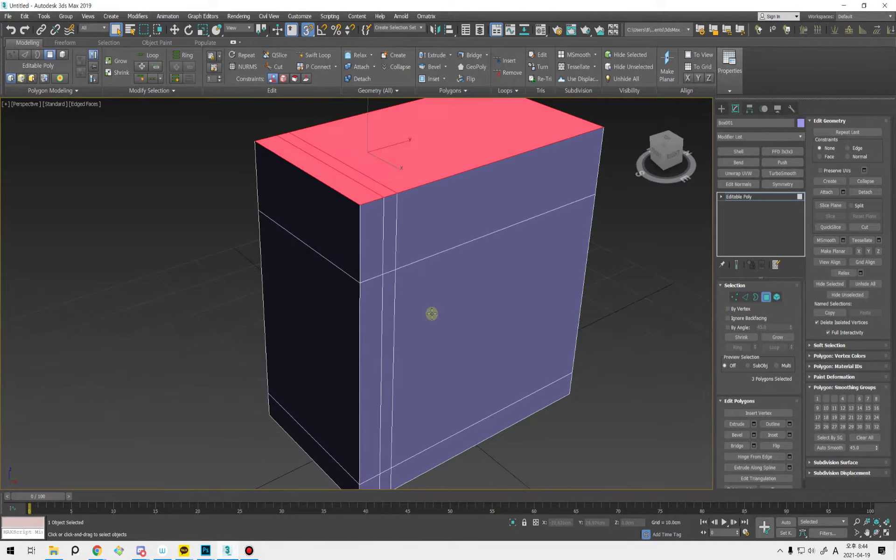
- Scale the extruded top polygons uniformly inward to taper the upper part of the box, and clear the selection
{"action": "middle_click_drag", "start_coordinate": [432, 314], "coordinate": [402, 240], "text": "alt"}
{"action": "key", "text": "e"}
{"action": "key", "text": "r"}
{"action": "left_click_drag", "start_coordinate": [347, 183], "coordinate": [289, 169]}
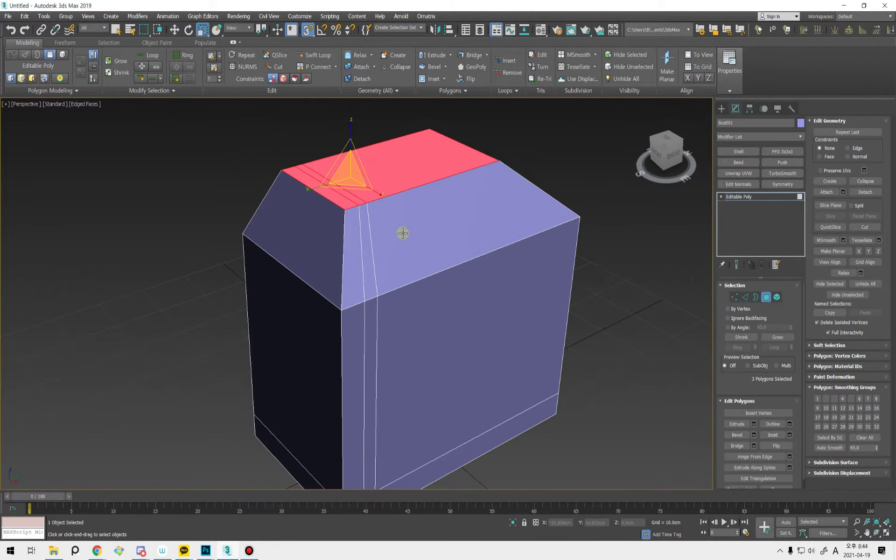
{"action": "middle_click_drag", "start_coordinate": [403, 233], "coordinate": [592, 290], "text": "alt"}
{"action": "key", "text": "q"}
{"action": "left_click", "coordinate": [592, 290]}
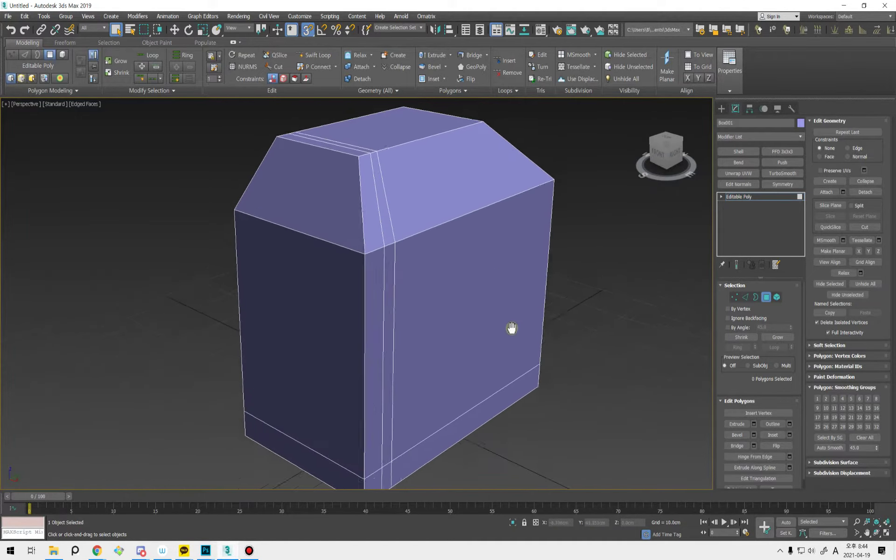
- Select the four narrow strip polygons beside the vertical corner of the long side, down to the base and below the taper
{"action": "middle_click_drag", "start_coordinate": [512, 328], "coordinate": [337, 287], "text": "alt"}
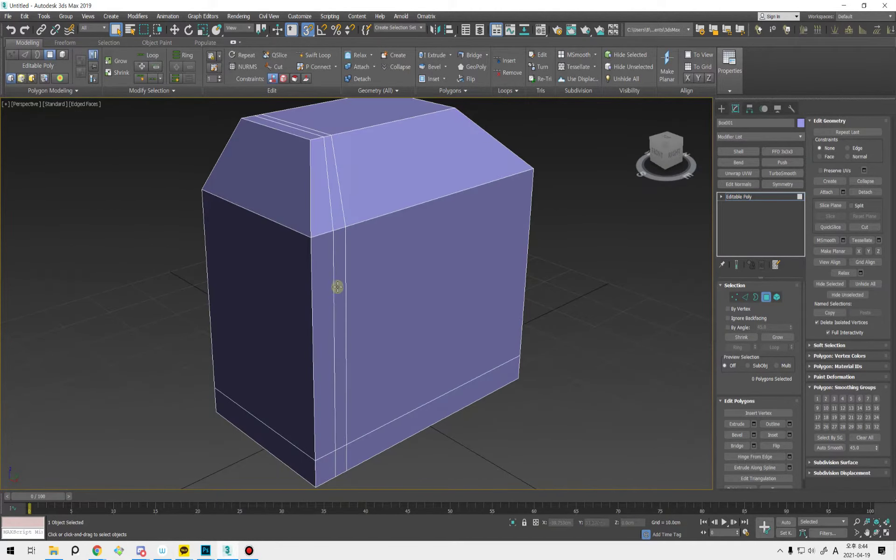
{"action": "left_click", "coordinate": [326, 294]}
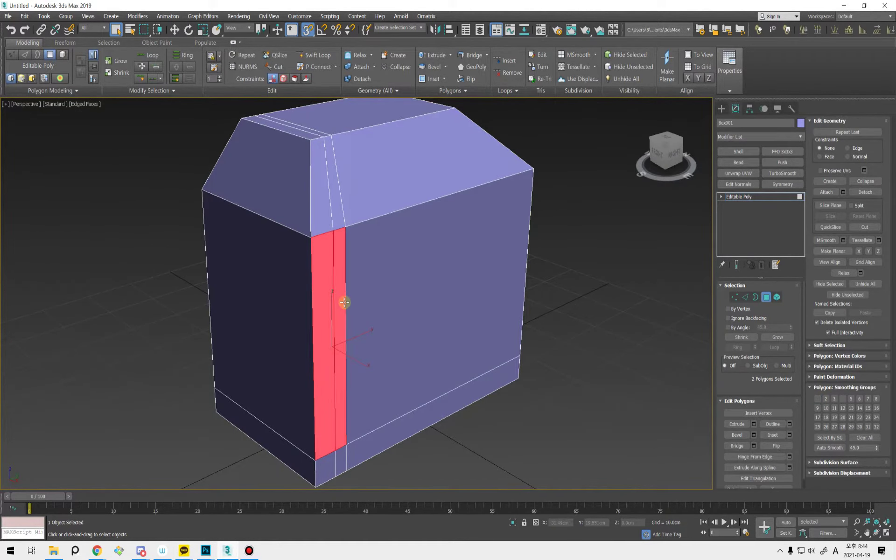
{"action": "left_click", "coordinate": [364, 316], "text": "shift"}
{"action": "middle_click_drag", "start_coordinate": [365, 316], "coordinate": [370, 446], "text": "alt"}
{"action": "left_click", "coordinate": [369, 446]}
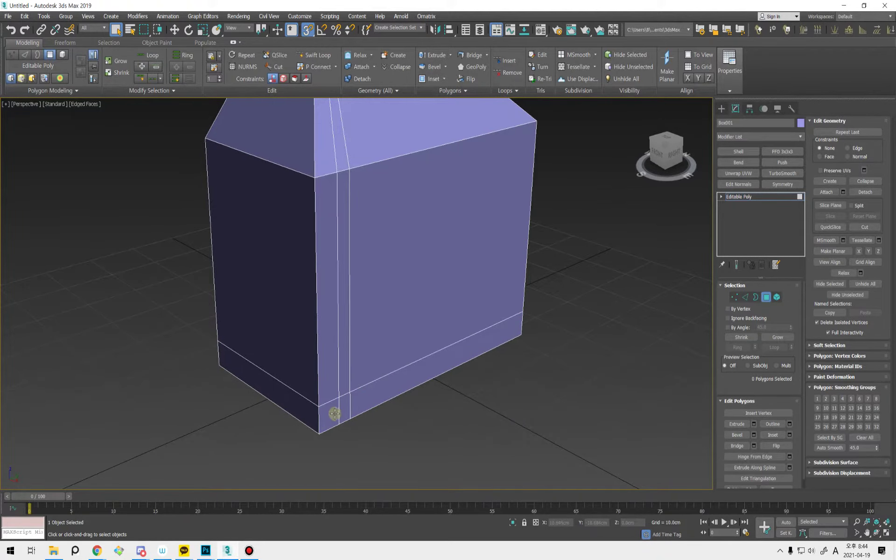
{"action": "left_click", "coordinate": [339, 409]}
{"action": "left_click", "coordinate": [339, 384], "text": "shift"}
{"action": "middle_click_drag", "start_coordinate": [331, 380], "coordinate": [318, 305], "text": "alt"}
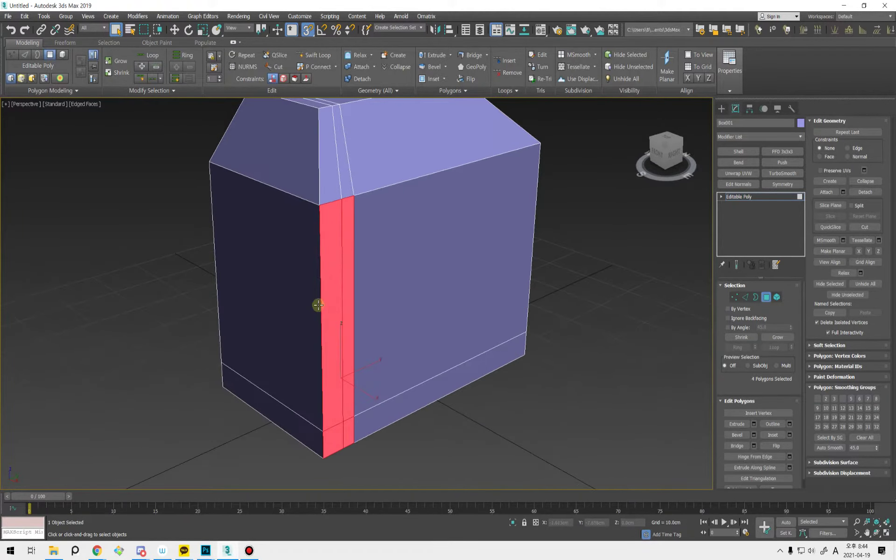
- Bevel the four strip polygons individually, by polygon, with a height of 3.317 cm and an outline of -0.511 cm
{"action": "left_click", "coordinate": [754, 436]}
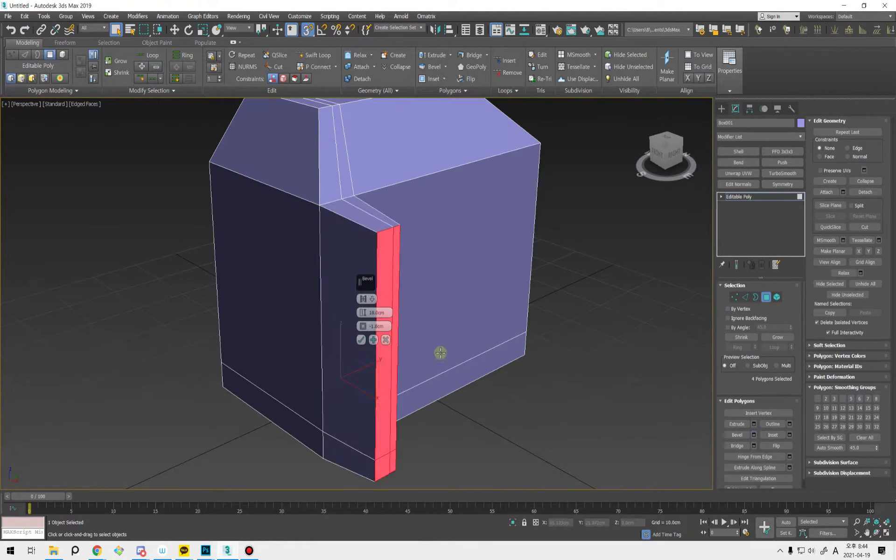
{"action": "left_click", "coordinate": [373, 300]}
{"action": "left_click", "coordinate": [390, 312]}
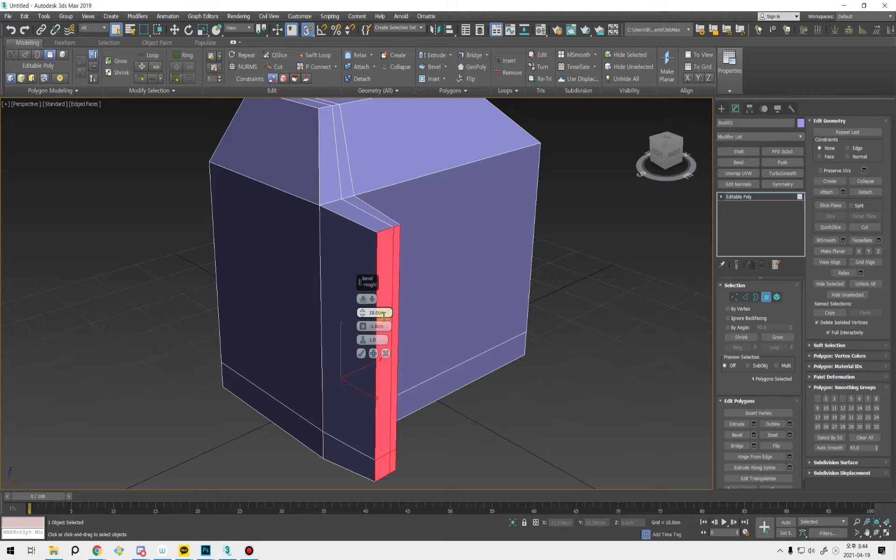
{"action": "left_click", "coordinate": [367, 299]}
{"action": "left_click", "coordinate": [383, 325]}
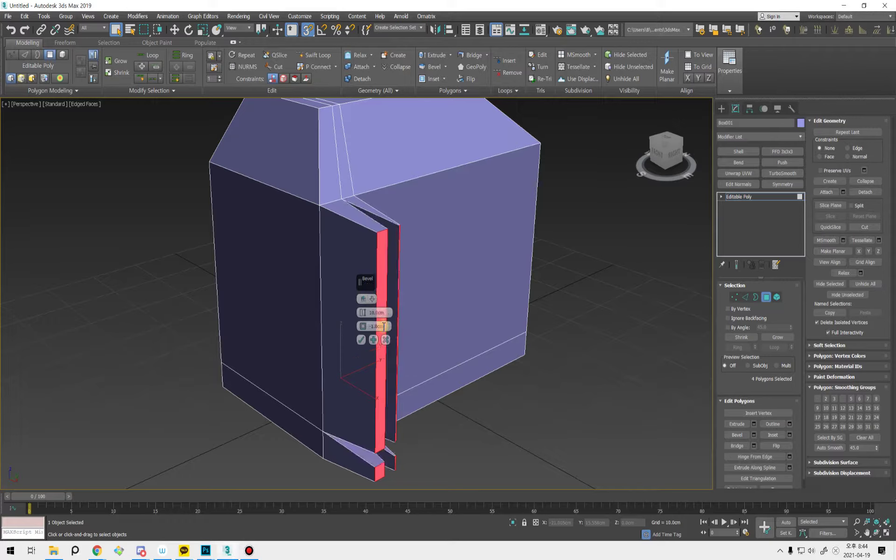
{"action": "middle_click_drag", "start_coordinate": [442, 335], "coordinate": [376, 341], "text": "alt"}
{"action": "mouse_move", "coordinate": [368, 314]}
{"action": "left_mouse_down"}
{"action": "mouse_move", "coordinate": [369, 344]}
{"action": "mouse_move", "coordinate": [366, 322]}
{"action": "left_mouse_up"}
{"action": "middle_click_drag", "start_coordinate": [431, 372], "coordinate": [185, 362], "text": "alt"}
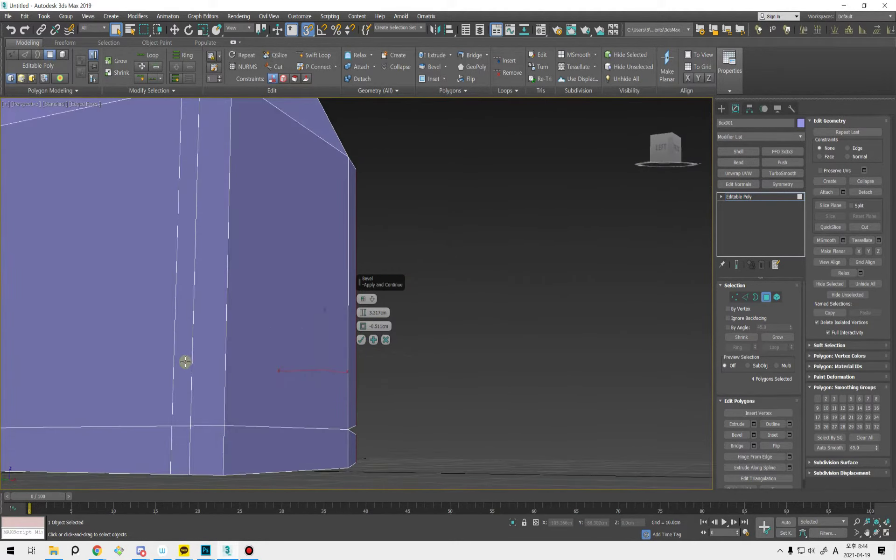
- Apply the same individual bevel to the four matching strip polygons on the opposite long side, and clear the selection
{"action": "left_click", "coordinate": [185, 361], "text": "ctrl"}
{"action": "left_click", "coordinate": [208, 365], "text": "ctrl"}
{"action": "left_click", "coordinate": [182, 442], "text": "ctrl"}
{"action": "left_click", "coordinate": [195, 443], "text": "ctrl"}
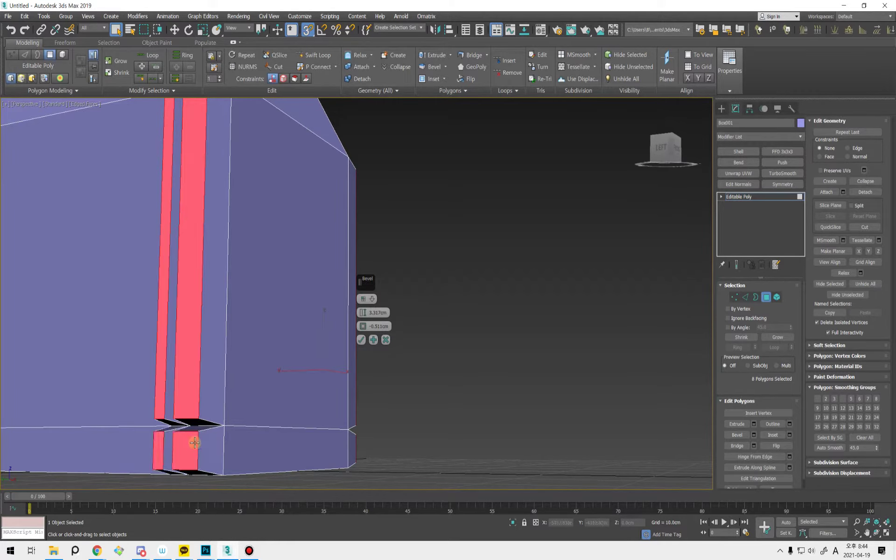
{"action": "left_click", "coordinate": [362, 340]}
{"action": "scroll", "coordinate": [374, 299], "scroll_direction": "down", "scroll_amount": 4}
{"action": "middle_click_drag", "start_coordinate": [380, 266], "coordinate": [478, 269], "text": "alt"}
{"action": "left_click", "coordinate": [246, 326]}
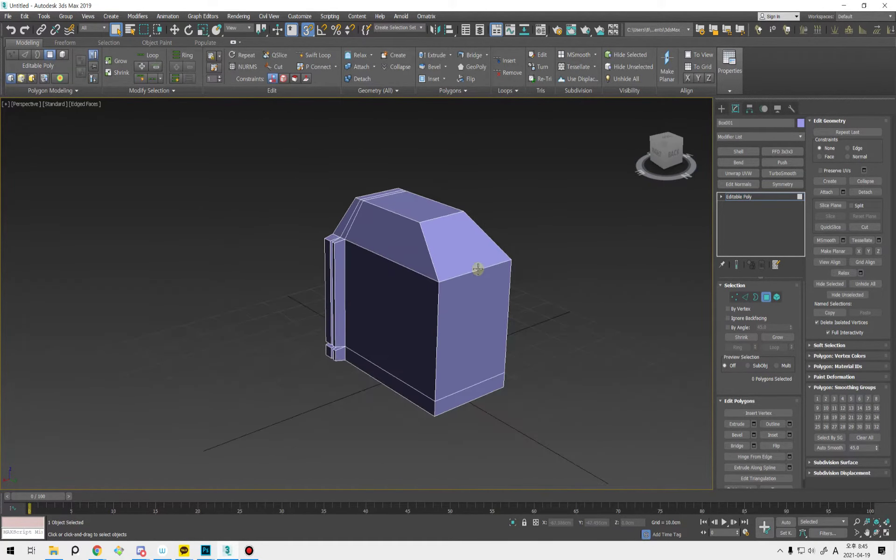
- Select the wide top polygon, the sloped polygon at the back and the two back-side polygons below it
{"action": "middle_click_drag", "start_coordinate": [410, 357], "coordinate": [681, 341], "text": "alt"}
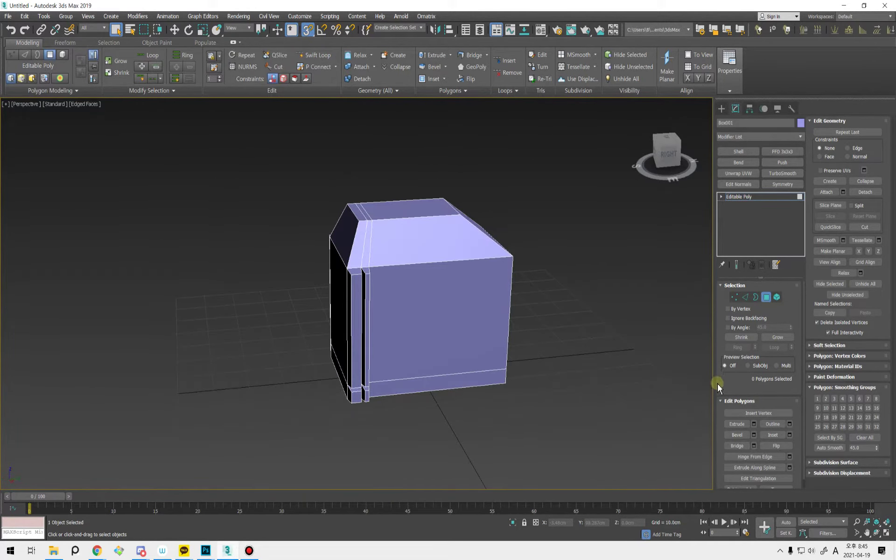
{"action": "middle_click_drag", "start_coordinate": [545, 355], "coordinate": [468, 379], "text": "alt"}
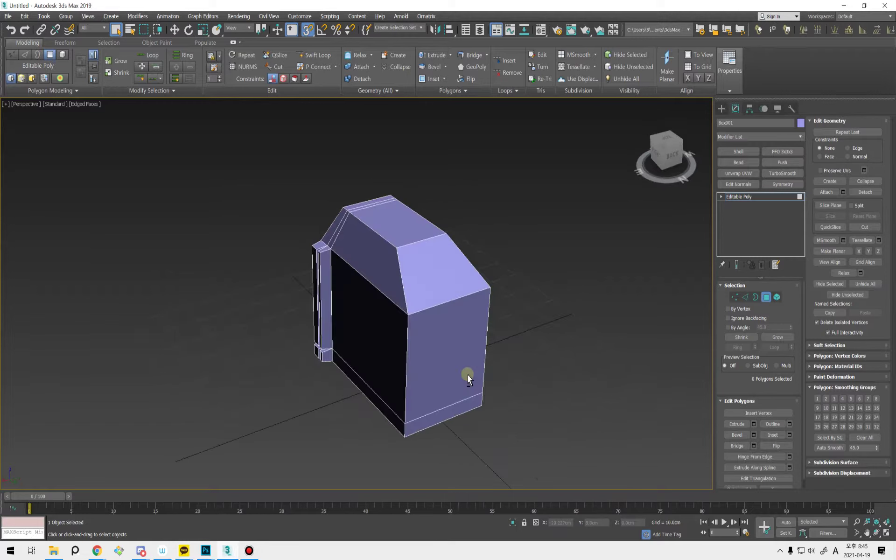
{"action": "left_click", "coordinate": [417, 231]}
{"action": "middle_click_drag", "start_coordinate": [436, 304], "coordinate": [403, 304], "text": "alt"}
{"action": "left_click", "coordinate": [405, 291], "text": "ctrl"}
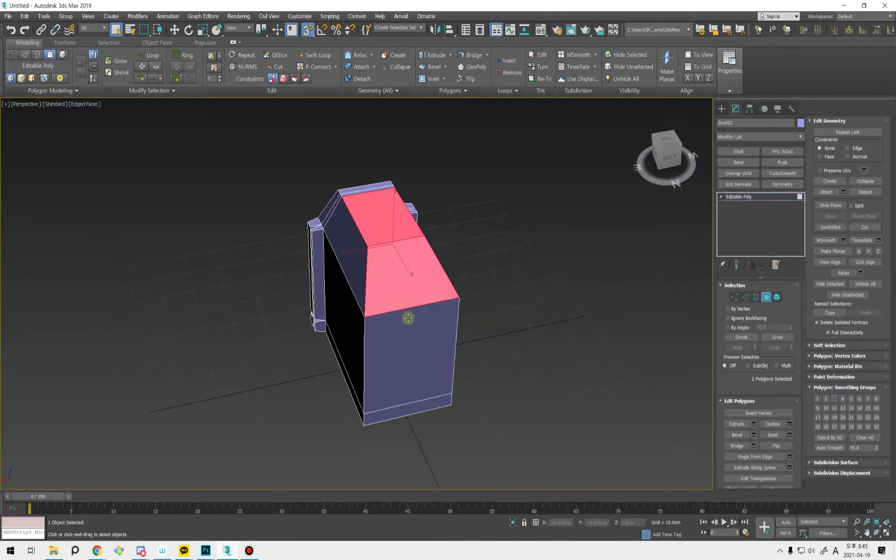
{"action": "left_click", "coordinate": [412, 330], "text": "ctrl"}
{"action": "middle_click_drag", "start_coordinate": [449, 335], "coordinate": [409, 377], "text": "alt"}
{"action": "left_click", "coordinate": [383, 423], "text": "ctrl"}
{"action": "middle_click_drag", "start_coordinate": [384, 423], "coordinate": [471, 324], "text": "alt"}
{"action": "left_click", "coordinate": [315, 52]}
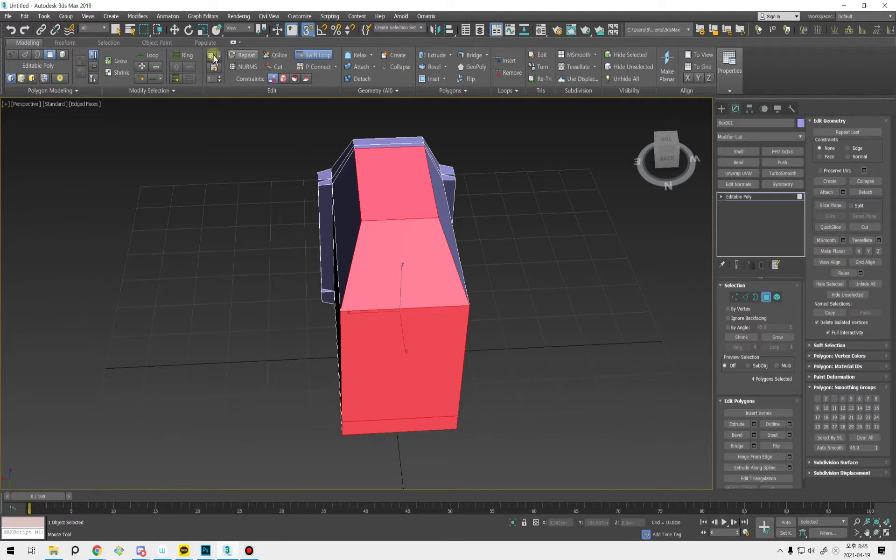
{"action": "left_click", "coordinate": [233, 43]}
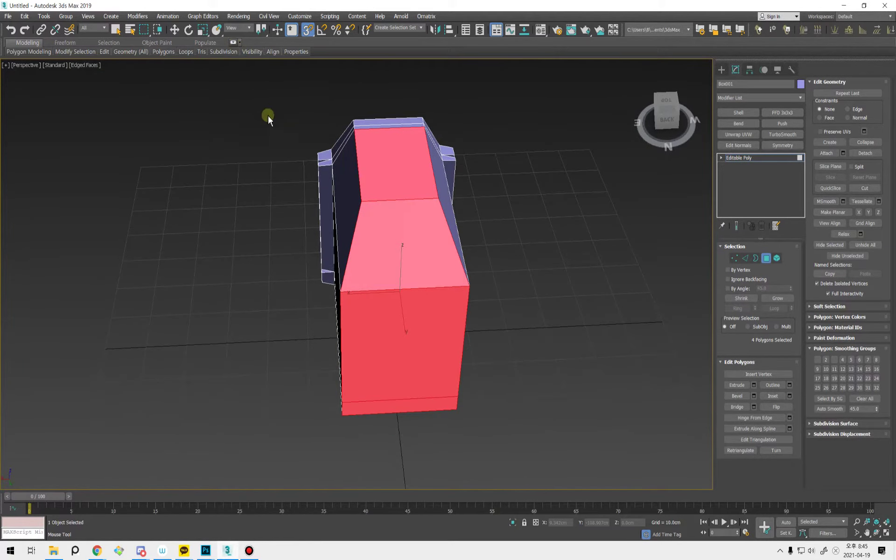
{"action": "left_click", "coordinate": [234, 42]}
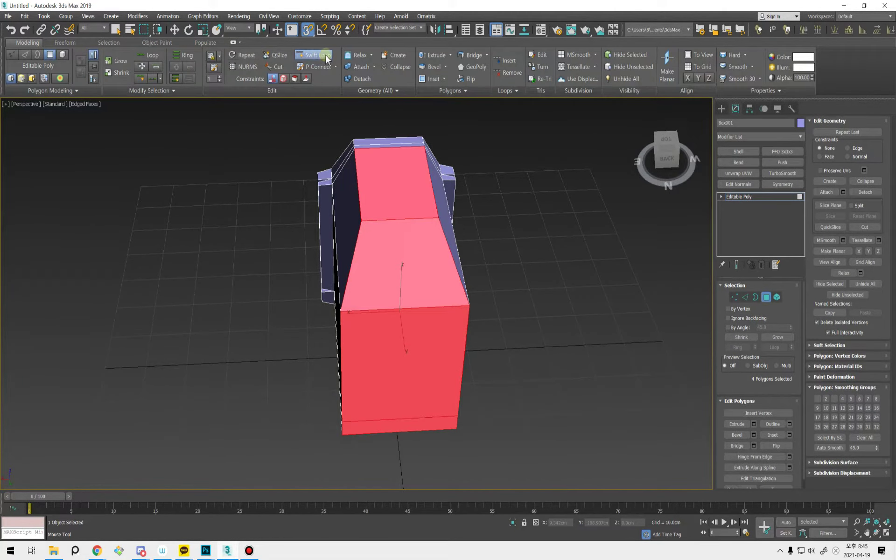
- Connect the edge ring crossing the top and back with a lengthwise loop, and move the loop to about 6.2 cm in X
{"action": "key", "text": "w"}
{"action": "key", "text": "2"}
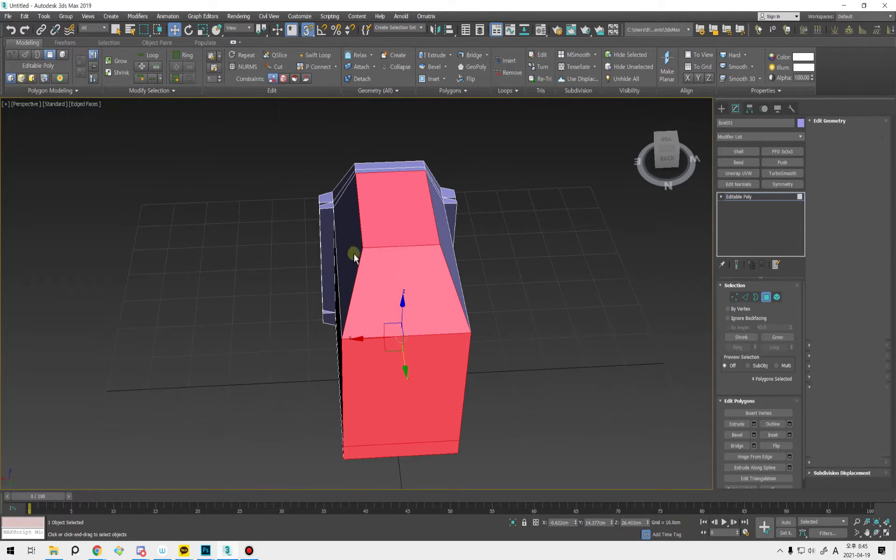
{"action": "left_click", "coordinate": [387, 246]}
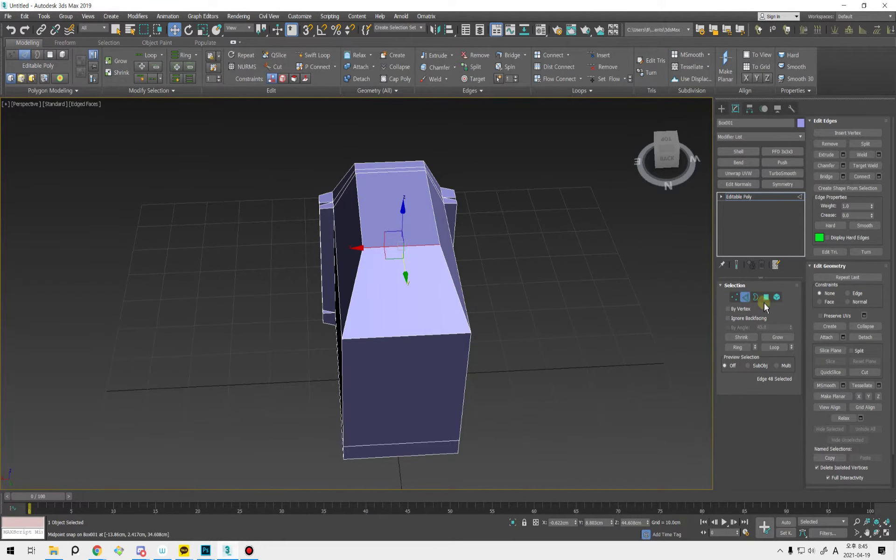
{"action": "key", "text": "alt+r"}
{"action": "key", "text": "ctrl+shift+e"}
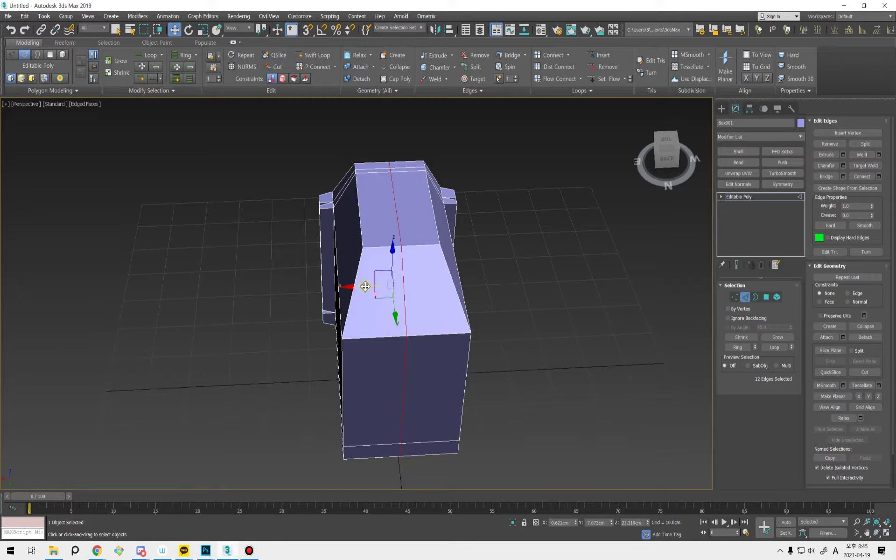
{"action": "left_click_drag", "start_coordinate": [365, 287], "coordinate": [337, 290]}
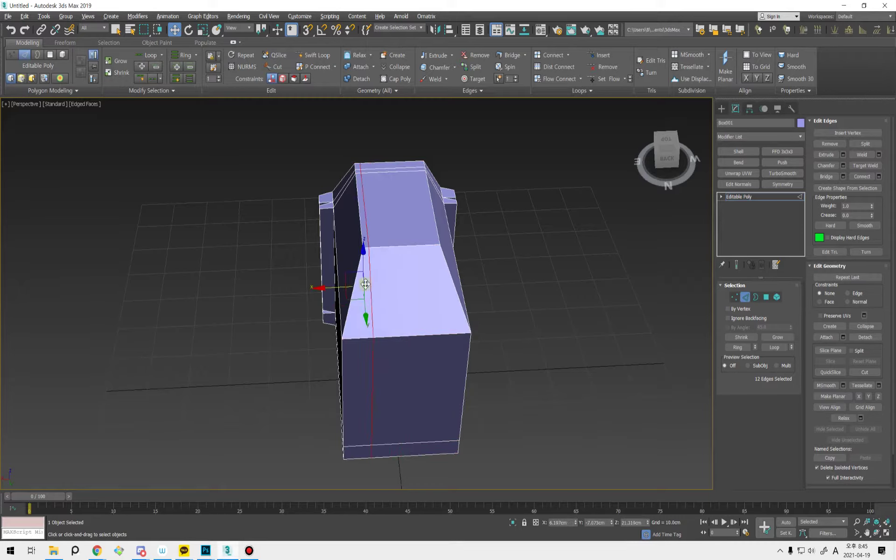
- Select the ring of crosswise edges between the new lengthwise loop and the far long side
{"action": "left_click", "coordinate": [399, 247]}
{"action": "key", "text": "alt+r"}
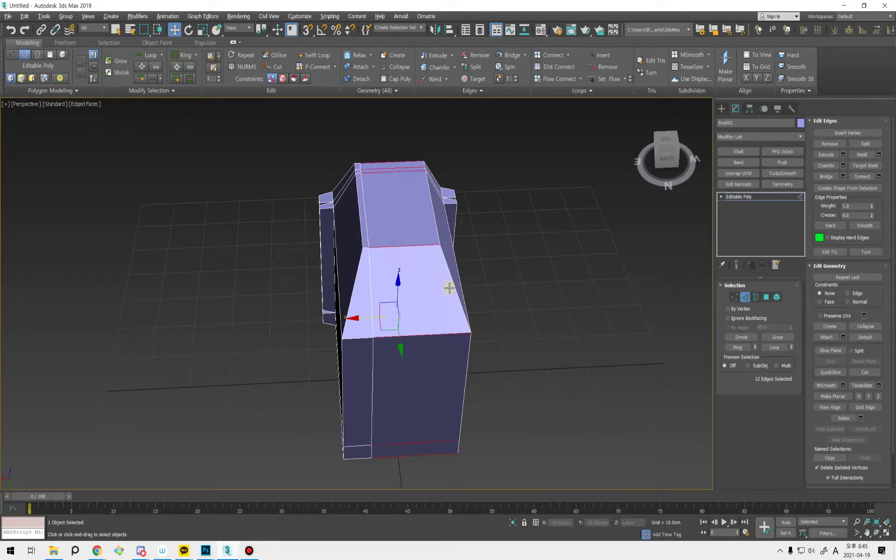
- Try to connect the body's back and top ring edges with a lengthwise loop, shifted toward the side edge
{"action": "key", "text": "ctrl+shift+e"}
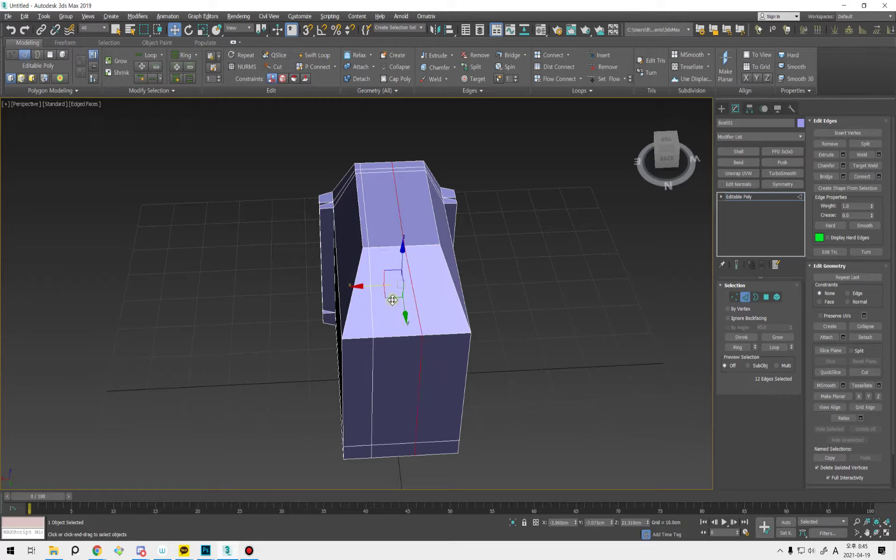
{"action": "left_click_drag", "start_coordinate": [382, 285], "coordinate": [411, 282]}
{"action": "left_click", "coordinate": [459, 334]}
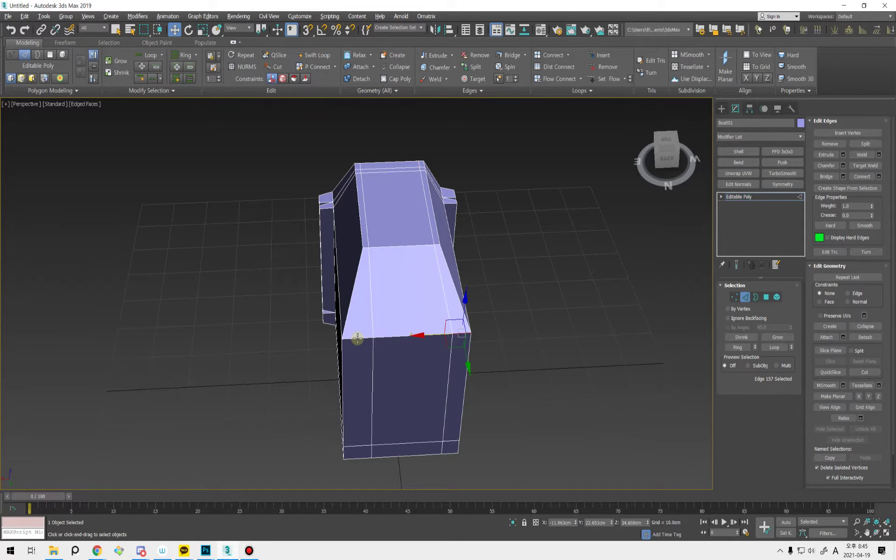
{"action": "left_click", "coordinate": [357, 338], "text": "shift"}
- Try to add a horizontal edge loop around the body and raise it to just below the back face's upper edge
{"action": "middle_click_drag", "start_coordinate": [484, 352], "coordinate": [486, 308], "text": "alt"}
{"action": "left_click", "coordinate": [478, 293]}
{"action": "key", "text": "ctrl+z"}
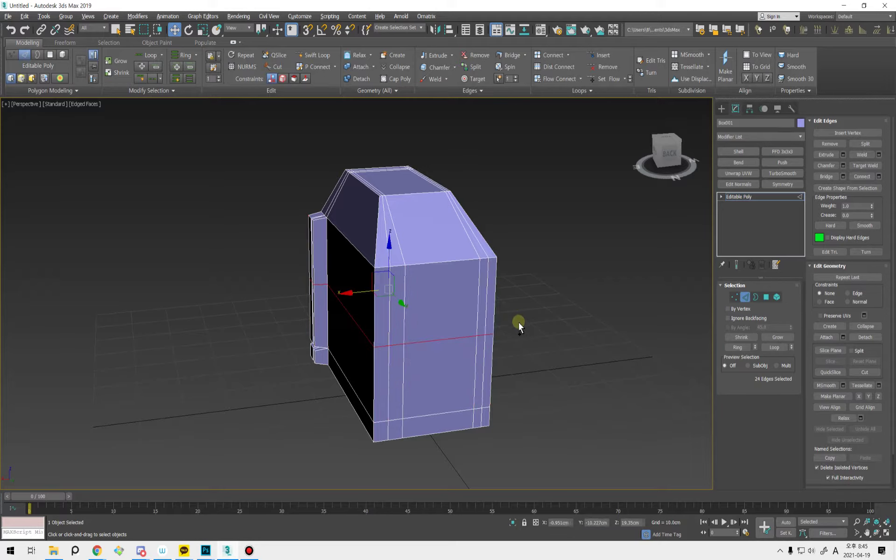
{"action": "left_click_drag", "start_coordinate": [390, 226], "coordinate": [390, 201]}
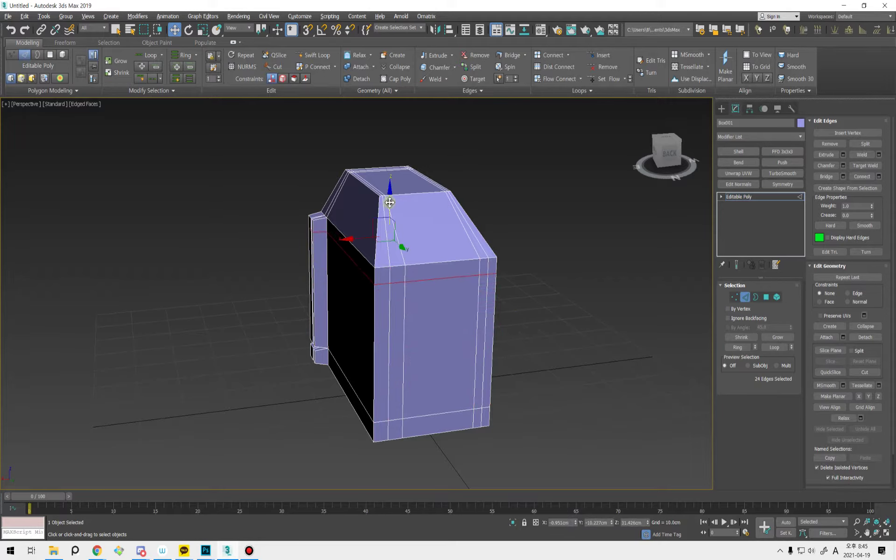
{"action": "middle_click_drag", "start_coordinate": [549, 277], "coordinate": [545, 294], "text": "alt"}
- Try to select the framed back polygon and extend the selection to the polygon loops over the body's back and top
{"action": "key", "text": "q"}
{"action": "key", "text": "4"}
{"action": "left_click", "coordinate": [425, 323]}
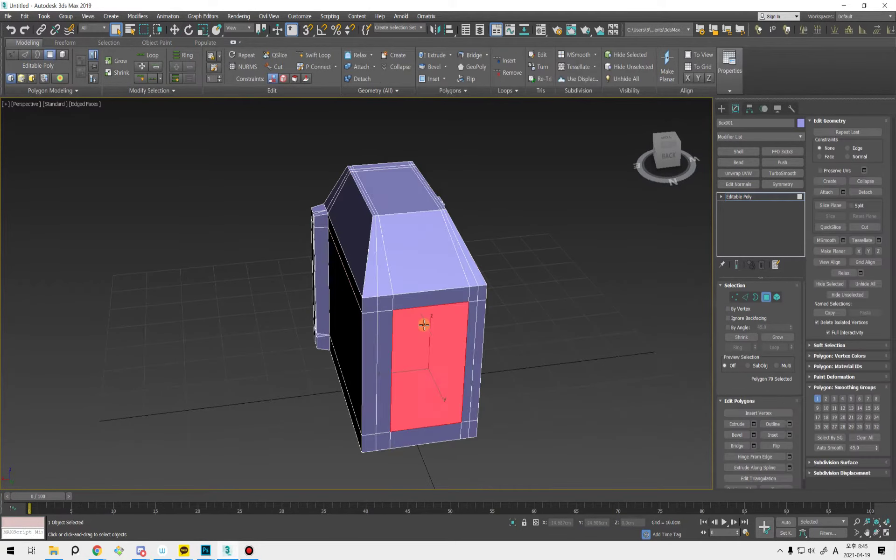
{"action": "middle_click_drag", "start_coordinate": [506, 366], "coordinate": [447, 401], "text": "alt"}
{"action": "left_click", "coordinate": [447, 400], "text": "shift"}
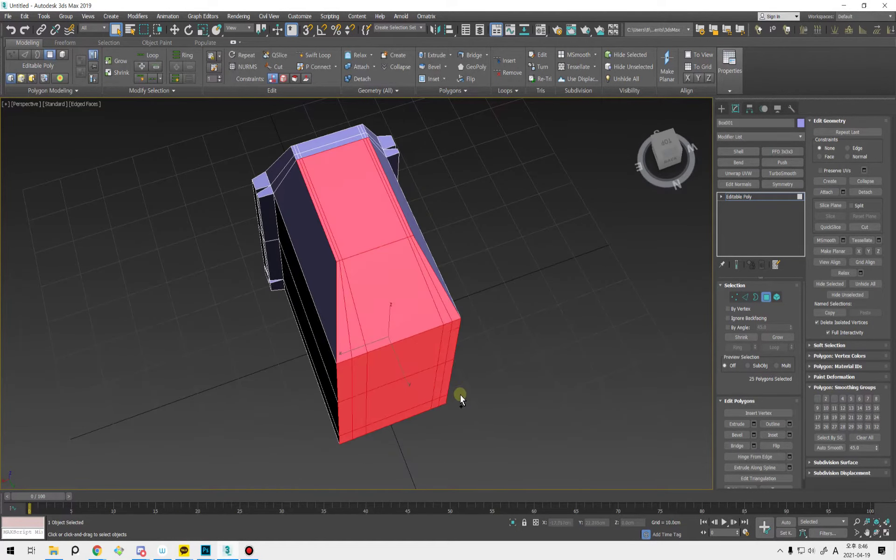
- Undo the edge loops added across the body's back and top
{"action": "key", "text": "ctrl+z"}
{"action": "key", "text": "ctrl+z"}
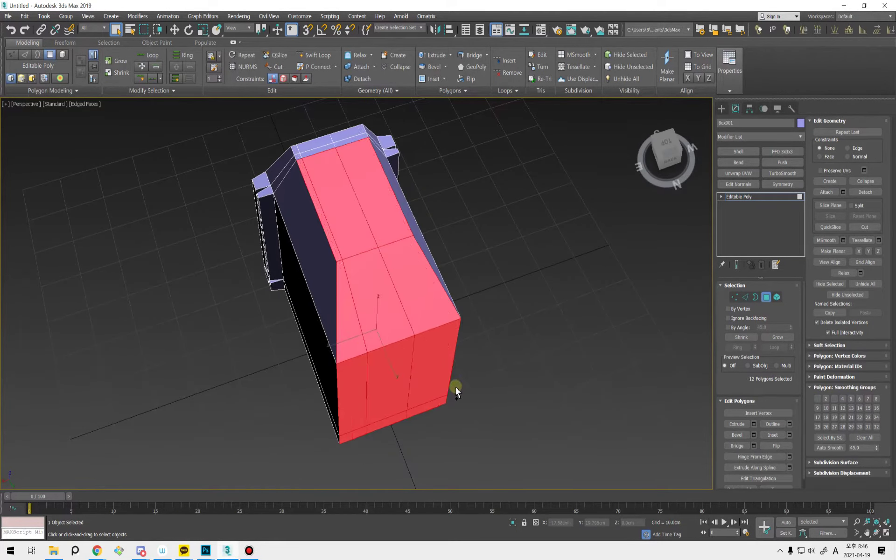
{"action": "key", "text": "ctrl+y"}
{"action": "middle_click_drag", "start_coordinate": [455, 395], "coordinate": [474, 371], "text": "alt"}
{"action": "key", "text": "2"}
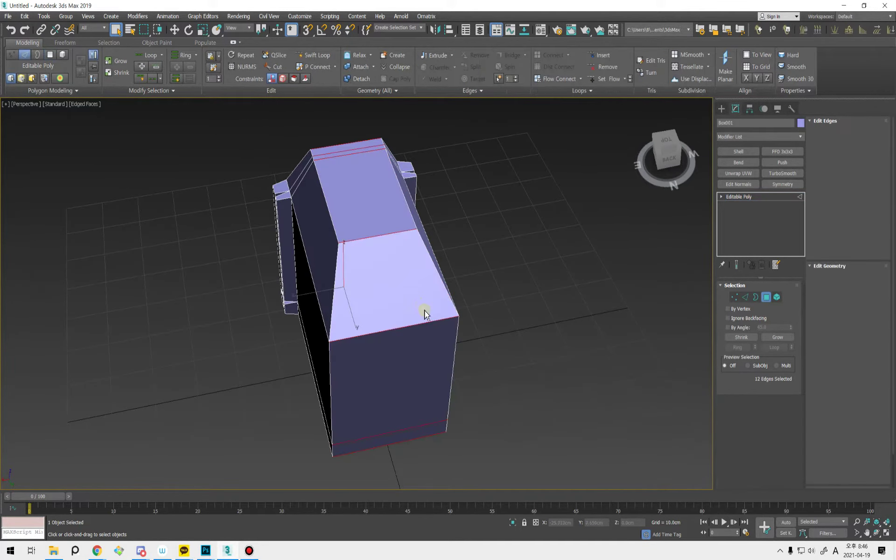
- Inset the top, slanted back, rear and lower strip polygons individually using the By Polygon option
{"action": "key", "text": "4"}
{"action": "left_click", "coordinate": [371, 215]}
{"action": "left_click", "coordinate": [381, 251], "text": "ctrl"}
{"action": "left_click", "coordinate": [402, 350], "text": "ctrl"}
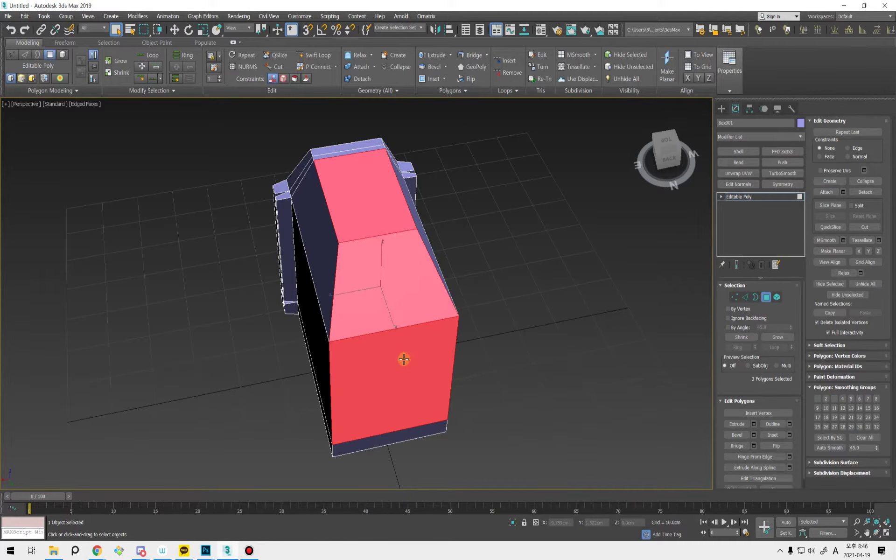
{"action": "middle_click_drag", "start_coordinate": [435, 402], "coordinate": [486, 327], "text": "alt"}
{"action": "left_click", "coordinate": [426, 427], "text": "ctrl"}
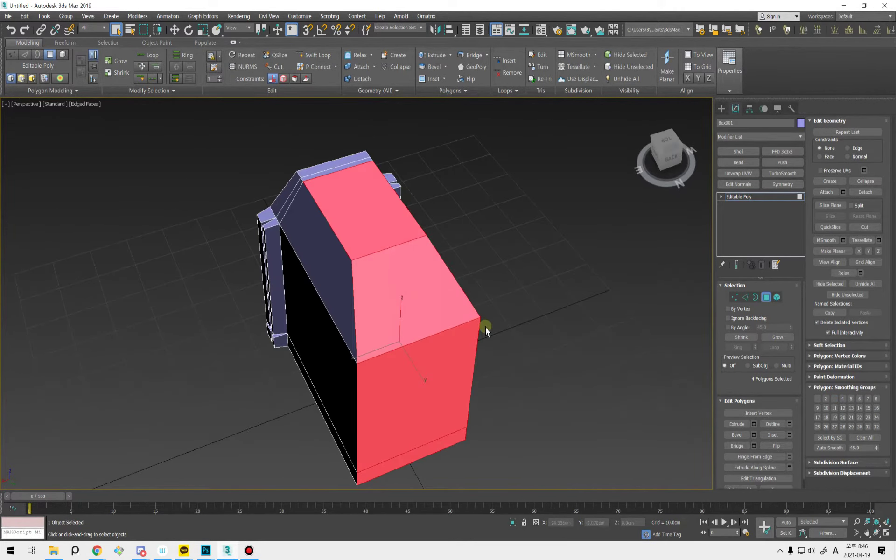
{"action": "left_click", "coordinate": [790, 436]}
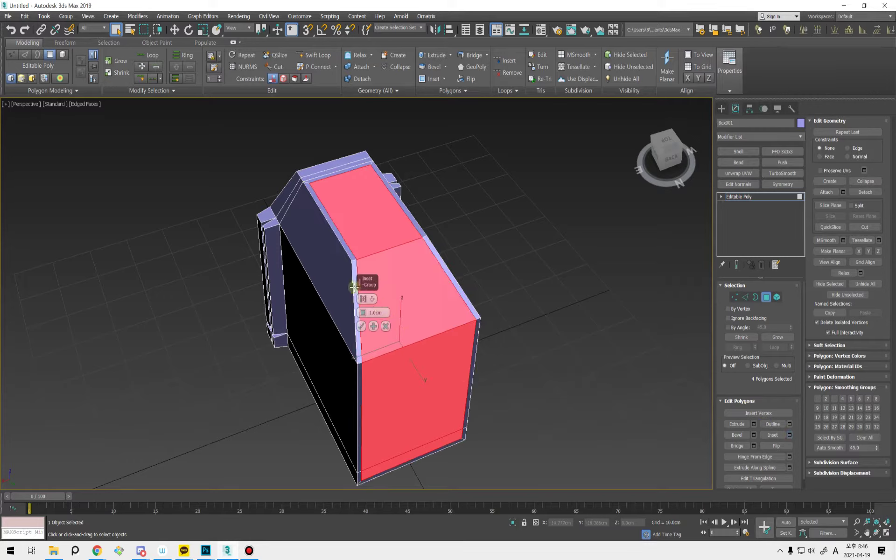
{"action": "left_click", "coordinate": [364, 300]}
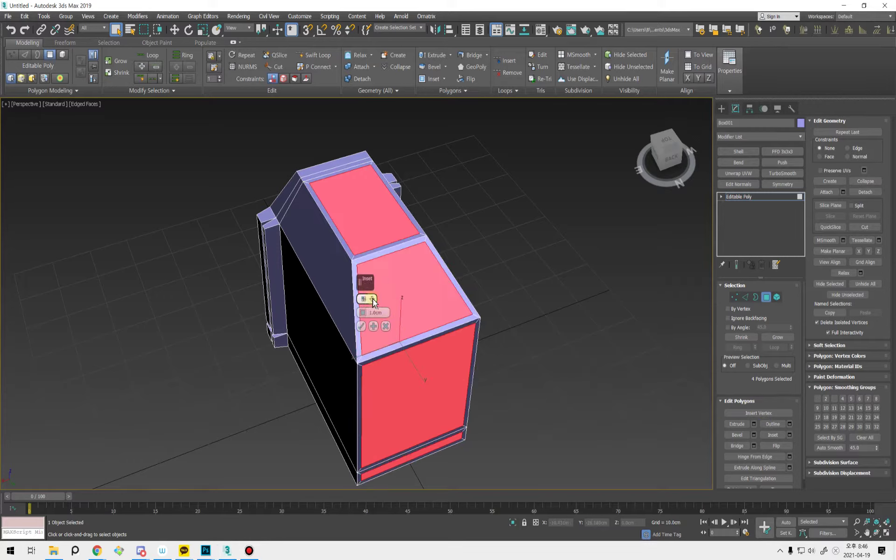
{"action": "left_click", "coordinate": [373, 302]}
{"action": "left_click", "coordinate": [389, 306]}
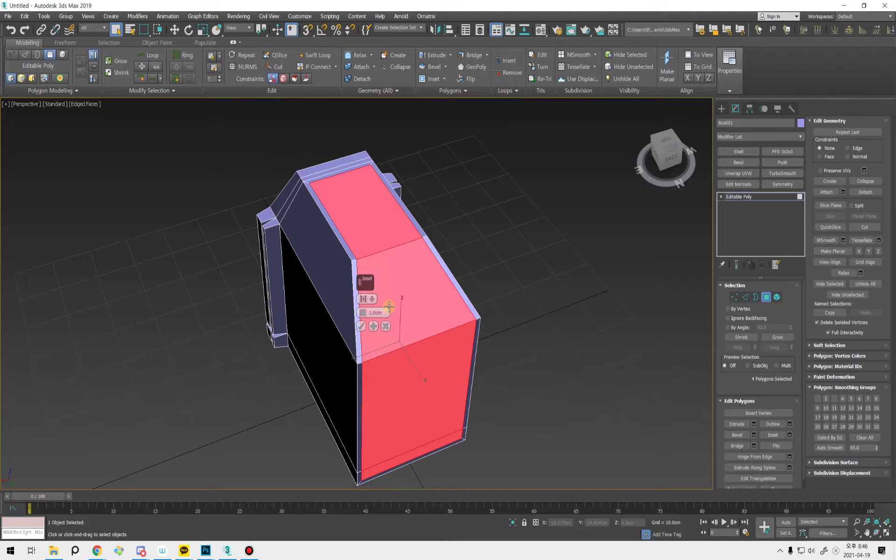
{"action": "left_click", "coordinate": [364, 299]}
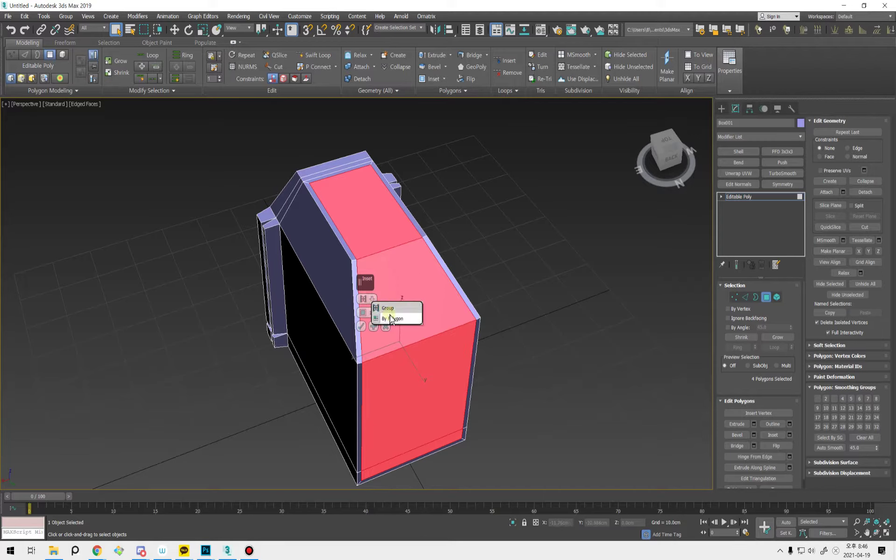
{"action": "left_click", "coordinate": [390, 312]}
{"action": "left_click_drag", "start_coordinate": [363, 312], "coordinate": [370, 310]}
{"action": "middle_click_drag", "start_coordinate": [395, 323], "coordinate": [469, 302], "text": "alt"}
{"action": "left_click", "coordinate": [360, 326]}
- Bevel the inset top polygon with a height of 3.317 cm and an outline of -0.511 cm
{"action": "left_click", "coordinate": [493, 325]}
{"action": "left_click", "coordinate": [453, 286]}
{"action": "middle_click_drag", "start_coordinate": [553, 355], "coordinate": [460, 293]}
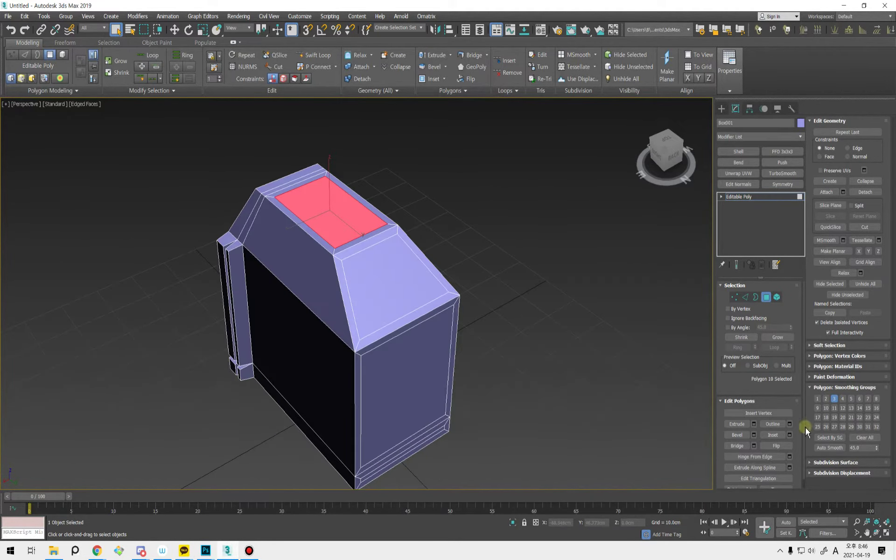
{"action": "left_click", "coordinate": [754, 435]}
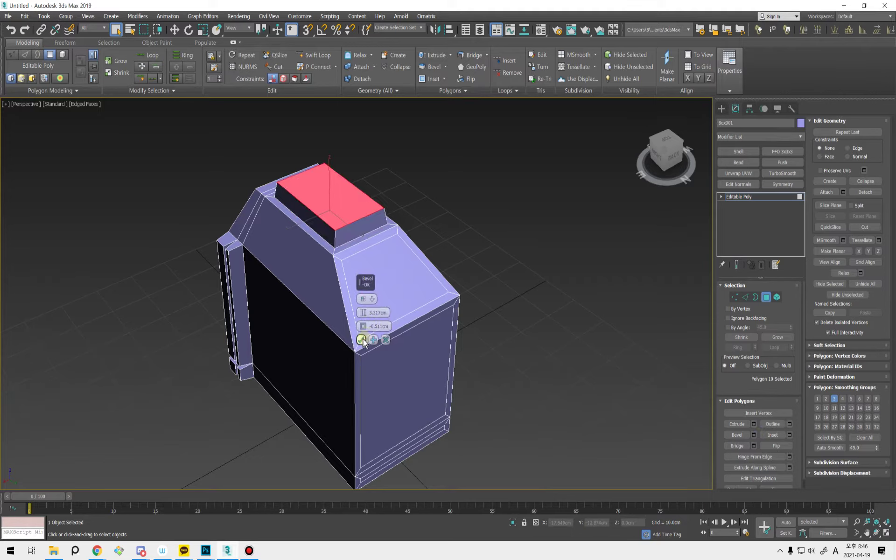
{"action": "left_click", "coordinate": [366, 340]}
- Bevel the inset slanted back polygon and the large rear polygon outward with the same bevel settings
{"action": "left_click", "coordinate": [365, 299]}
{"action": "middle_click_drag", "start_coordinate": [366, 300], "coordinate": [551, 326], "text": "alt"}
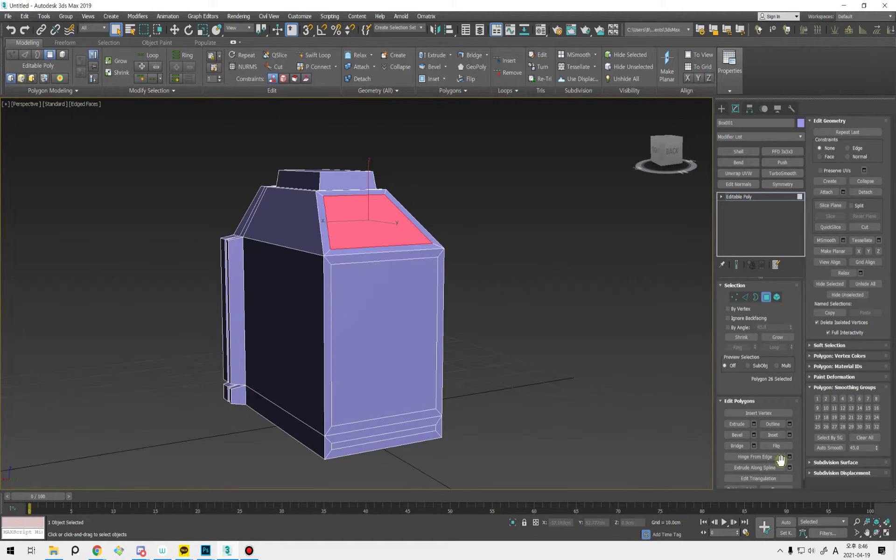
{"action": "left_click", "coordinate": [754, 435]}
{"action": "left_click", "coordinate": [364, 339]}
{"action": "left_click", "coordinate": [369, 341]}
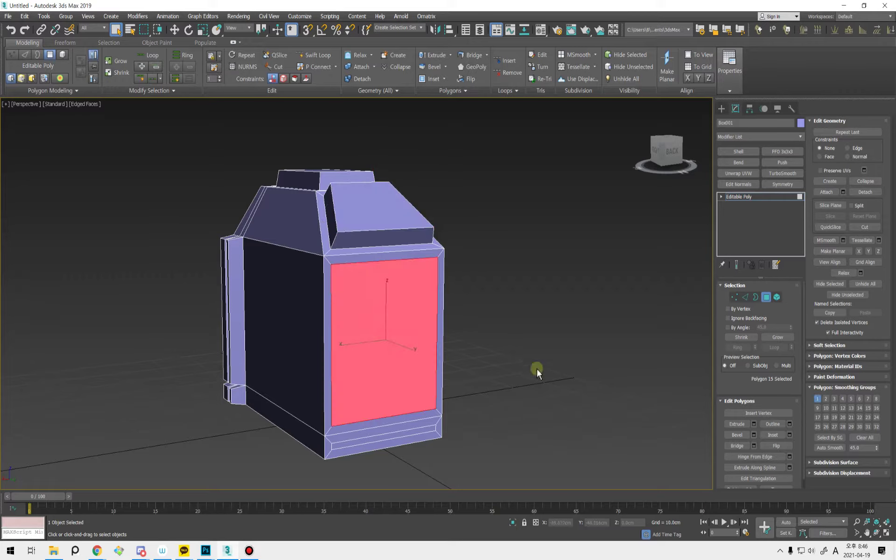
{"action": "left_click", "coordinate": [754, 435]}
{"action": "left_click", "coordinate": [366, 341]}
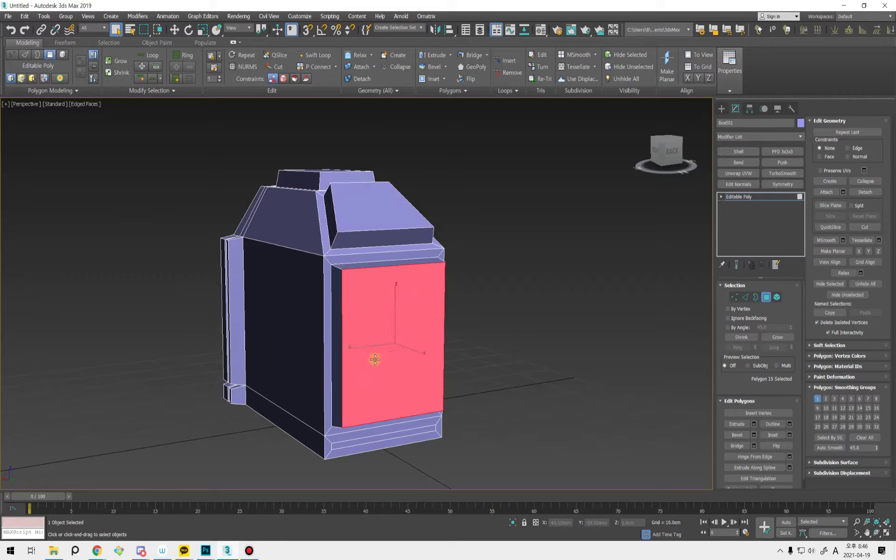
- Extrude the narrow inset strip at the base of the rear face by about 1.524 cm
{"action": "middle_click_drag", "start_coordinate": [372, 360], "coordinate": [398, 415], "text": "alt"}
{"action": "scroll", "coordinate": [397, 415], "scroll_direction": "up", "scroll_amount": 6}
{"action": "left_click", "coordinate": [357, 419]}
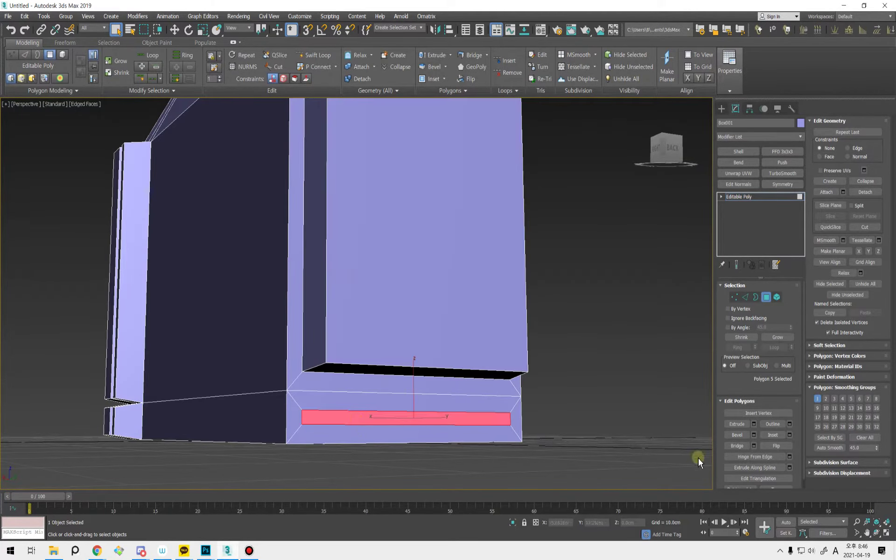
{"action": "left_click", "coordinate": [754, 424]}
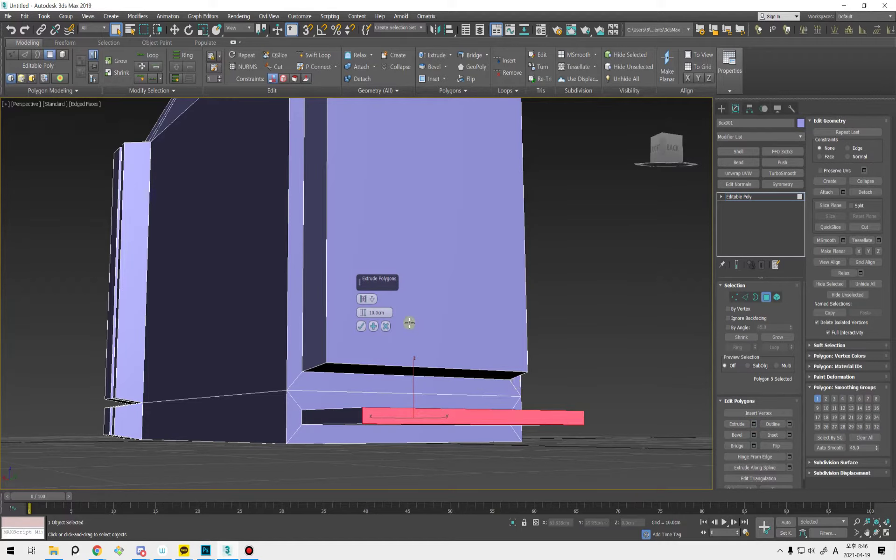
{"action": "left_click_drag", "start_coordinate": [367, 317], "coordinate": [369, 354]}
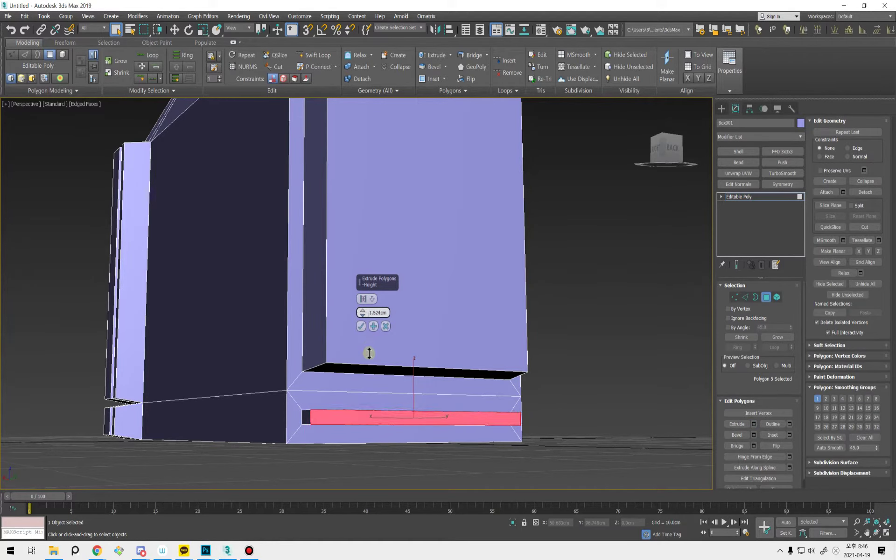
{"action": "left_click", "coordinate": [360, 326]}
- Scale down the extruded strip's outer face in width and height to taper it
{"action": "middle_click_drag", "start_coordinate": [395, 379], "coordinate": [401, 388], "text": "alt"}
{"action": "key", "text": "e"}
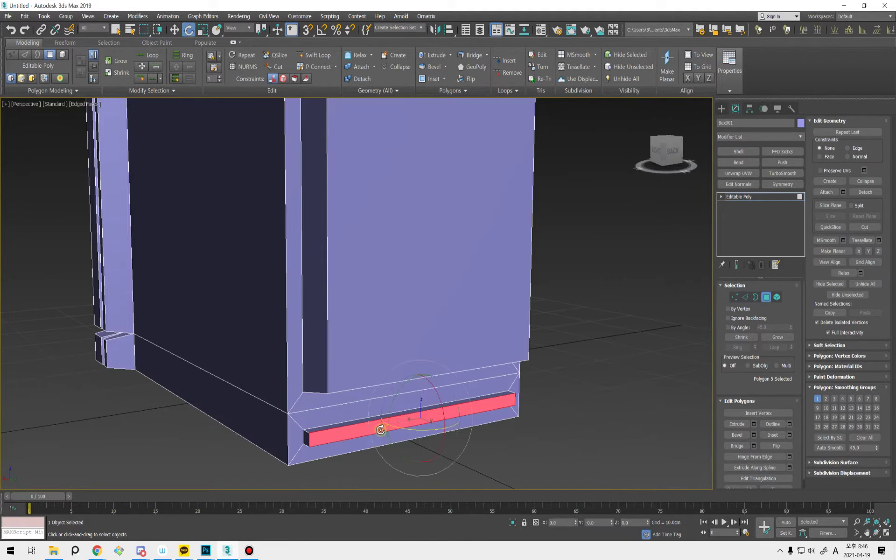
{"action": "key", "text": "r"}
{"action": "left_click_drag", "start_coordinate": [385, 426], "coordinate": [387, 426]}
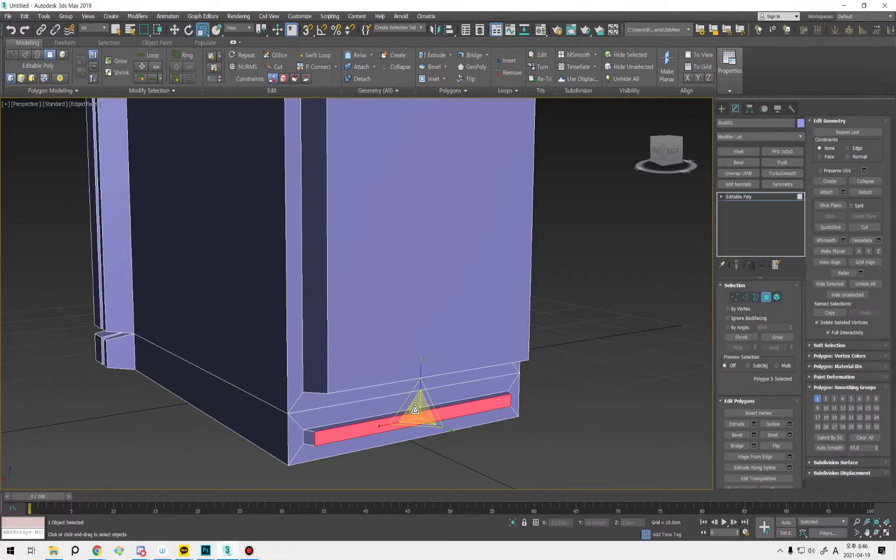
{"action": "left_click_drag", "start_coordinate": [421, 372], "coordinate": [421, 388]}
{"action": "key", "text": "q"}
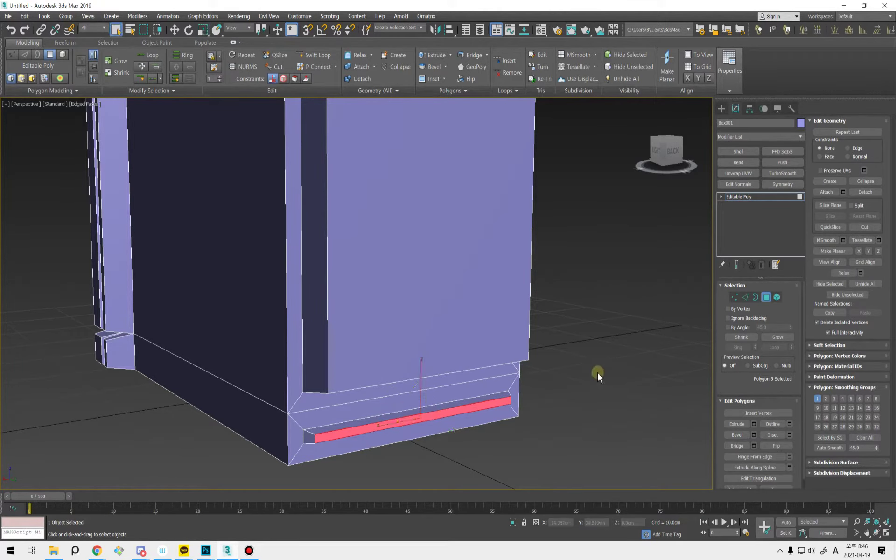
{"action": "left_click", "coordinate": [598, 373]}
- Scale down the large rear panel's outer face in height and width to slope its sides
{"action": "middle_click_drag", "start_coordinate": [523, 320], "coordinate": [512, 350]}
{"action": "left_click", "coordinate": [461, 305]}
{"action": "scroll", "coordinate": [455, 324], "scroll_direction": "down", "scroll_amount": 5}
{"action": "key", "text": "r"}
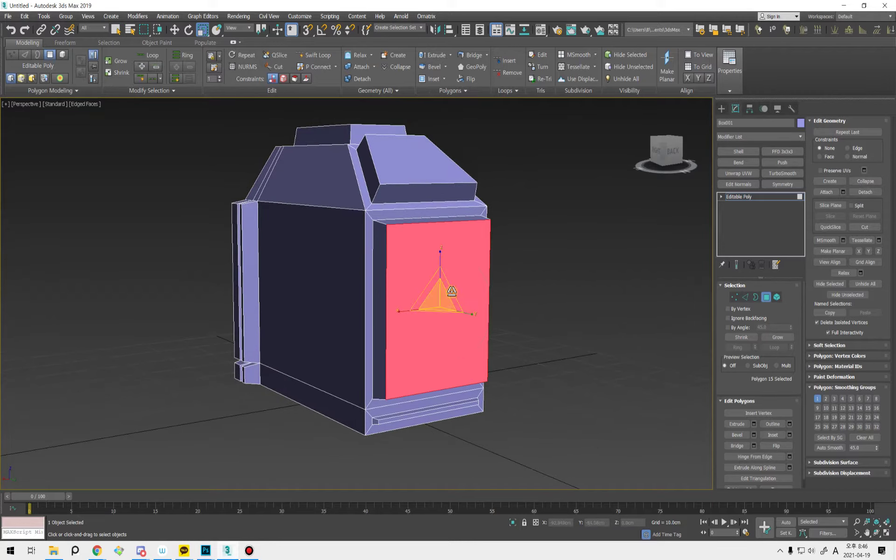
{"action": "left_click_drag", "start_coordinate": [441, 271], "coordinate": [441, 268]}
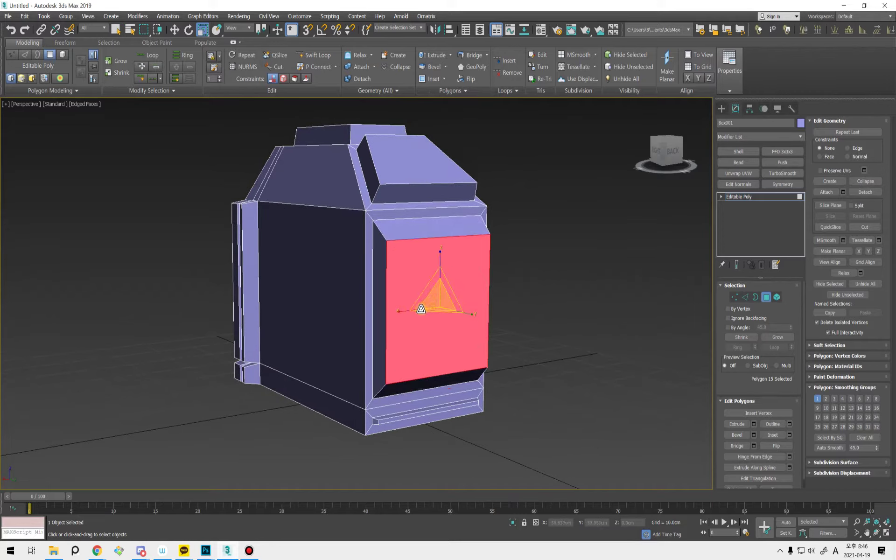
{"action": "left_click_drag", "start_coordinate": [407, 311], "coordinate": [504, 306]}
- Clone the front side's slanted, main and base polygons as an element about 20 cm in front of the body
{"action": "middle_click_drag", "start_coordinate": [474, 342], "coordinate": [551, 369], "text": "alt"}
{"action": "middle_click_drag", "start_coordinate": [631, 402], "coordinate": [311, 318], "text": "alt"}
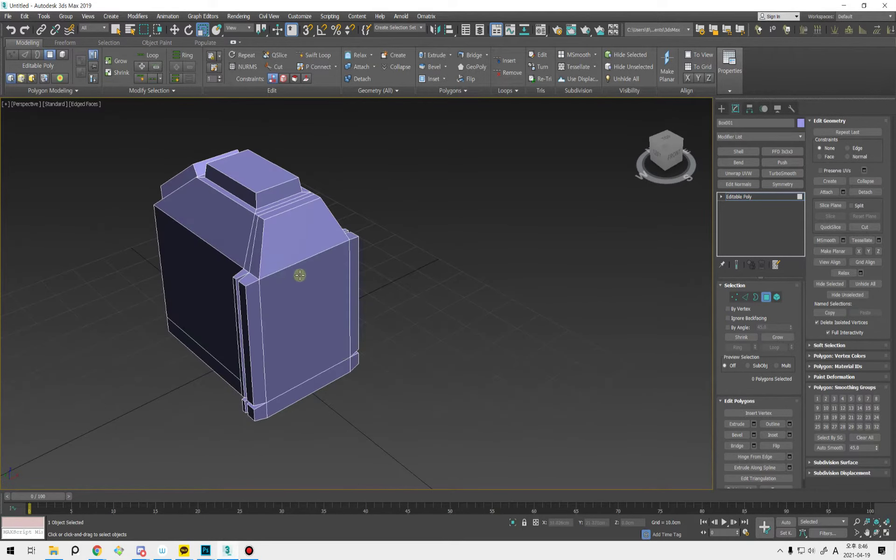
{"action": "left_click", "coordinate": [296, 258]}
{"action": "left_click", "coordinate": [294, 286], "text": "ctrl"}
{"action": "key", "text": "q"}
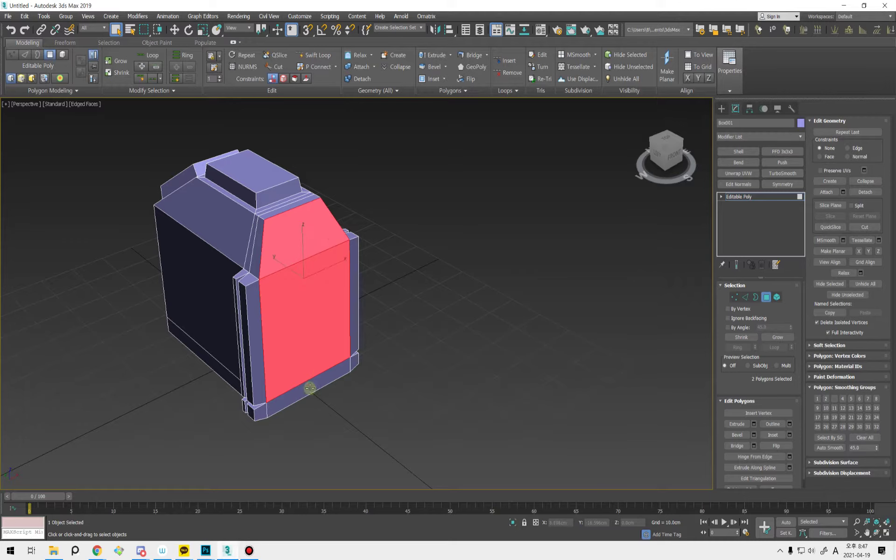
{"action": "left_click", "coordinate": [308, 392], "text": "ctrl"}
{"action": "middle_click_drag", "start_coordinate": [330, 370], "coordinate": [326, 334], "text": "alt"}
{"action": "key", "text": "w"}
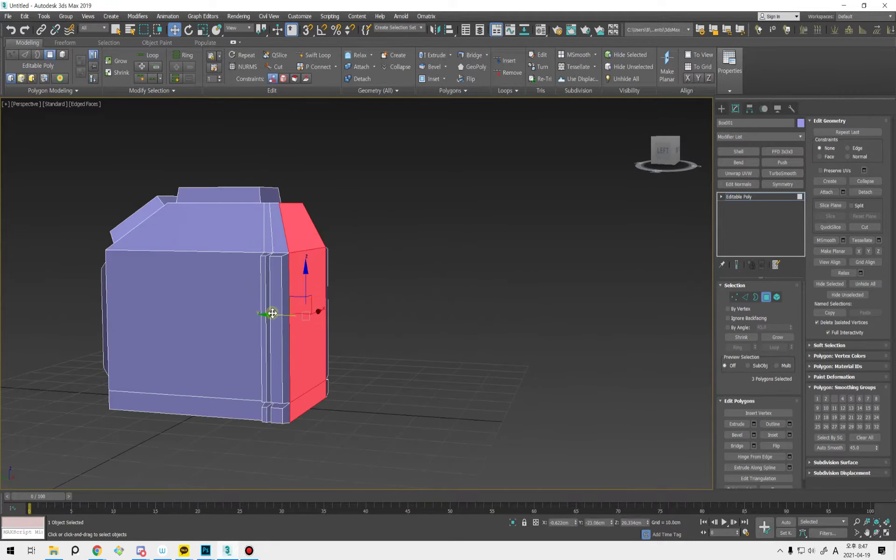
{"action": "left_click_drag", "start_coordinate": [273, 314], "coordinate": [351, 323], "text": "shift"}
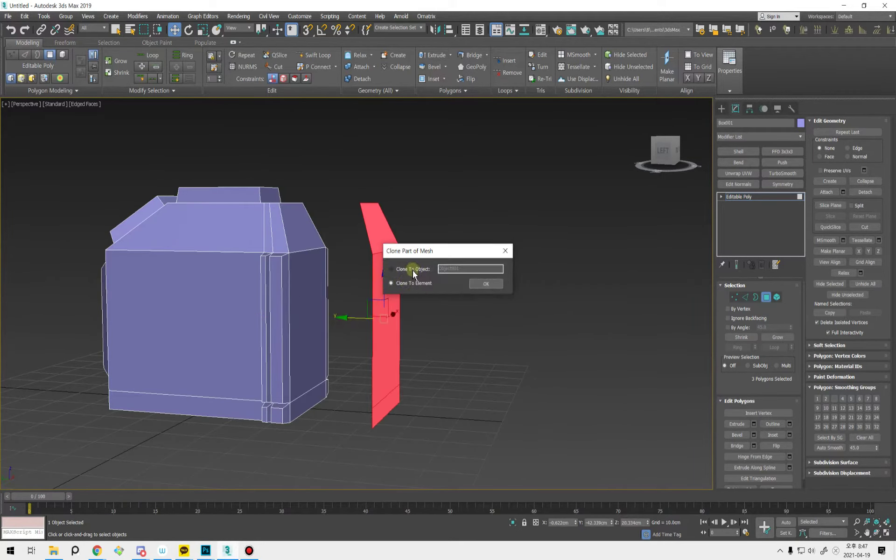
{"action": "left_click", "coordinate": [487, 284]}
- Extrude the cloned panel's open border away from the body to give the panel depth
{"action": "mouse_move", "coordinate": [456, 331]}
{"action": "middle_mouse_down", "text": "alt"}
{"action": "mouse_move", "coordinate": [530, 377]}
{"action": "mouse_move", "coordinate": [440, 316]}
{"action": "mouse_move", "coordinate": [451, 334]}
{"action": "mouse_move", "coordinate": [456, 320]}
{"action": "mouse_move", "coordinate": [391, 312]}
{"action": "mouse_move", "coordinate": [438, 310]}
{"action": "mouse_move", "coordinate": [402, 344]}
{"action": "mouse_move", "coordinate": [438, 332]}
{"action": "mouse_move", "coordinate": [460, 360]}
{"action": "mouse_move", "coordinate": [394, 341]}
{"action": "mouse_move", "coordinate": [366, 357]}
{"action": "mouse_move", "coordinate": [341, 346]}
{"action": "mouse_move", "coordinate": [414, 234]}
{"action": "mouse_move", "coordinate": [410, 252]}
{"action": "mouse_move", "coordinate": [490, 266]}
{"action": "mouse_move", "coordinate": [523, 301]}
{"action": "mouse_move", "coordinate": [412, 291]}
{"action": "mouse_move", "coordinate": [430, 246]}
{"action": "mouse_move", "coordinate": [430, 278]}
{"action": "mouse_move", "coordinate": [441, 277]}
{"action": "middle_mouse_up", "text": "alt"}
{"action": "key", "text": "3"}
{"action": "left_click", "coordinate": [429, 293]}
{"action": "mouse_move", "coordinate": [275, 271]}
{"action": "middle_mouse_down", "text": "alt"}
{"action": "mouse_move", "coordinate": [440, 250]}
{"action": "mouse_move", "coordinate": [444, 221]}
{"action": "mouse_move", "coordinate": [413, 209]}
{"action": "mouse_move", "coordinate": [386, 229]}
{"action": "mouse_move", "coordinate": [444, 296]}
{"action": "mouse_move", "coordinate": [369, 295]}
{"action": "mouse_move", "coordinate": [372, 322]}
{"action": "middle_mouse_up", "text": "alt"}
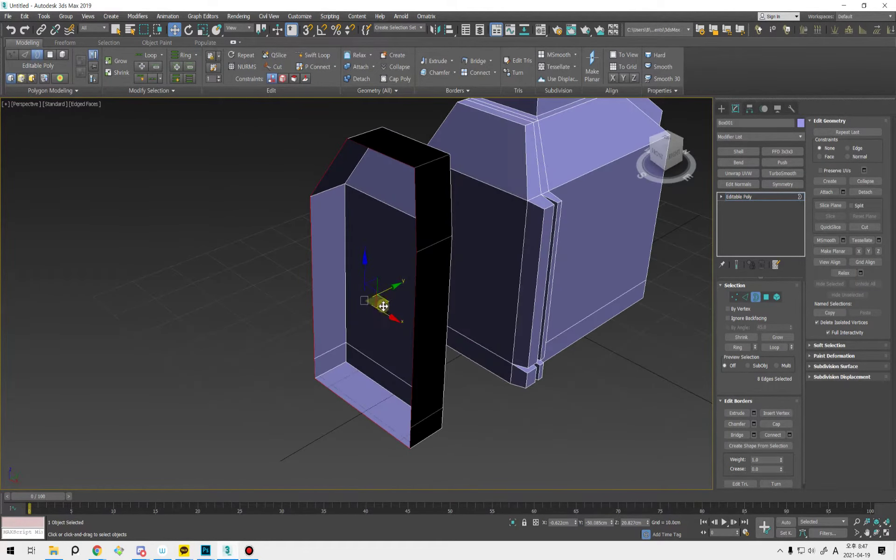
- Flip the normals of the cloned panel element so its outer sides face outward
{"action": "key", "text": "5"}
{"action": "key", "text": "q"}
{"action": "left_click", "coordinate": [390, 310]}
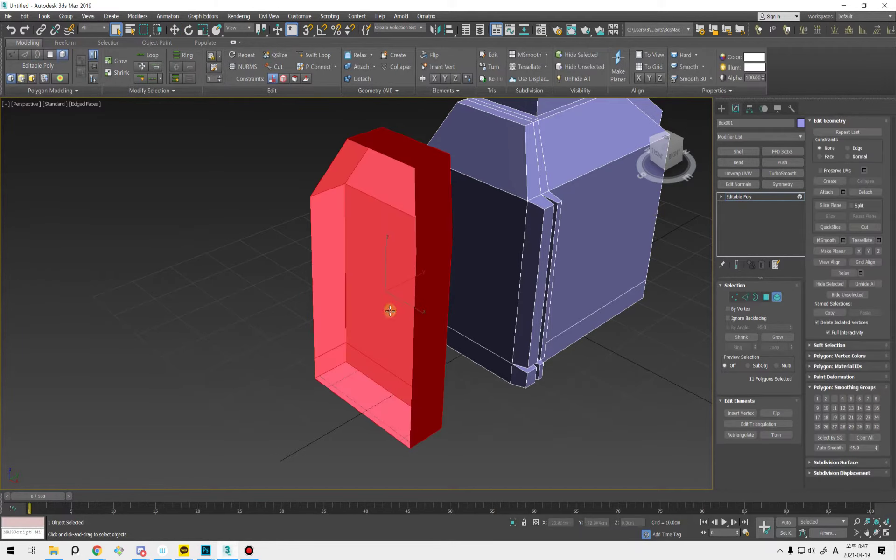
{"action": "left_click", "coordinate": [780, 415]}
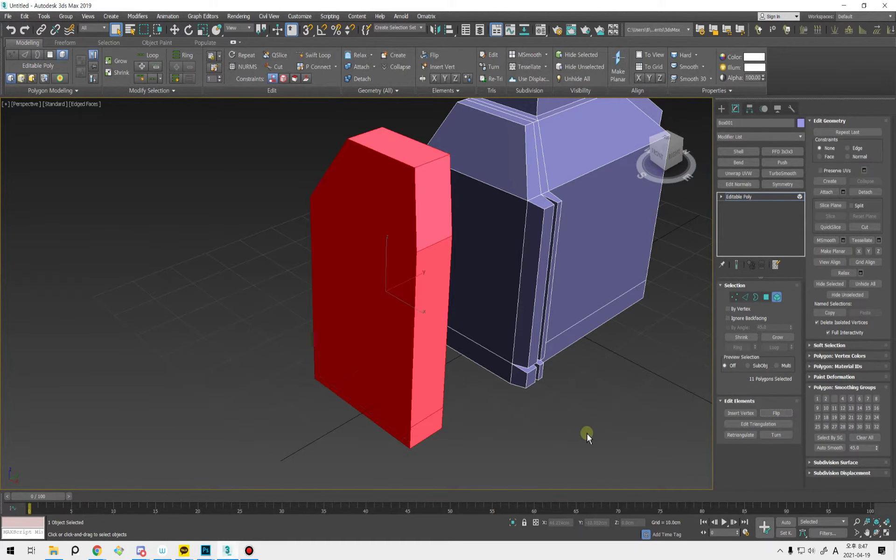
{"action": "mouse_move", "coordinate": [588, 434]}
{"action": "middle_mouse_down", "text": "alt"}
{"action": "mouse_move", "coordinate": [475, 414]}
{"action": "mouse_move", "coordinate": [459, 432]}
{"action": "mouse_move", "coordinate": [394, 438]}
{"action": "mouse_move", "coordinate": [312, 427]}
{"action": "middle_mouse_up", "text": "alt"}
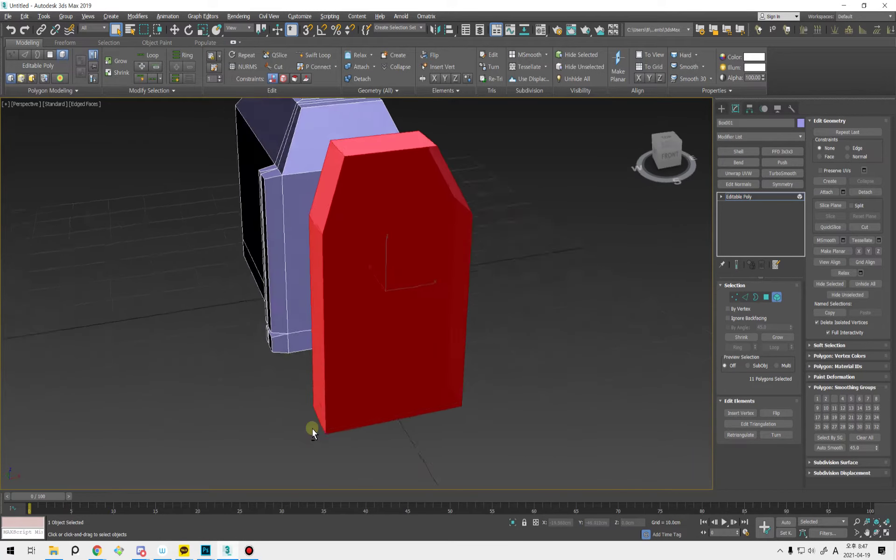
- Bridge the three opposite pairs of side edges around the cloned panel's open outer face to close it
{"action": "key", "text": "2"}
{"action": "left_click", "coordinate": [321, 218]}
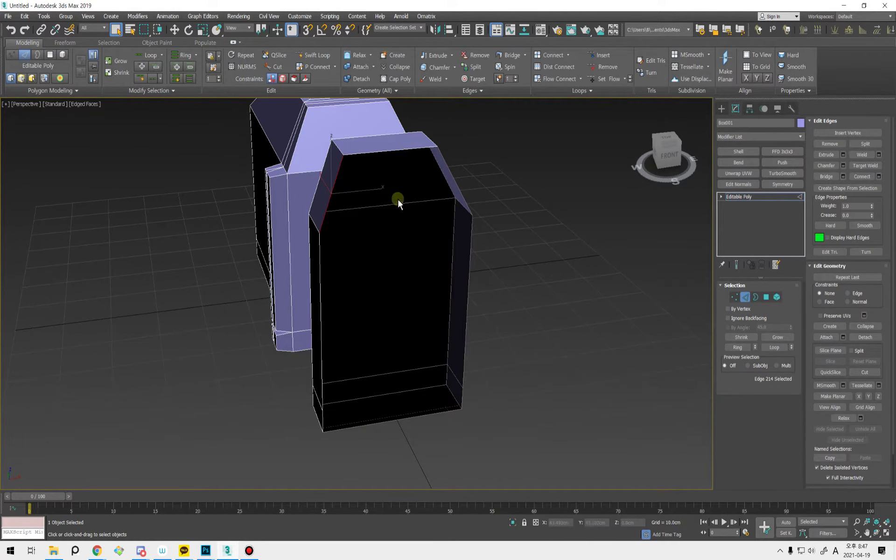
{"action": "left_click", "coordinate": [459, 187], "text": "ctrl"}
{"action": "left_click", "coordinate": [473, 241], "text": "ctrl"}
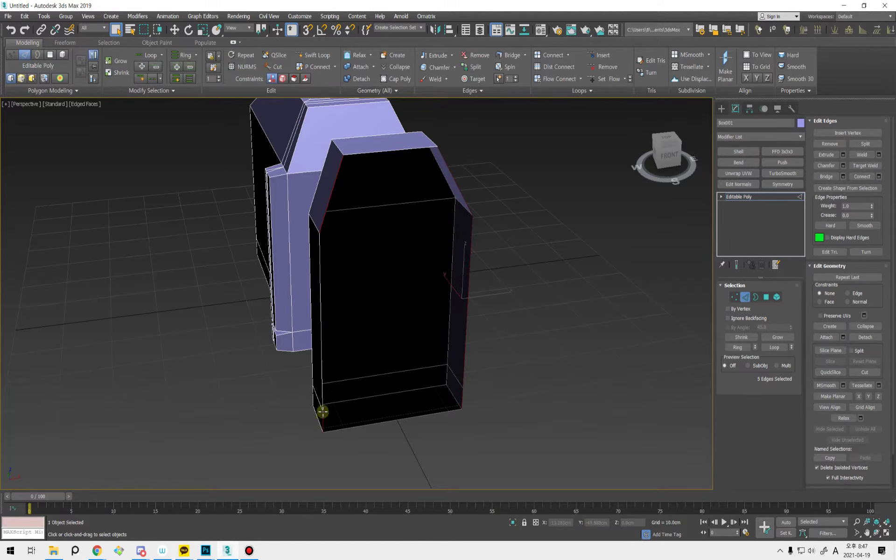
{"action": "middle_click_drag", "start_coordinate": [340, 377], "coordinate": [735, 253], "text": "alt"}
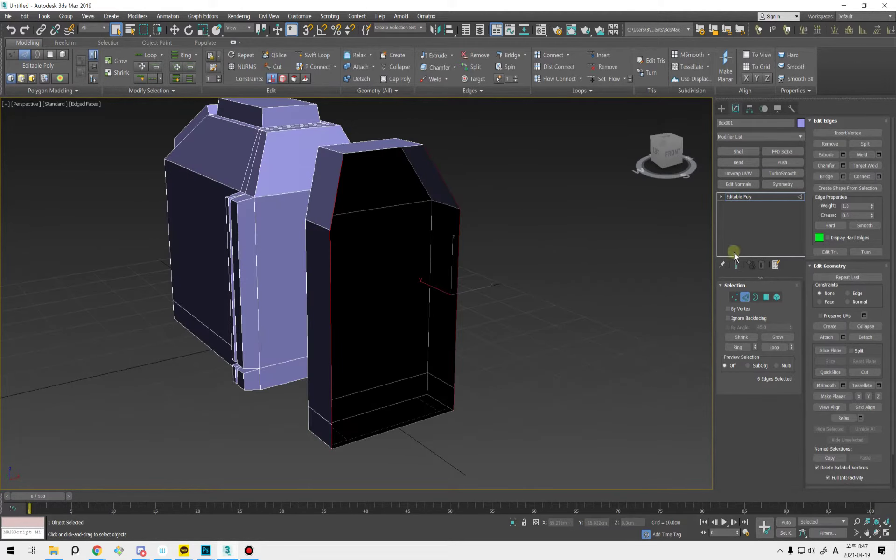
{"action": "left_click", "coordinate": [831, 182]}
{"action": "middle_click_drag", "start_coordinate": [552, 336], "coordinate": [450, 362], "text": "alt"}
{"action": "left_click", "coordinate": [511, 336]}
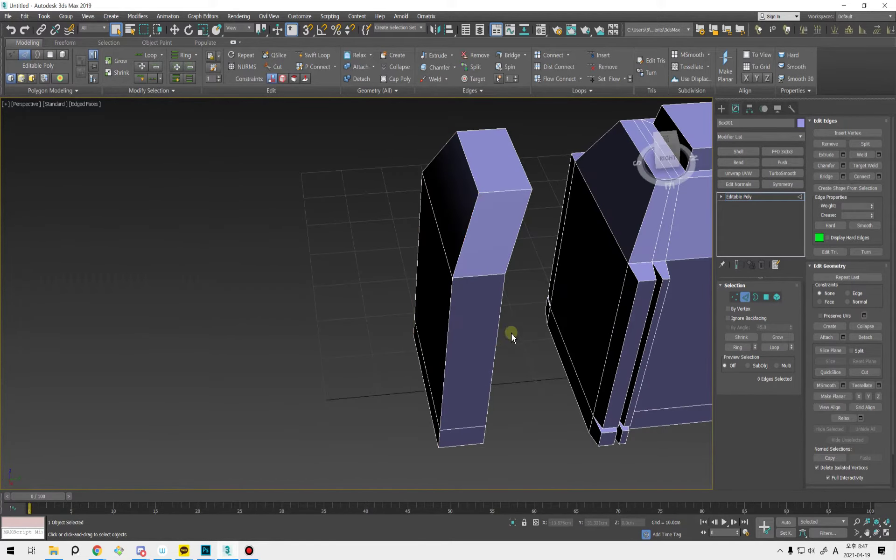
- Move the cloned panel element back toward the body, leaving a narrow gap in front of it
{"action": "middle_click_drag", "start_coordinate": [512, 336], "coordinate": [519, 372], "text": "alt"}
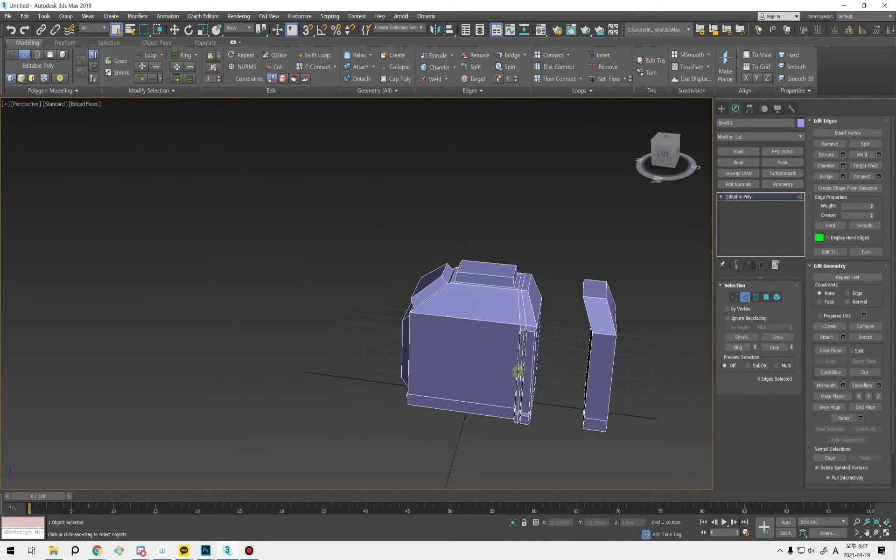
{"action": "key", "text": "5"}
{"action": "left_click", "coordinate": [600, 355]}
{"action": "key", "text": "w"}
{"action": "left_click_drag", "start_coordinate": [570, 354], "coordinate": [518, 354]}
{"action": "left_click", "coordinate": [578, 360]}
{"action": "key", "text": "q"}
{"action": "middle_click_drag", "start_coordinate": [578, 360], "coordinate": [500, 284], "text": "alt"}
{"action": "scroll", "coordinate": [526, 295], "scroll_direction": "up", "scroll_amount": 3}
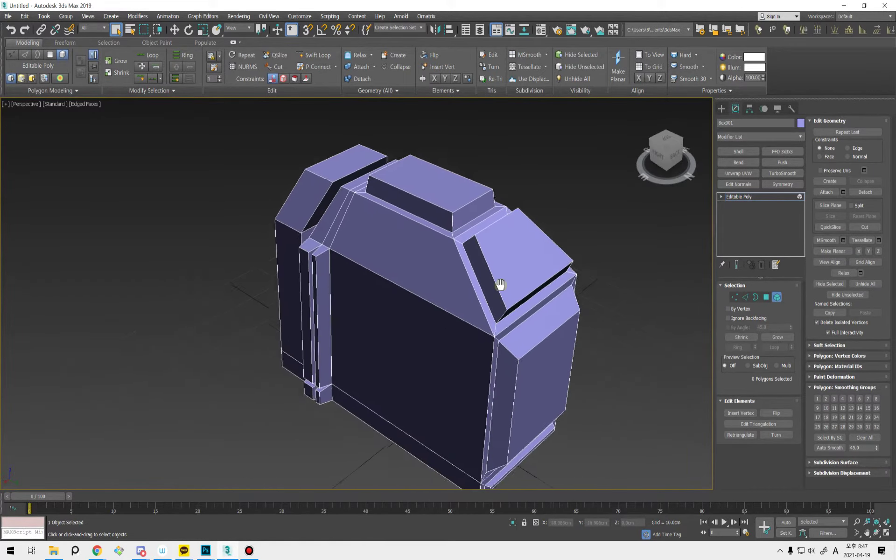
- Try moving the two upper vertices at the front end of the body's top block
{"action": "scroll", "coordinate": [422, 330], "scroll_direction": "down", "scroll_amount": 4}
{"action": "middle_click_drag", "start_coordinate": [422, 330], "coordinate": [529, 304], "text": "alt"}
{"action": "key", "text": "4"}
{"action": "key", "text": "1"}
{"action": "scroll", "coordinate": [551, 275], "scroll_direction": "up", "scroll_amount": 4}
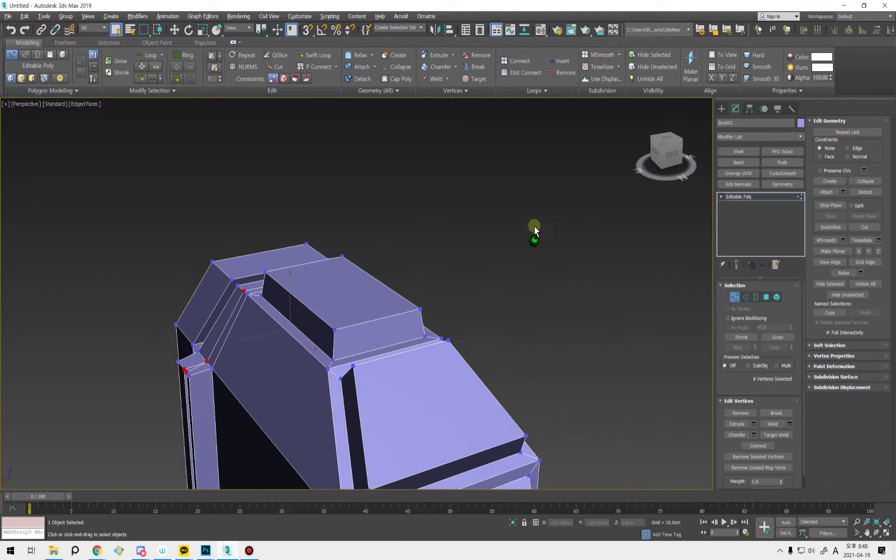
{"action": "middle_click_drag", "start_coordinate": [555, 267], "coordinate": [413, 390], "text": "alt"}
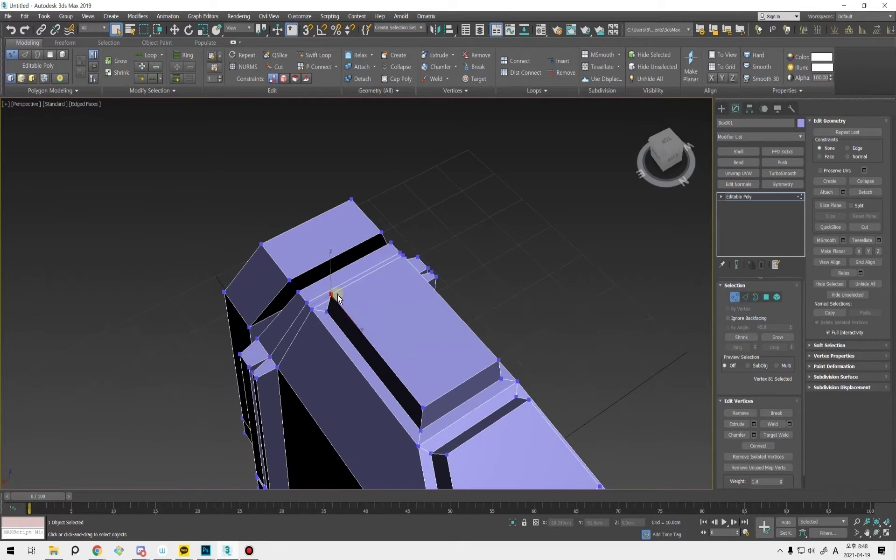
{"action": "middle_click_drag", "start_coordinate": [412, 318], "coordinate": [404, 296], "text": "alt"}
{"action": "key", "text": "w"}
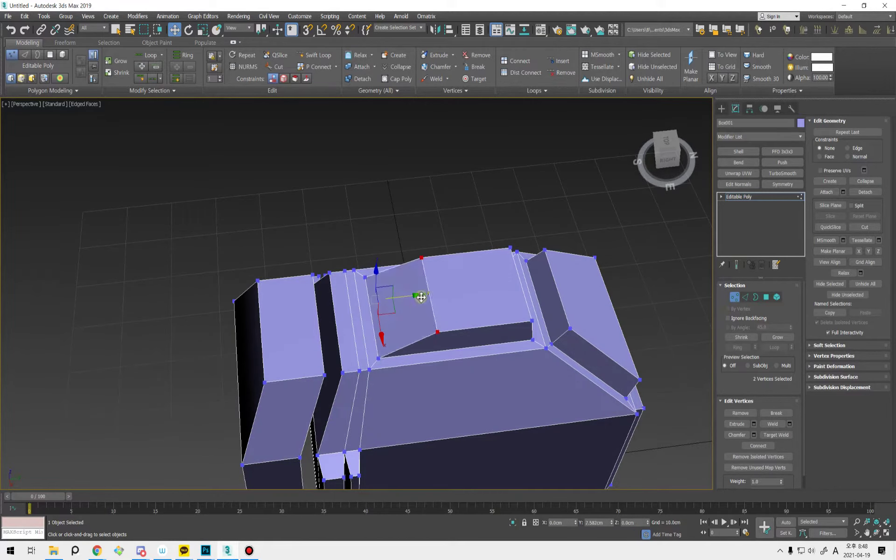
{"action": "middle_click_drag", "start_coordinate": [464, 298], "coordinate": [386, 273], "text": "alt"}
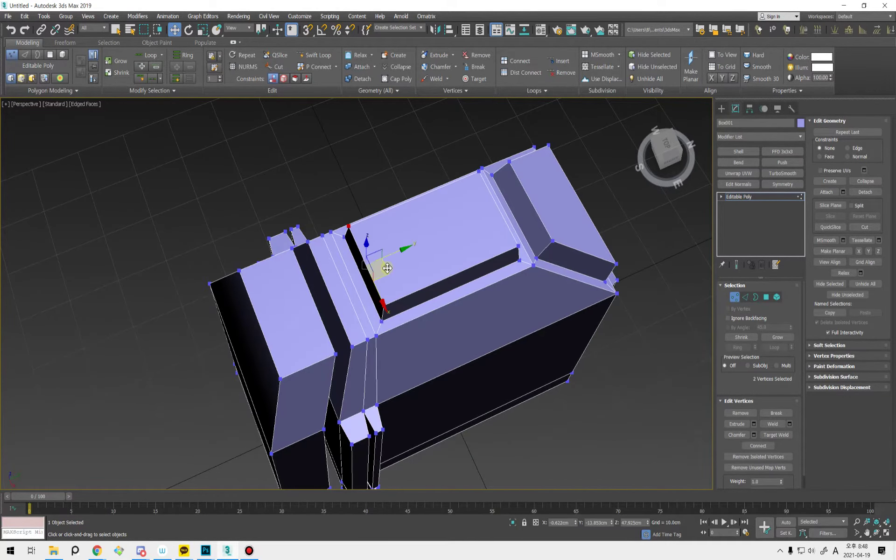
{"action": "left_click_drag", "start_coordinate": [387, 268], "coordinate": [452, 316]}
- Create a sphere in front of the body and set its segments to 16
{"action": "middle_click_drag", "start_coordinate": [452, 316], "coordinate": [362, 330], "text": "alt"}
{"action": "scroll", "coordinate": [425, 238], "scroll_direction": "down", "scroll_amount": 3}
{"action": "middle_click_drag", "start_coordinate": [362, 330], "coordinate": [331, 347], "text": "alt"}
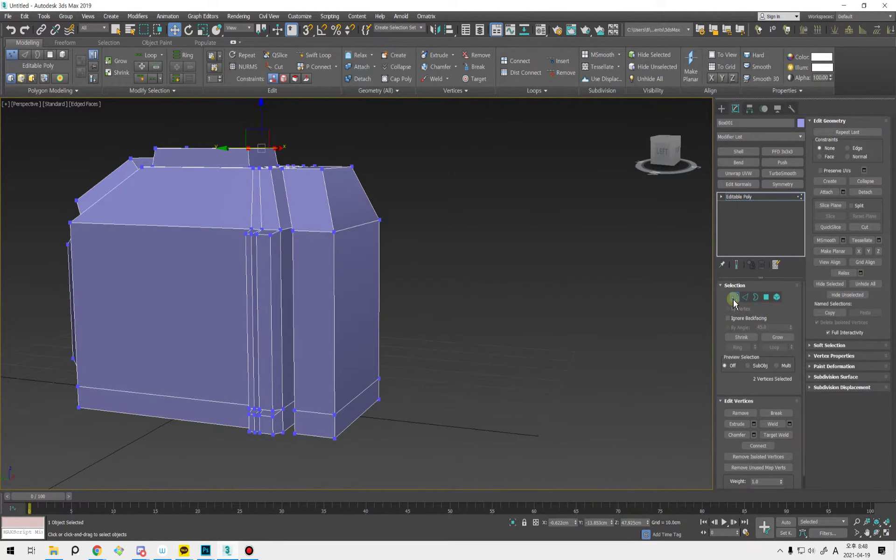
{"action": "left_click", "coordinate": [722, 108]}
{"action": "left_click", "coordinate": [741, 175]}
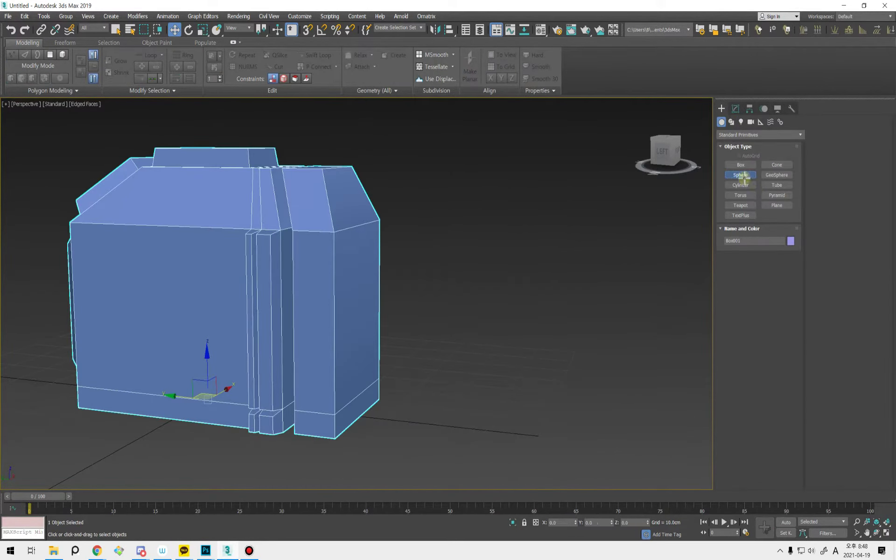
{"action": "left_click_drag", "start_coordinate": [509, 372], "coordinate": [535, 402]}
{"action": "middle_click_drag", "start_coordinate": [363, 362], "coordinate": [307, 275], "text": "alt"}
{"action": "middle_click_drag", "start_coordinate": [422, 331], "coordinate": [598, 359], "text": "alt"}
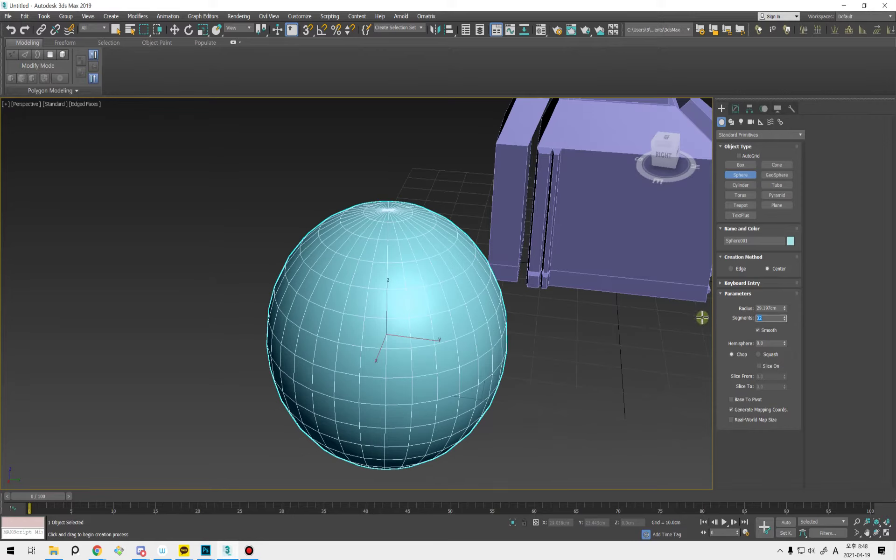
{"action": "type", "text": "16"}
{"action": "key", "text": "Return"}
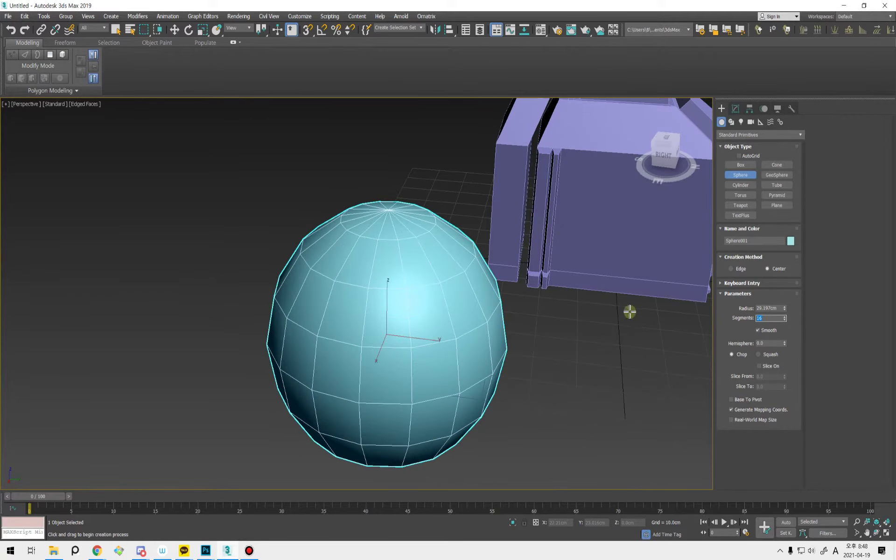
- Convert the sphere to an Editable Poly and switch to vertex editing
{"action": "middle_click_drag", "start_coordinate": [427, 363], "coordinate": [378, 294], "text": "alt"}
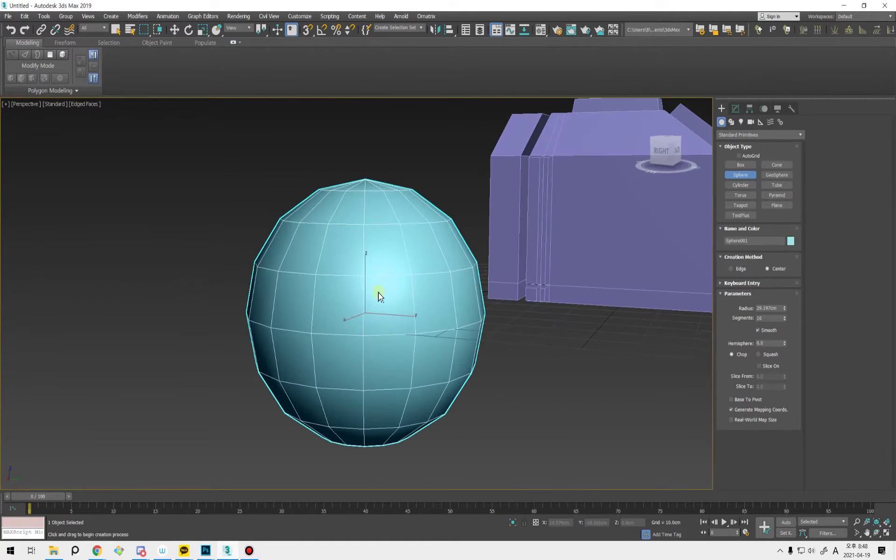
{"action": "key", "text": "w"}
{"action": "right_click", "coordinate": [382, 300]}
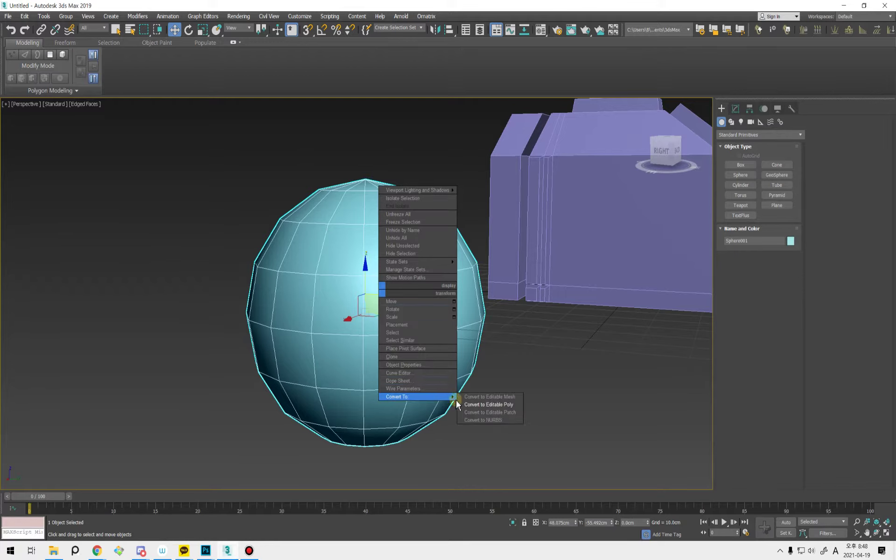
{"action": "left_click", "coordinate": [471, 404]}
{"action": "key", "text": "1"}
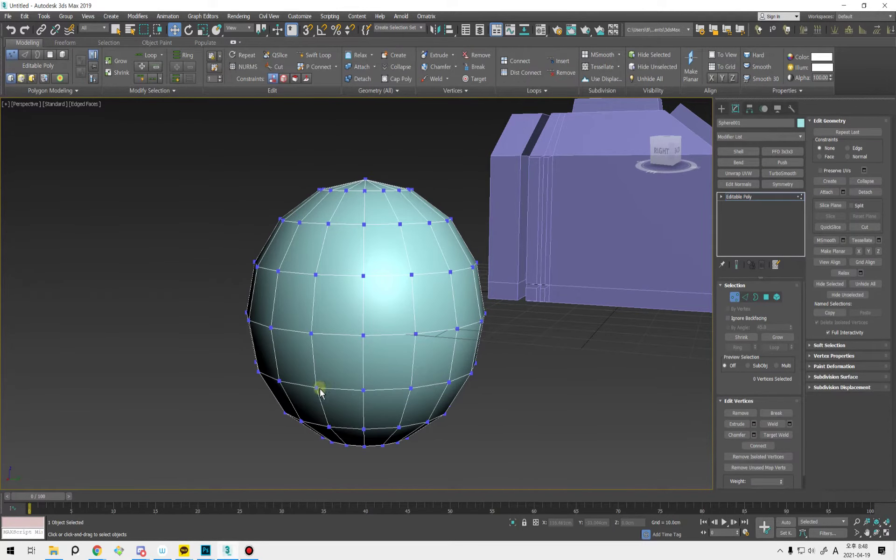
- Try moving a single vertex on the sphere's lower half with the Edge constraint on
{"action": "left_click", "coordinate": [317, 388]}
{"action": "middle_click_drag", "start_coordinate": [316, 390], "coordinate": [314, 332], "text": "alt"}
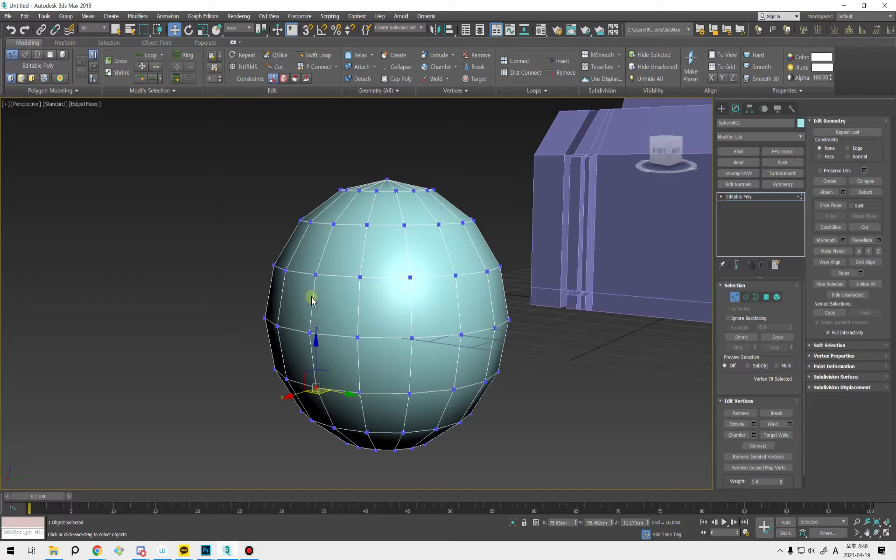
{"action": "middle_click_drag", "start_coordinate": [324, 253], "coordinate": [420, 371], "text": "alt"}
{"action": "scroll", "coordinate": [352, 332], "scroll_direction": "up", "scroll_amount": 3}
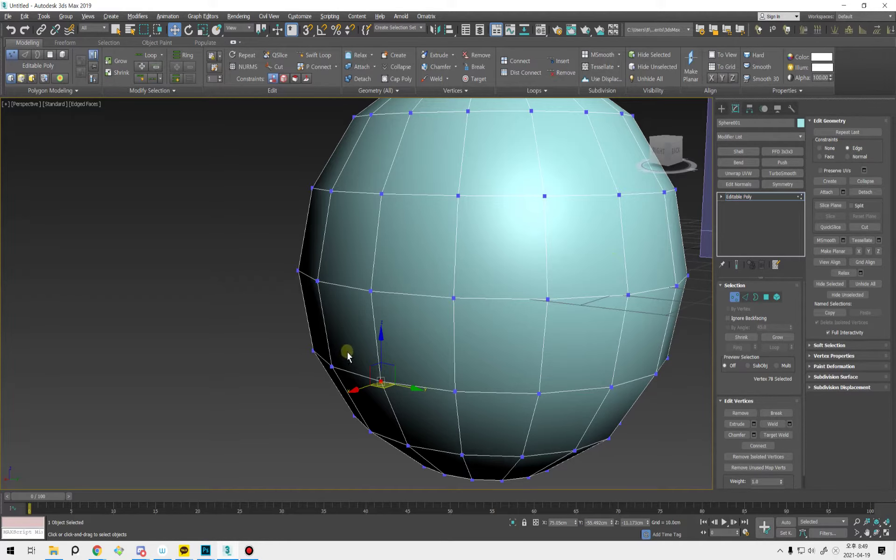
{"action": "middle_click_drag", "start_coordinate": [347, 354], "coordinate": [330, 353], "text": "alt"}
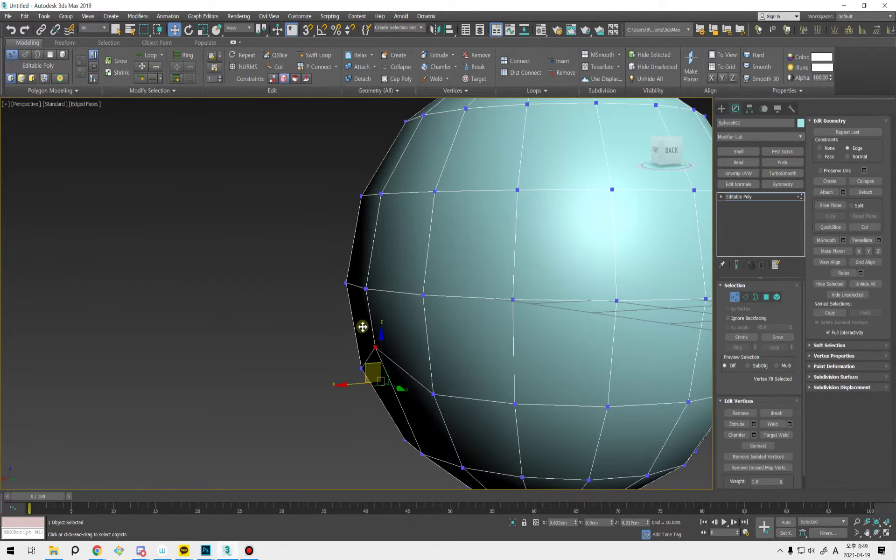
{"action": "mouse_move", "coordinate": [409, 375]}
{"action": "middle_mouse_down", "text": "alt"}
{"action": "mouse_move", "coordinate": [453, 369]}
{"action": "mouse_move", "coordinate": [460, 376]}
{"action": "mouse_move", "coordinate": [398, 372]}
{"action": "mouse_move", "coordinate": [414, 383]}
{"action": "mouse_move", "coordinate": [400, 366]}
{"action": "middle_mouse_up", "text": "alt"}
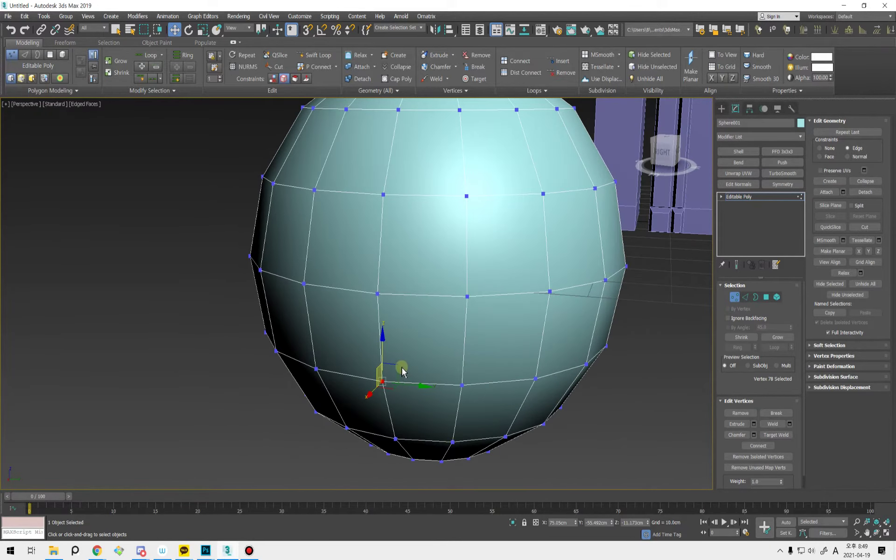
{"action": "left_click_drag", "start_coordinate": [394, 372], "coordinate": [463, 368]}
{"action": "middle_click_drag", "start_coordinate": [462, 368], "coordinate": [444, 372], "text": "alt"}
- Try moving the four corner vertices of one sphere polygon with the Edge constraint, then reset the constraint to None
{"action": "left_click", "coordinate": [367, 294], "text": "ctrl"}
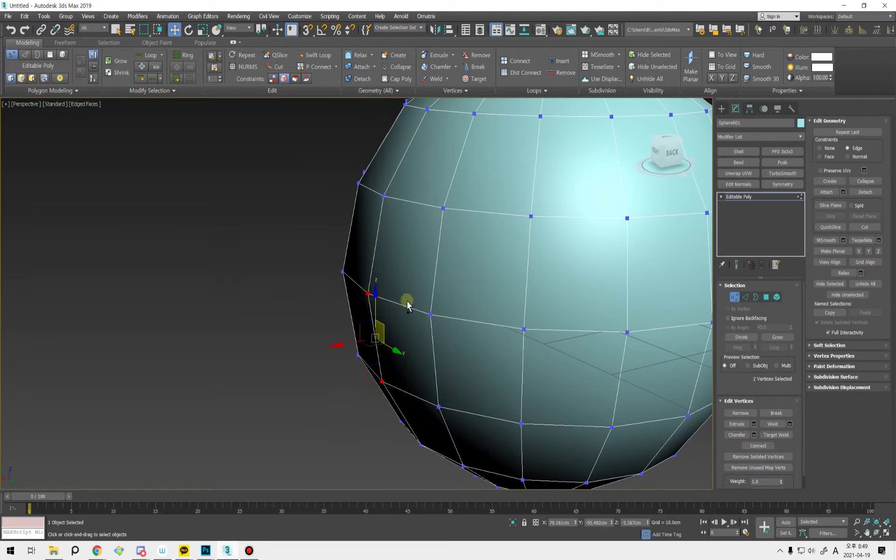
{"action": "left_click", "coordinate": [432, 312], "text": "ctrl"}
{"action": "left_click", "coordinate": [438, 408], "text": "ctrl"}
{"action": "middle_click_drag", "start_coordinate": [439, 406], "coordinate": [404, 337], "text": "alt"}
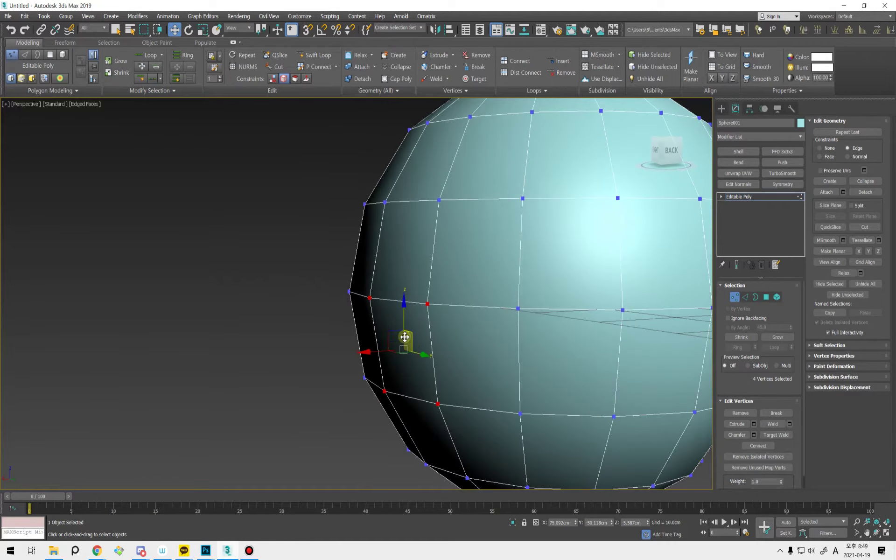
{"action": "left_click_drag", "start_coordinate": [402, 323], "coordinate": [472, 350]}
{"action": "middle_click_drag", "start_coordinate": [473, 350], "coordinate": [487, 359], "text": "alt"}
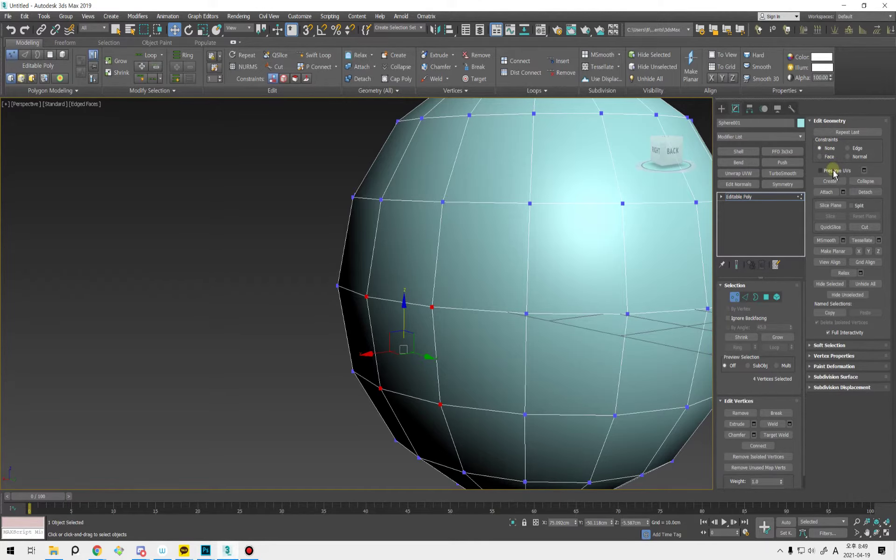
{"action": "mouse_move", "coordinate": [515, 320]}
{"action": "middle_mouse_down"}
{"action": "mouse_move", "coordinate": [426, 275]}
{"action": "mouse_move", "coordinate": [441, 320]}
{"action": "mouse_move", "coordinate": [515, 310]}
{"action": "middle_mouse_up"}
{"action": "scroll", "coordinate": [426, 276], "scroll_direction": "down", "scroll_amount": 3}
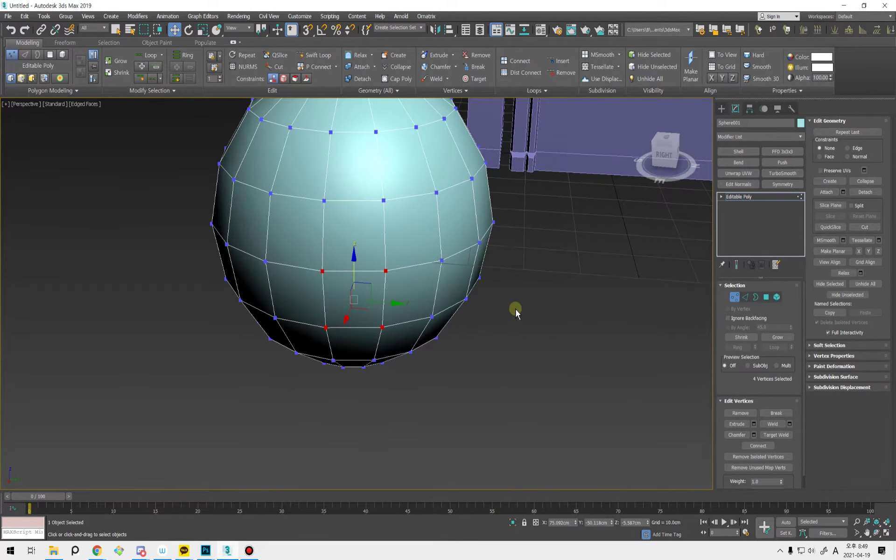
{"action": "left_click", "coordinate": [513, 310]}
- Create a free vertex in the sphere's editable poly and move it just outside the sphere's surface
{"action": "middle_click_drag", "start_coordinate": [450, 327], "coordinate": [468, 370]}
{"action": "scroll", "coordinate": [444, 314], "scroll_direction": "up", "scroll_amount": 3}
{"action": "scroll", "coordinate": [462, 309], "scroll_direction": "up", "scroll_amount": 1}
{"action": "scroll", "coordinate": [511, 348], "scroll_direction": "down", "scroll_amount": 1}
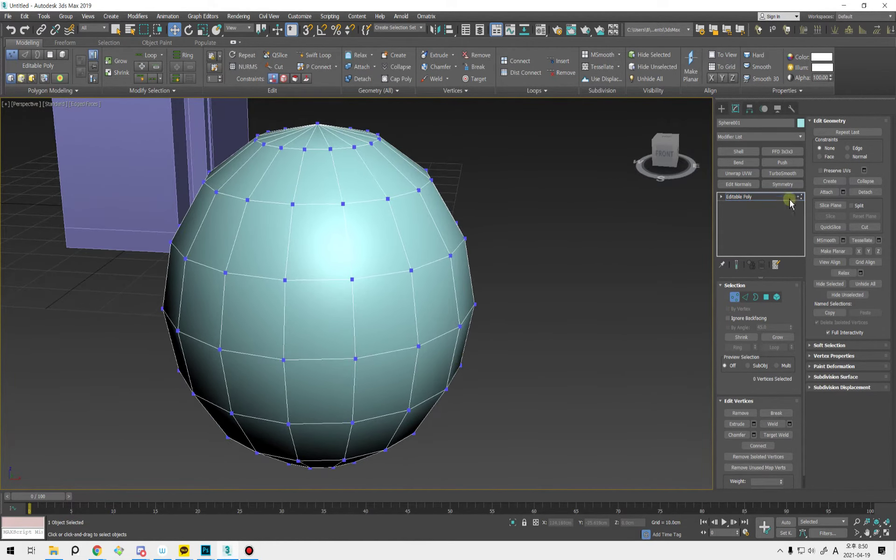
{"action": "left_click", "coordinate": [830, 182]}
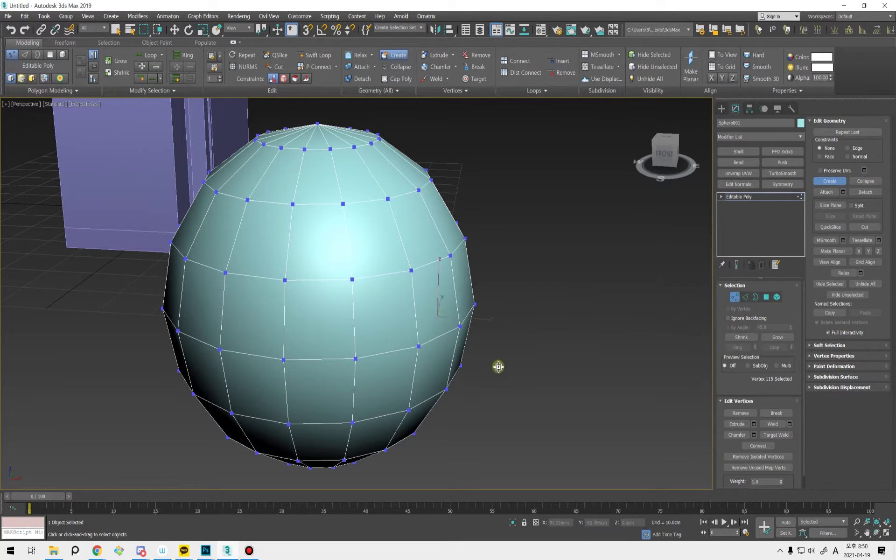
{"action": "middle_click_drag", "start_coordinate": [499, 366], "coordinate": [460, 320], "text": "alt"}
{"action": "key", "text": "w"}
{"action": "key", "text": "F3"}
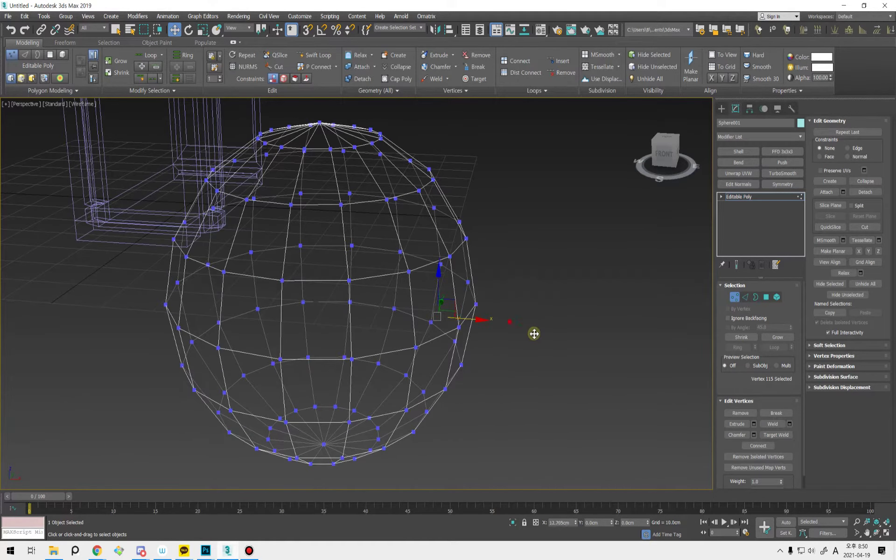
{"action": "key", "text": "F3"}
{"action": "middle_click_drag", "start_coordinate": [541, 357], "coordinate": [447, 356], "text": "alt"}
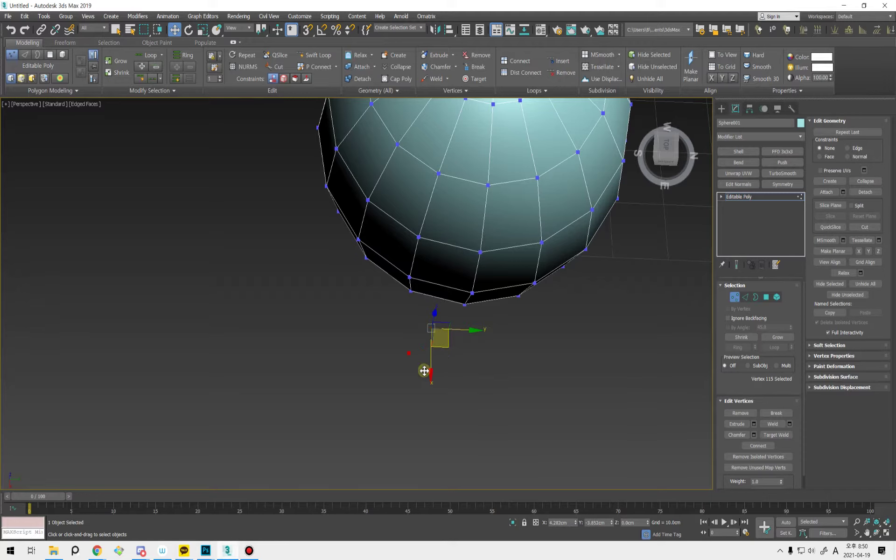
{"action": "middle_click_drag", "start_coordinate": [424, 371], "coordinate": [374, 329], "text": "alt"}
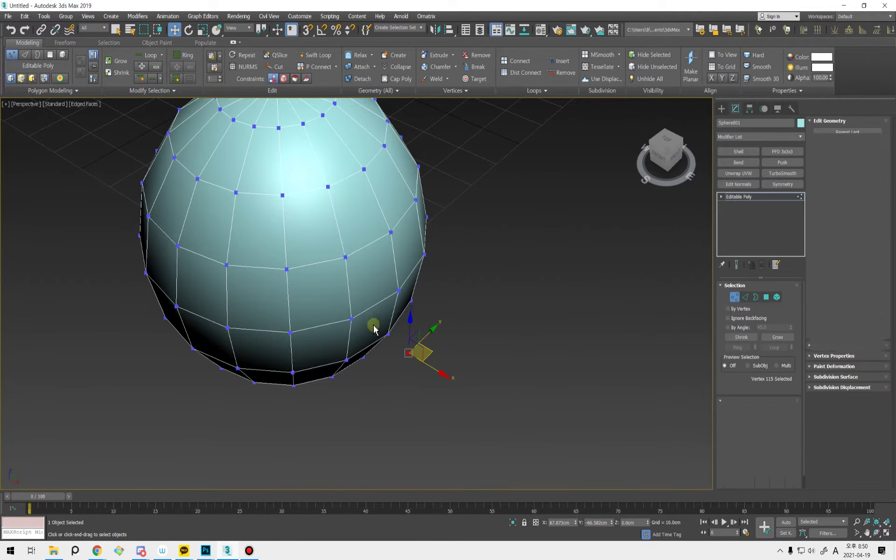
- Delete the lower sphere polygon nearest the free vertex to open a hole
{"action": "key", "text": "4"}
{"action": "key", "text": "q"}
{"action": "left_click", "coordinate": [374, 325]}
{"action": "left_click", "coordinate": [481, 349]}
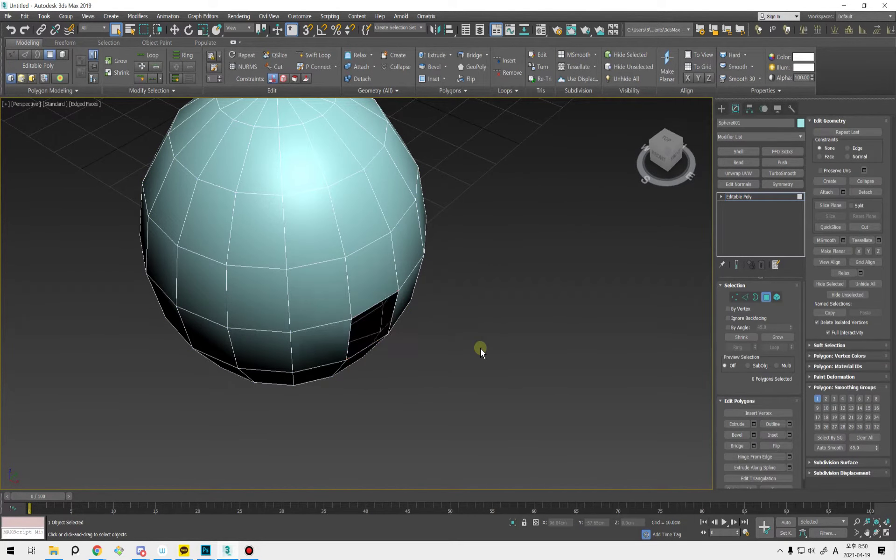
- Create a second free vertex outside the sphere next to the first one
{"action": "key", "text": "F3"}
{"action": "key", "text": "1"}
{"action": "key", "text": "F3"}
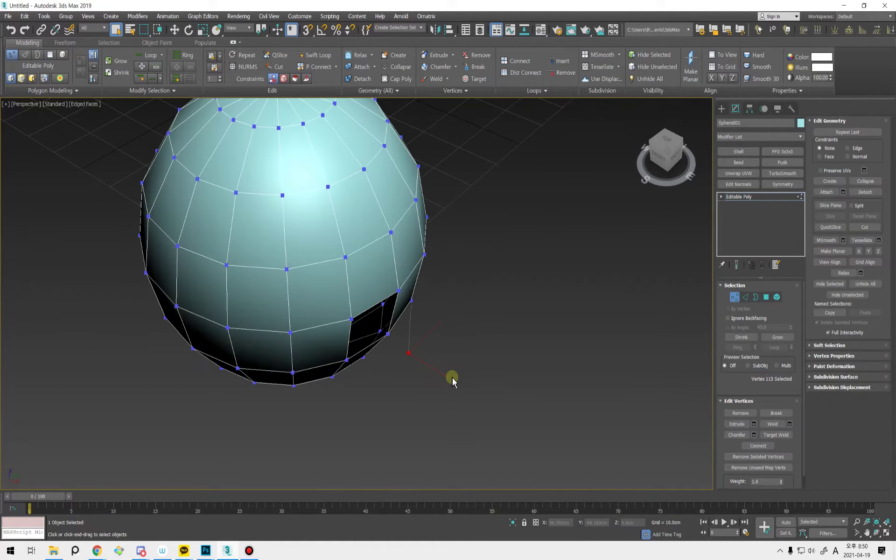
{"action": "middle_click_drag", "start_coordinate": [442, 370], "coordinate": [543, 340], "text": "alt"}
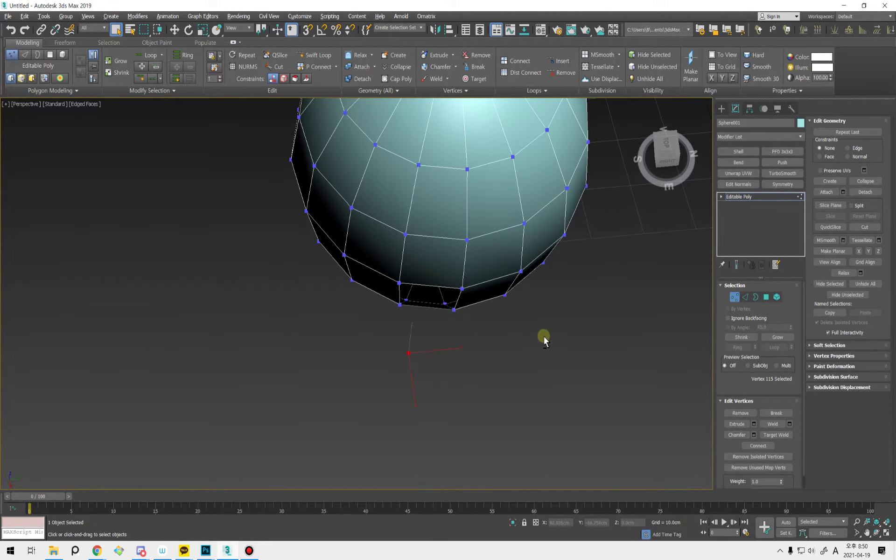
{"action": "left_click", "coordinate": [838, 183]}
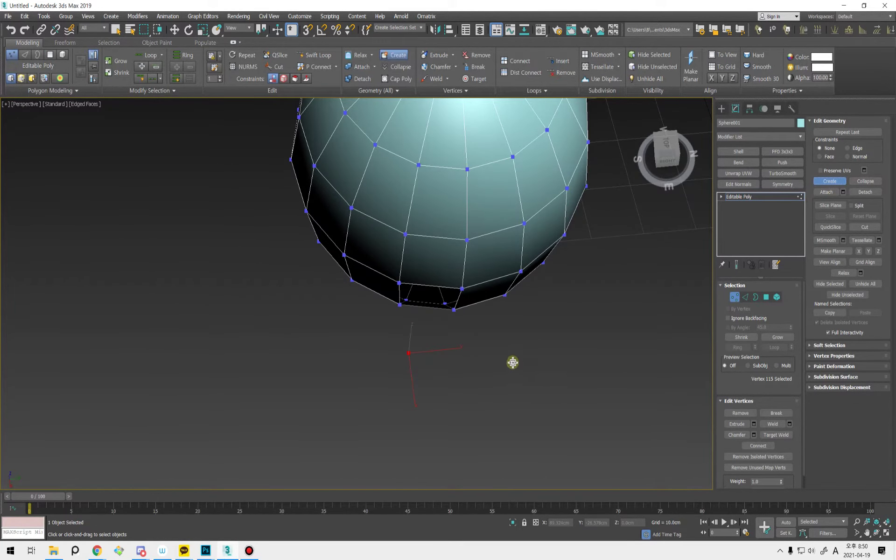
{"action": "right_click", "coordinate": [466, 379]}
{"action": "middle_click_drag", "start_coordinate": [474, 386], "coordinate": [455, 341], "text": "alt"}
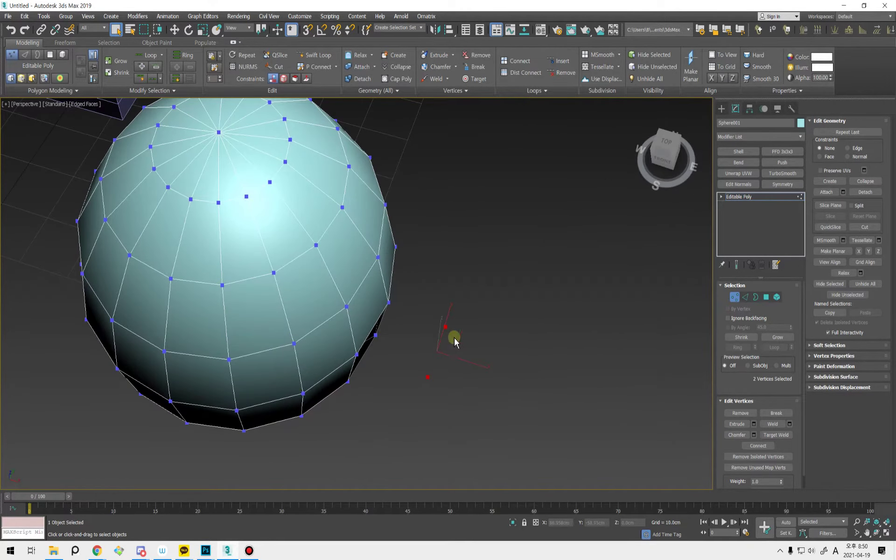
- Use Step Build to create a four-sided polygon between the hole's upper edge on the sphere and the two free vertices
{"action": "mouse_move", "coordinate": [496, 407]}
{"action": "middle_mouse_down", "text": "alt"}
{"action": "mouse_move", "coordinate": [489, 376]}
{"action": "mouse_move", "coordinate": [492, 397]}
{"action": "middle_mouse_up", "text": "alt"}
{"action": "middle_click_drag", "start_coordinate": [400, 360], "coordinate": [458, 330], "text": "alt"}
{"action": "key", "text": "2"}
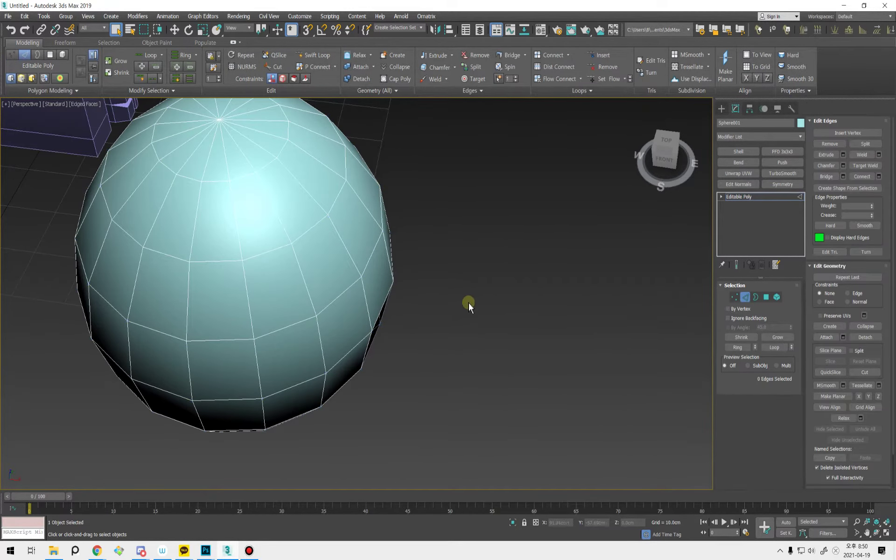
{"action": "key", "text": "1"}
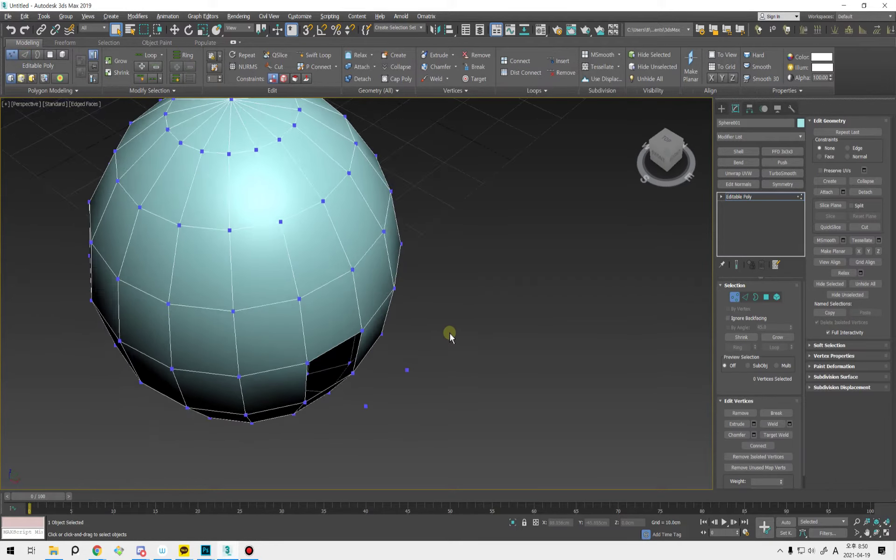
{"action": "mouse_move", "coordinate": [450, 336]}
{"action": "middle_mouse_down", "text": "alt"}
{"action": "mouse_move", "coordinate": [447, 361]}
{"action": "mouse_move", "coordinate": [464, 347]}
{"action": "mouse_move", "coordinate": [453, 337]}
{"action": "middle_mouse_up", "text": "alt"}
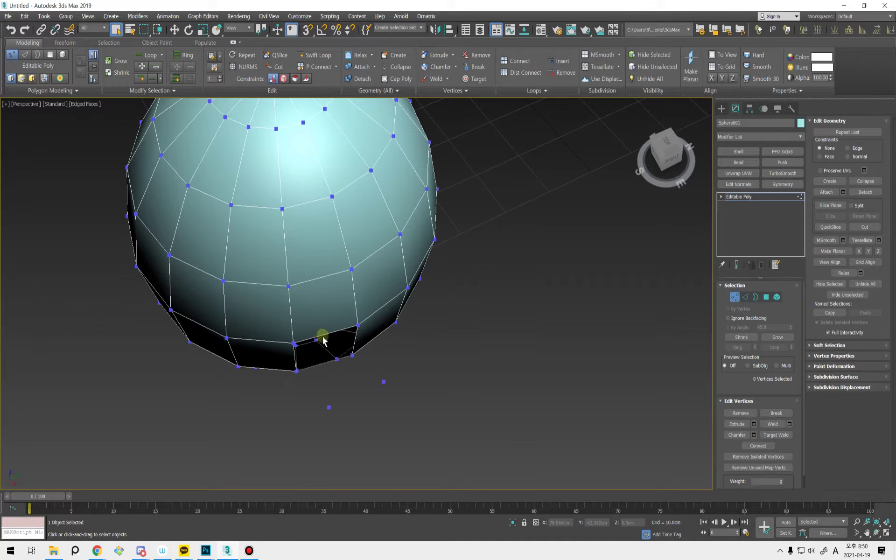
{"action": "middle_click_drag", "start_coordinate": [323, 341], "coordinate": [350, 380], "text": "alt"}
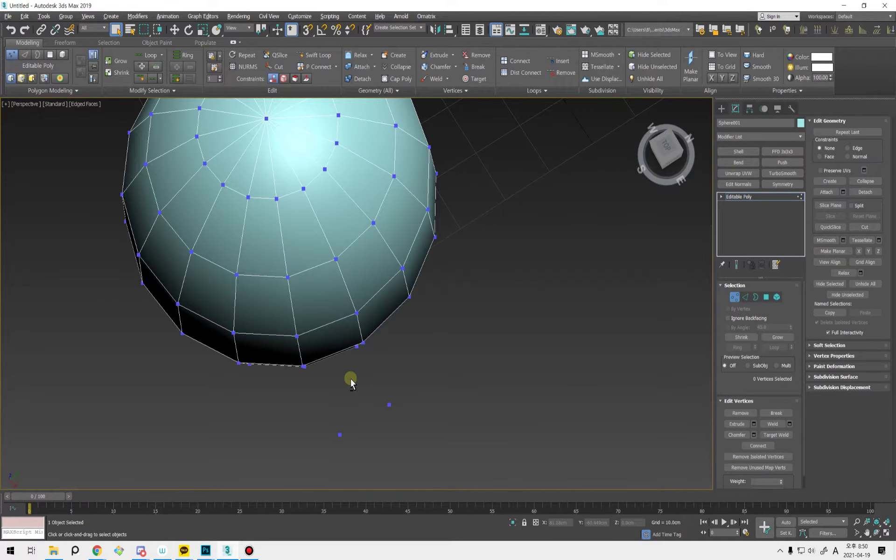
{"action": "left_click", "coordinate": [66, 42]}
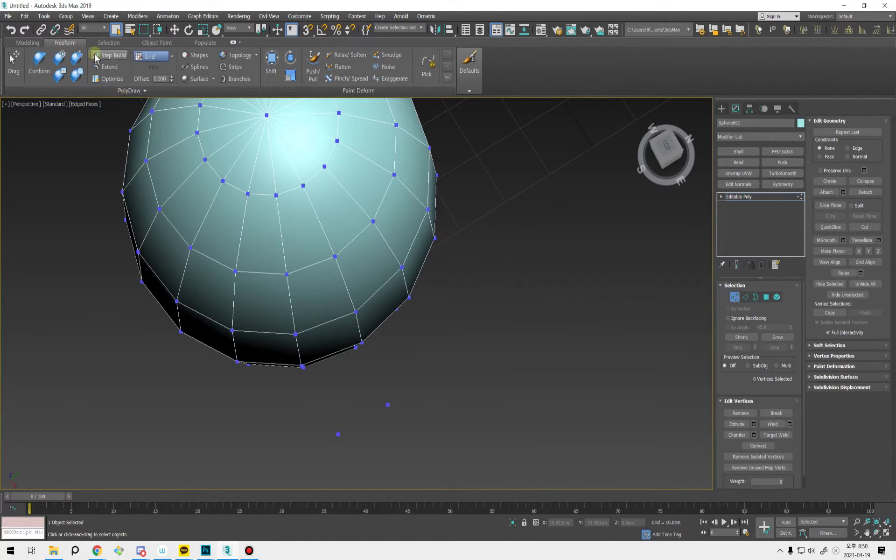
{"action": "left_click", "coordinate": [110, 59]}
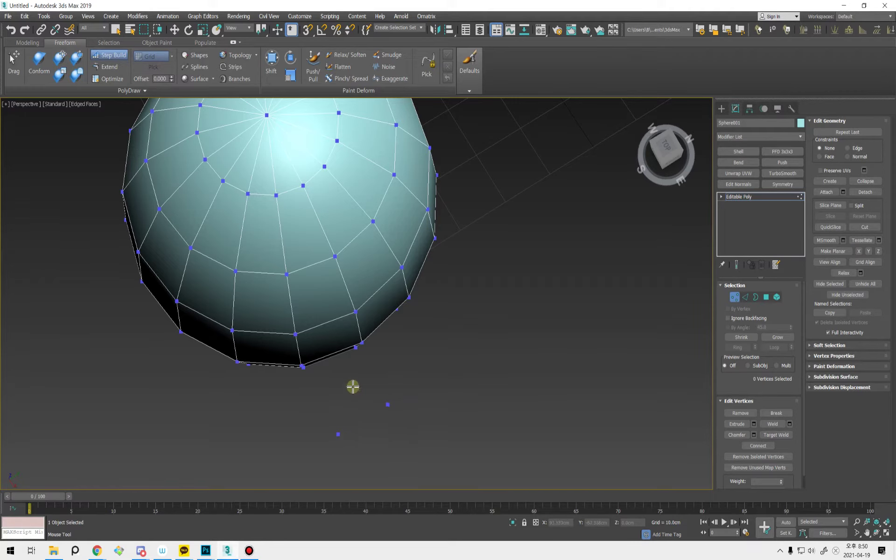
{"action": "middle_click_drag", "start_coordinate": [359, 422], "coordinate": [458, 358], "text": "alt"}
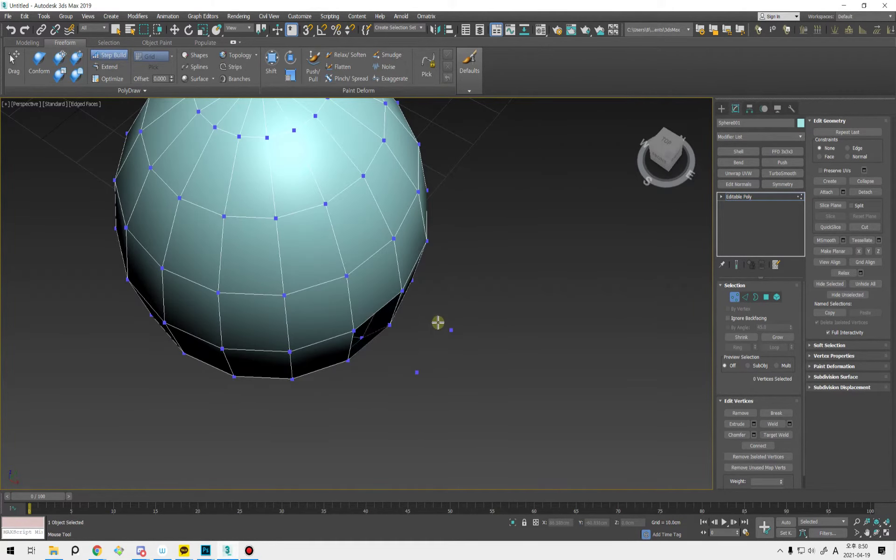
{"action": "middle_click_drag", "start_coordinate": [439, 320], "coordinate": [444, 332], "text": "alt"}
{"action": "left_click_drag", "start_coordinate": [444, 331], "coordinate": [418, 369], "text": "shift"}
{"action": "middle_click_drag", "start_coordinate": [417, 369], "coordinate": [434, 406], "text": "alt"}
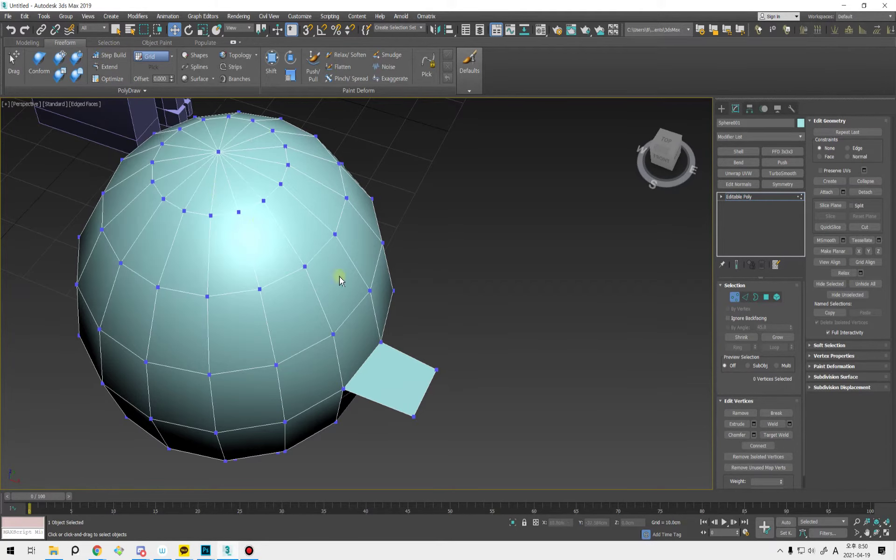
- Delete the two outer vertices of the flap polygon sticking out from the sphere's hole
{"action": "middle_click_drag", "start_coordinate": [464, 403], "coordinate": [491, 366], "text": "alt"}
{"action": "left_click_drag", "start_coordinate": [500, 269], "coordinate": [434, 357]}
{"action": "middle_click_drag", "start_coordinate": [466, 391], "coordinate": [430, 440]}
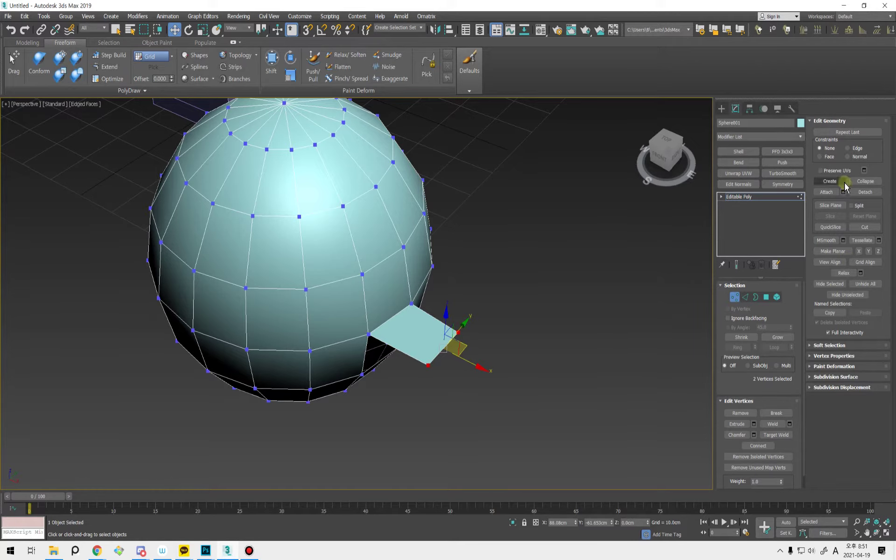
{"action": "middle_click_drag", "start_coordinate": [460, 454], "coordinate": [432, 454]}
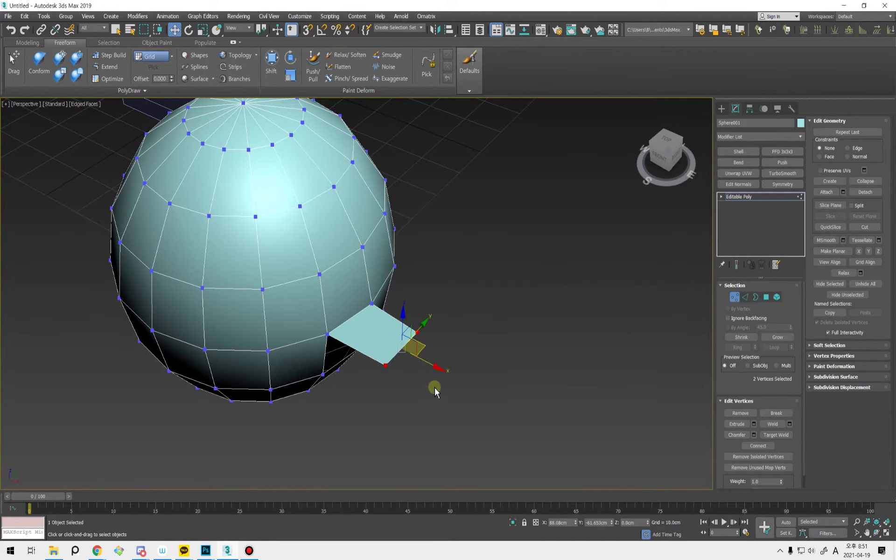
{"action": "key", "text": "Delete"}
{"action": "middle_click_drag", "start_coordinate": [417, 399], "coordinate": [388, 360], "text": "alt"}
{"action": "scroll", "coordinate": [421, 369], "scroll_direction": "up", "scroll_amount": 5}
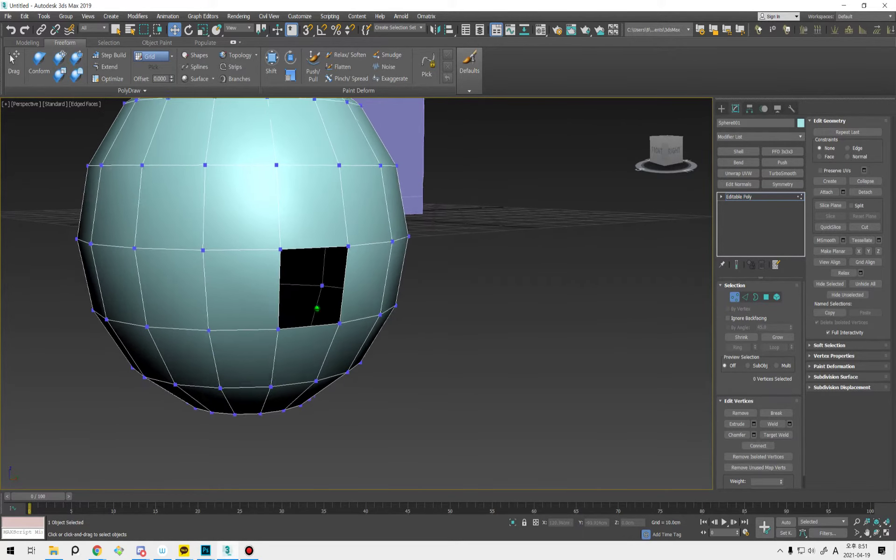
{"action": "scroll", "coordinate": [499, 385], "scroll_direction": "down", "scroll_amount": 3}
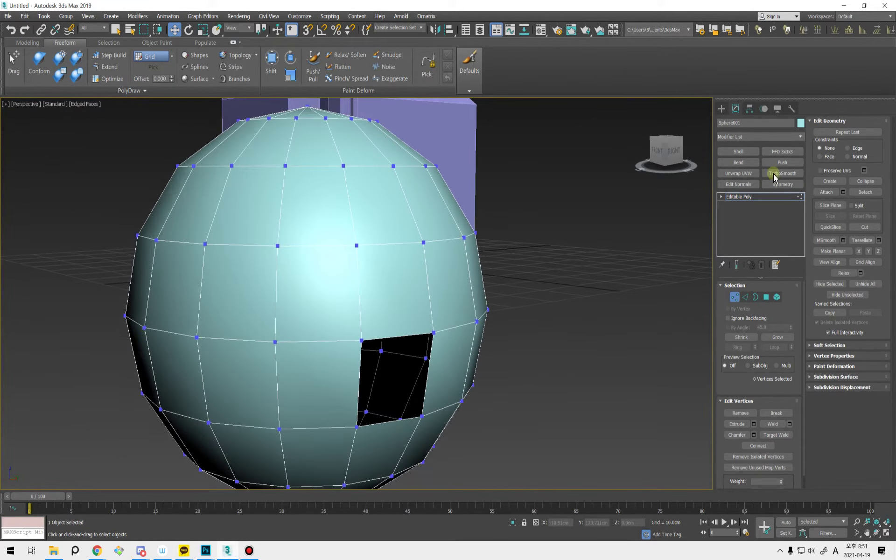
{"action": "middle_click_drag", "start_coordinate": [497, 322], "coordinate": [491, 399], "text": "alt"}
{"action": "scroll", "coordinate": [457, 369], "scroll_direction": "down", "scroll_amount": 3}
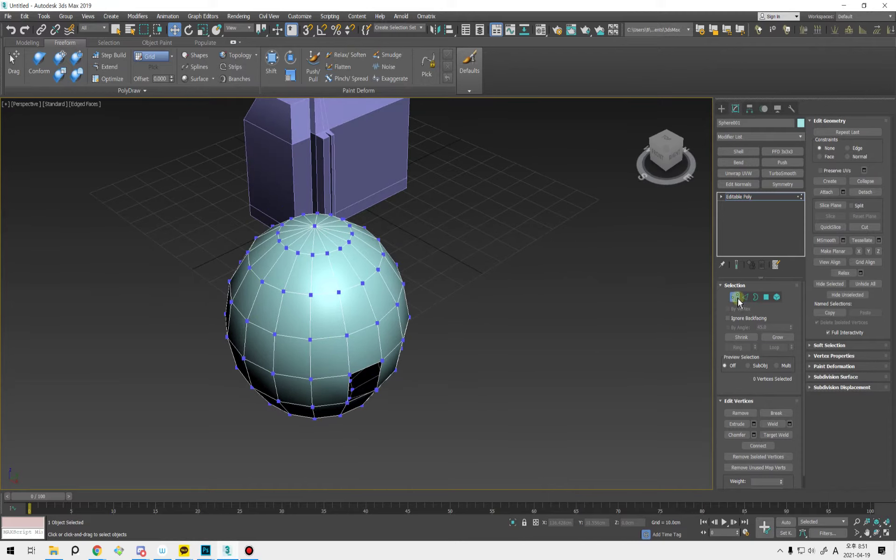
- Select the box-shaped body and attach the sphere to its editable poly
{"action": "key", "text": "1"}
{"action": "left_click", "coordinate": [366, 210]}
{"action": "middle_click_drag", "start_coordinate": [366, 224], "coordinate": [339, 308], "text": "alt"}
{"action": "key", "text": "1"}
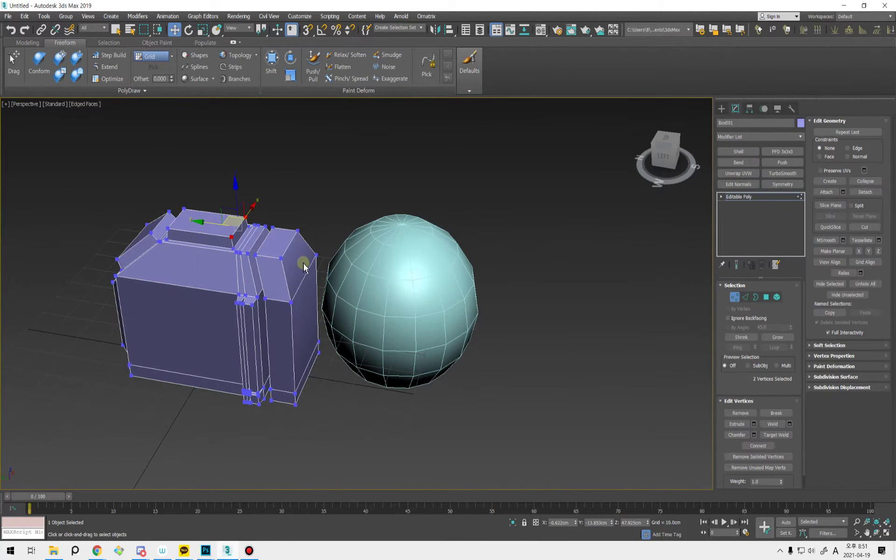
{"action": "left_click", "coordinate": [318, 255]}
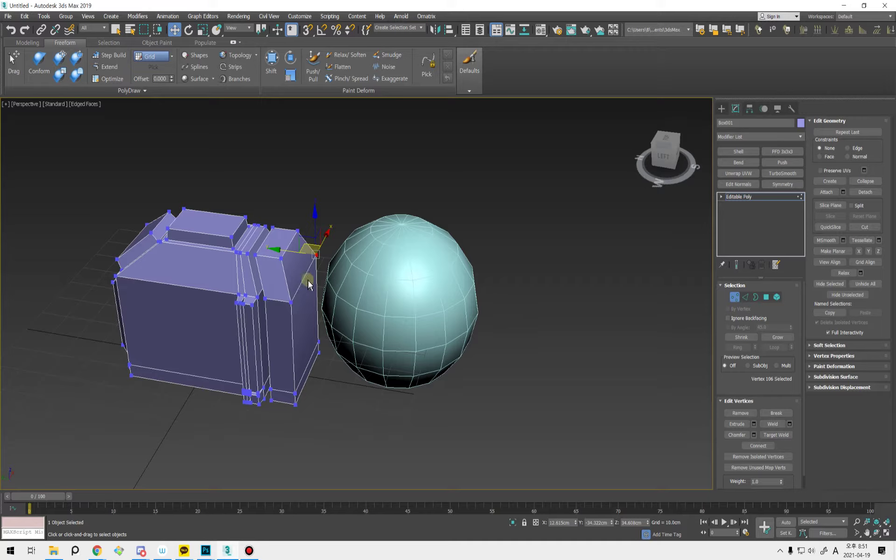
{"action": "left_click", "coordinate": [827, 191]}
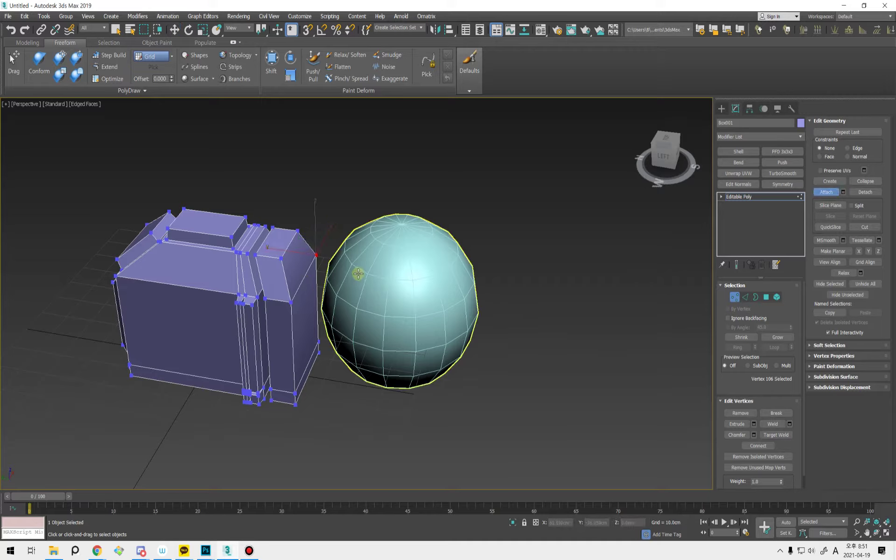
{"action": "left_click", "coordinate": [384, 376]}
- Delete the box's lower side polygon facing the sphere and extend the resulting open border outward by about 8 cm along X
{"action": "middle_click_drag", "start_coordinate": [362, 302], "coordinate": [320, 260], "text": "alt"}
{"action": "key", "text": "w"}
{"action": "key", "text": "4"}
{"action": "left_click", "coordinate": [334, 351]}
{"action": "key", "text": "q"}
{"action": "middle_click_drag", "start_coordinate": [333, 351], "coordinate": [348, 318], "text": "alt"}
{"action": "key", "text": "3"}
{"action": "left_click", "coordinate": [355, 316]}
{"action": "key", "text": "w"}
{"action": "left_click_drag", "start_coordinate": [348, 318], "coordinate": [320, 328]}
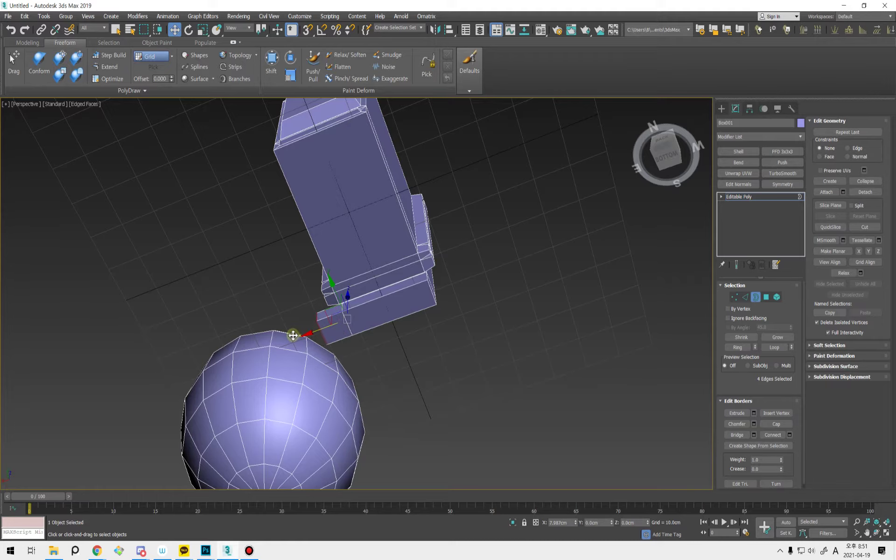
- Extend the open border with another segment, turning and moving its end close to the sphere's surface
{"action": "scroll", "coordinate": [320, 336], "scroll_direction": "up", "scroll_amount": 5}
{"action": "mouse_move", "coordinate": [320, 320]}
{"action": "middle_mouse_down", "text": "alt"}
{"action": "mouse_move", "coordinate": [385, 437]}
{"action": "mouse_move", "coordinate": [284, 301]}
{"action": "mouse_move", "coordinate": [300, 314]}
{"action": "mouse_move", "coordinate": [310, 310]}
{"action": "middle_mouse_up", "text": "alt"}
{"action": "left_click_drag", "start_coordinate": [316, 288], "coordinate": [350, 366], "text": "shift"}
{"action": "key", "text": "e"}
{"action": "middle_click_drag", "start_coordinate": [350, 366], "coordinate": [311, 343], "text": "alt"}
{"action": "key", "text": "w"}
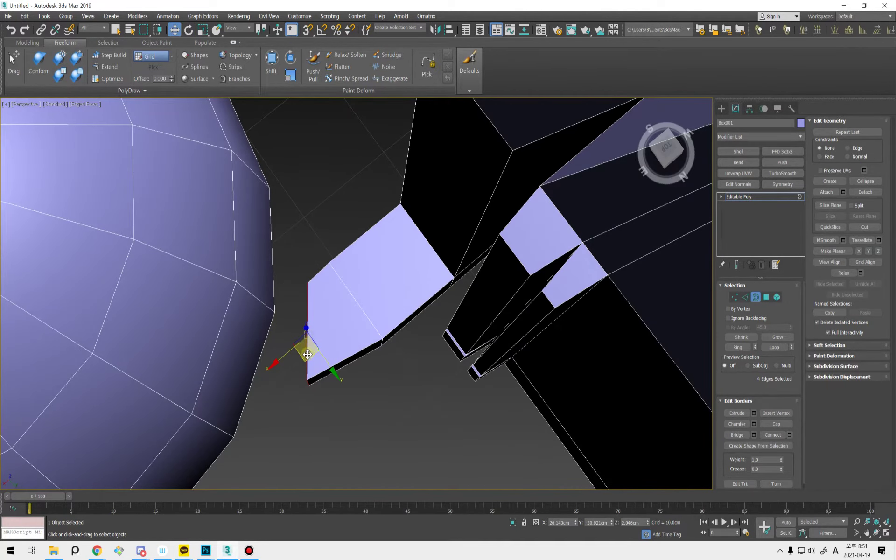
{"action": "left_click_drag", "start_coordinate": [307, 355], "coordinate": [272, 386], "text": "shift"}
{"action": "middle_click_drag", "start_coordinate": [272, 386], "coordinate": [330, 290], "text": "alt"}
- Delete the sphere polygon directly facing the open end of the connecting arm
{"action": "key", "text": "4"}
{"action": "key", "text": "q"}
{"action": "left_click", "coordinate": [315, 284]}
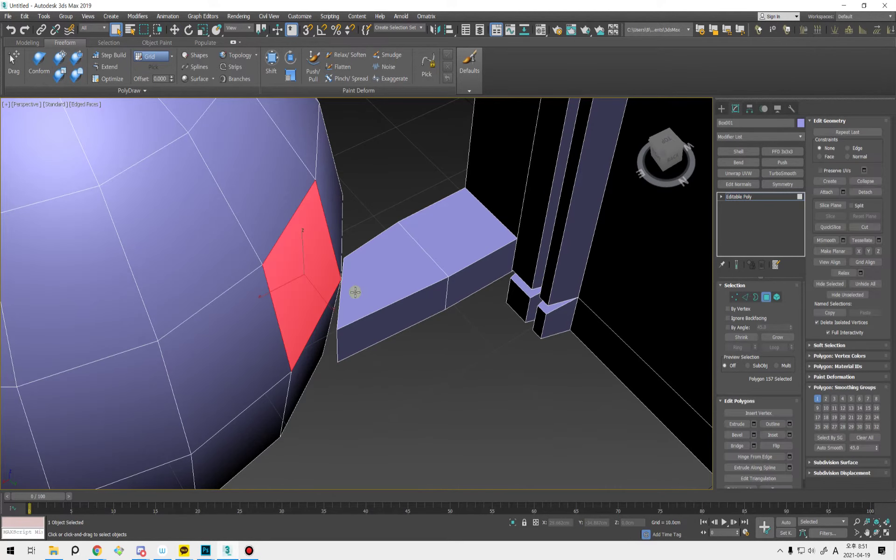
{"action": "key", "text": "Delete"}
{"action": "middle_click_drag", "start_coordinate": [330, 315], "coordinate": [349, 316], "text": "alt"}
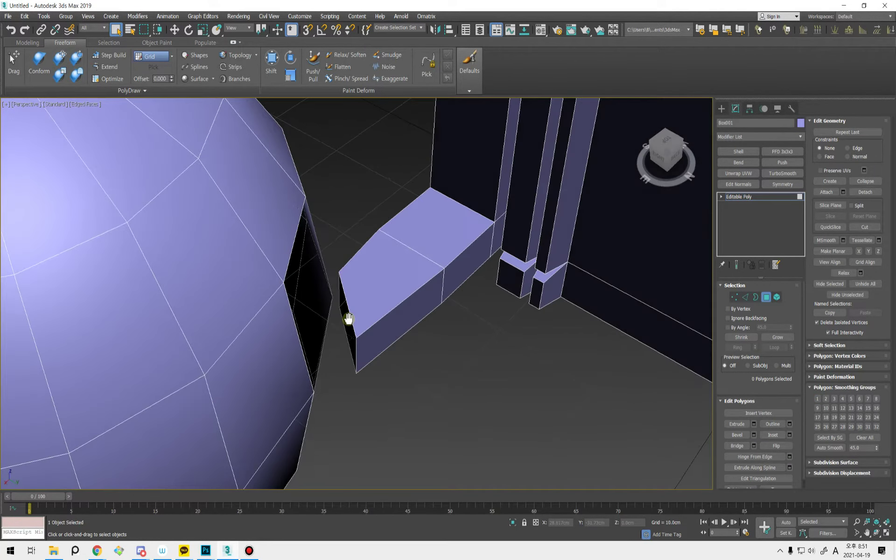
- Target Weld the connecting arm's end vertices onto the corner vertices of the sphere's new hole, and leave vertex editing
{"action": "key", "text": "1"}
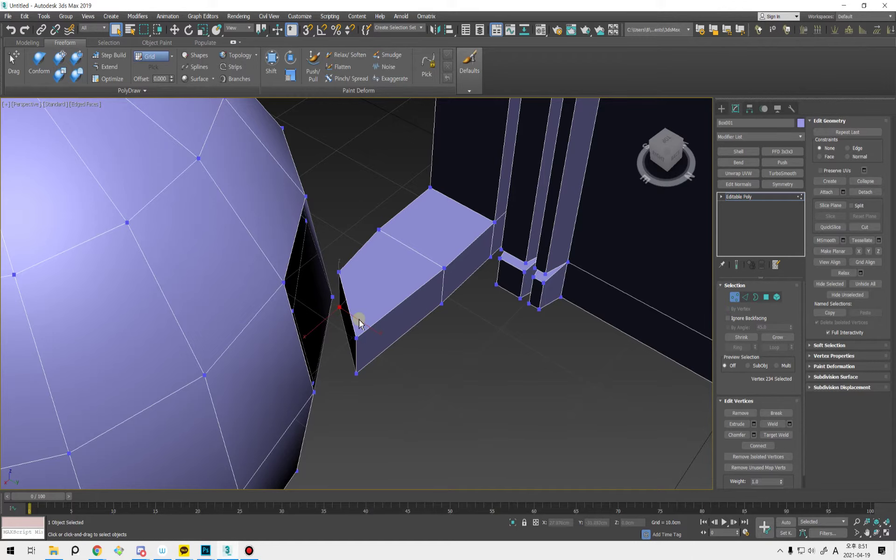
{"action": "middle_click_drag", "start_coordinate": [360, 322], "coordinate": [341, 319], "text": "alt"}
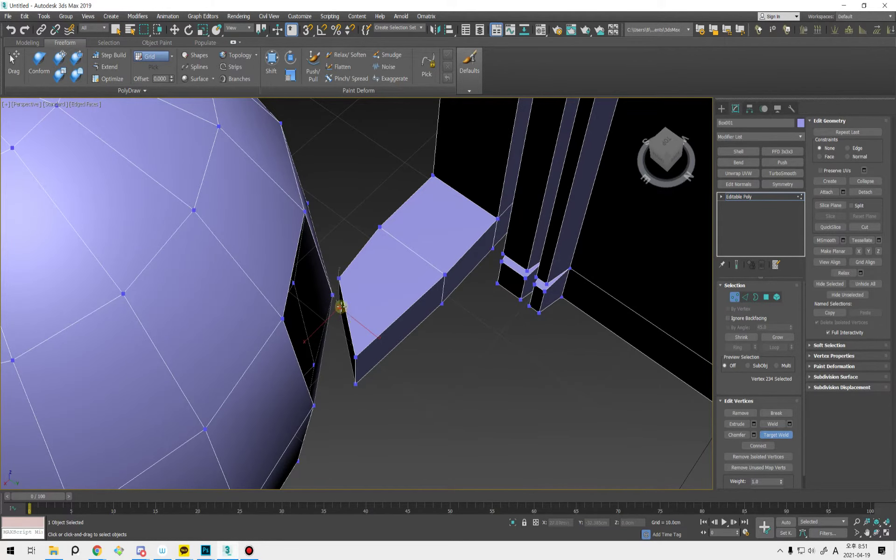
{"action": "middle_click_drag", "start_coordinate": [355, 337], "coordinate": [335, 318], "text": "alt"}
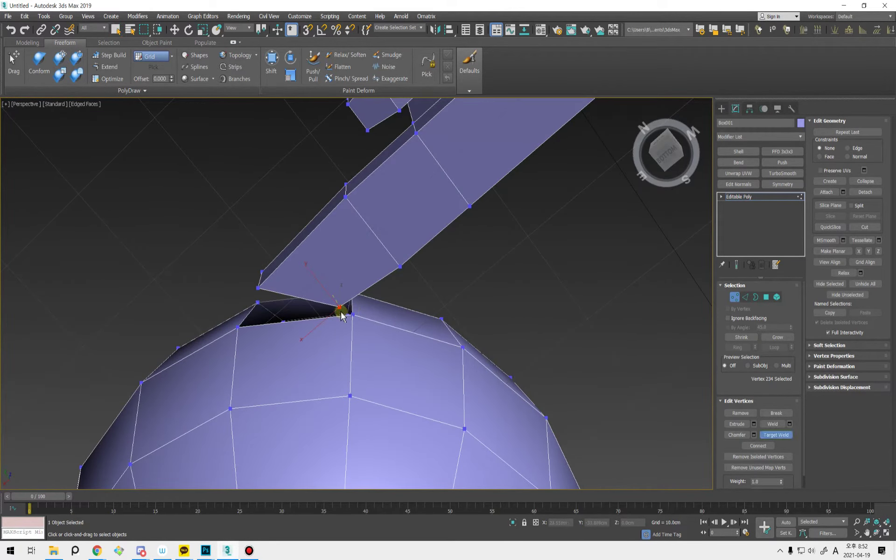
{"action": "left_click", "coordinate": [352, 315]}
{"action": "middle_click_drag", "start_coordinate": [335, 321], "coordinate": [287, 310], "text": "alt"}
{"action": "left_click", "coordinate": [237, 293]}
{"action": "left_click", "coordinate": [236, 205]}
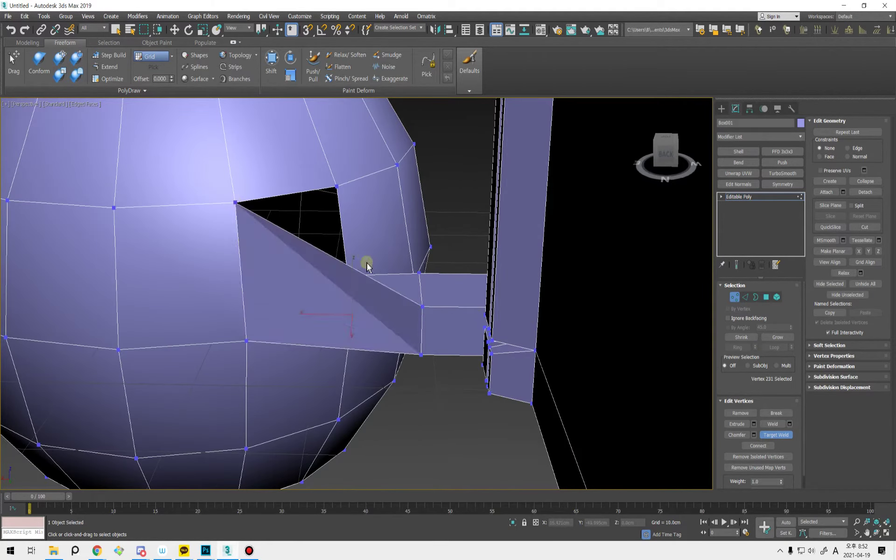
{"action": "middle_click_drag", "start_coordinate": [366, 262], "coordinate": [490, 336], "text": "alt"}
{"action": "left_click", "coordinate": [336, 236]}
{"action": "right_click", "coordinate": [366, 286]}
{"action": "left_click", "coordinate": [384, 307]}
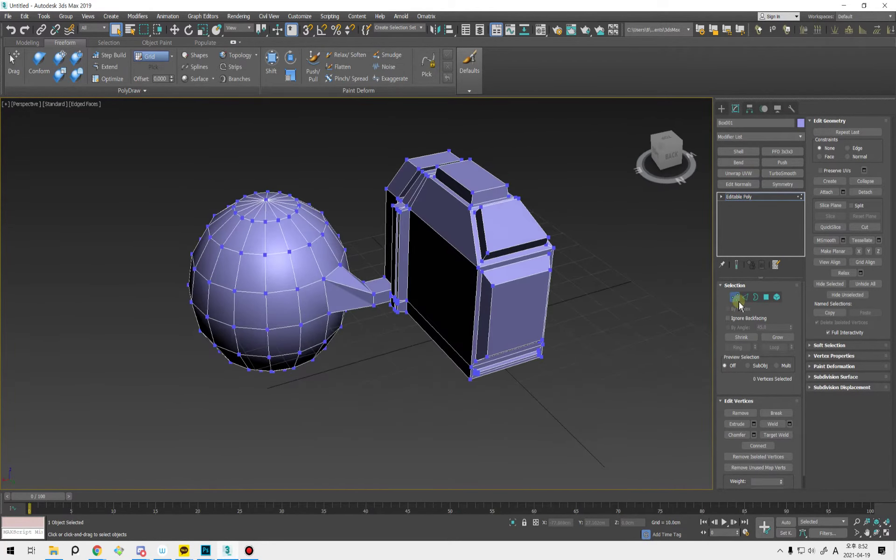
{"action": "left_click", "coordinate": [737, 300]}
- Select the four edges where the connecting arm meets the sphere and split them
{"action": "middle_click_drag", "start_coordinate": [411, 294], "coordinate": [424, 300], "text": "alt"}
{"action": "scroll", "coordinate": [423, 300], "scroll_direction": "up", "scroll_amount": 5}
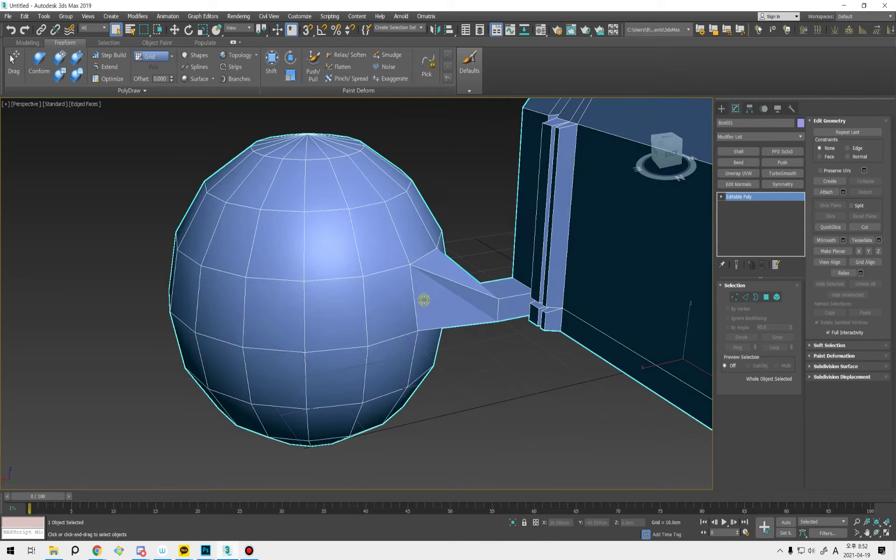
{"action": "key", "text": "4"}
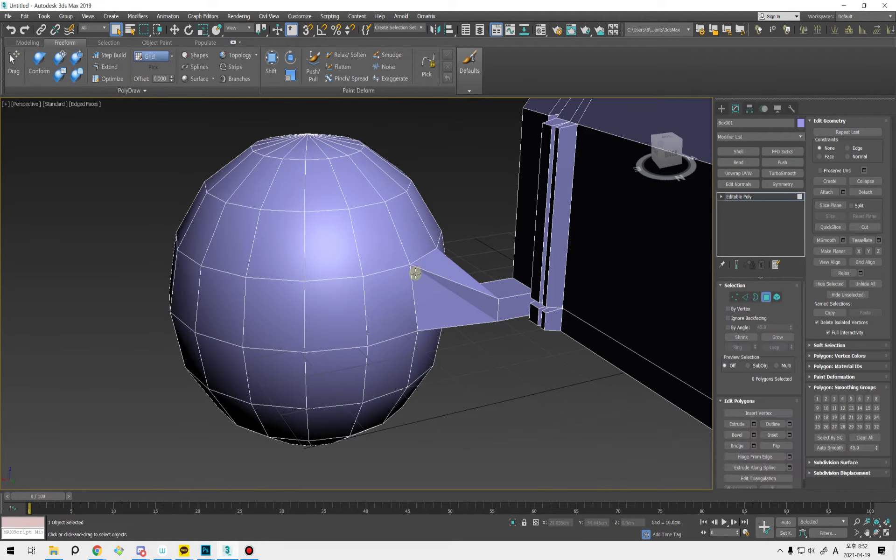
{"action": "middle_click_drag", "start_coordinate": [410, 277], "coordinate": [516, 306], "text": "alt"}
{"action": "key", "text": "2"}
{"action": "left_click", "coordinate": [387, 301]}
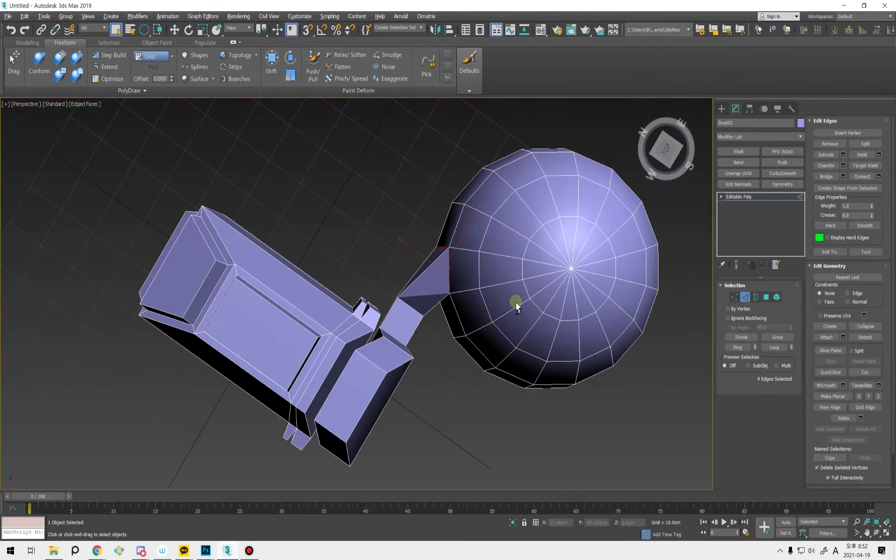
{"action": "middle_click_drag", "start_coordinate": [465, 274], "coordinate": [428, 289]}
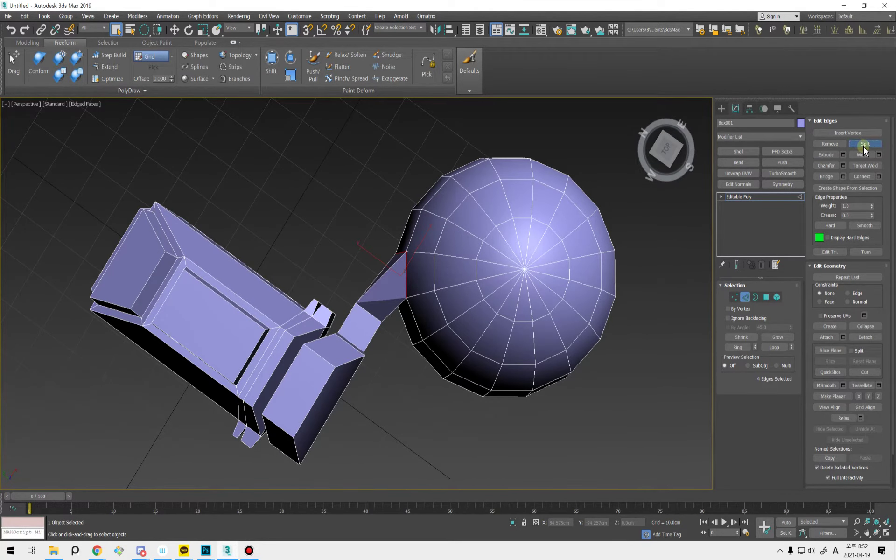
- Check the split by selecting the arm and sphere elements in turn, and detach the sphere element as a separate object
{"action": "key", "text": "5"}
{"action": "left_click", "coordinate": [394, 290]}
{"action": "left_click", "coordinate": [436, 281]}
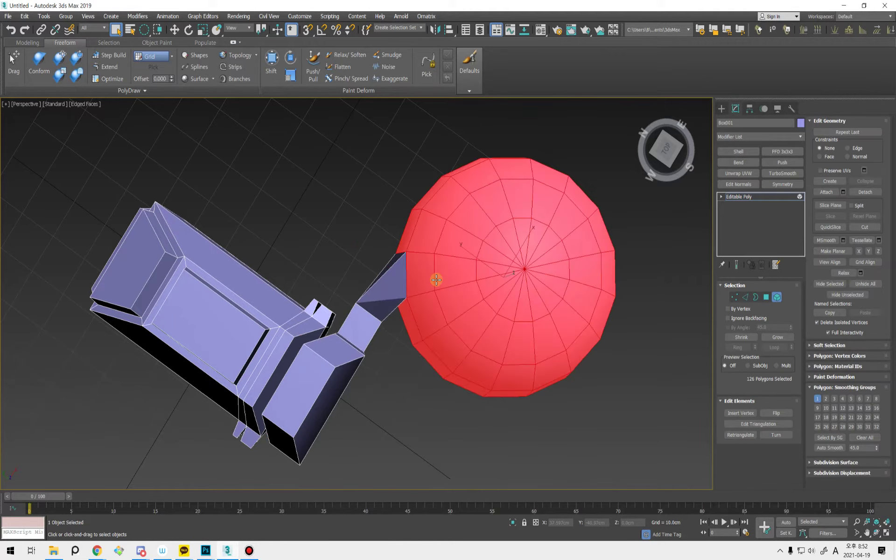
{"action": "left_click", "coordinate": [395, 291]}
{"action": "left_click", "coordinate": [435, 286]}
{"action": "middle_click_drag", "start_coordinate": [441, 376], "coordinate": [411, 344], "text": "alt"}
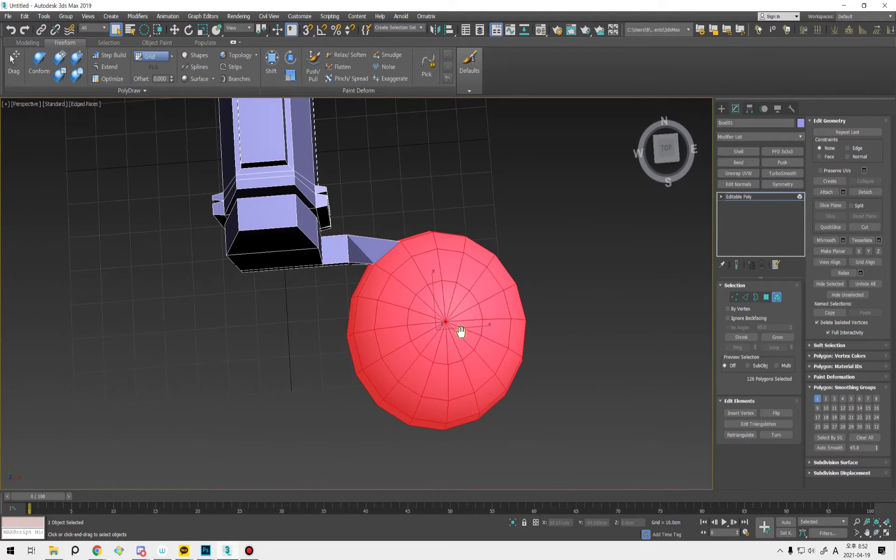
{"action": "left_click", "coordinate": [851, 194]}
{"action": "left_click", "coordinate": [473, 287]}
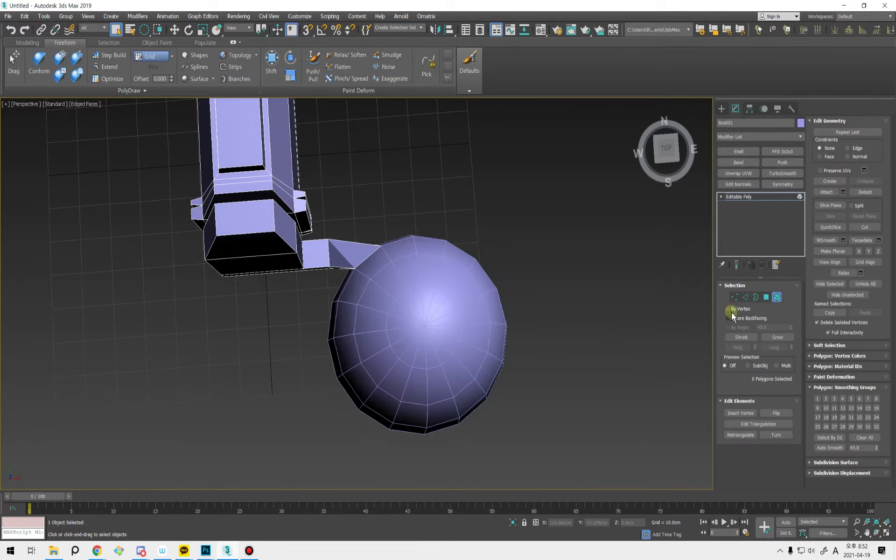
{"action": "left_click", "coordinate": [775, 296]}
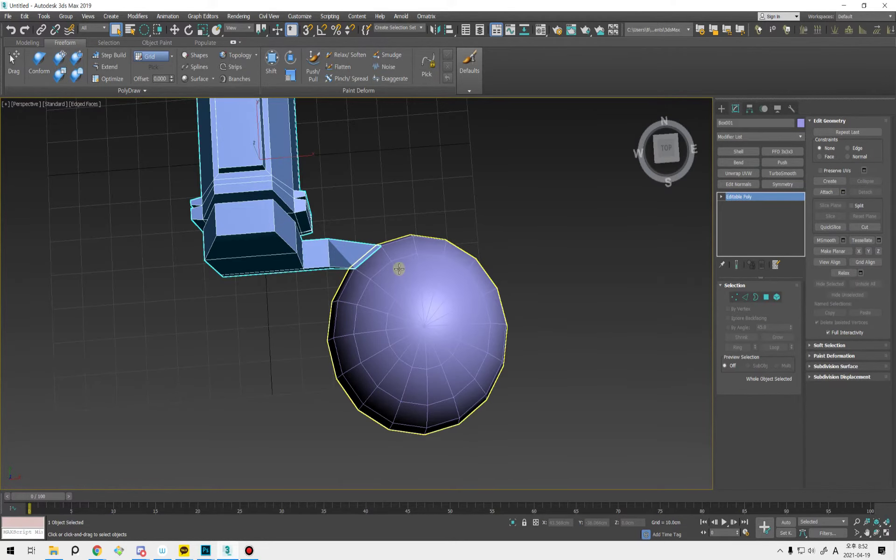
- Select the detached sphere object and examine the open hole in its side
{"action": "left_click", "coordinate": [400, 266]}
{"action": "middle_click_drag", "start_coordinate": [400, 266], "coordinate": [353, 303], "text": "alt"}
{"action": "middle_click_drag", "start_coordinate": [519, 330], "coordinate": [574, 369]}
{"action": "left_click", "coordinate": [280, 322]}
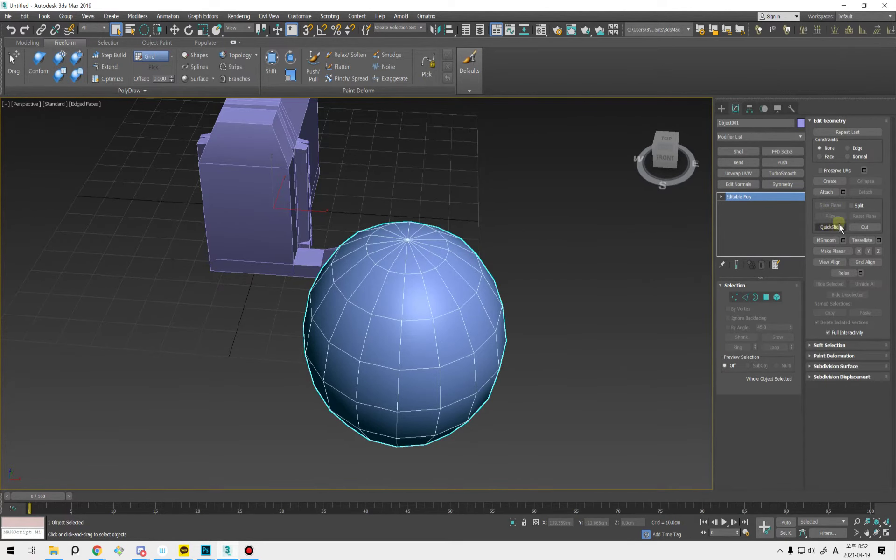
{"action": "middle_click_drag", "start_coordinate": [538, 284], "coordinate": [396, 327], "text": "alt"}
{"action": "scroll", "coordinate": [336, 300], "scroll_direction": "up", "scroll_amount": 4}
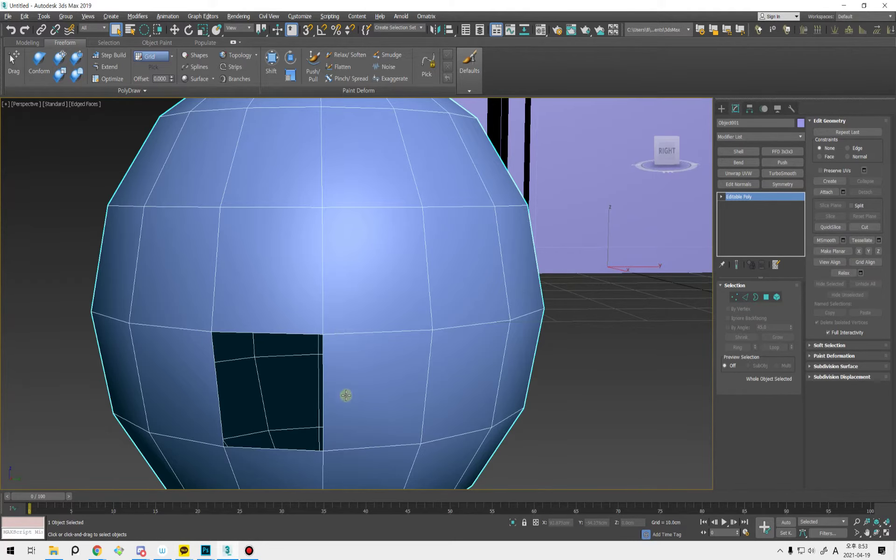
- Try insetting the three polygons around the sphere's hole, first per polygon and again as a group, and clear the selection
{"action": "key", "text": "4"}
{"action": "left_click", "coordinate": [310, 310]}
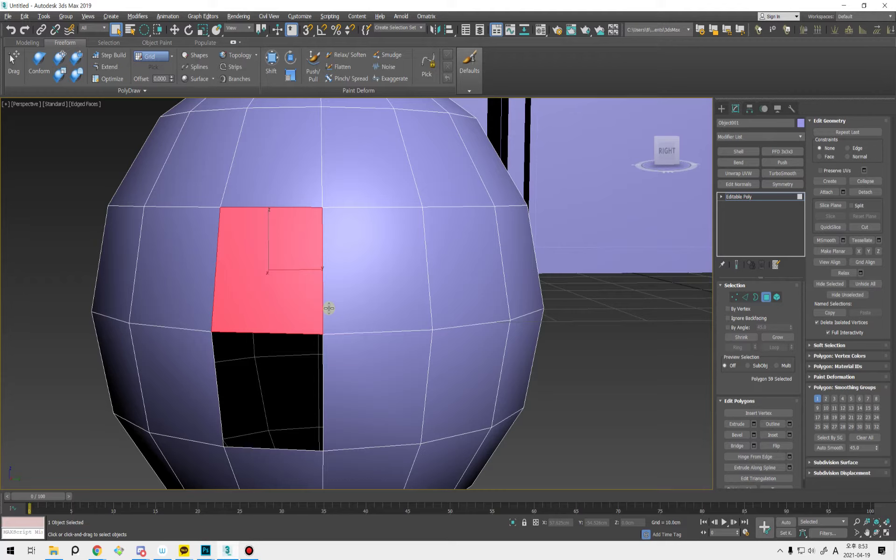
{"action": "left_click", "coordinate": [332, 325], "text": "ctrl"}
{"action": "left_click", "coordinate": [379, 376], "text": "ctrl"}
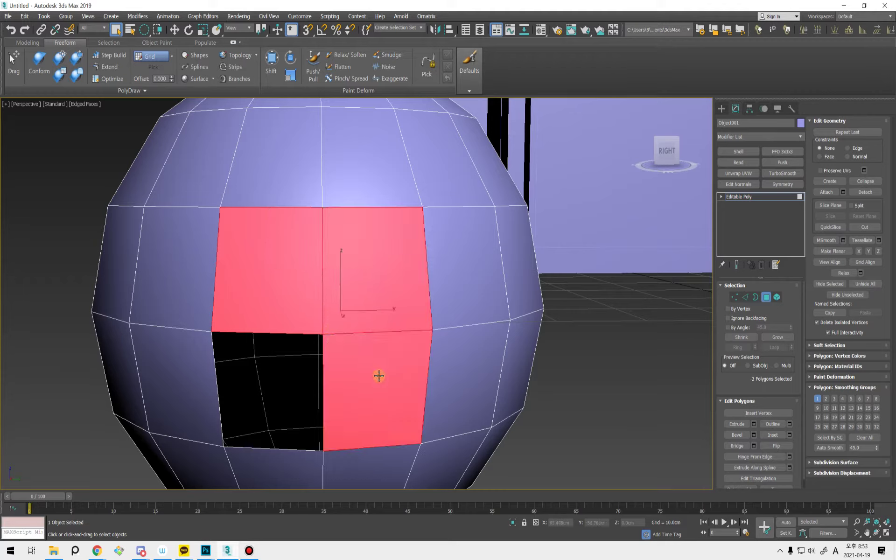
{"action": "left_click", "coordinate": [789, 435]}
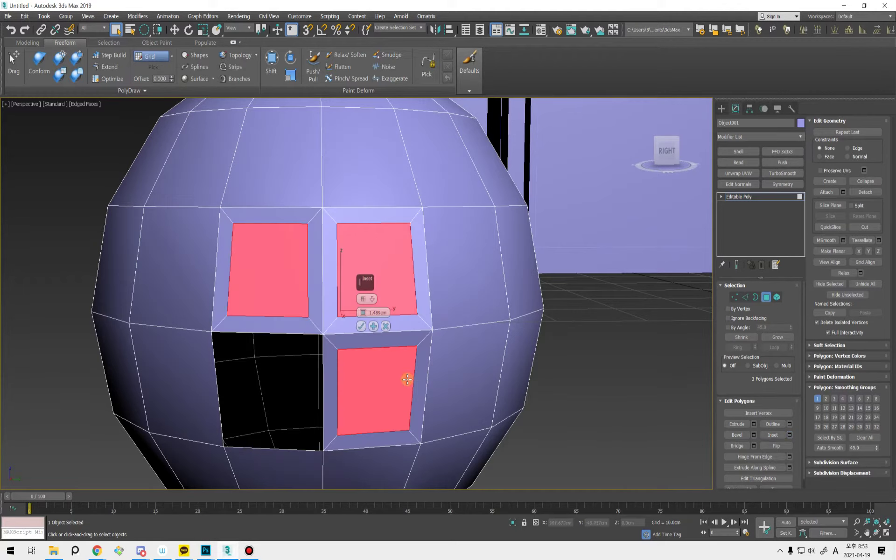
{"action": "left_click", "coordinate": [372, 300]}
{"action": "left_click", "coordinate": [375, 308]}
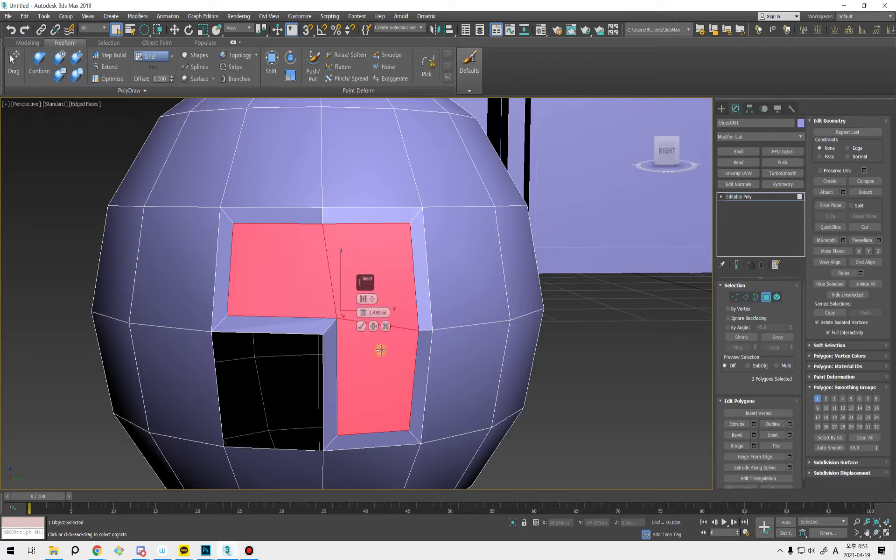
{"action": "left_click", "coordinate": [385, 326]}
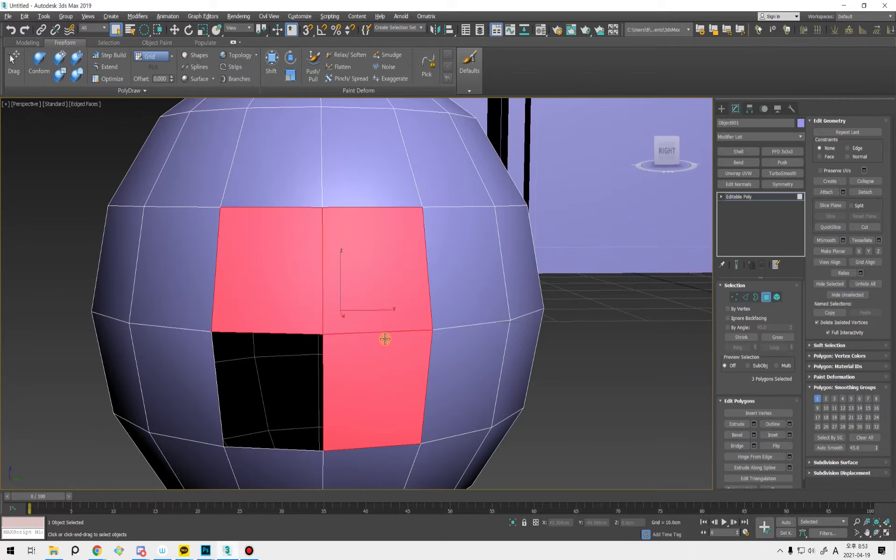
{"action": "left_click", "coordinate": [637, 395]}
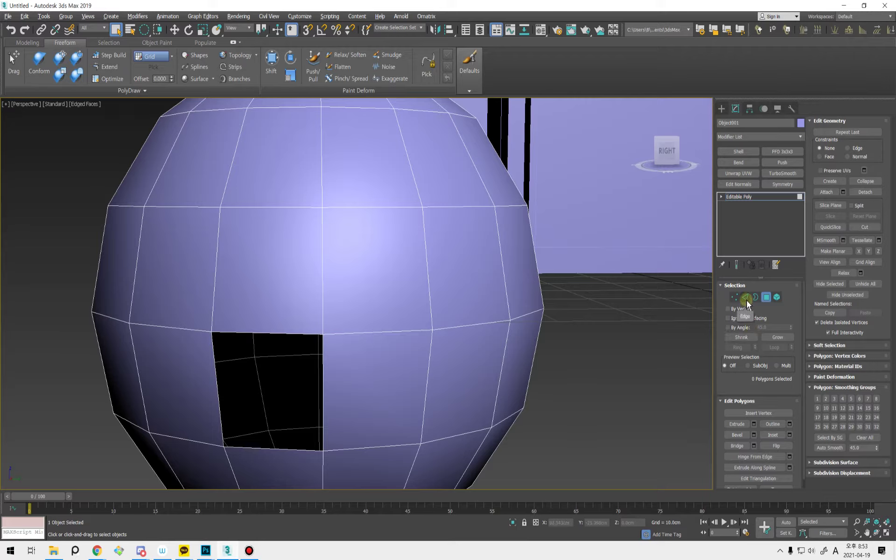
- Cut an L-shaped inner outline through the three polygons around the hole, from its upper edge around to its right edge
{"action": "left_click", "coordinate": [864, 227]}
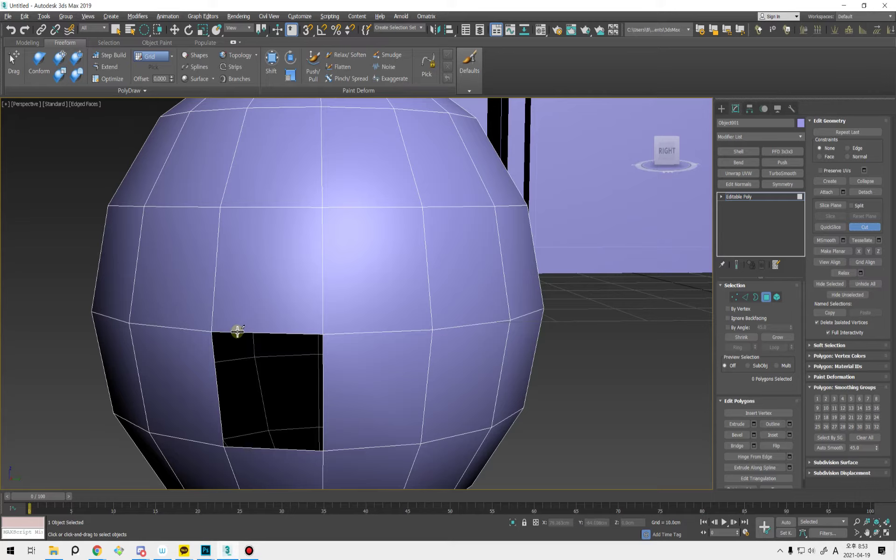
{"action": "left_click", "coordinate": [237, 331]}
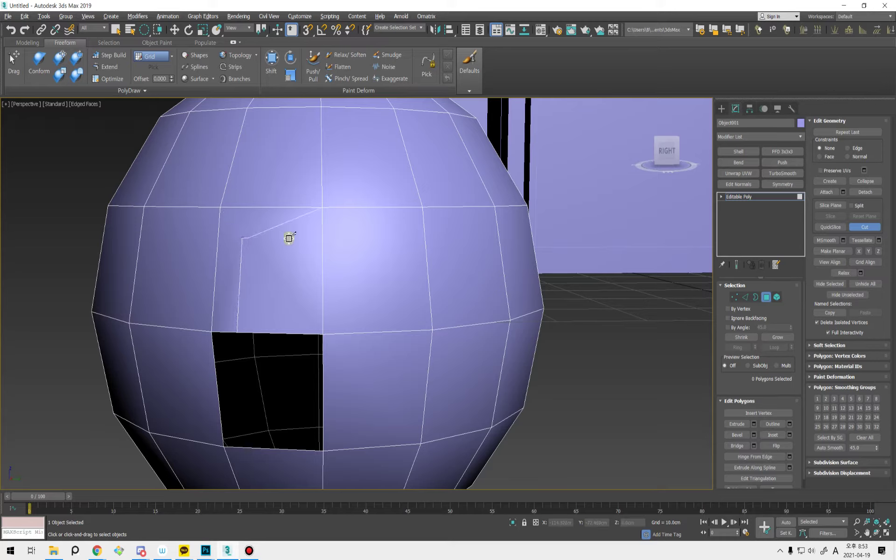
{"action": "left_click", "coordinate": [324, 238]}
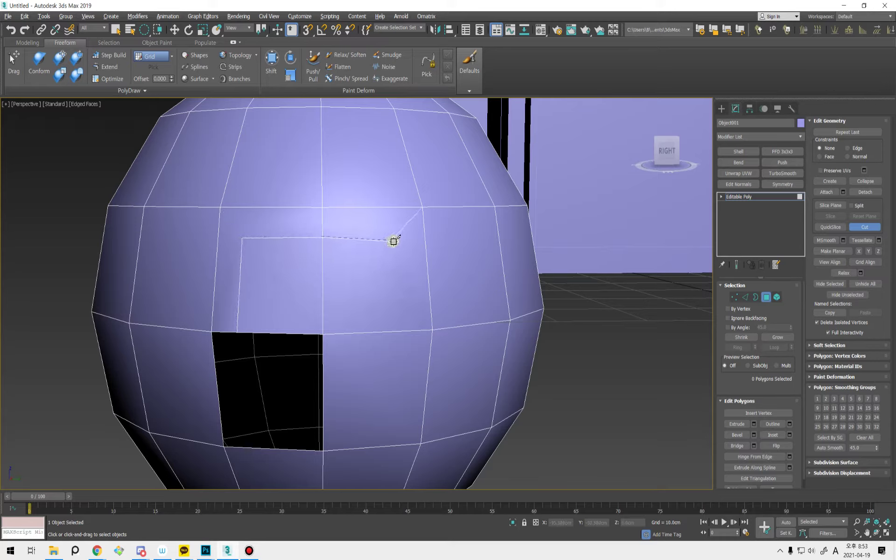
{"action": "left_click", "coordinate": [400, 239]}
{"action": "left_click", "coordinate": [404, 331]}
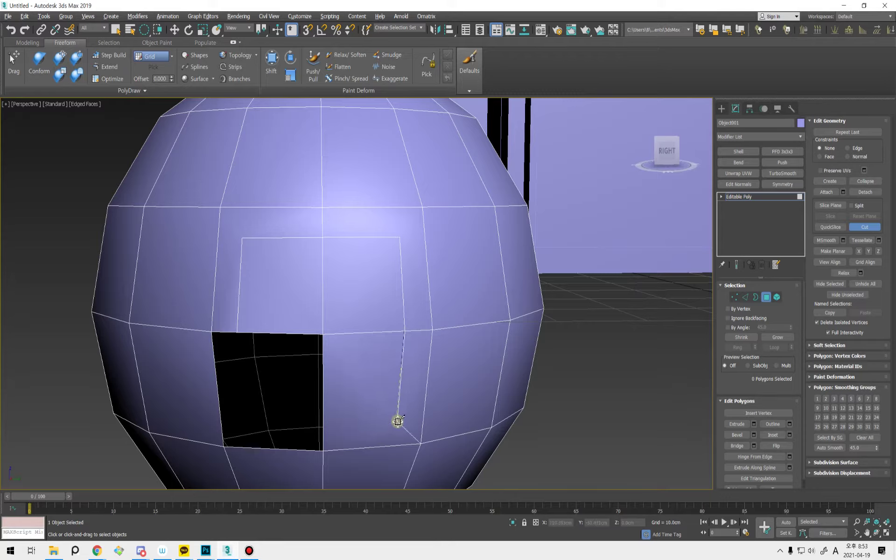
{"action": "left_click", "coordinate": [398, 421]}
{"action": "left_click", "coordinate": [323, 427]}
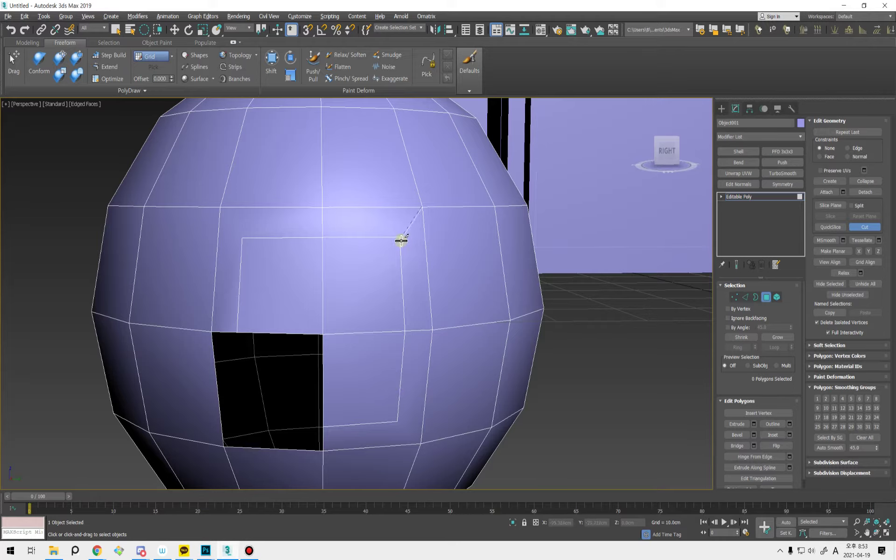
- Cut diagonal edges from the three outer corners of the inner outline to the neighbouring sphere corner vertices
{"action": "left_click", "coordinate": [400, 237]}
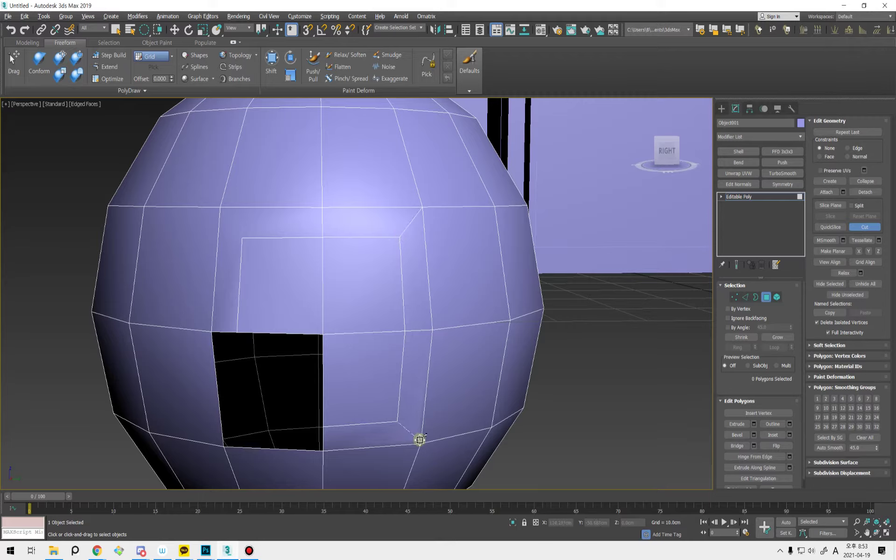
{"action": "left_click", "coordinate": [420, 442]}
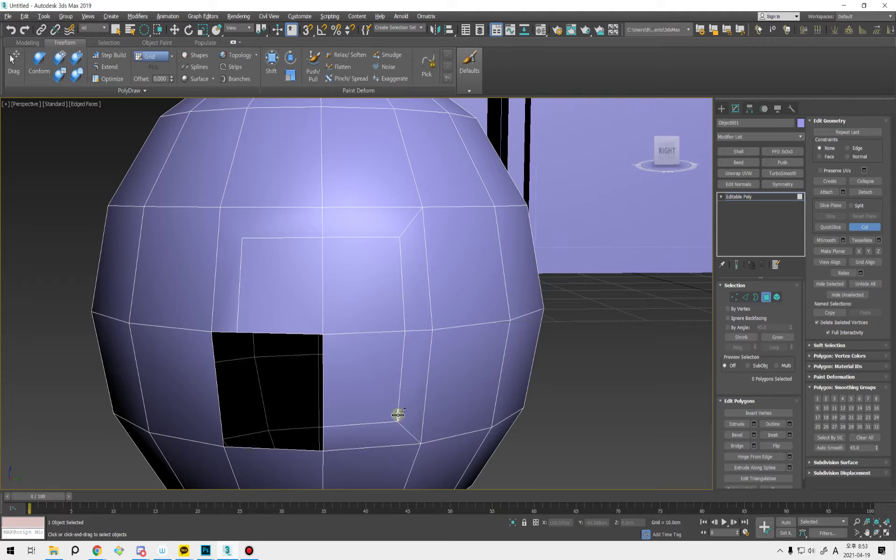
{"action": "left_click", "coordinate": [222, 208]}
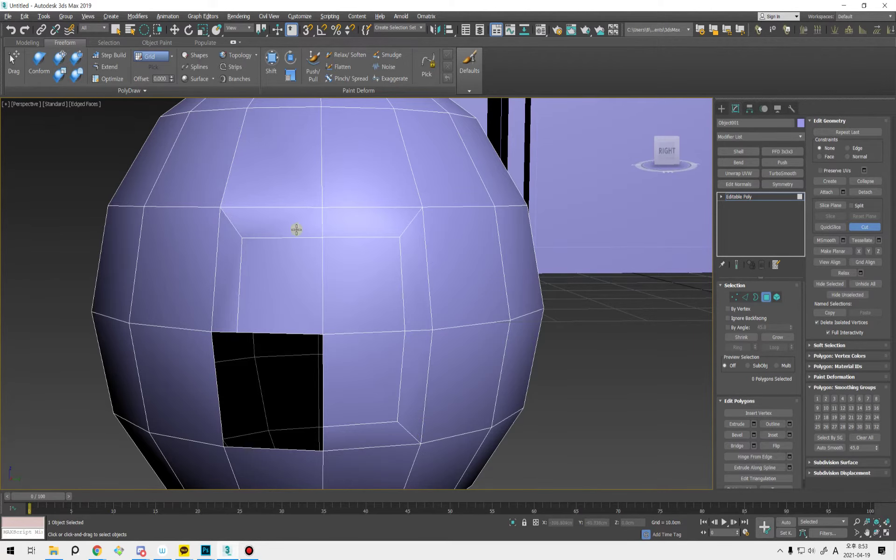
{"action": "right_click", "coordinate": [296, 230]}
- Select the sphere vertex at the outer end of the upper-left diagonal cut and move it slightly aside
{"action": "middle_click_drag", "start_coordinate": [296, 230], "coordinate": [337, 257]}
{"action": "scroll", "coordinate": [329, 268], "scroll_direction": "up", "scroll_amount": 5}
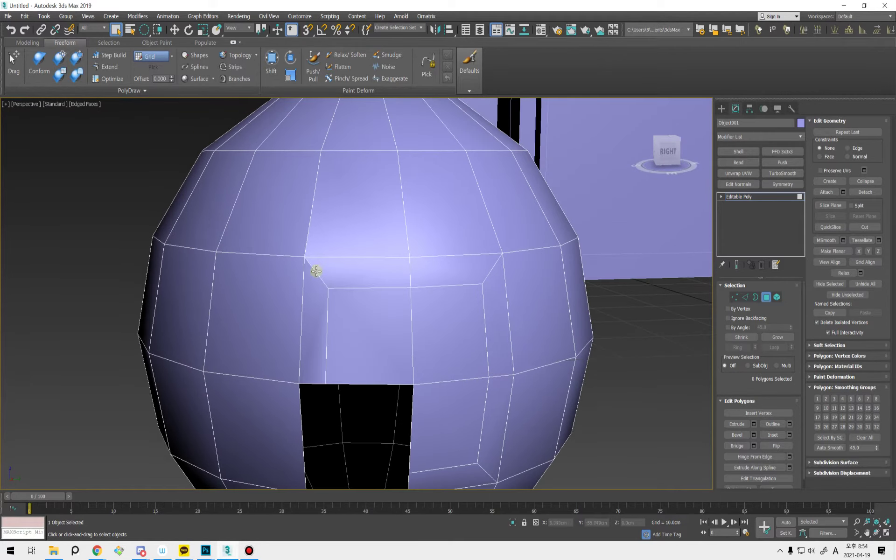
{"action": "key", "text": "1"}
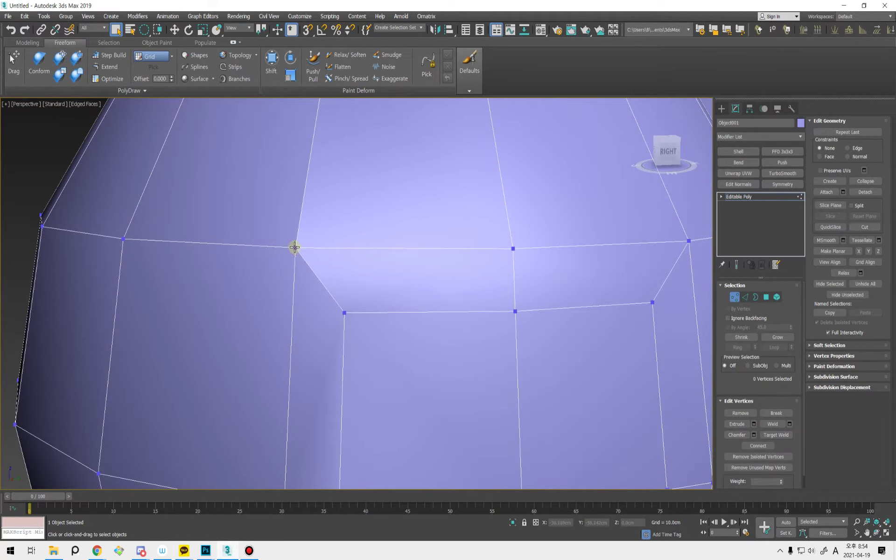
{"action": "left_click", "coordinate": [294, 247]}
{"action": "key", "text": "w"}
{"action": "mouse_move", "coordinate": [312, 234]}
{"action": "left_mouse_down"}
{"action": "mouse_move", "coordinate": [330, 226]}
{"action": "mouse_move", "coordinate": [303, 238]}
{"action": "left_mouse_up"}
{"action": "middle_click_drag", "start_coordinate": [304, 238], "coordinate": [327, 243], "text": "alt"}
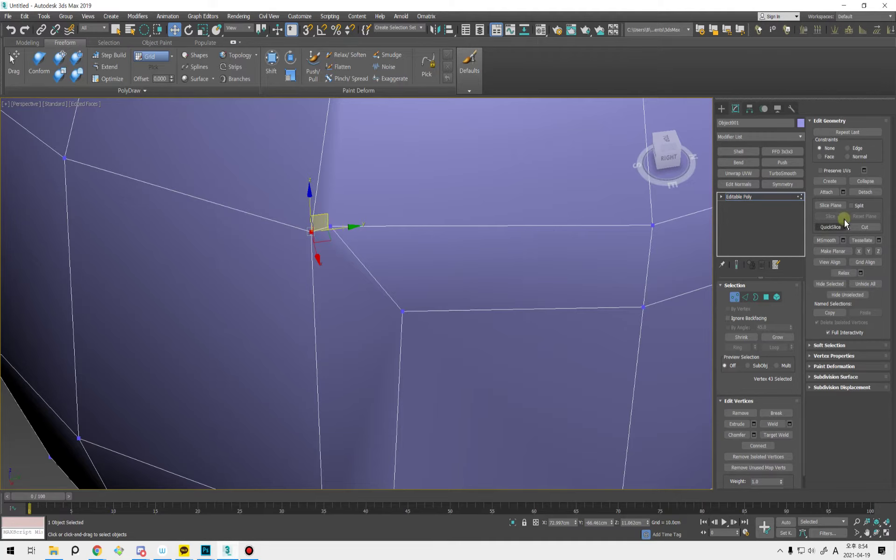
- Target Weld the moved corner vertex onto the adjacent end vertex of the diagonal cut, and leave Target Weld
{"action": "left_click", "coordinate": [776, 435]}
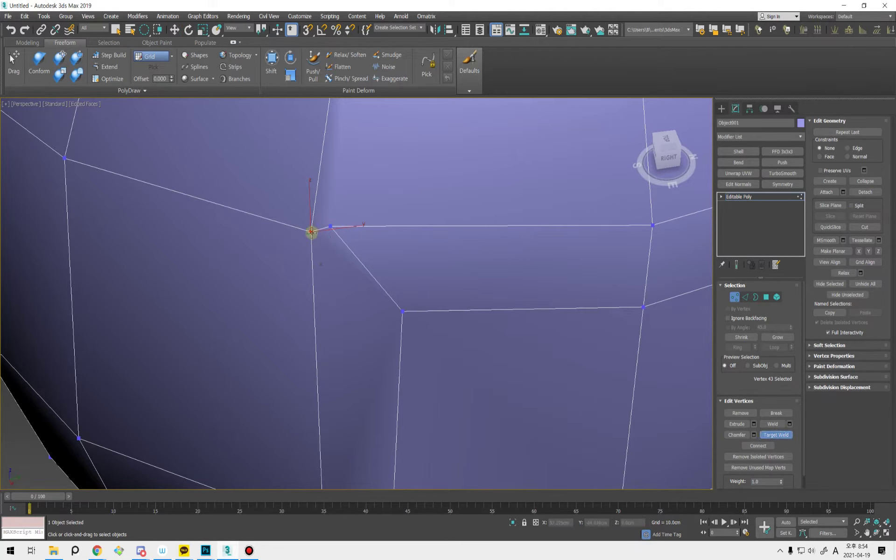
{"action": "left_click", "coordinate": [330, 226]}
{"action": "middle_click_drag", "start_coordinate": [376, 292], "coordinate": [437, 266]}
{"action": "scroll", "coordinate": [413, 277], "scroll_direction": "down", "scroll_amount": 6}
{"action": "scroll", "coordinate": [453, 324], "scroll_direction": "up", "scroll_amount": 5}
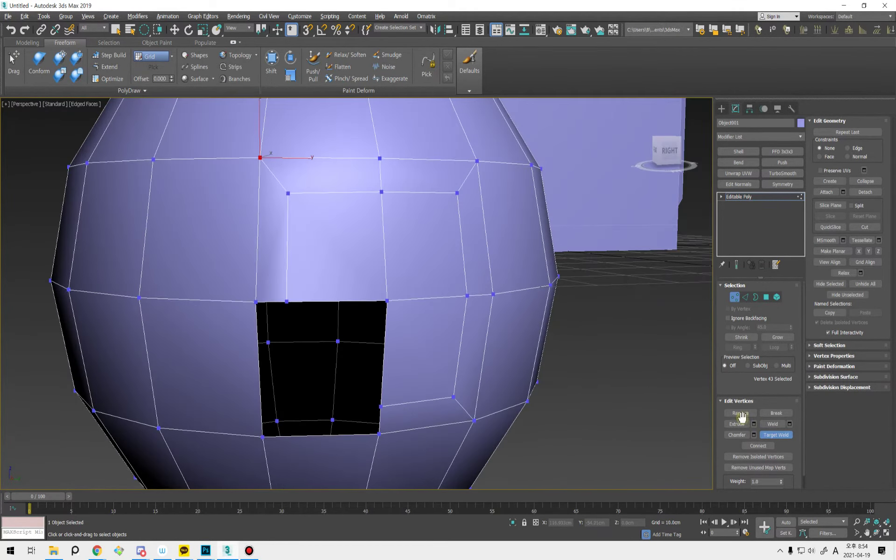
{"action": "left_click", "coordinate": [776, 435]}
{"action": "key", "text": "w"}
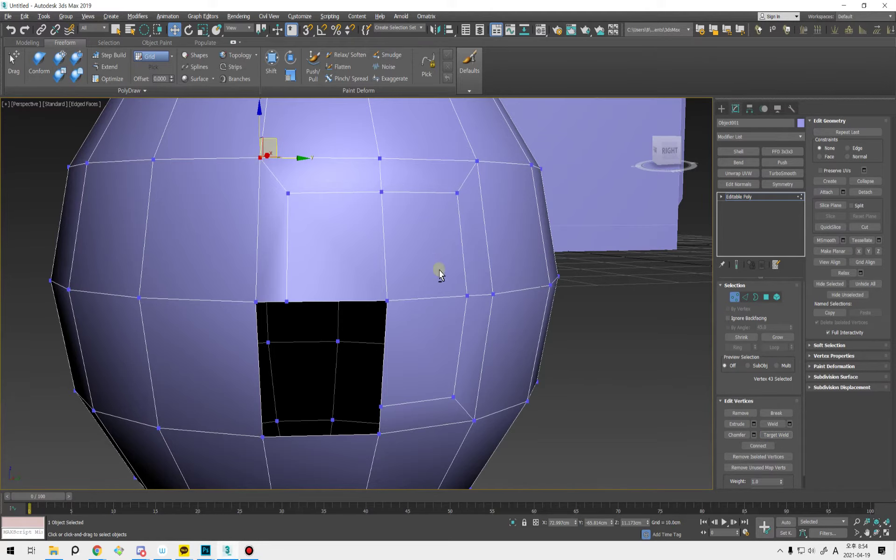
- Examine the cut outline and its corner vertices around the sphere's hole from several angles
{"action": "middle_click_drag", "start_coordinate": [438, 270], "coordinate": [561, 304], "text": "alt"}
{"action": "left_click", "coordinate": [561, 304]}
{"action": "middle_click_drag", "start_coordinate": [425, 239], "coordinate": [438, 295]}
{"action": "scroll", "coordinate": [463, 293], "scroll_direction": "down", "scroll_amount": 3}
{"action": "middle_click_drag", "start_coordinate": [352, 316], "coordinate": [368, 340]}
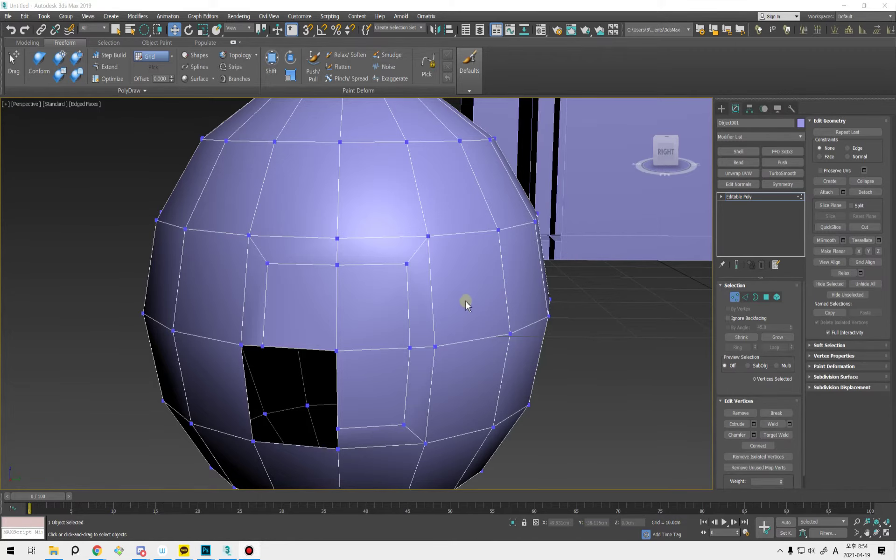
{"action": "middle_click_drag", "start_coordinate": [466, 302], "coordinate": [464, 240]}
{"action": "scroll", "coordinate": [404, 332], "scroll_direction": "up", "scroll_amount": 2}
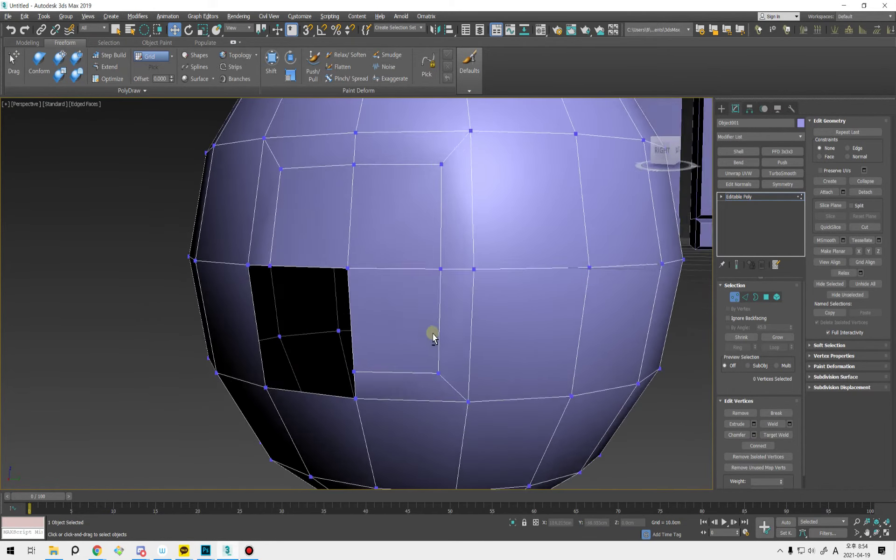
{"action": "middle_click_drag", "start_coordinate": [433, 337], "coordinate": [453, 283], "text": "alt"}
{"action": "left_click", "coordinate": [445, 306]}
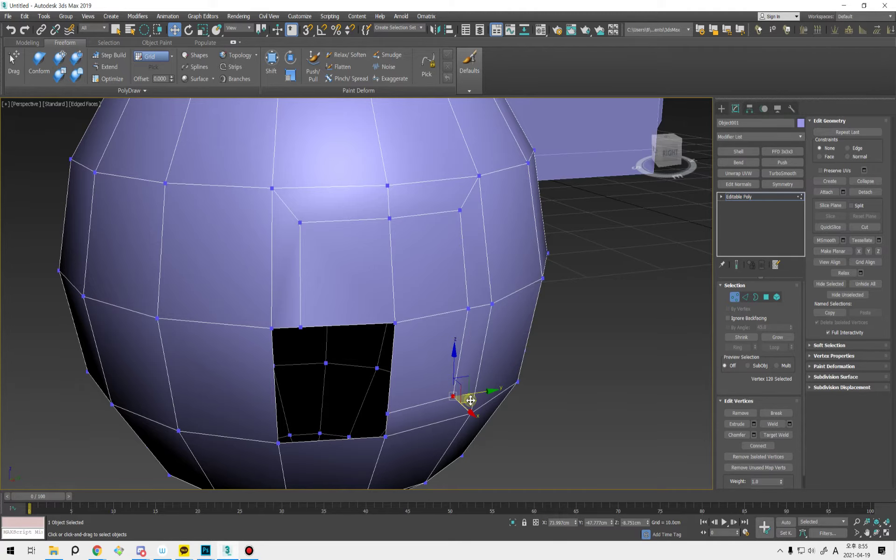
{"action": "middle_click_drag", "start_coordinate": [464, 393], "coordinate": [515, 387], "text": "alt"}
{"action": "left_click", "coordinate": [511, 406]}
{"action": "scroll", "coordinate": [515, 301], "scroll_direction": "up", "scroll_amount": 4}
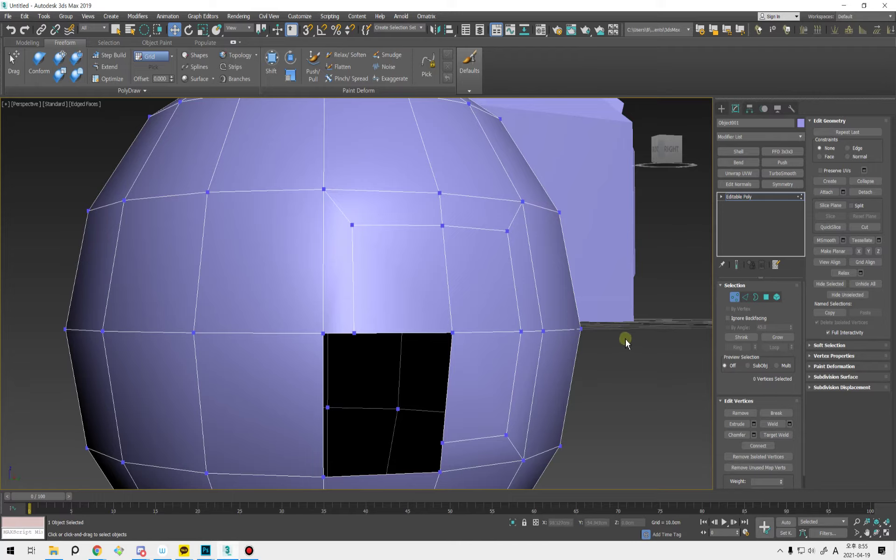
{"action": "left_click", "coordinate": [865, 228]}
{"action": "scroll", "coordinate": [409, 384], "scroll_direction": "down", "scroll_amount": 5}
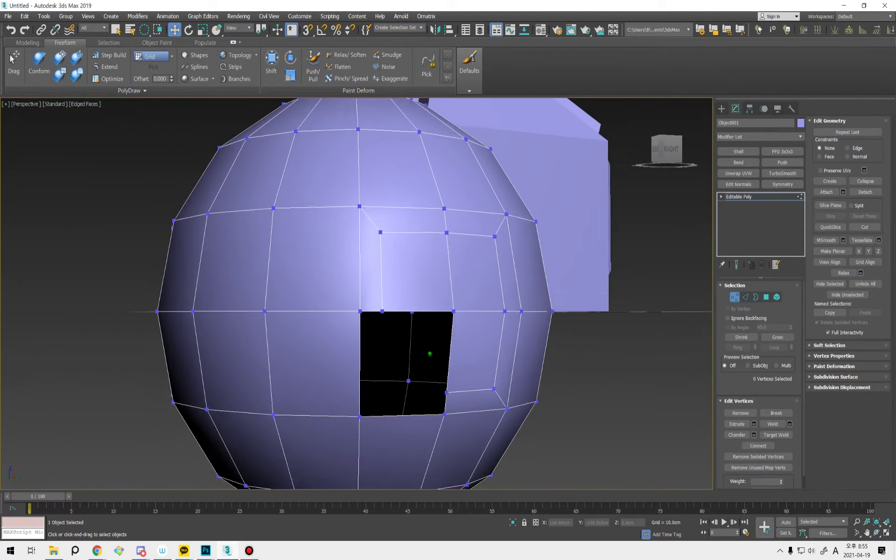
{"action": "middle_click_drag", "start_coordinate": [426, 356], "coordinate": [398, 377], "text": "alt"}
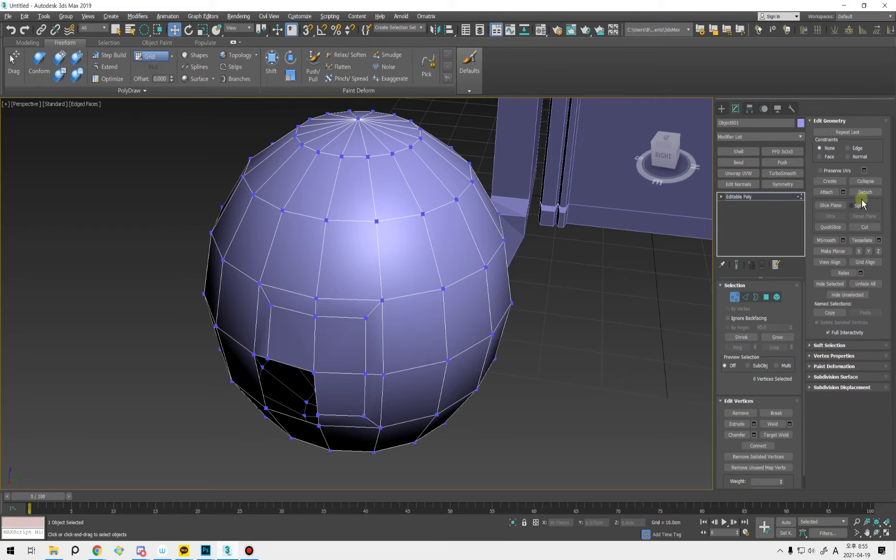
{"action": "middle_click_drag", "start_coordinate": [592, 364], "coordinate": [625, 377], "text": "alt"}
- Select the six vertices along the upper band of the cut outline, three on each row, and relax them
{"action": "middle_click_drag", "start_coordinate": [530, 330], "coordinate": [439, 294], "text": "alt"}
{"action": "left_click", "coordinate": [428, 302]}
{"action": "left_click", "coordinate": [495, 312]}
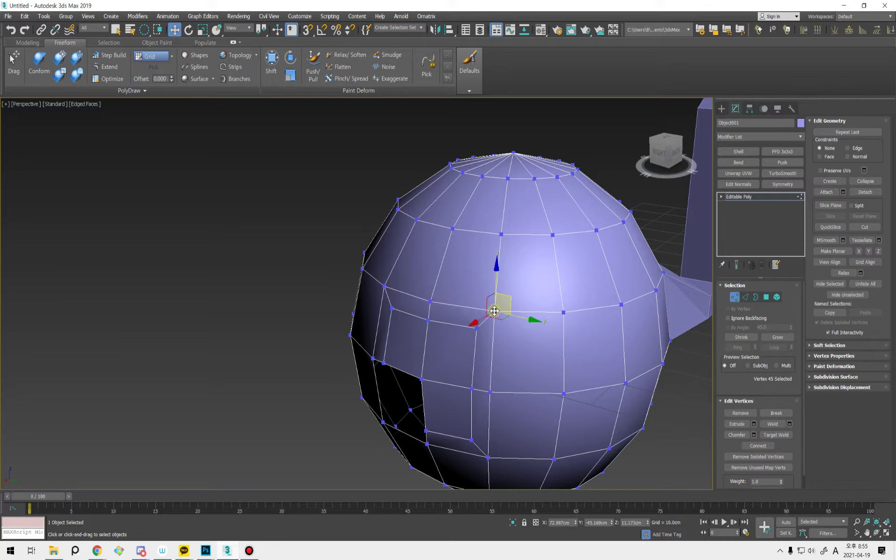
{"action": "middle_click_drag", "start_coordinate": [495, 312], "coordinate": [380, 351], "text": "alt"}
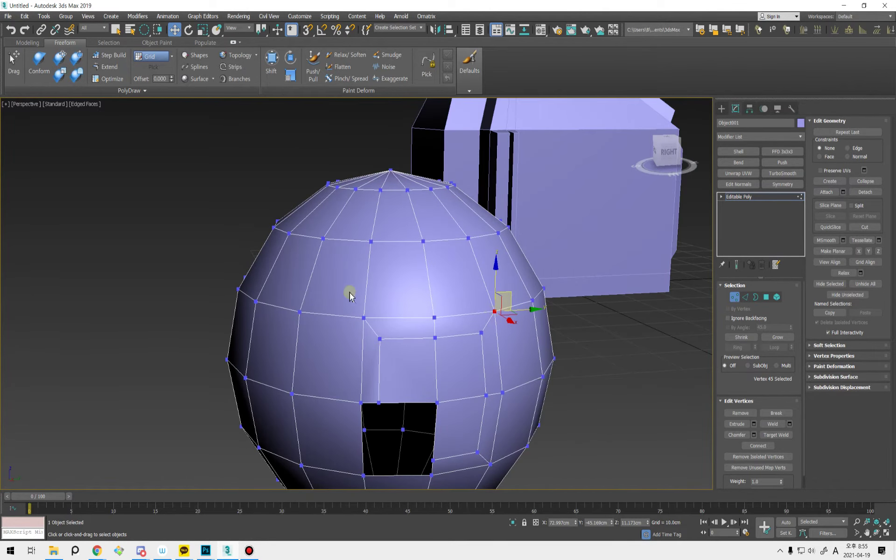
{"action": "left_click", "coordinate": [435, 317]}
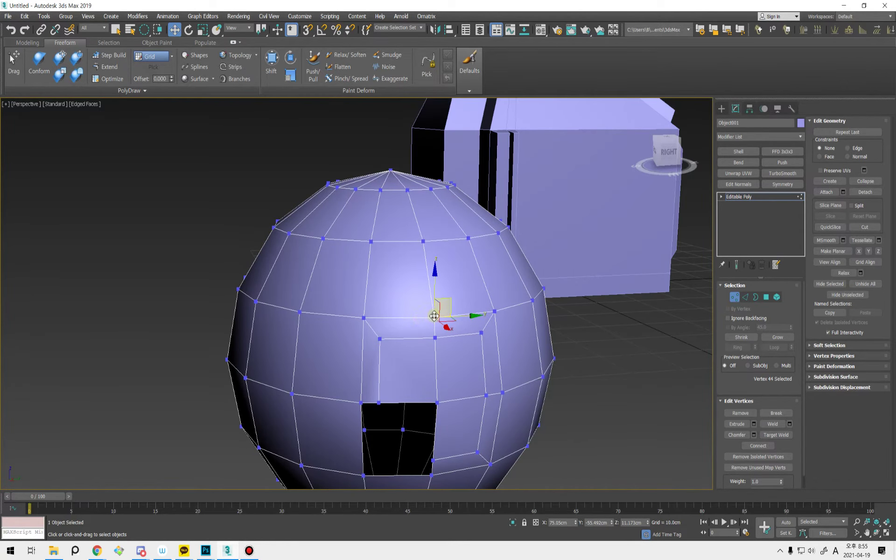
{"action": "left_click", "coordinate": [364, 319], "text": "ctrl"}
{"action": "left_click", "coordinate": [379, 337], "text": "ctrl"}
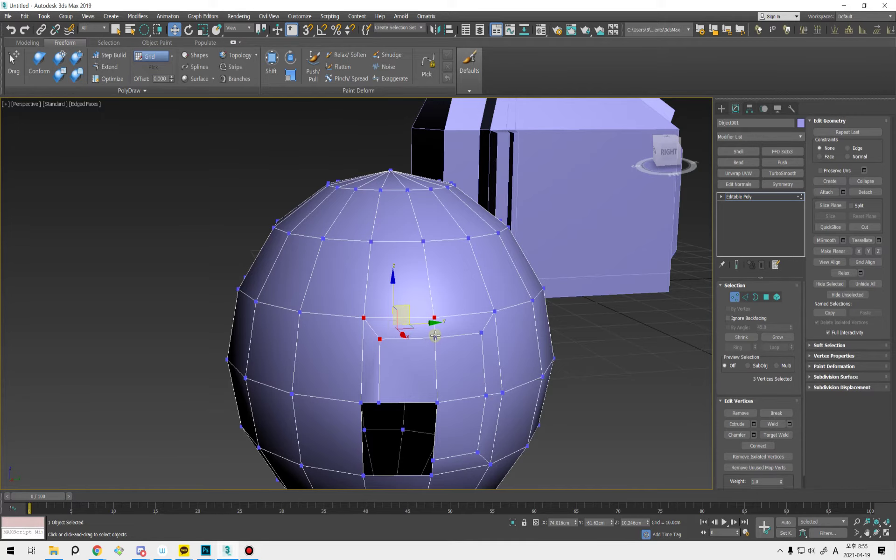
{"action": "left_click", "coordinate": [435, 333], "text": "ctrl"}
{"action": "left_click", "coordinate": [481, 333], "text": "ctrl"}
{"action": "middle_click_drag", "start_coordinate": [481, 333], "coordinate": [460, 266], "text": "alt"}
{"action": "left_click", "coordinate": [384, 317], "text": "ctrl"}
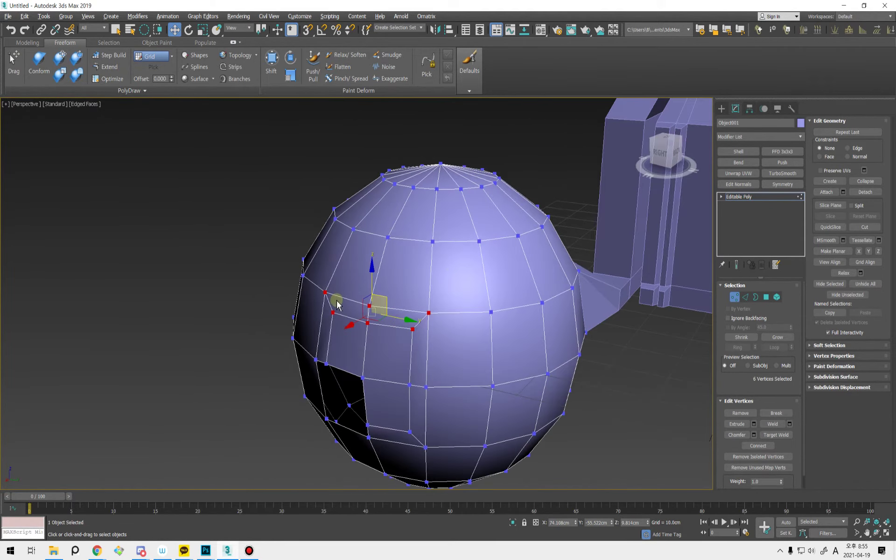
{"action": "middle_click_drag", "start_coordinate": [338, 305], "coordinate": [410, 346], "text": "alt"}
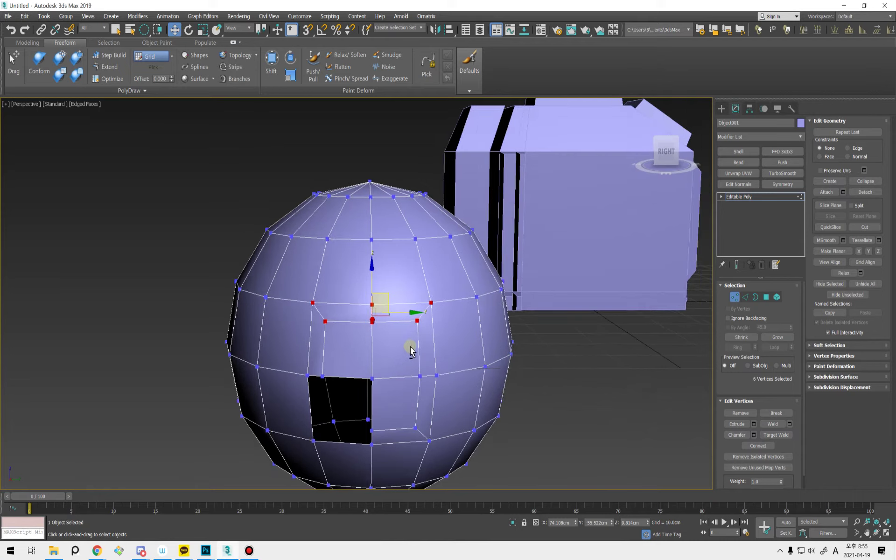
{"action": "left_click", "coordinate": [843, 273]}
- Relax the two mid-height vertices and the lower inner corner vertex on the outline's right side five times, and leave vertex editing
{"action": "middle_click_drag", "start_coordinate": [537, 364], "coordinate": [408, 363], "text": "alt"}
{"action": "left_click", "coordinate": [405, 373]}
{"action": "left_click", "coordinate": [420, 373], "text": "ctrl"}
{"action": "left_click", "coordinate": [409, 394], "text": "ctrl"}
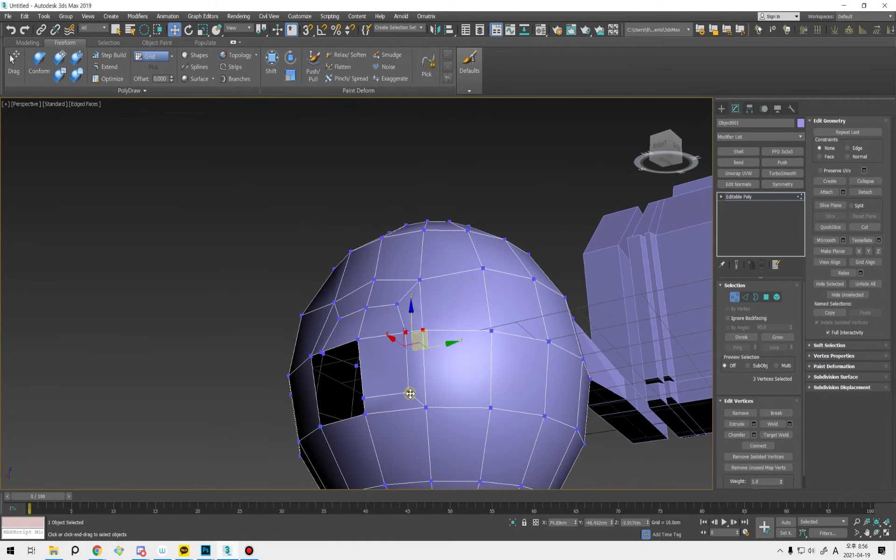
{"action": "left_click", "coordinate": [849, 273]}
{"action": "left_click", "coordinate": [849, 274]}
{"action": "left_click", "coordinate": [849, 274]}
{"action": "left_click", "coordinate": [848, 274]}
{"action": "left_click", "coordinate": [846, 274]}
{"action": "middle_click_drag", "start_coordinate": [468, 379], "coordinate": [332, 346], "text": "alt"}
{"action": "left_click", "coordinate": [458, 379]}
{"action": "middle_click_drag", "start_coordinate": [420, 381], "coordinate": [537, 336], "text": "alt"}
{"action": "scroll", "coordinate": [481, 397], "scroll_direction": "down", "scroll_amount": 3}
{"action": "left_click", "coordinate": [734, 297]}
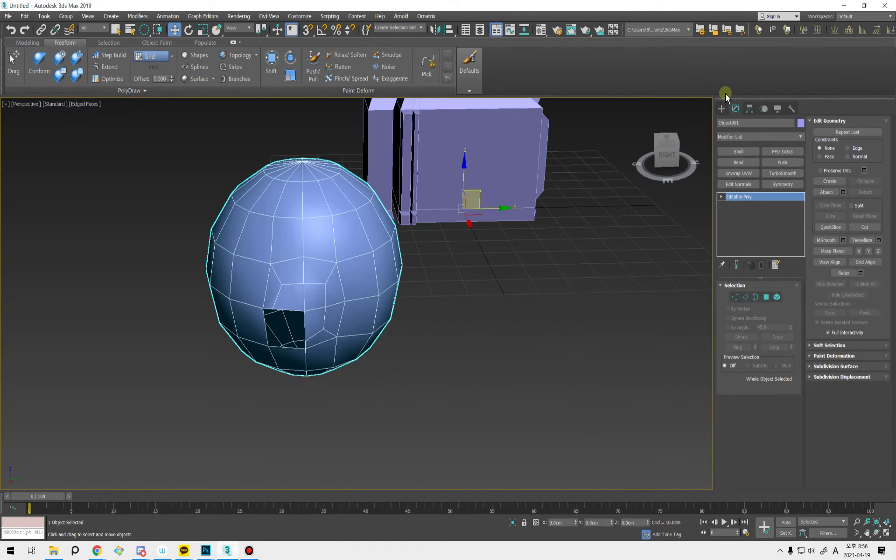
- Select the two top ridge vertices of the box body beside the narrow gap, and relax them twice
{"action": "left_click", "coordinate": [722, 108]}
{"action": "middle_click_drag", "start_coordinate": [467, 368], "coordinate": [399, 314], "text": "alt"}
{"action": "left_click", "coordinate": [450, 355]}
{"action": "key", "text": "1"}
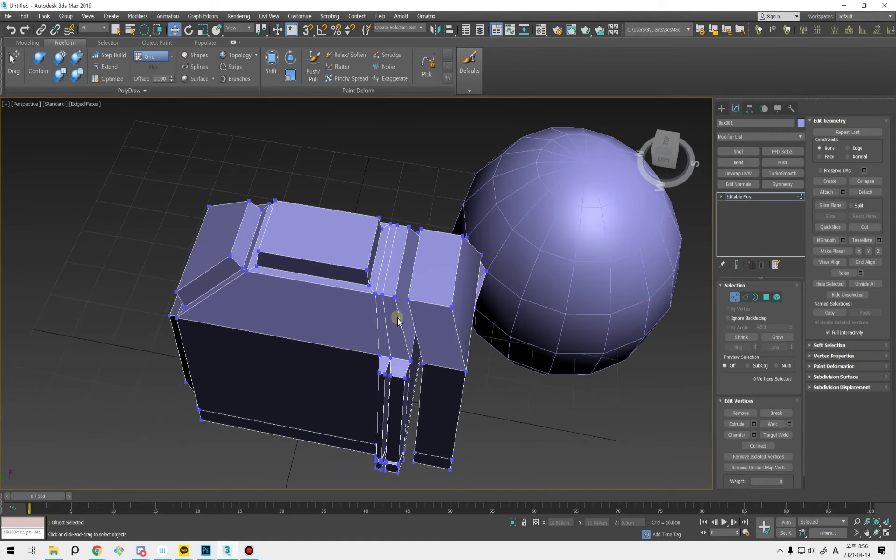
{"action": "left_click", "coordinate": [395, 297]}
{"action": "scroll", "coordinate": [409, 228], "scroll_direction": "up", "scroll_amount": 5}
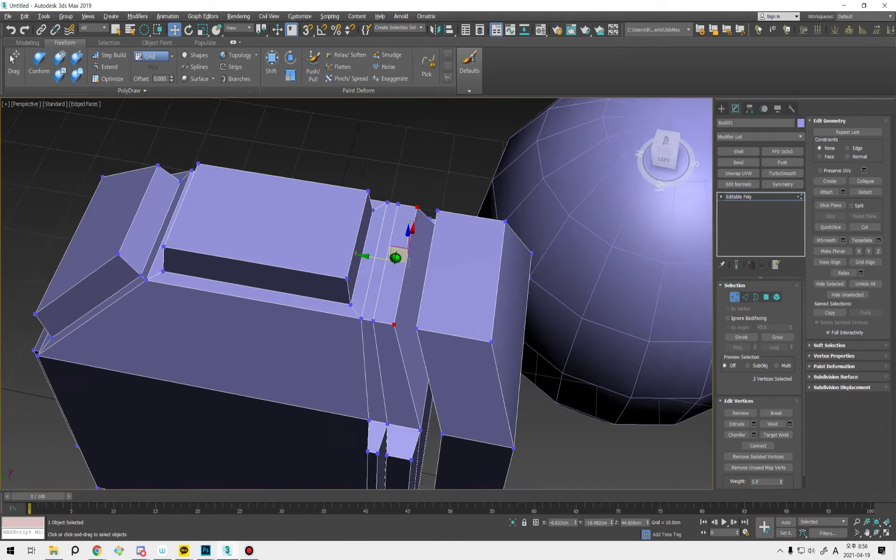
{"action": "mouse_move", "coordinate": [394, 256]}
{"action": "middle_mouse_down", "text": "alt"}
{"action": "mouse_move", "coordinate": [406, 256]}
{"action": "mouse_move", "coordinate": [406, 244]}
{"action": "middle_mouse_up", "text": "alt"}
{"action": "middle_click_drag", "start_coordinate": [324, 295], "coordinate": [377, 246], "text": "alt"}
{"action": "middle_click_drag", "start_coordinate": [420, 350], "coordinate": [426, 357], "text": "alt"}
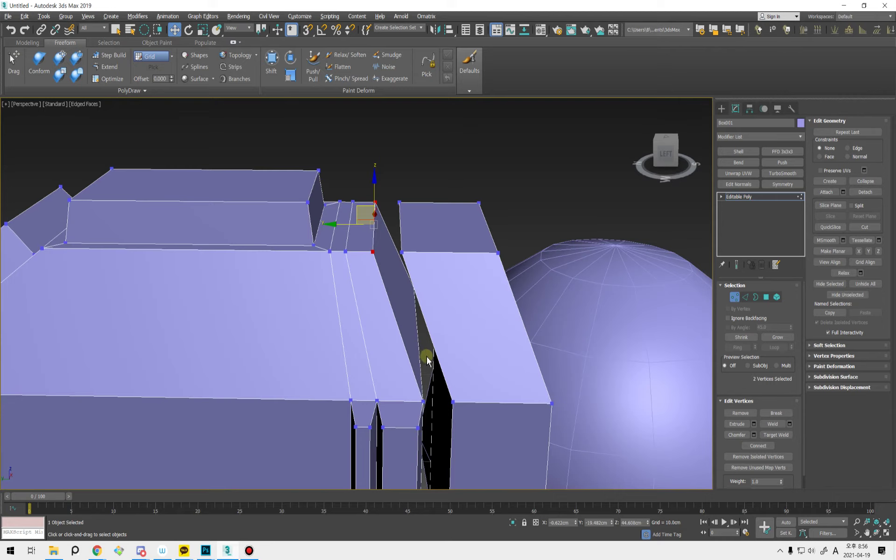
{"action": "left_click", "coordinate": [844, 273]}
{"action": "left_click", "coordinate": [844, 273]}
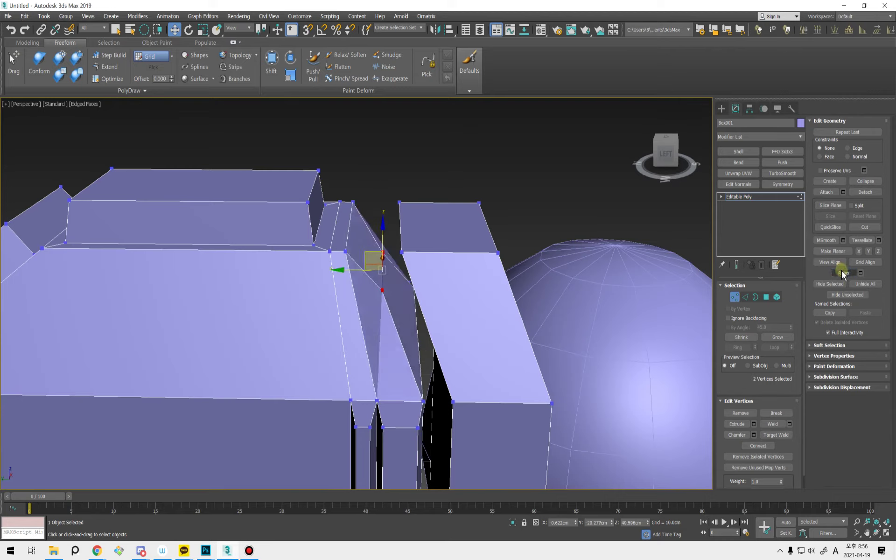
- Select the neighbouring pair of ridge vertices, one row further from the gap, and relax them twice
{"action": "left_click", "coordinate": [346, 251]}
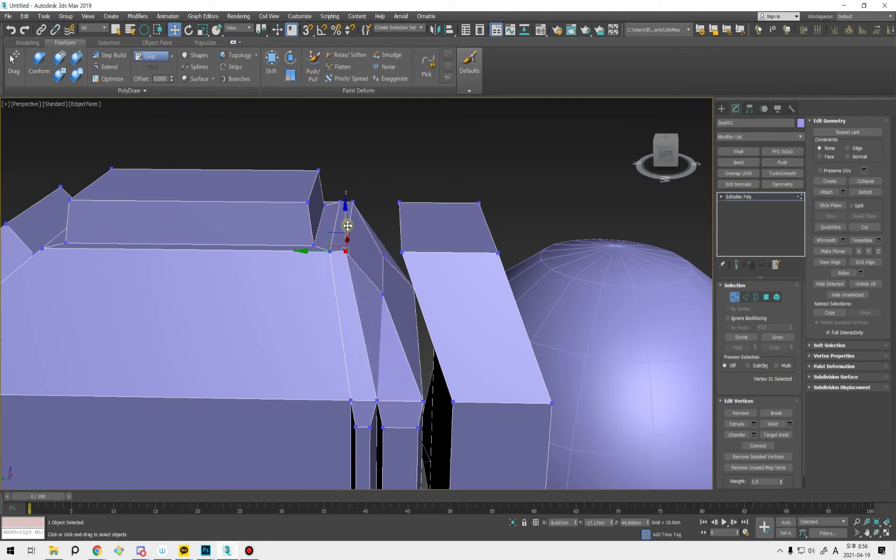
{"action": "left_click", "coordinate": [352, 202], "text": "ctrl"}
{"action": "left_click", "coordinate": [844, 274]}
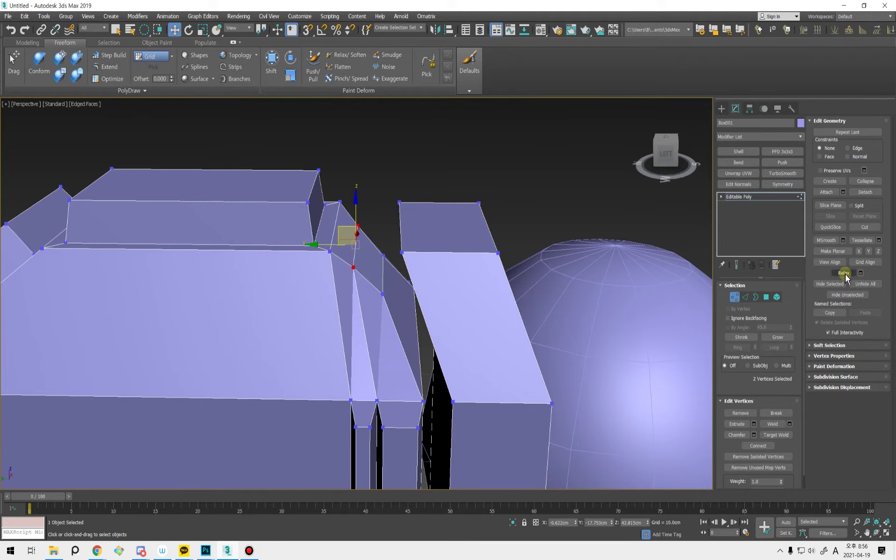
{"action": "left_click", "coordinate": [844, 274]}
{"action": "middle_click_drag", "start_coordinate": [515, 360], "coordinate": [430, 356], "text": "alt"}
- Reselect the pair of lowered ridge vertices on the box body's strip beside the gap, and leave vertex editing
{"action": "left_click", "coordinate": [402, 306]}
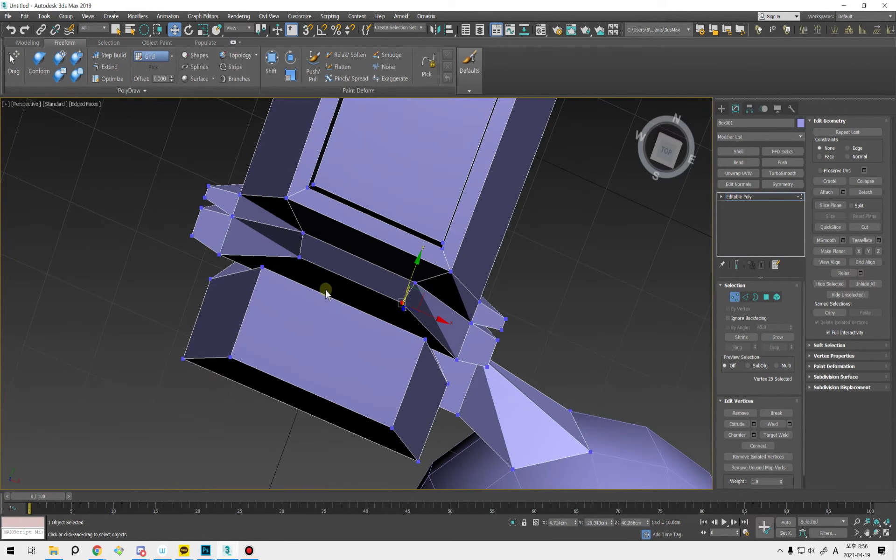
{"action": "left_click", "coordinate": [298, 259], "text": "ctrl"}
{"action": "middle_click_drag", "start_coordinate": [310, 296], "coordinate": [399, 234], "text": "alt"}
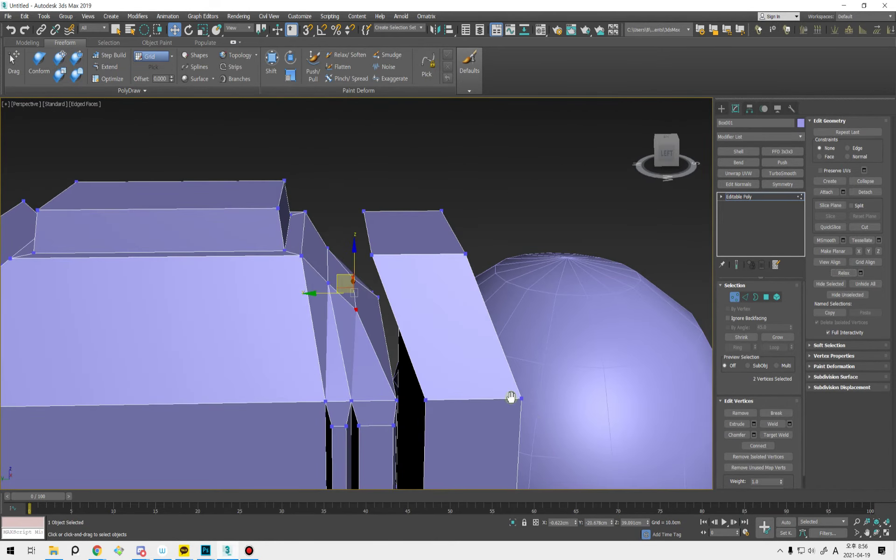
{"action": "scroll", "coordinate": [491, 432], "scroll_direction": "down", "scroll_amount": 5}
{"action": "scroll", "coordinate": [491, 433], "scroll_direction": "down", "scroll_amount": 2}
{"action": "left_click", "coordinate": [735, 297]}
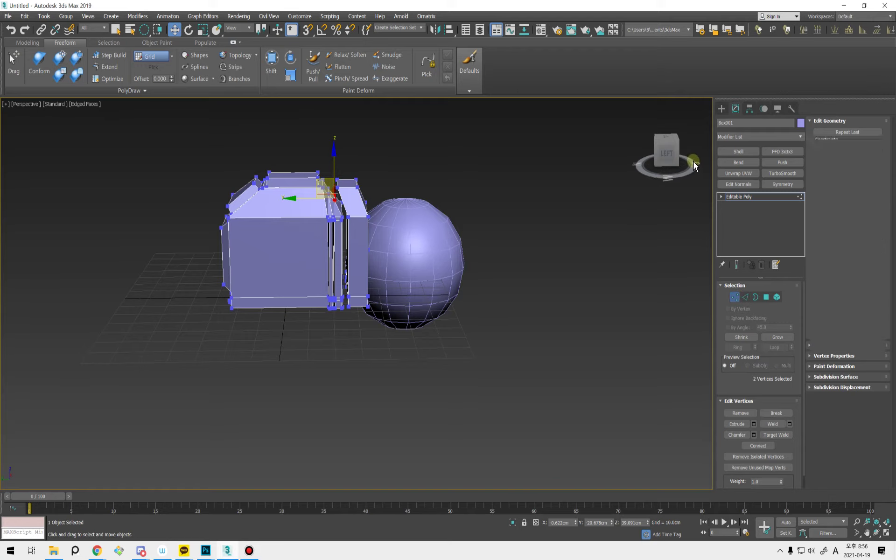
- Create a box about 40 cm long, 38 cm wide and 37 cm high in front of the sphere
{"action": "left_click", "coordinate": [719, 109]}
{"action": "left_click", "coordinate": [741, 165]}
{"action": "middle_click_drag", "start_coordinate": [576, 286], "coordinate": [438, 386], "text": "alt"}
{"action": "left_click_drag", "start_coordinate": [438, 386], "coordinate": [398, 488]}
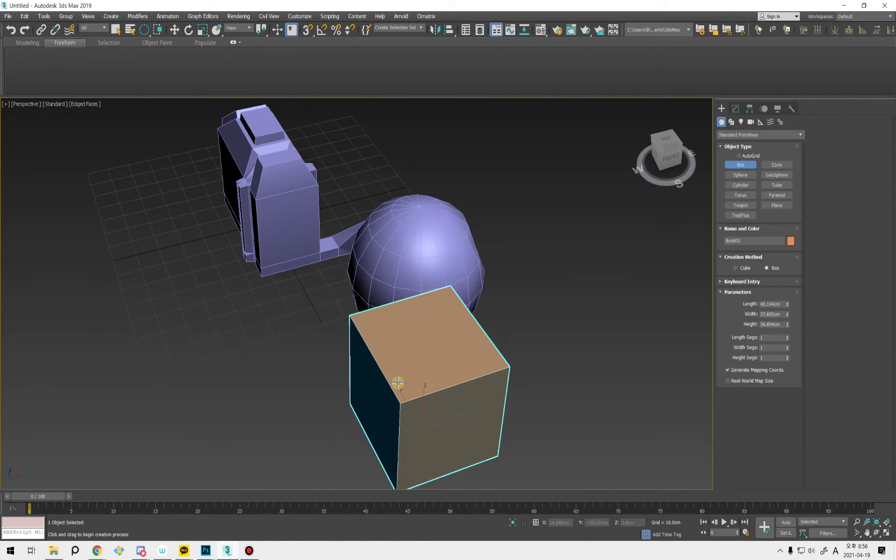
{"action": "left_click", "coordinate": [400, 380]}
- Set the new box's length, width and height segments to 3 each, and convert it to Editable Poly
{"action": "middle_click_drag", "start_coordinate": [400, 380], "coordinate": [694, 374], "text": "alt"}
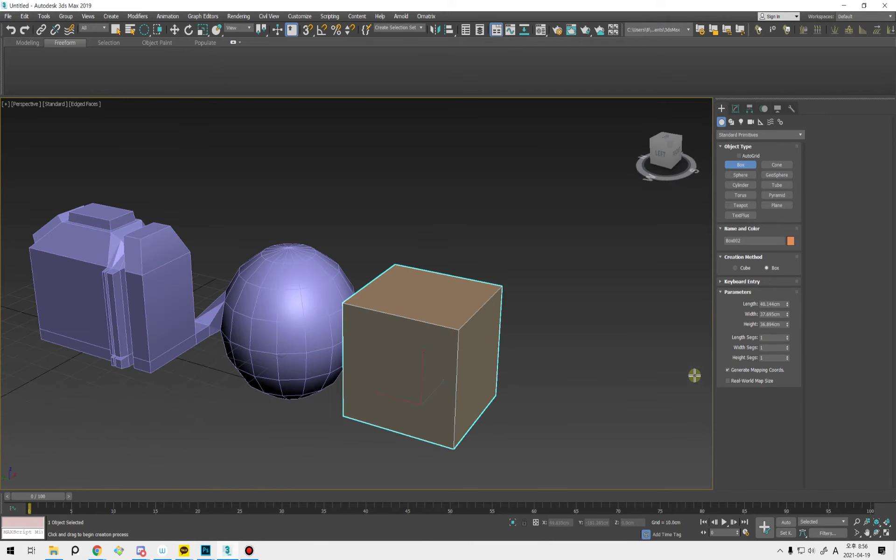
{"action": "left_click", "coordinate": [787, 336]}
{"action": "left_click", "coordinate": [787, 346]}
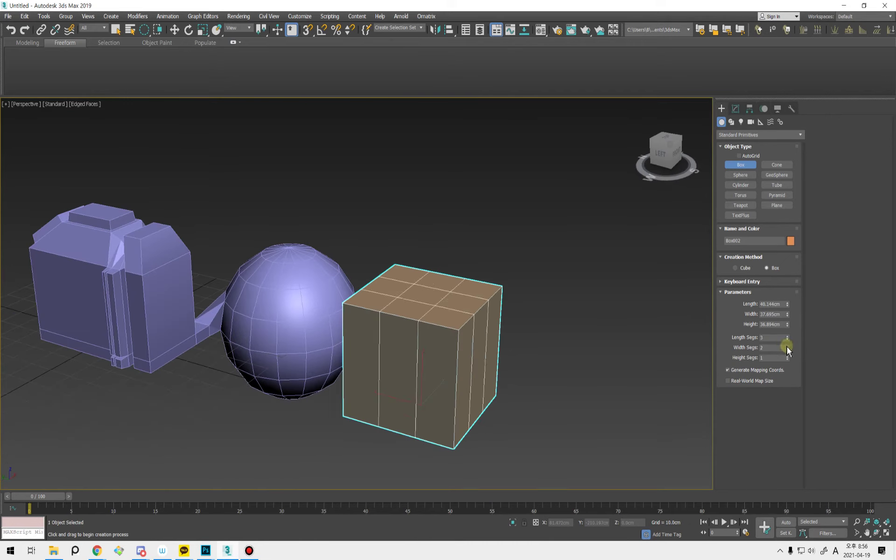
{"action": "left_click", "coordinate": [788, 357]}
{"action": "right_click", "coordinate": [466, 370]}
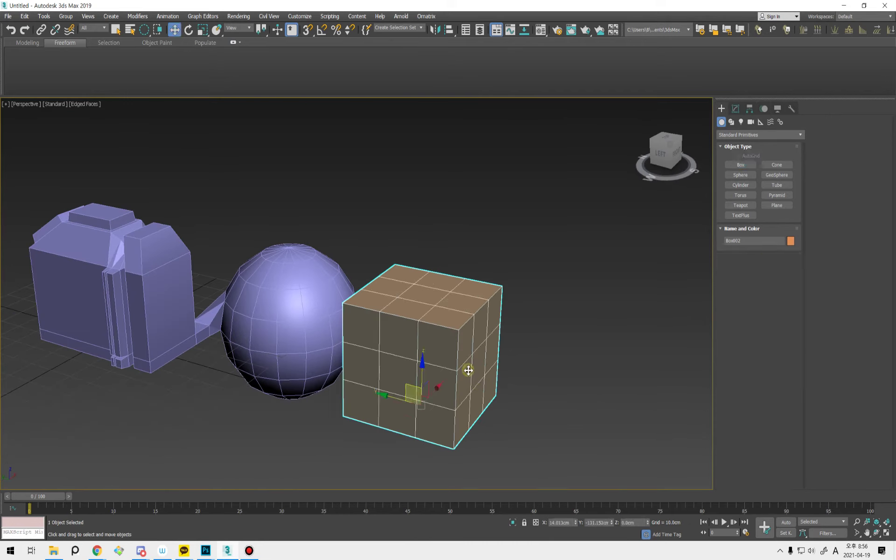
{"action": "right_click", "coordinate": [441, 376]}
{"action": "left_click", "coordinate": [529, 490]}
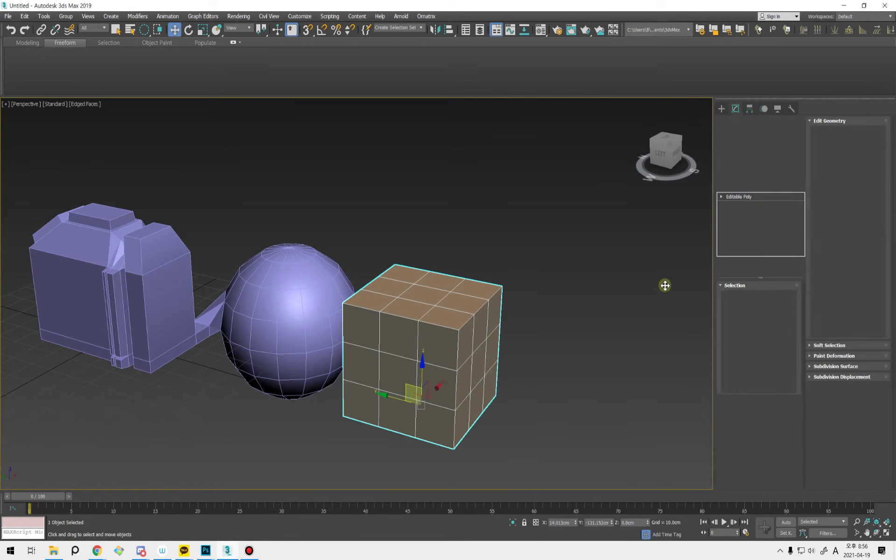
- Select all vertices of the new box and relax them repeatedly to round and shrink it
{"action": "middle_click_drag", "start_coordinate": [594, 323], "coordinate": [614, 272]}
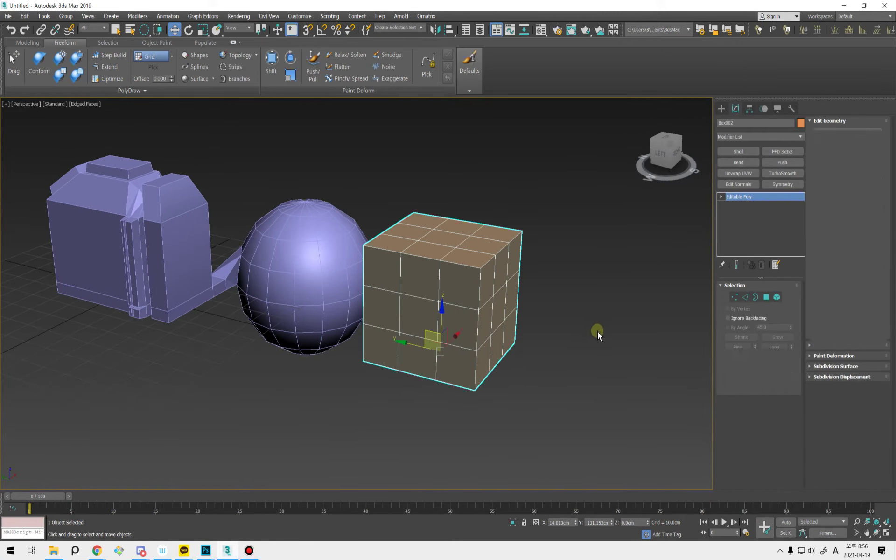
{"action": "key", "text": "1"}
{"action": "middle_click_drag", "start_coordinate": [596, 330], "coordinate": [591, 335], "text": "alt"}
{"action": "key", "text": "ctrl+a"}
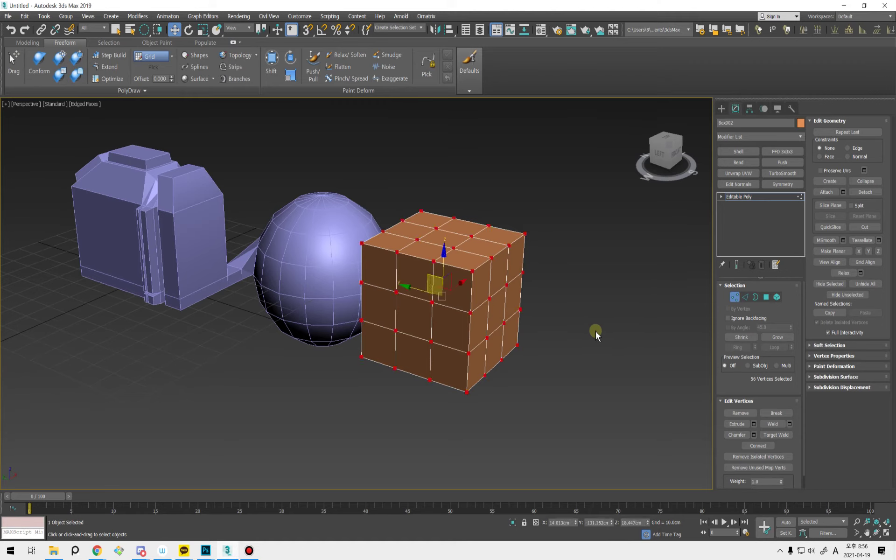
{"action": "left_click", "coordinate": [843, 275]}
{"action": "left_click", "coordinate": [843, 274]}
{"action": "left_click", "coordinate": [843, 275]}
{"action": "left_click", "coordinate": [843, 275]}
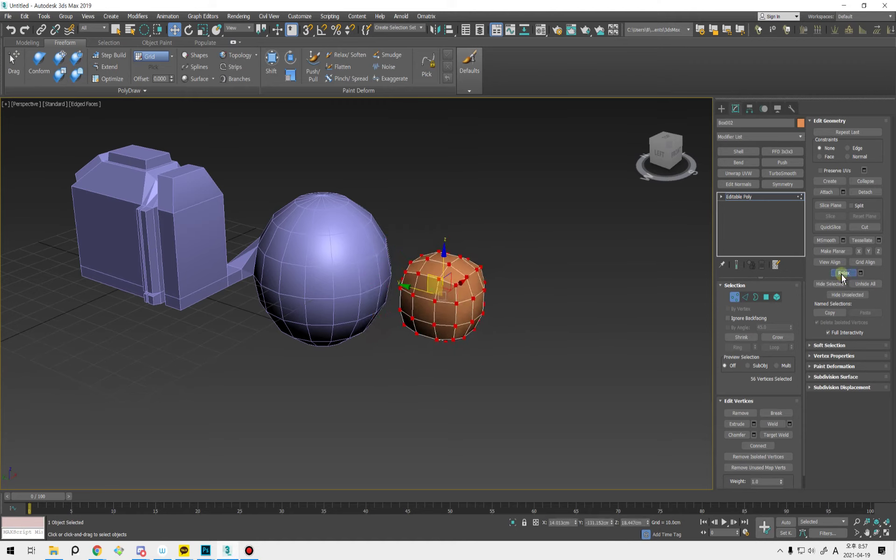
{"action": "left_click", "coordinate": [843, 275]}
{"action": "left_click", "coordinate": [843, 274]}
{"action": "left_click", "coordinate": [843, 274]}
{"action": "left_click", "coordinate": [843, 275]}
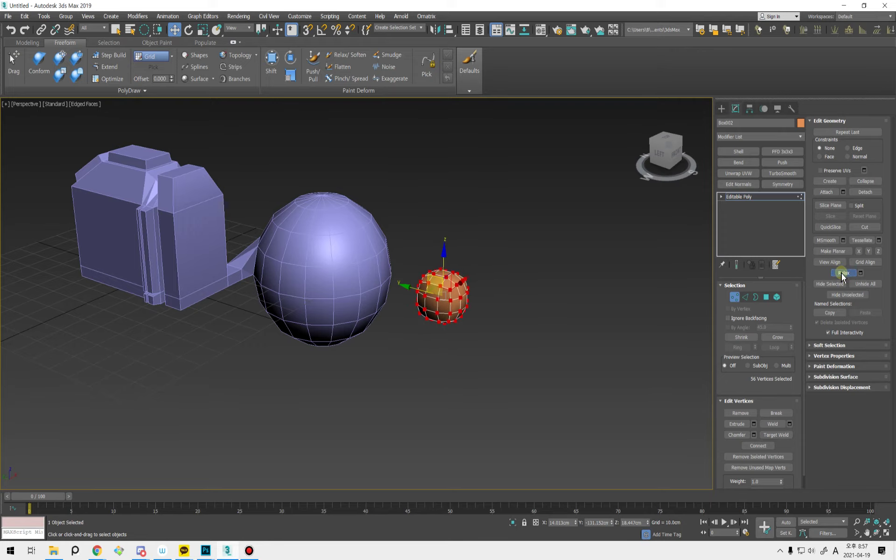
{"action": "left_click", "coordinate": [843, 275]}
{"action": "left_click", "coordinate": [843, 274]}
{"action": "left_click", "coordinate": [843, 274]}
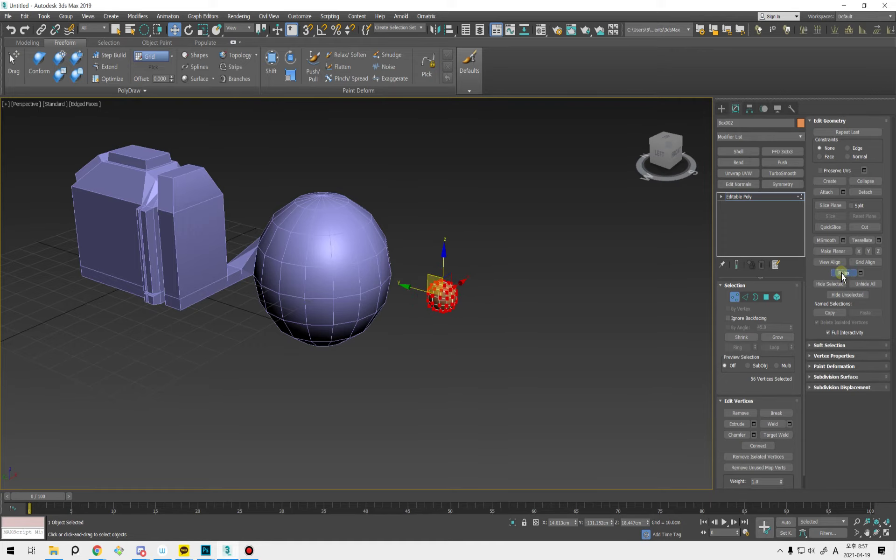
{"action": "left_click", "coordinate": [843, 275]}
- Inspect the rounded box up close, undo the last several relaxes and clear the vertex selection
{"action": "scroll", "coordinate": [440, 307], "scroll_direction": "up", "scroll_amount": 8}
{"action": "scroll", "coordinate": [439, 307], "scroll_direction": "down", "scroll_amount": 3}
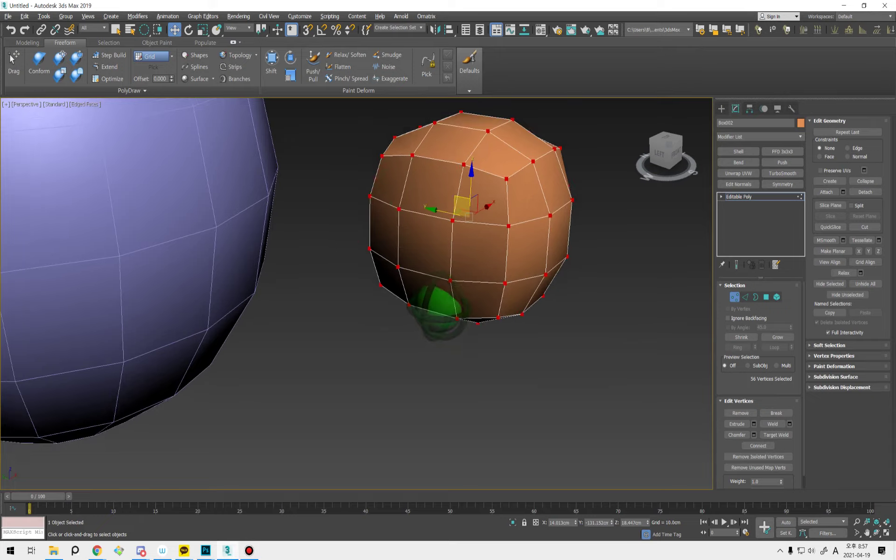
{"action": "middle_click_drag", "start_coordinate": [494, 291], "coordinate": [494, 344]}
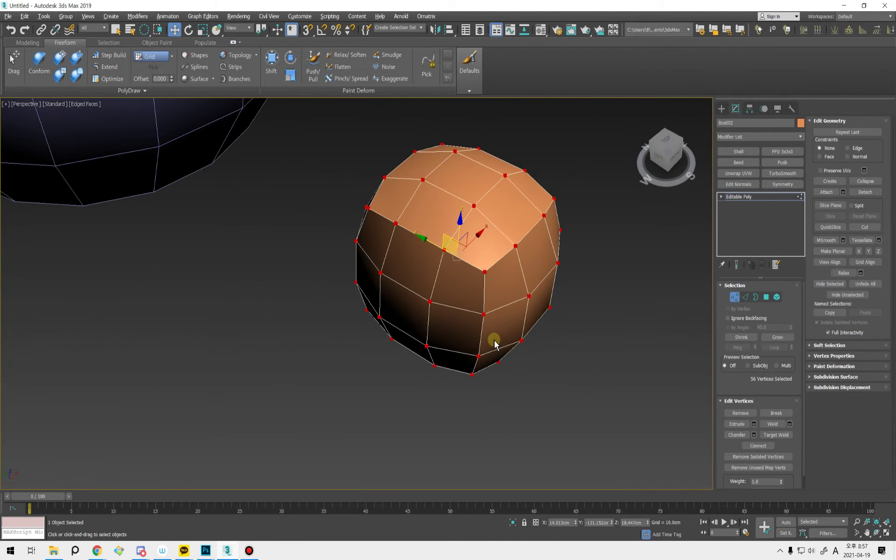
{"action": "scroll", "coordinate": [463, 284], "scroll_direction": "down", "scroll_amount": 6}
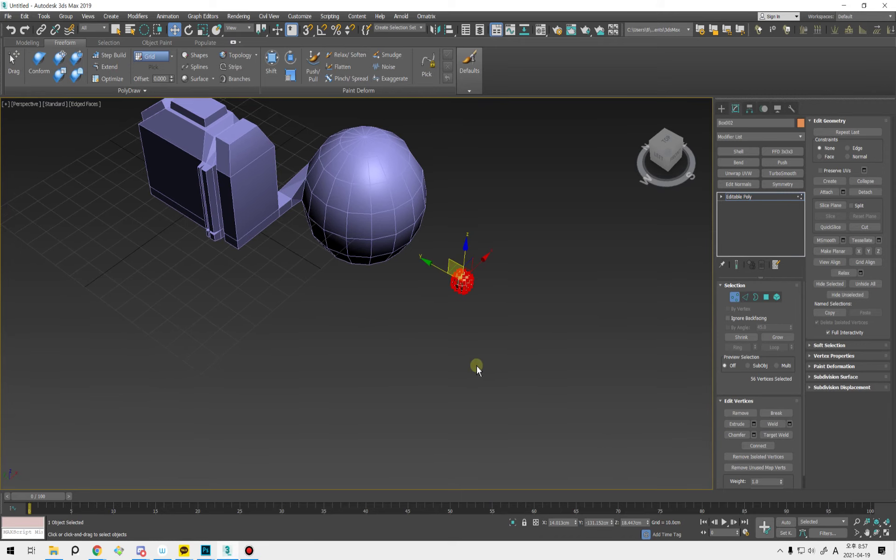
{"action": "middle_click_drag", "start_coordinate": [476, 368], "coordinate": [471, 387]}
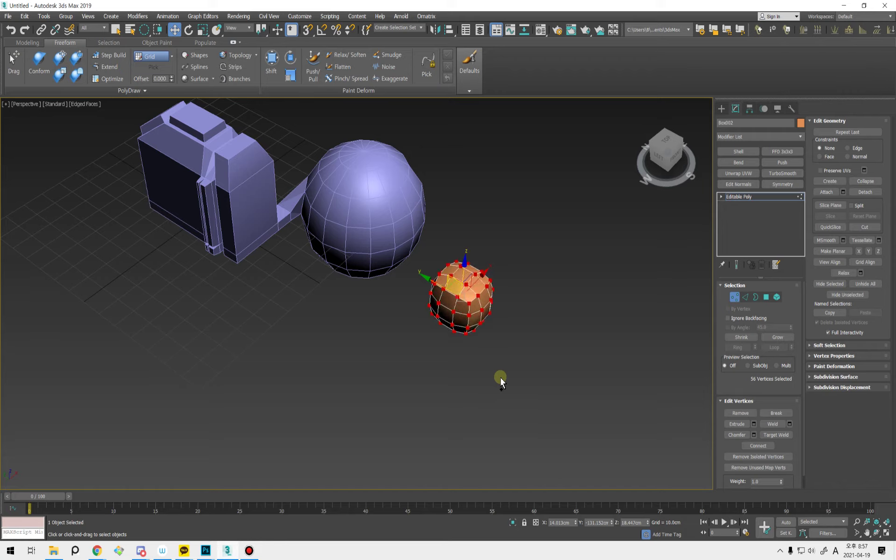
{"action": "middle_click_drag", "start_coordinate": [500, 378], "coordinate": [558, 383], "text": "alt"}
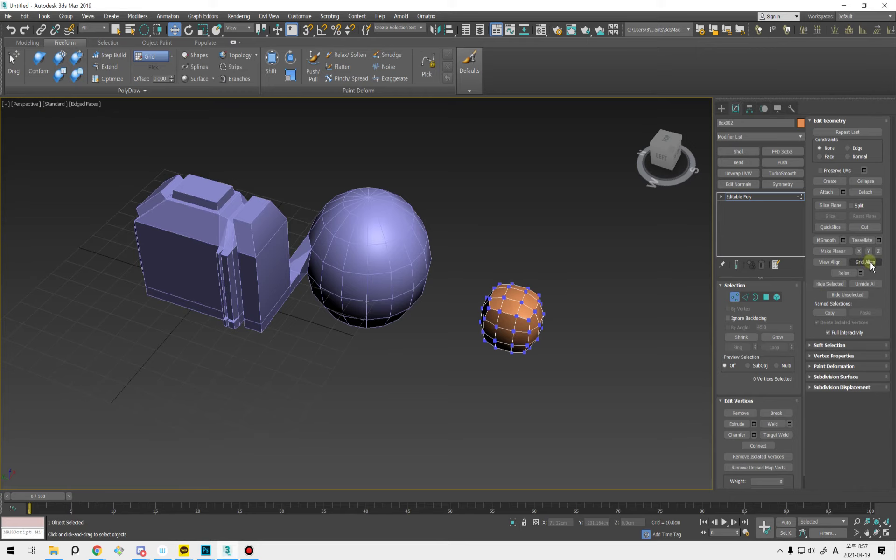
- Select the rounded box's top centre polygon, grow the selection to all nine top polygons and make them planar in Z
{"action": "scroll", "coordinate": [567, 366], "scroll_direction": "up", "scroll_amount": 4}
{"action": "middle_click_drag", "start_coordinate": [566, 366], "coordinate": [522, 344], "text": "alt"}
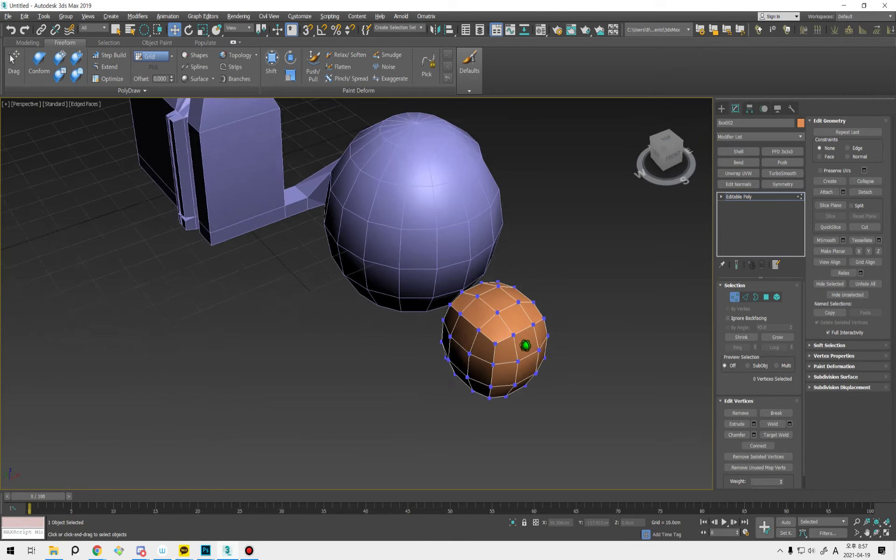
{"action": "middle_click_drag", "start_coordinate": [650, 325], "coordinate": [679, 322], "text": "alt"}
{"action": "key", "text": "4"}
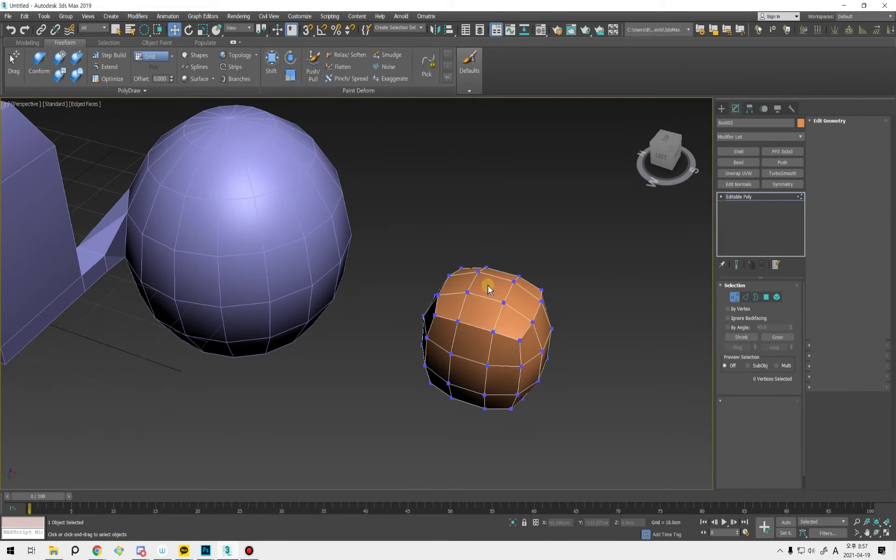
{"action": "left_click", "coordinate": [487, 288]}
{"action": "middle_click_drag", "start_coordinate": [533, 375], "coordinate": [544, 363], "text": "alt"}
{"action": "left_click", "coordinate": [777, 337]}
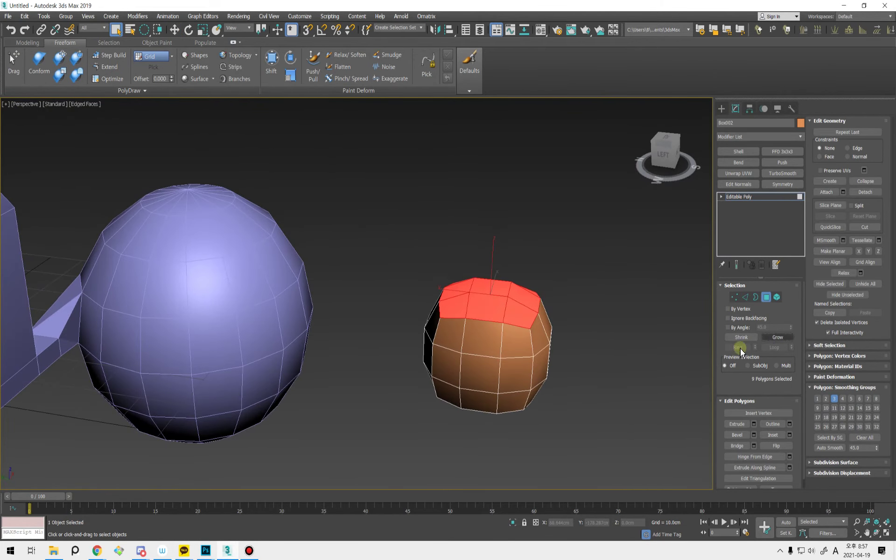
{"action": "middle_click_drag", "start_coordinate": [556, 401], "coordinate": [467, 295], "text": "alt"}
{"action": "scroll", "coordinate": [516, 320], "scroll_direction": "up", "scroll_amount": 2}
{"action": "key", "text": "w"}
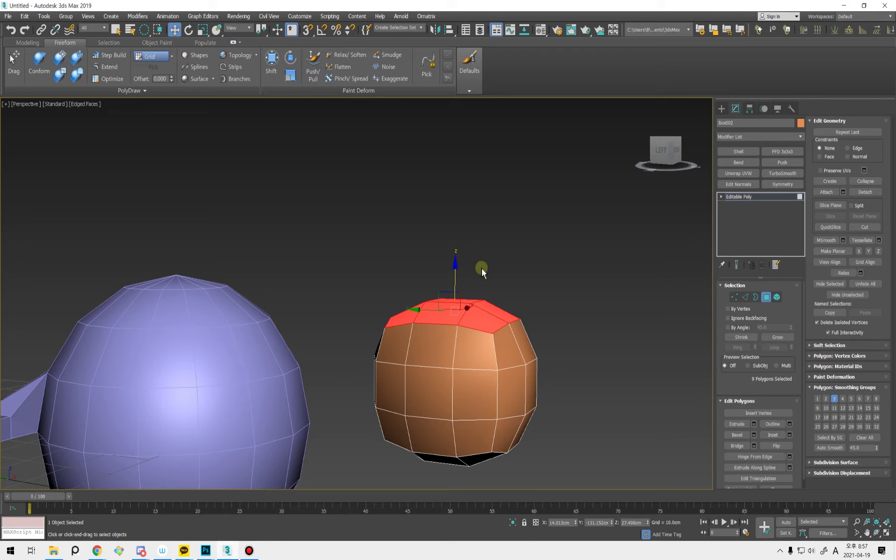
{"action": "middle_click_drag", "start_coordinate": [614, 315], "coordinate": [623, 340], "text": "alt"}
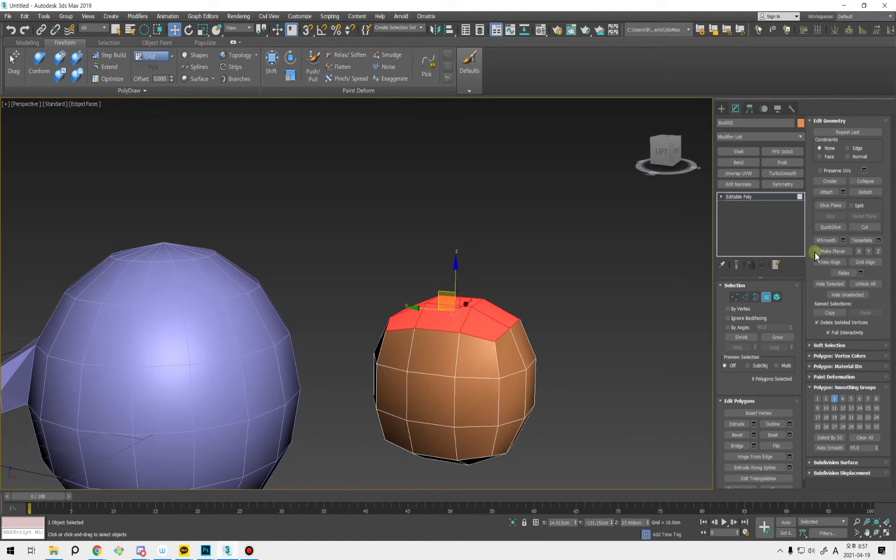
{"action": "left_click", "coordinate": [878, 251]}
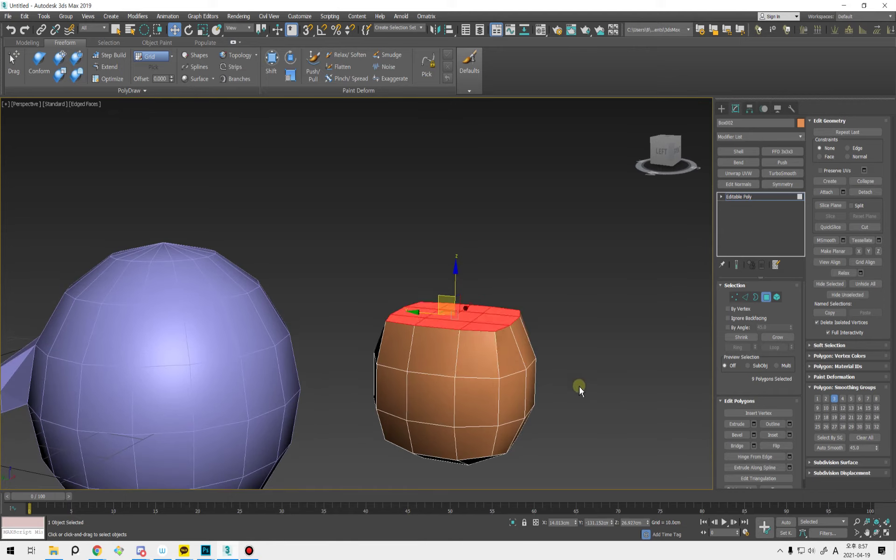
- Select the underside's centre polygon, grow it to the nine bottom polygons, make them planar in Z and clear the selection
{"action": "middle_click_drag", "start_coordinate": [578, 386], "coordinate": [492, 399], "text": "alt"}
{"action": "left_click", "coordinate": [471, 398]}
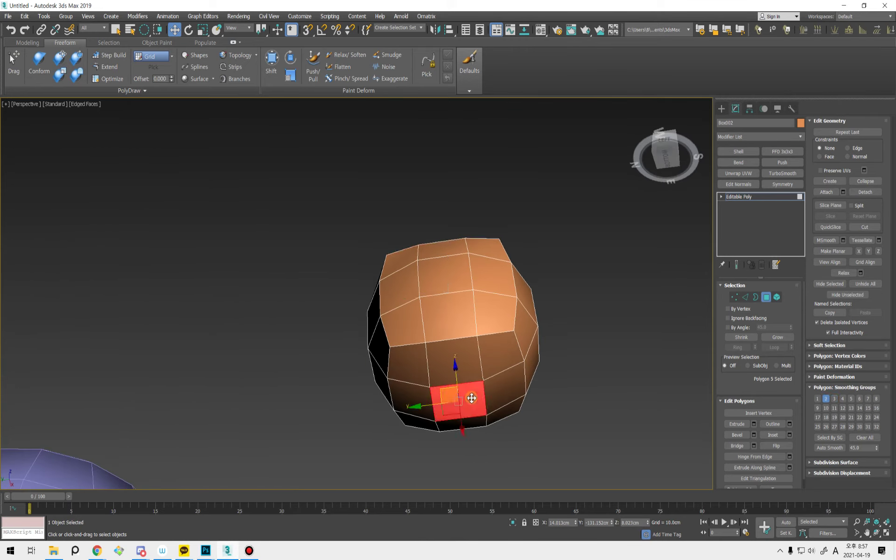
{"action": "left_click", "coordinate": [777, 339]}
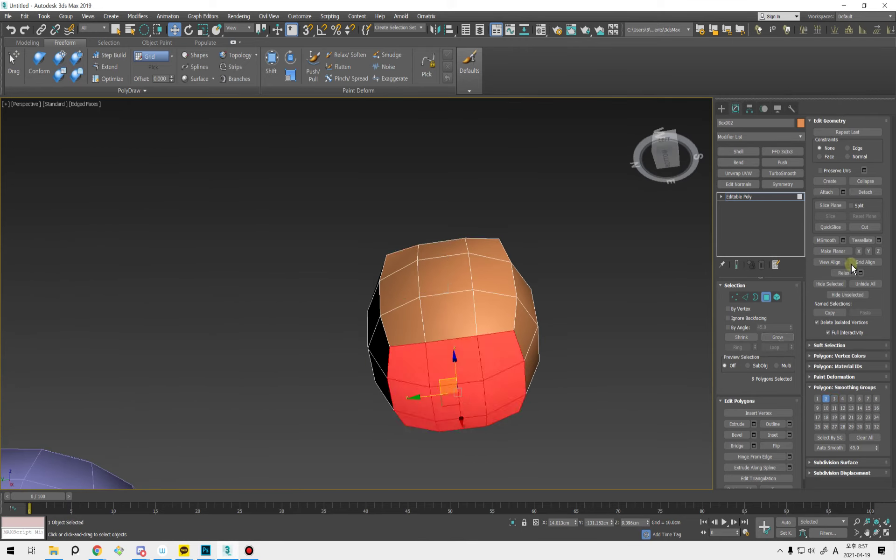
{"action": "left_click", "coordinate": [877, 252]}
{"action": "middle_click_drag", "start_coordinate": [674, 335], "coordinate": [511, 392], "text": "alt"}
{"action": "left_click", "coordinate": [619, 390]}
- Select the front side's centre polygon, grow it to all nine polygons, make them planar in Y and clear the selection
{"action": "left_click", "coordinate": [510, 335]}
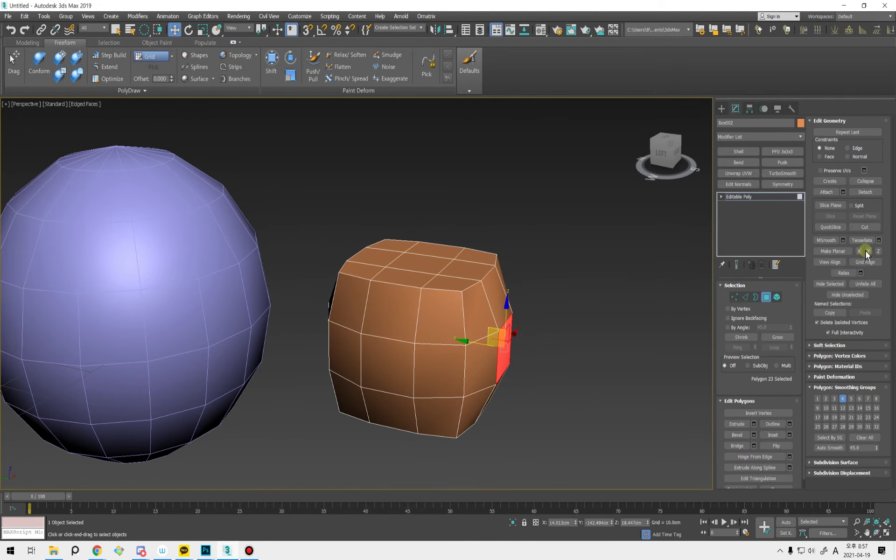
{"action": "left_click", "coordinate": [778, 337]}
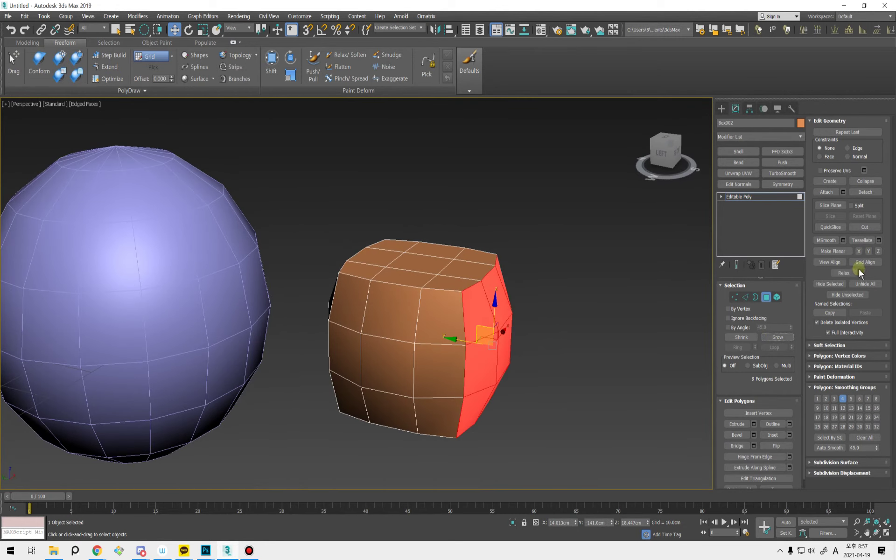
{"action": "left_click", "coordinate": [869, 252]}
{"action": "middle_click_drag", "start_coordinate": [632, 363], "coordinate": [402, 281], "text": "alt"}
{"action": "left_click", "coordinate": [556, 390]}
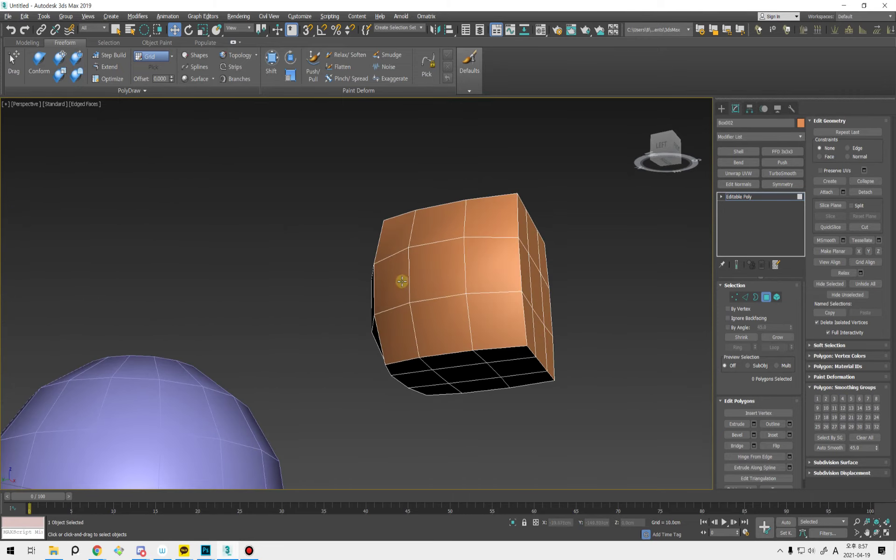
- Select the left side's centre polygon, grow the selection to all nine polygons and make them planar in X
{"action": "left_click", "coordinate": [448, 282]}
{"action": "middle_click_drag", "start_coordinate": [466, 285], "coordinate": [653, 369], "text": "alt"}
{"action": "left_click", "coordinate": [777, 337]}
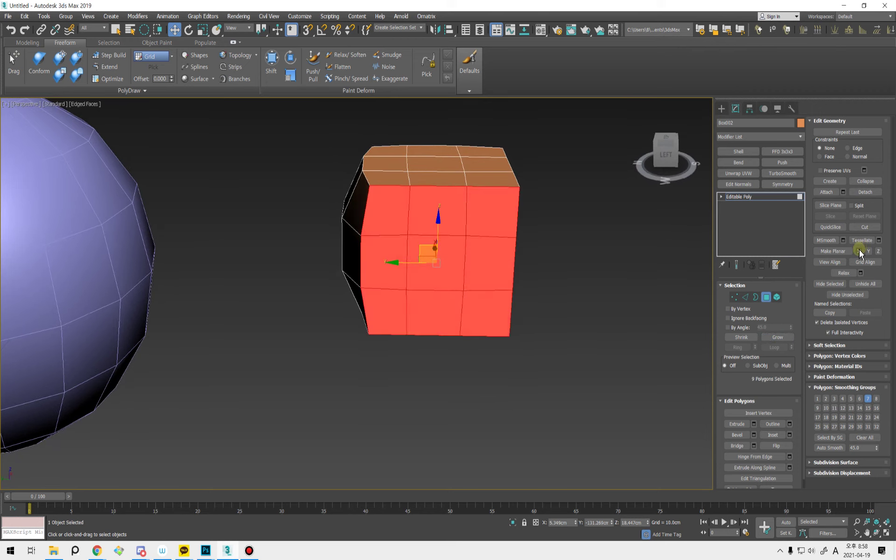
- Select the right side's centre polygon, grow it to nine polygons, make them planar in X and clear the selection
{"action": "middle_click_drag", "start_coordinate": [599, 304], "coordinate": [700, 341], "text": "alt"}
{"action": "left_click", "coordinate": [543, 395]}
{"action": "left_click", "coordinate": [779, 336]}
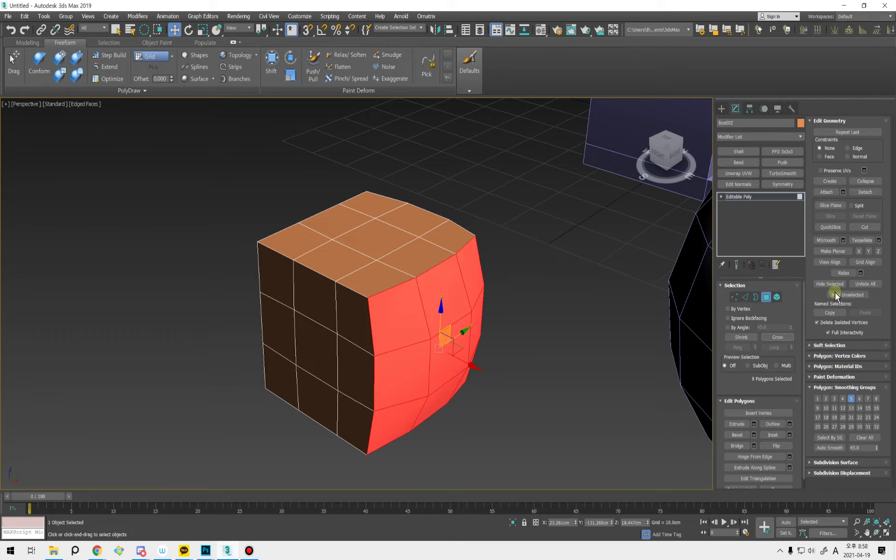
{"action": "middle_click_drag", "start_coordinate": [570, 314], "coordinate": [616, 354], "text": "alt"}
{"action": "left_click", "coordinate": [608, 370]}
{"action": "key", "text": "F3"}
{"action": "key", "text": "F3"}
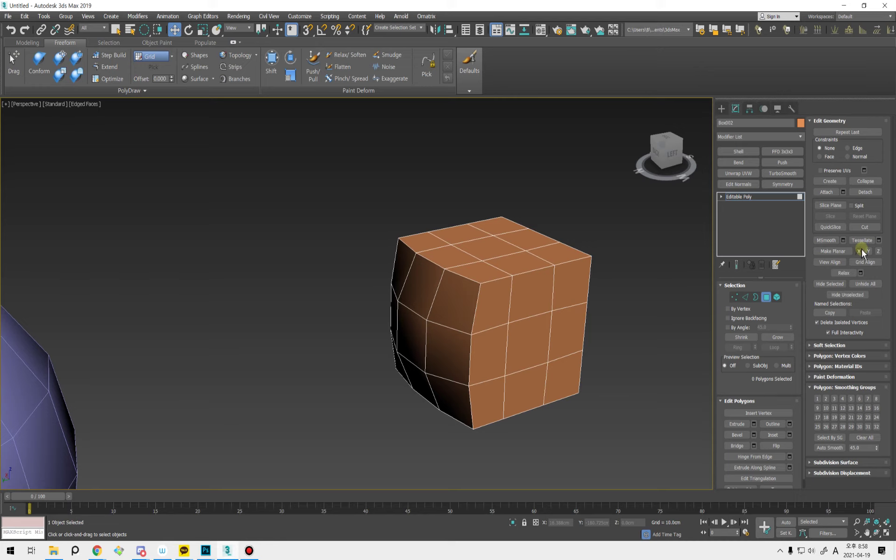
- Select the back side's centre polygon, grow it to all nine curved polygons and hide them
{"action": "middle_click_drag", "start_coordinate": [432, 348], "coordinate": [528, 250]}
{"action": "scroll", "coordinate": [506, 285], "scroll_direction": "down", "scroll_amount": 7}
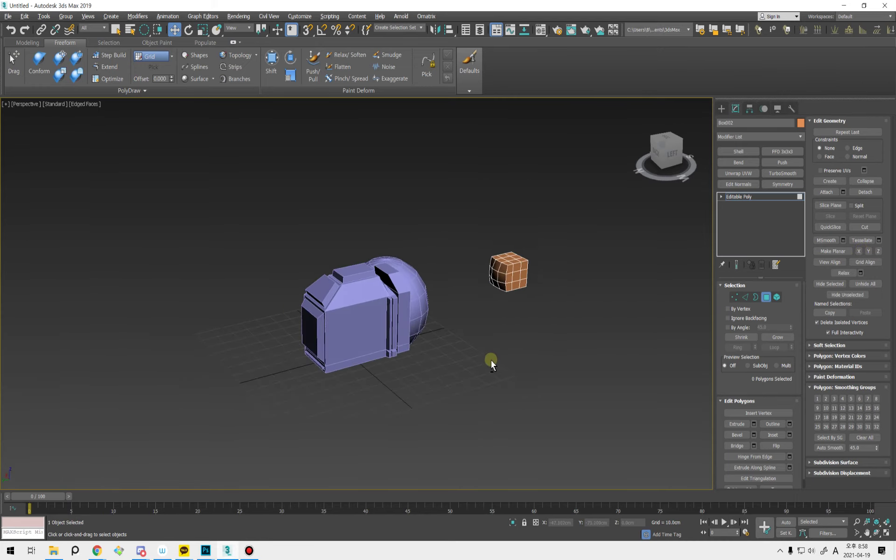
{"action": "middle_click_drag", "start_coordinate": [492, 362], "coordinate": [469, 353], "text": "alt"}
{"action": "scroll", "coordinate": [508, 254], "scroll_direction": "up", "scroll_amount": 7}
{"action": "middle_click_drag", "start_coordinate": [514, 240], "coordinate": [548, 320], "text": "alt"}
{"action": "left_click", "coordinate": [462, 339]}
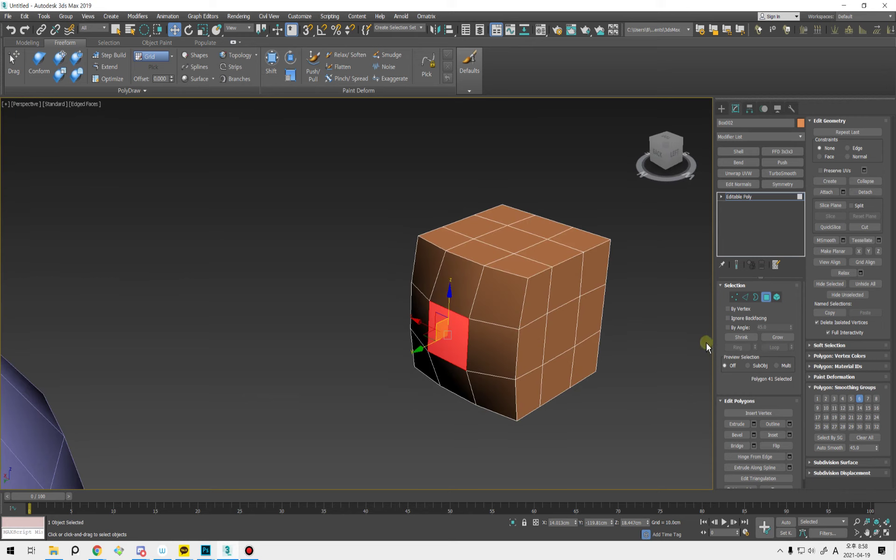
{"action": "left_click", "coordinate": [776, 338]}
{"action": "middle_click_drag", "start_coordinate": [469, 327], "coordinate": [480, 322], "text": "alt"}
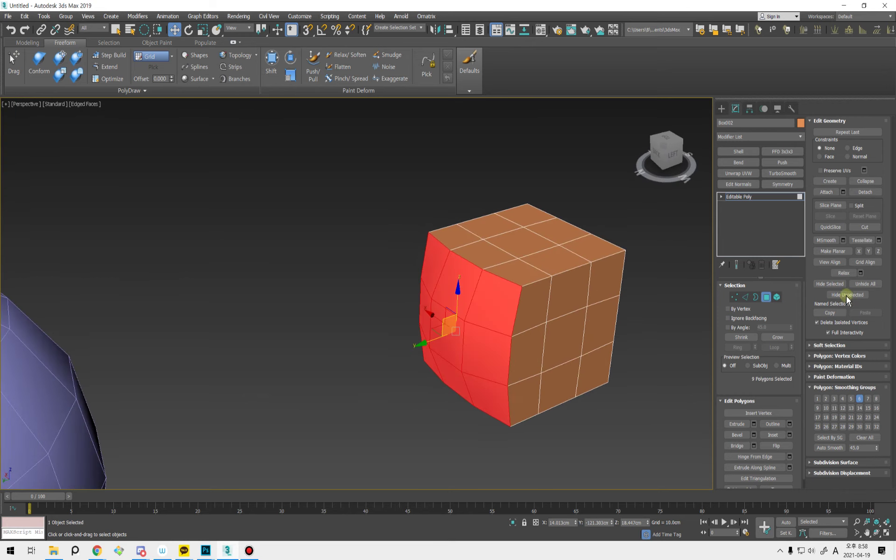
{"action": "left_click", "coordinate": [828, 284]}
- Select the two middle vertices on the top face's open back edge and move them inward along Y
{"action": "middle_click_drag", "start_coordinate": [558, 324], "coordinate": [474, 345], "text": "alt"}
{"action": "scroll", "coordinate": [391, 349], "scroll_direction": "up", "scroll_amount": 5}
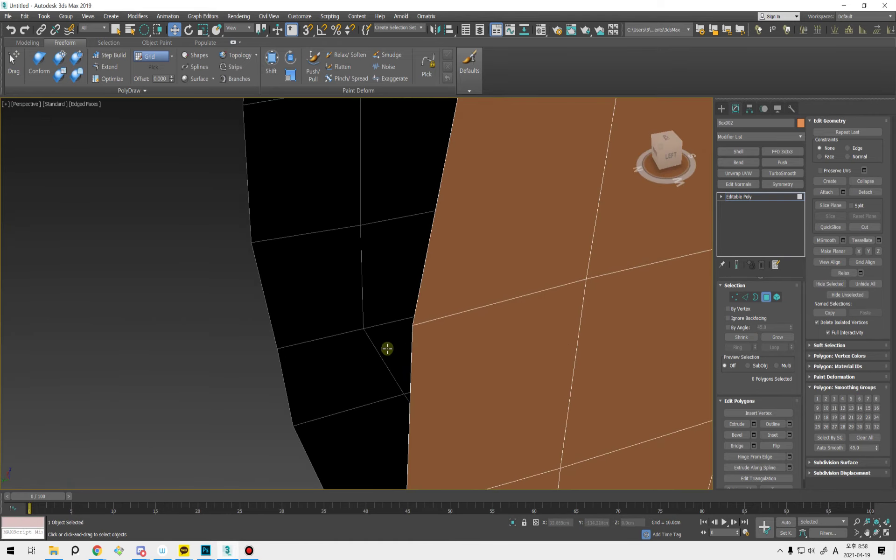
{"action": "middle_click_drag", "start_coordinate": [391, 348], "coordinate": [354, 268]}
{"action": "scroll", "coordinate": [400, 379], "scroll_direction": "down", "scroll_amount": 6}
{"action": "key", "text": "1"}
{"action": "scroll", "coordinate": [450, 360], "scroll_direction": "up", "scroll_amount": 4}
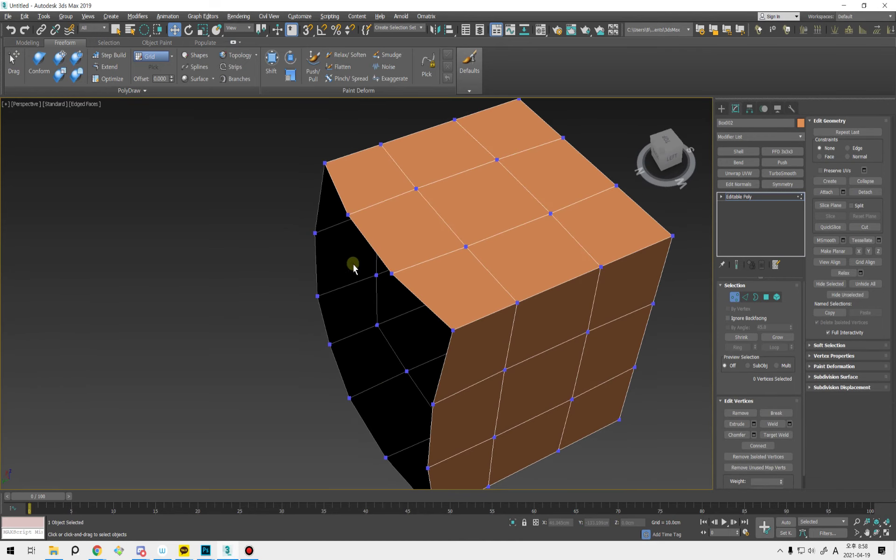
{"action": "left_click", "coordinate": [394, 273]}
{"action": "left_click", "coordinate": [349, 215], "text": "ctrl"}
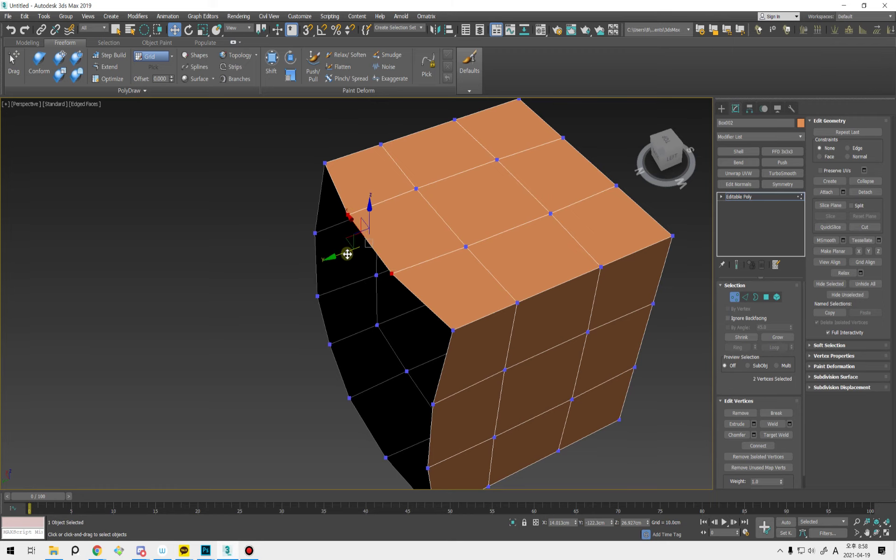
{"action": "left_click_drag", "start_coordinate": [347, 255], "coordinate": [395, 246]}
{"action": "scroll", "coordinate": [405, 270], "scroll_direction": "down", "scroll_amount": 5}
{"action": "middle_click_drag", "start_coordinate": [438, 282], "coordinate": [516, 321], "text": "alt"}
- Unhide the back polygons to check the moved vertices, and undo the unhide
{"action": "key", "text": "4"}
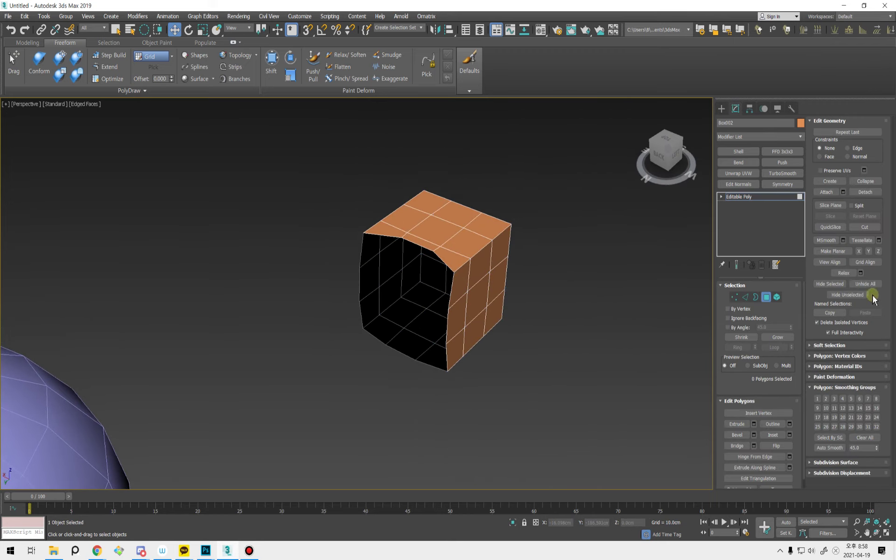
{"action": "left_click", "coordinate": [873, 285]}
{"action": "middle_click_drag", "start_coordinate": [556, 341], "coordinate": [514, 345], "text": "alt"}
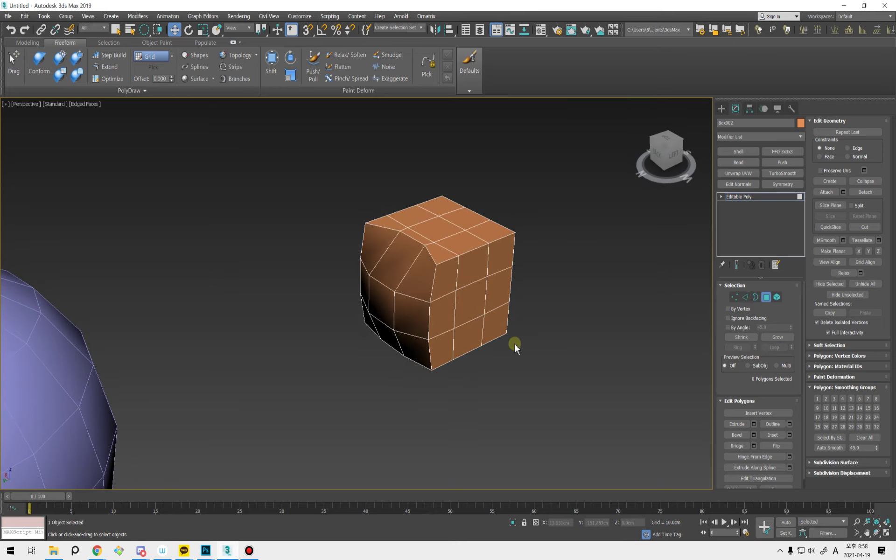
{"action": "key", "text": "ctrl+z"}
- Examine the open back at vertex and edge level, including a floating vertex of the hidden polygons and the availability of Unhide All
{"action": "key", "text": "1"}
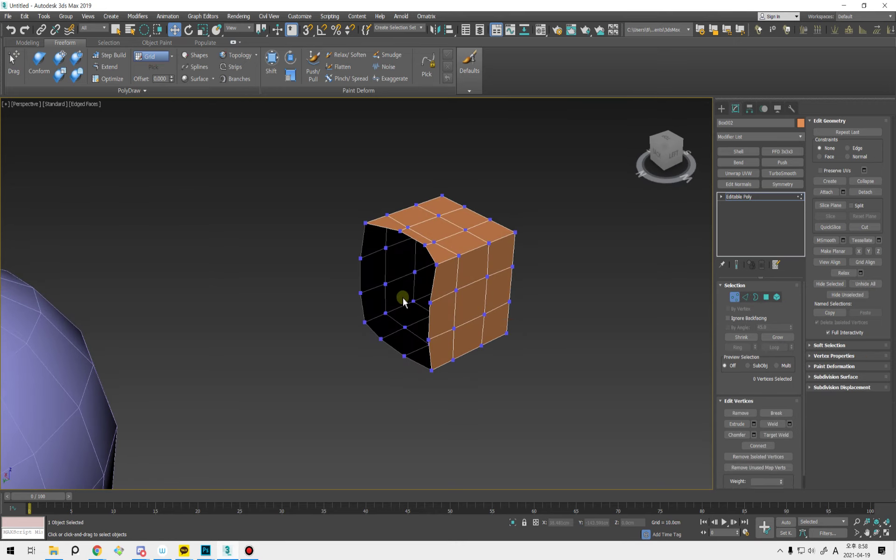
{"action": "scroll", "coordinate": [411, 322], "scroll_direction": "up", "scroll_amount": 5}
{"action": "scroll", "coordinate": [424, 326], "scroll_direction": "down", "scroll_amount": 2}
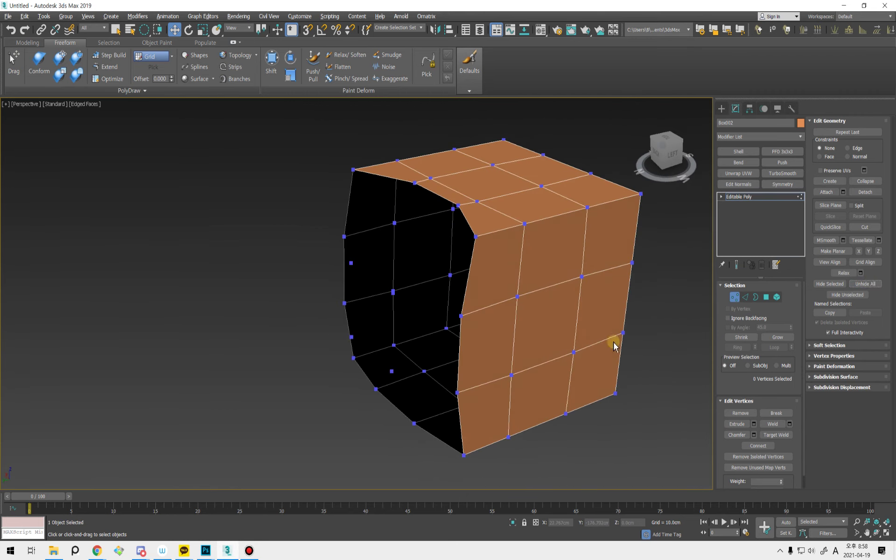
{"action": "middle_click_drag", "start_coordinate": [614, 346], "coordinate": [601, 301], "text": "alt"}
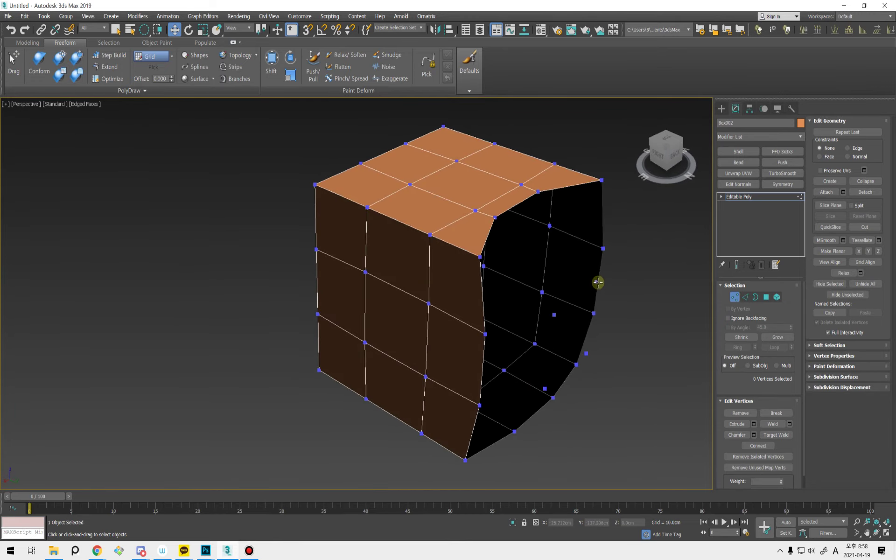
{"action": "left_click", "coordinate": [598, 283]}
{"action": "middle_click_drag", "start_coordinate": [607, 357], "coordinate": [523, 372], "text": "alt"}
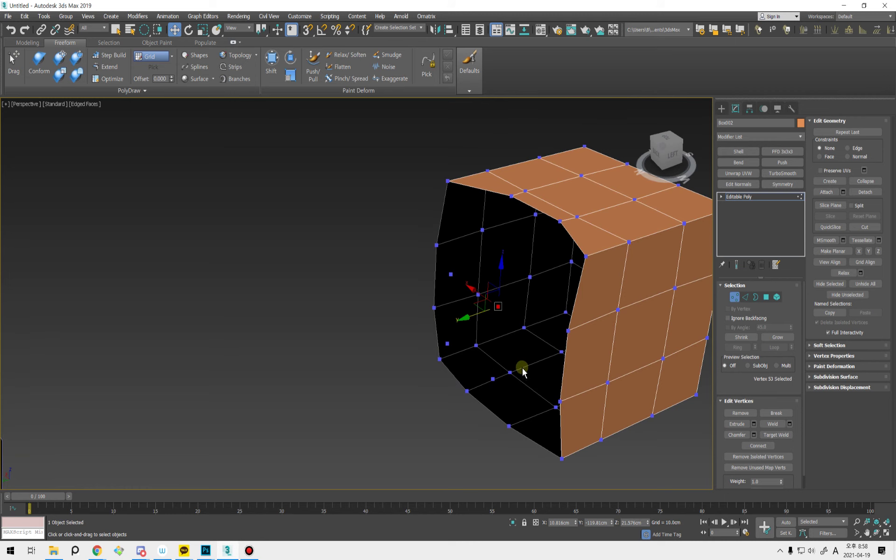
{"action": "key", "text": "2"}
{"action": "middle_click_drag", "start_coordinate": [500, 326], "coordinate": [563, 357], "text": "alt"}
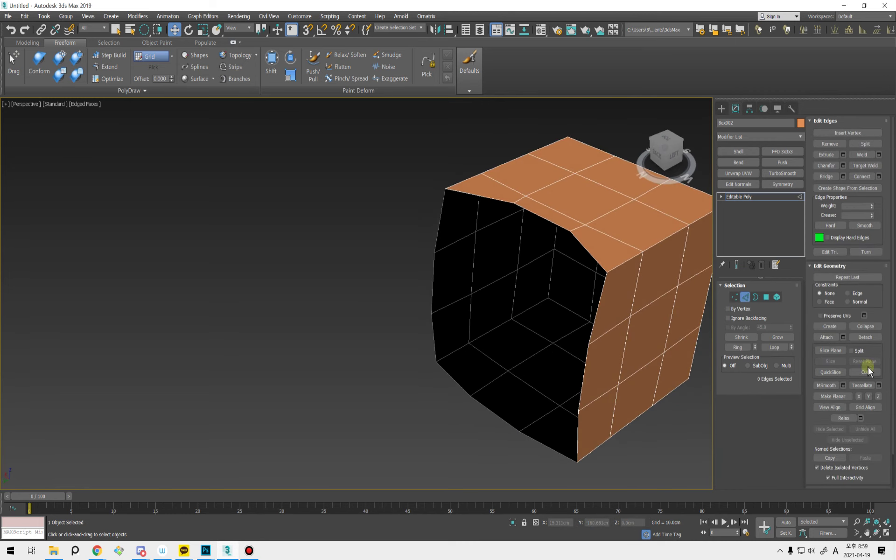
{"action": "left_click_drag", "start_coordinate": [874, 404], "coordinate": [869, 367]}
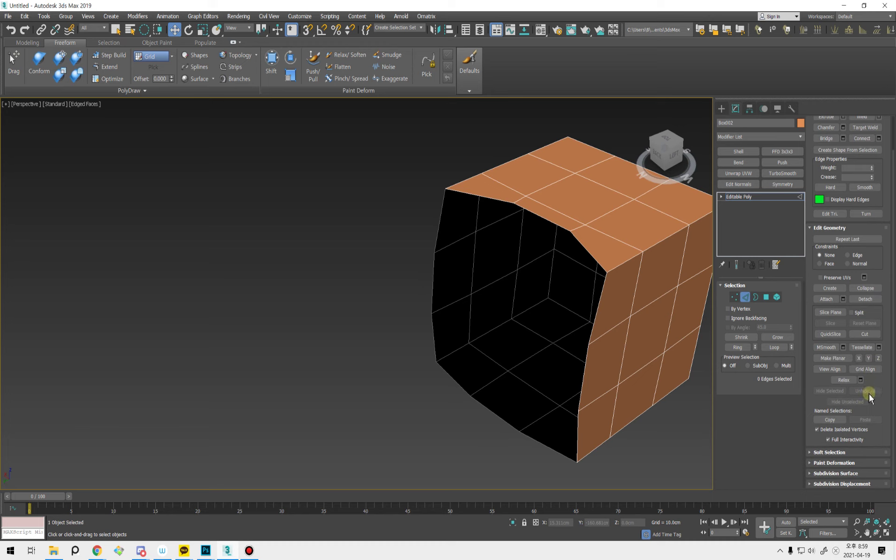
- Unhide all the back polygons at polygon level, view the box's vertices and return to polygon level
{"action": "key", "text": "4"}
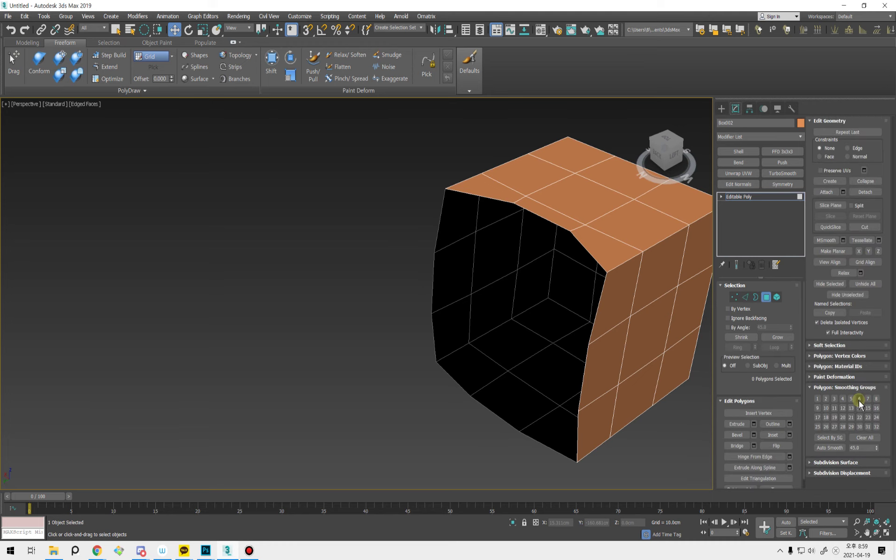
{"action": "left_click", "coordinate": [871, 285]}
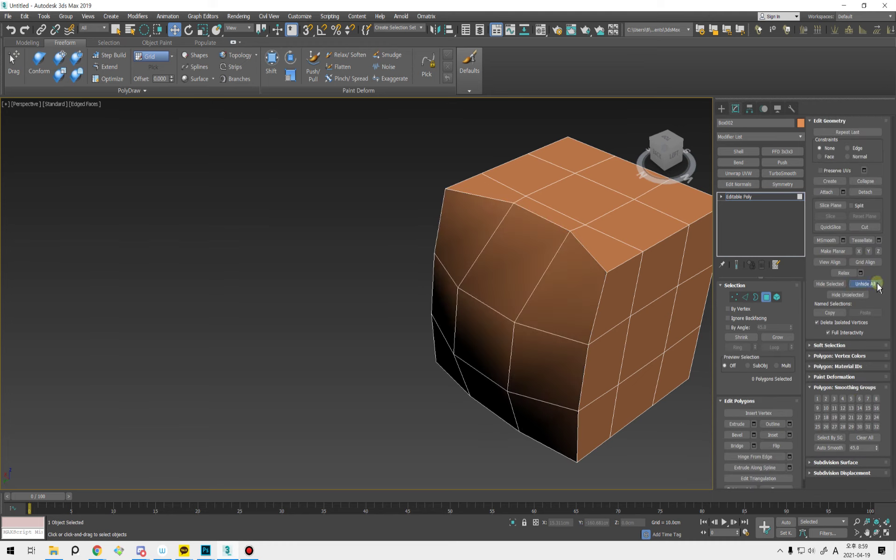
{"action": "middle_click_drag", "start_coordinate": [588, 376], "coordinate": [521, 389]}
{"action": "middle_click_drag", "start_coordinate": [521, 388], "coordinate": [552, 372], "text": "alt"}
{"action": "scroll", "coordinate": [465, 323], "scroll_direction": "down", "scroll_amount": 5}
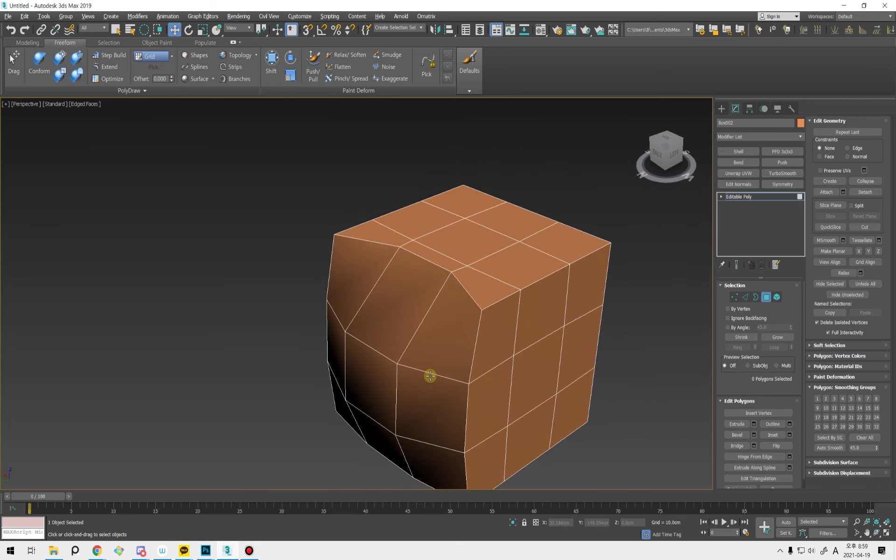
{"action": "key", "text": "1"}
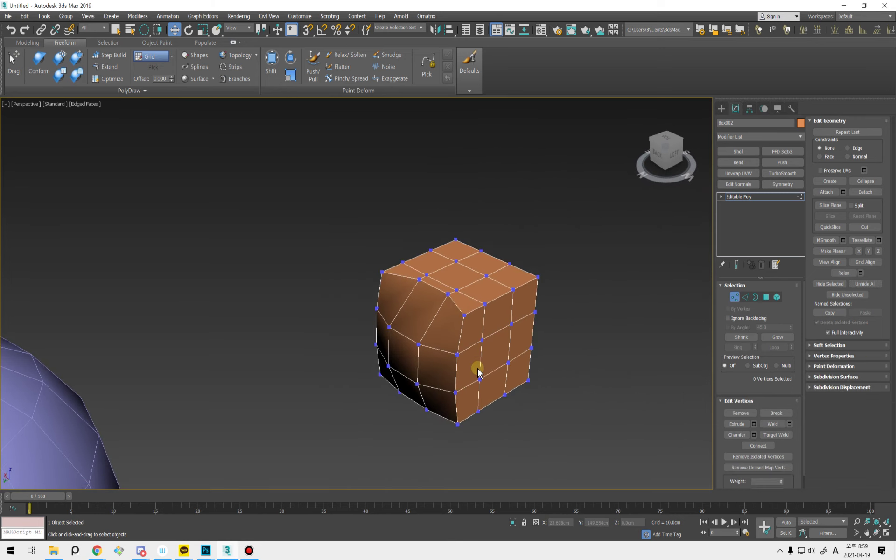
{"action": "left_click", "coordinate": [766, 297]}
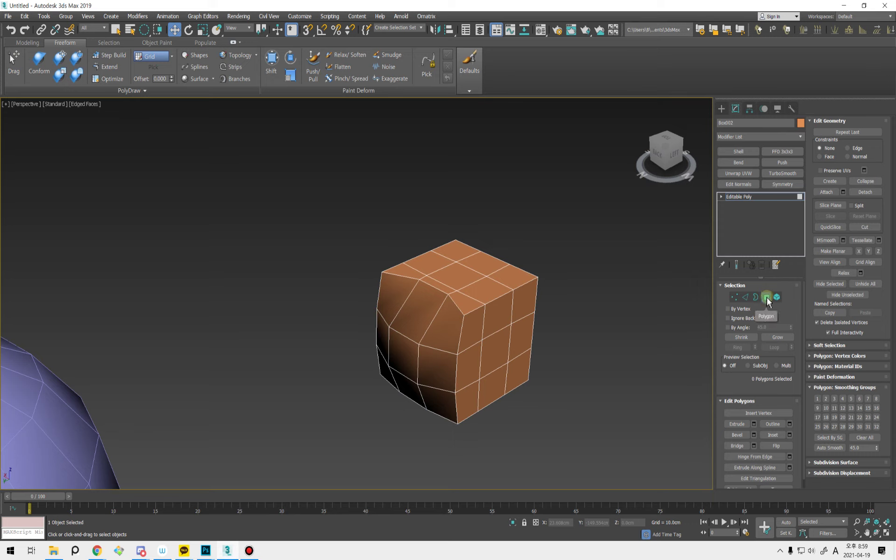
- Examine the box's reshaped back and flattened sides up close, and compare it with the other models in the scene
{"action": "middle_click_drag", "start_coordinate": [543, 418], "coordinate": [584, 421]}
{"action": "middle_click_drag", "start_coordinate": [519, 397], "coordinate": [458, 393]}
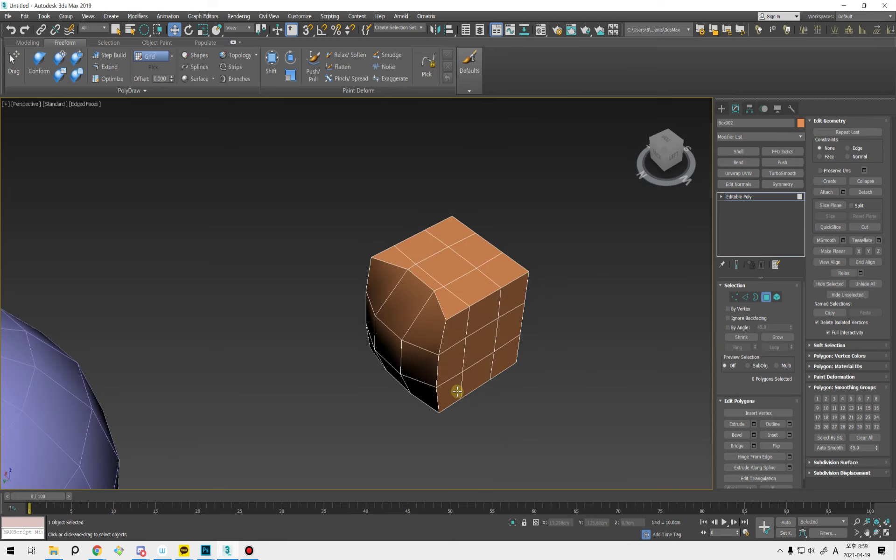
{"action": "scroll", "coordinate": [458, 389], "scroll_direction": "up", "scroll_amount": 2}
{"action": "scroll", "coordinate": [450, 384], "scroll_direction": "up", "scroll_amount": 5}
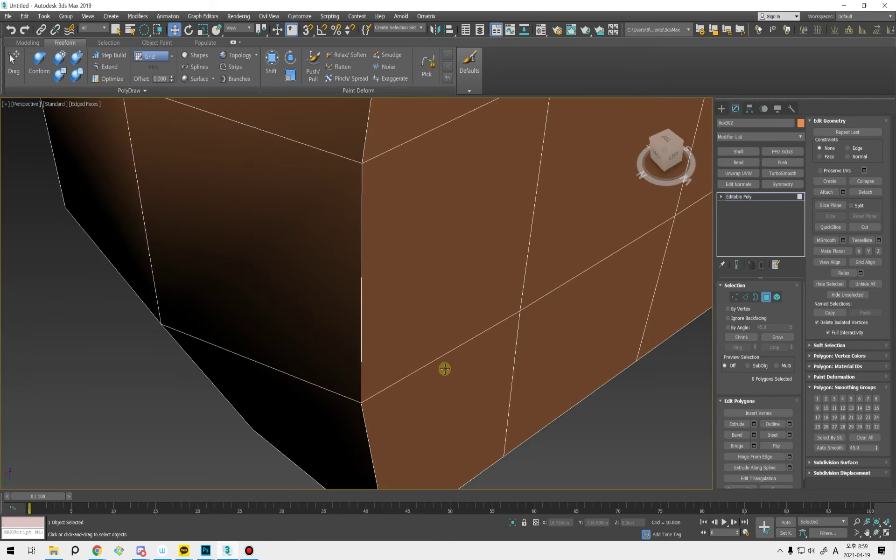
{"action": "scroll", "coordinate": [444, 368], "scroll_direction": "down", "scroll_amount": 5}
{"action": "middle_click_drag", "start_coordinate": [444, 384], "coordinate": [420, 398], "text": "alt"}
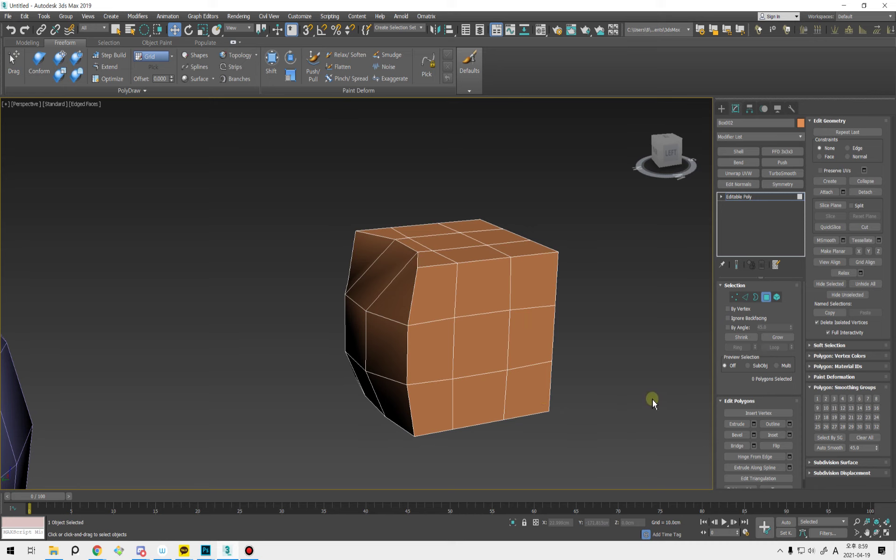
{"action": "middle_click_drag", "start_coordinate": [569, 418], "coordinate": [609, 367]}
{"action": "scroll", "coordinate": [562, 386], "scroll_direction": "down", "scroll_amount": 3}
{"action": "middle_click_drag", "start_coordinate": [556, 392], "coordinate": [547, 360]}
{"action": "scroll", "coordinate": [578, 361], "scroll_direction": "down", "scroll_amount": 2}
{"action": "scroll", "coordinate": [540, 374], "scroll_direction": "up", "scroll_amount": 2}
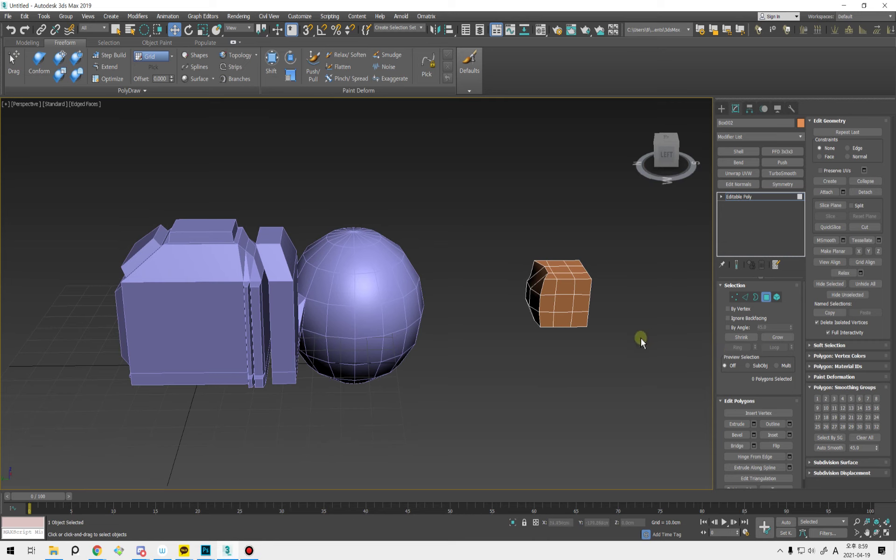
{"action": "middle_click_drag", "start_coordinate": [640, 336], "coordinate": [565, 334], "text": "alt"}
{"action": "middle_click_drag", "start_coordinate": [623, 361], "coordinate": [621, 379]}
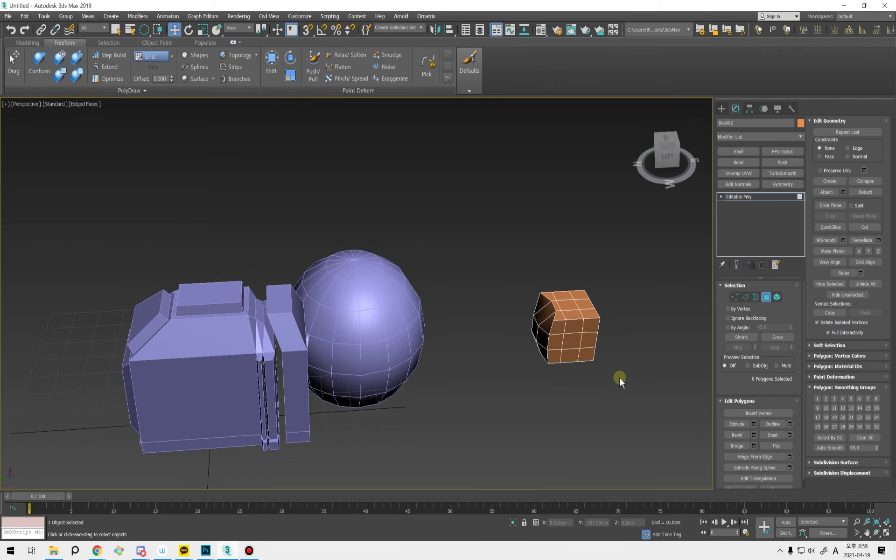